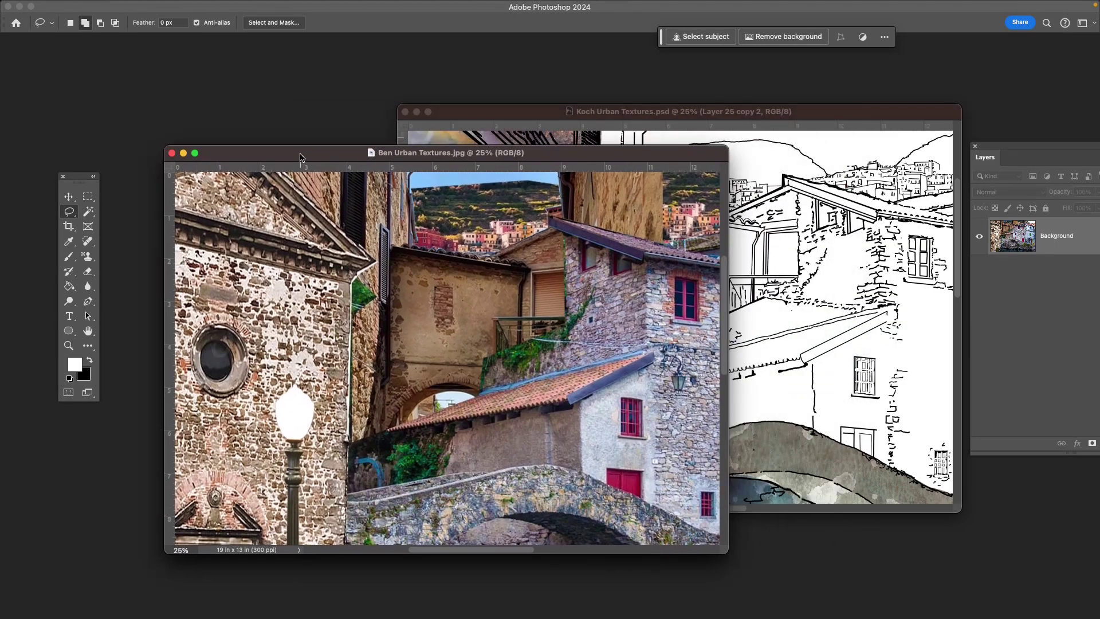
- Zoom Ben Urban Textures.jpg out to 12.5%, move the toolbox aside, and reposition and enlarge the photo's window
key(super+minus)
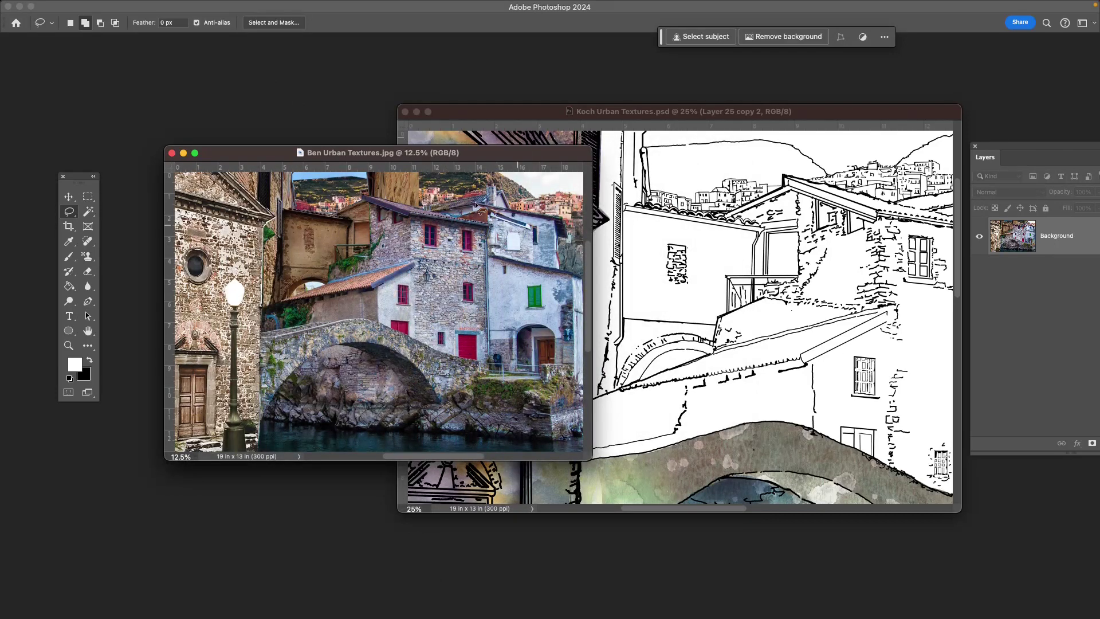
drag(445, 154, 356, 183)
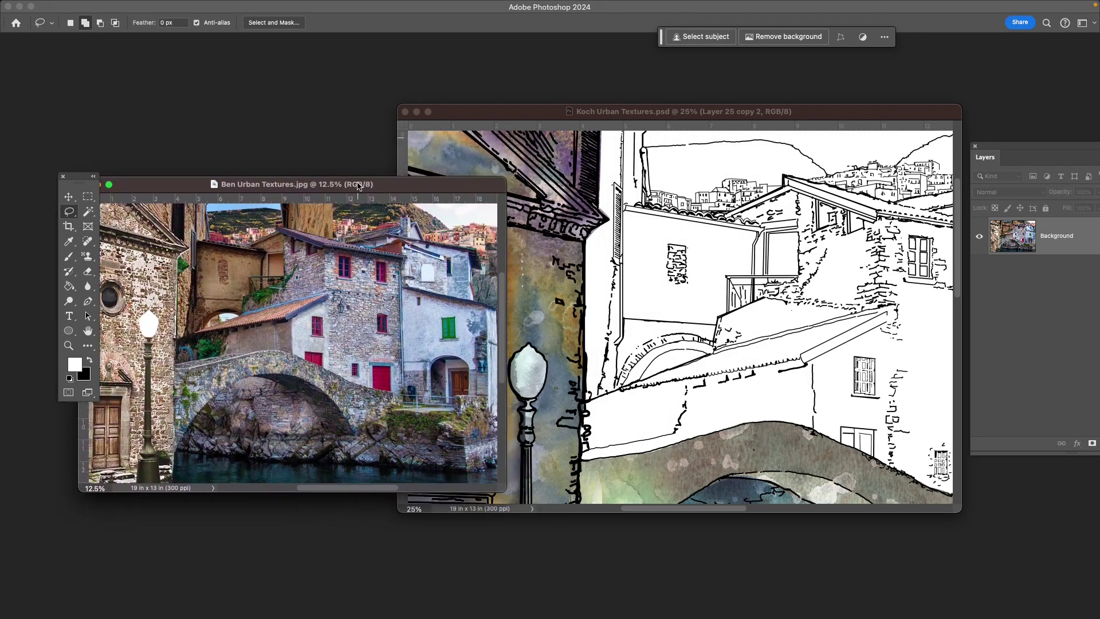
drag(364, 192, 374, 133)
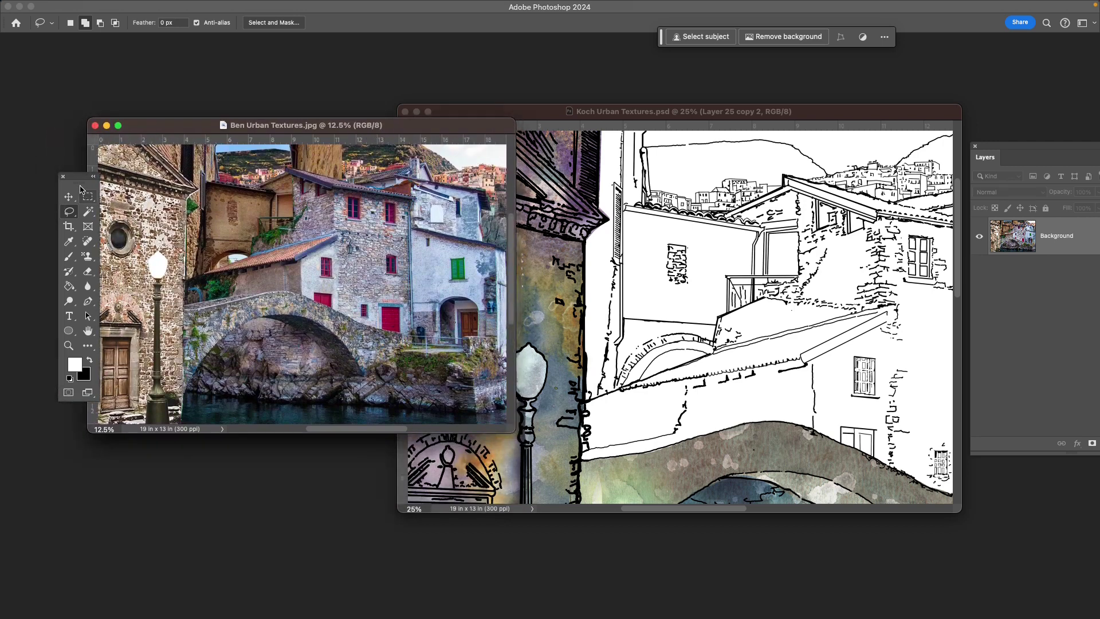
drag(80, 177, 49, 358)
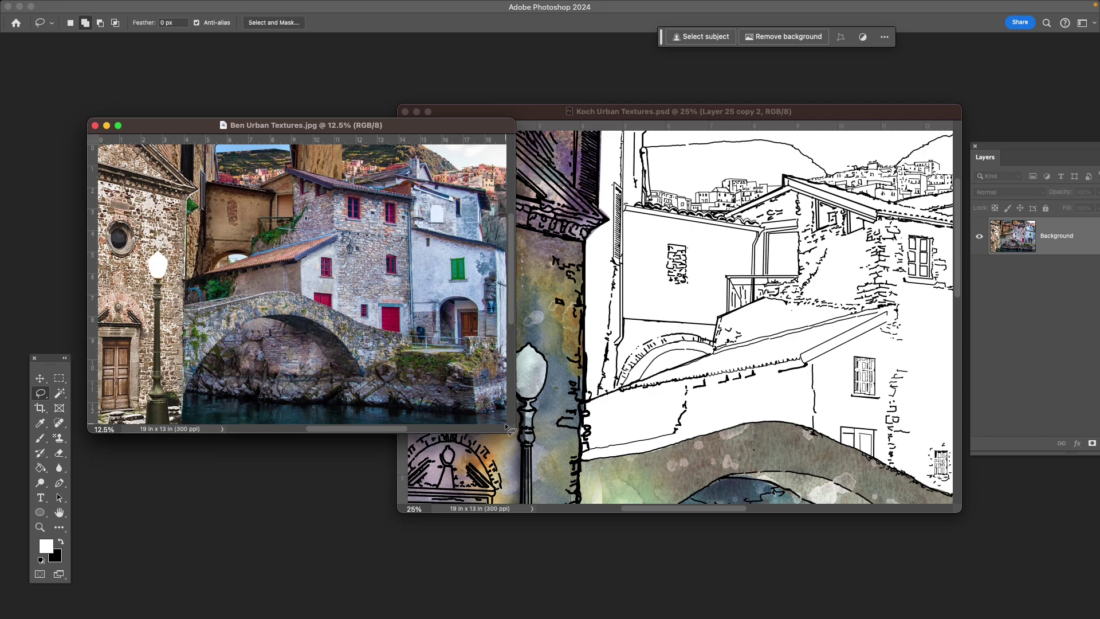
click(40, 378)
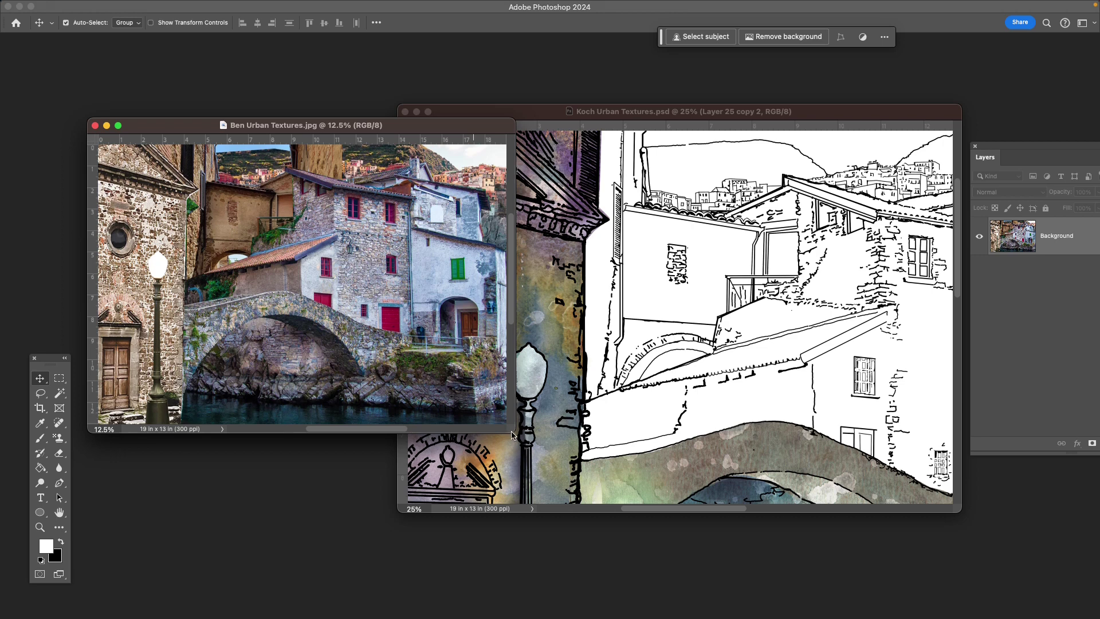
drag(511, 436, 574, 538)
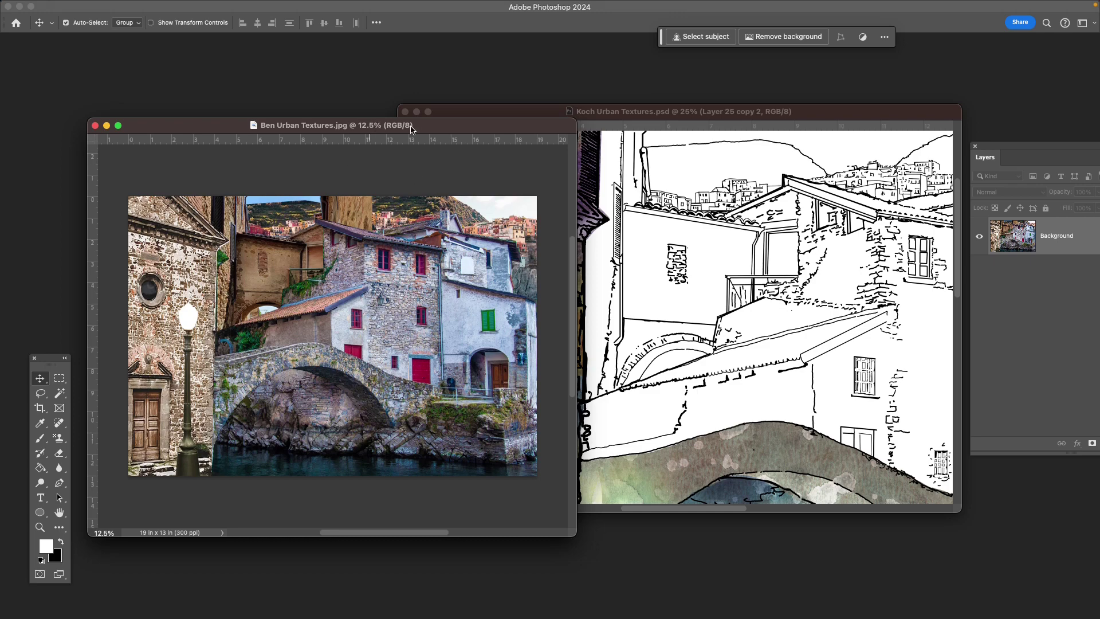
- Move the reference photo aside and show Koch Urban Textures.psd in full screen at a smaller zoom, with the layer list beside the artwork
drag(410, 130, 316, 147)
drag(515, 111, 394, 131)
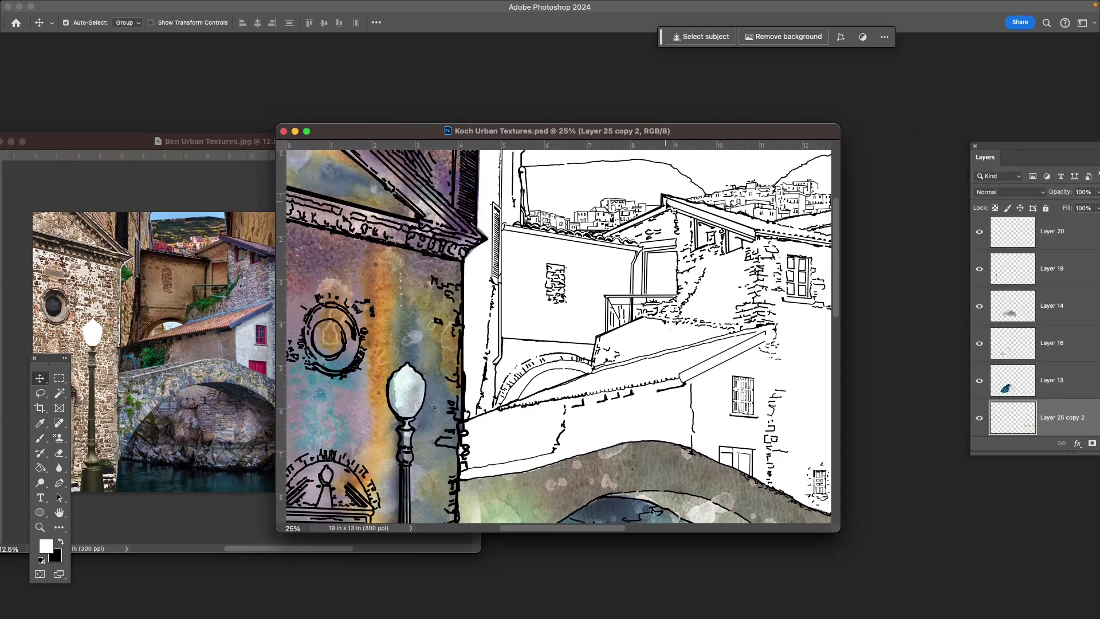
key(f)
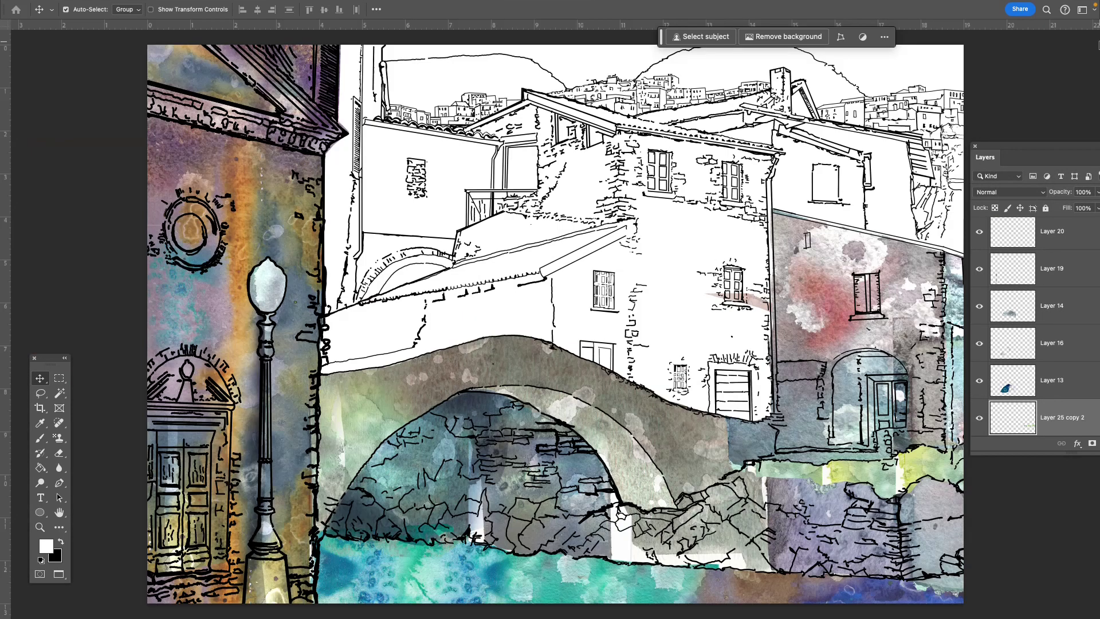
key(super+minus)
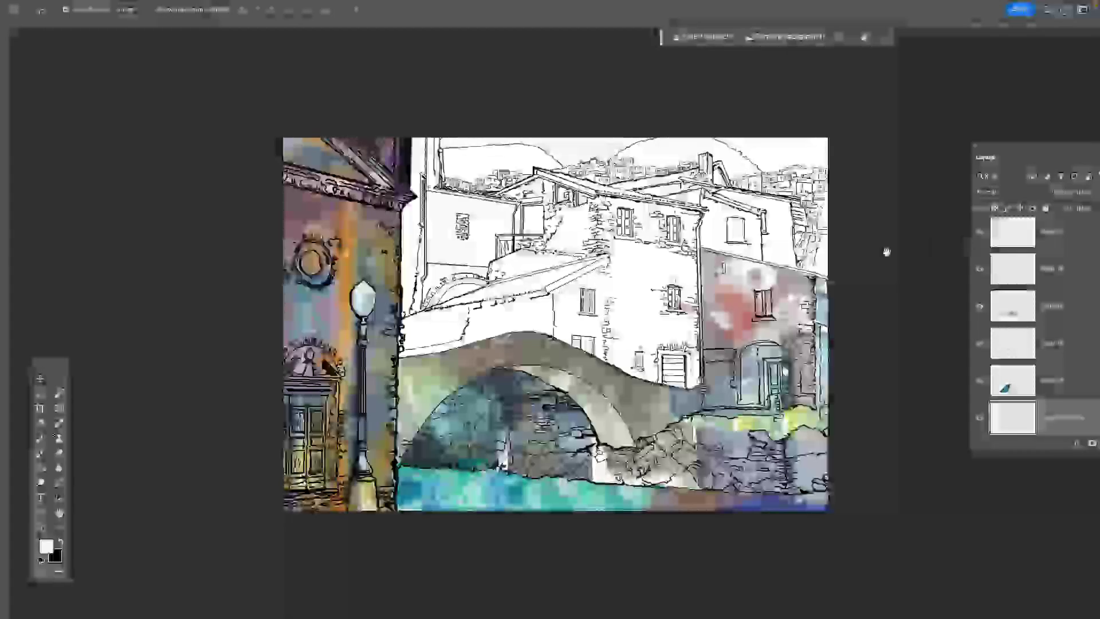
drag(1036, 153, 896, 141)
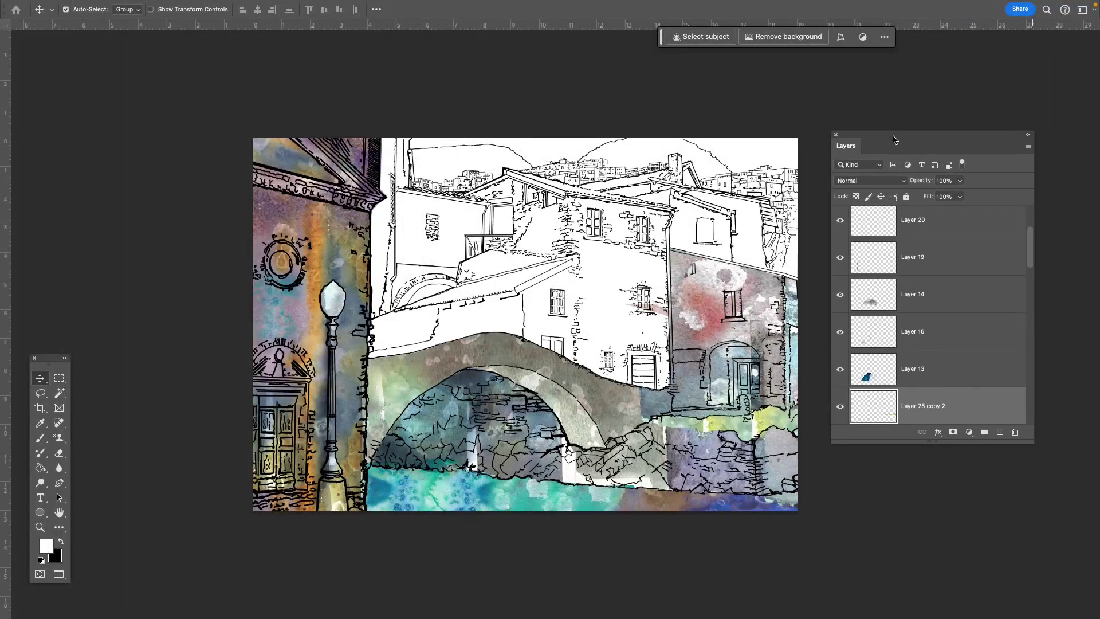
- Toggle the visibility of Layer 21 and the trace layer to examine the line work each contributes, leaving both visible
drag(1035, 265, 1029, 225)
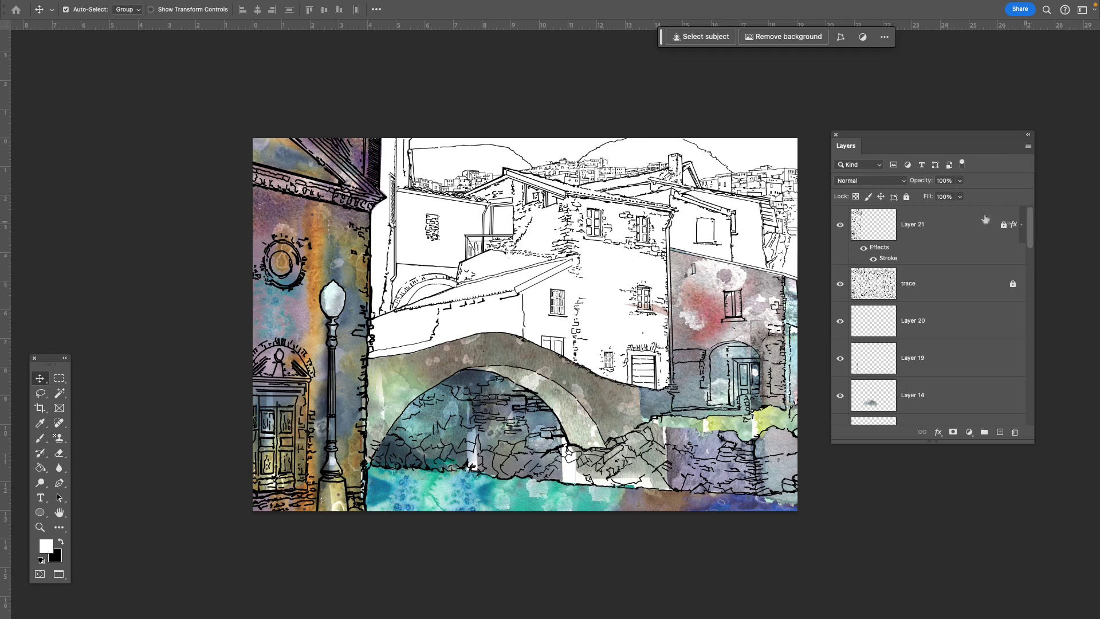
click(840, 225)
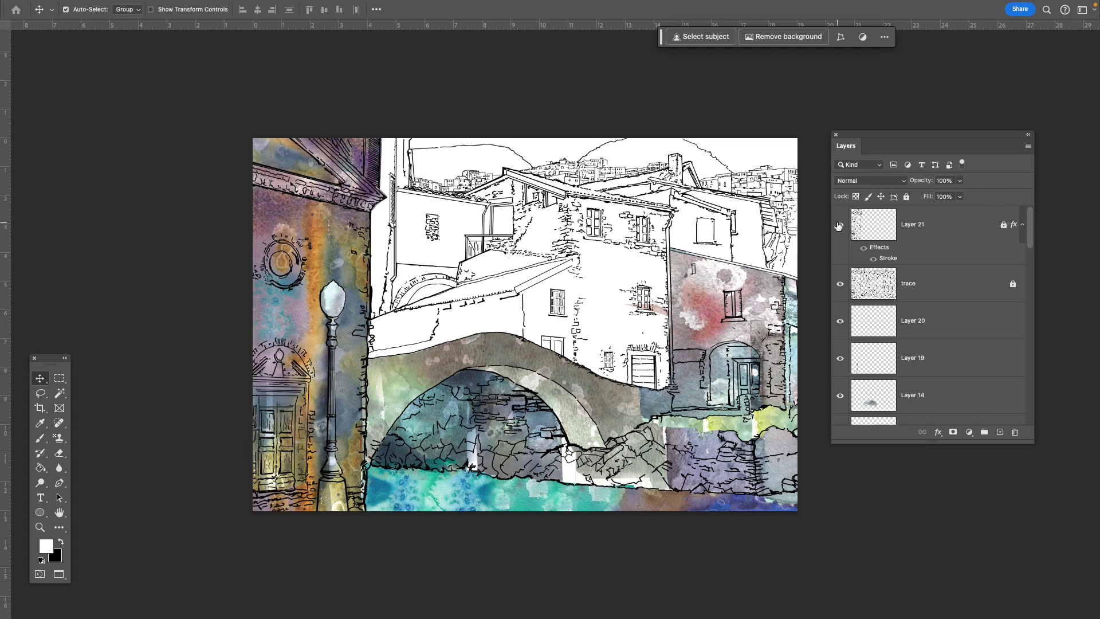
click(839, 225)
click(841, 284)
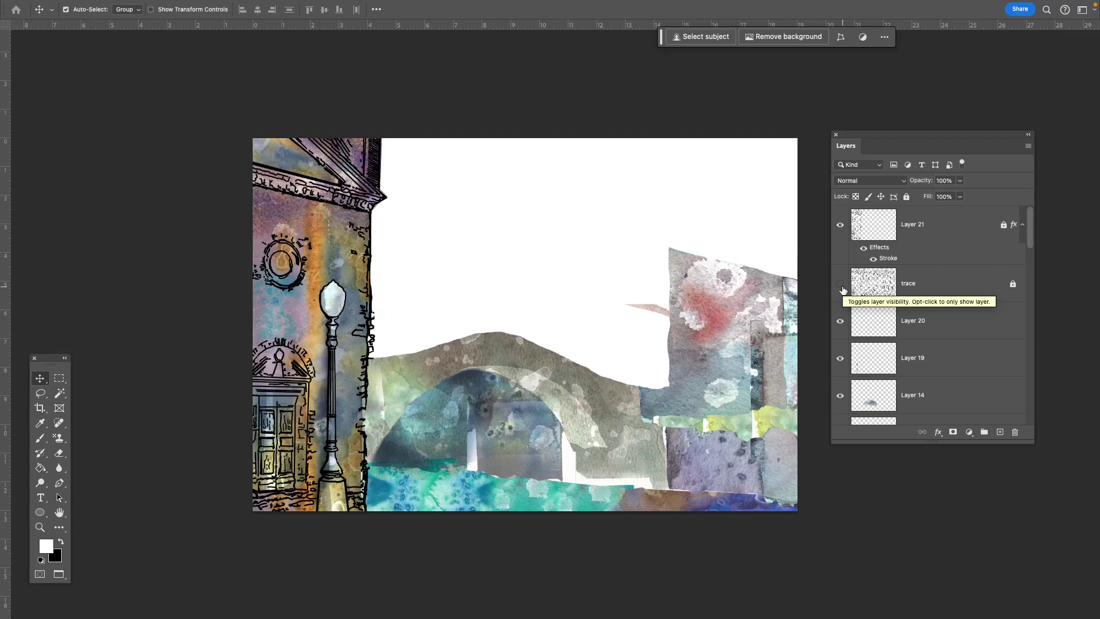
click(840, 284)
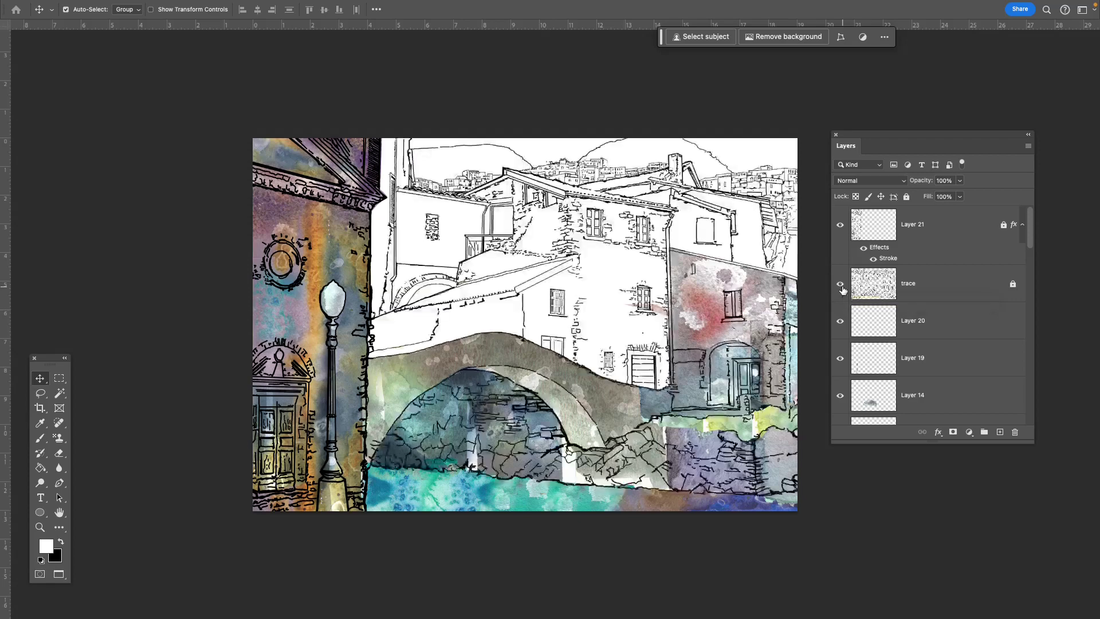
click(842, 286)
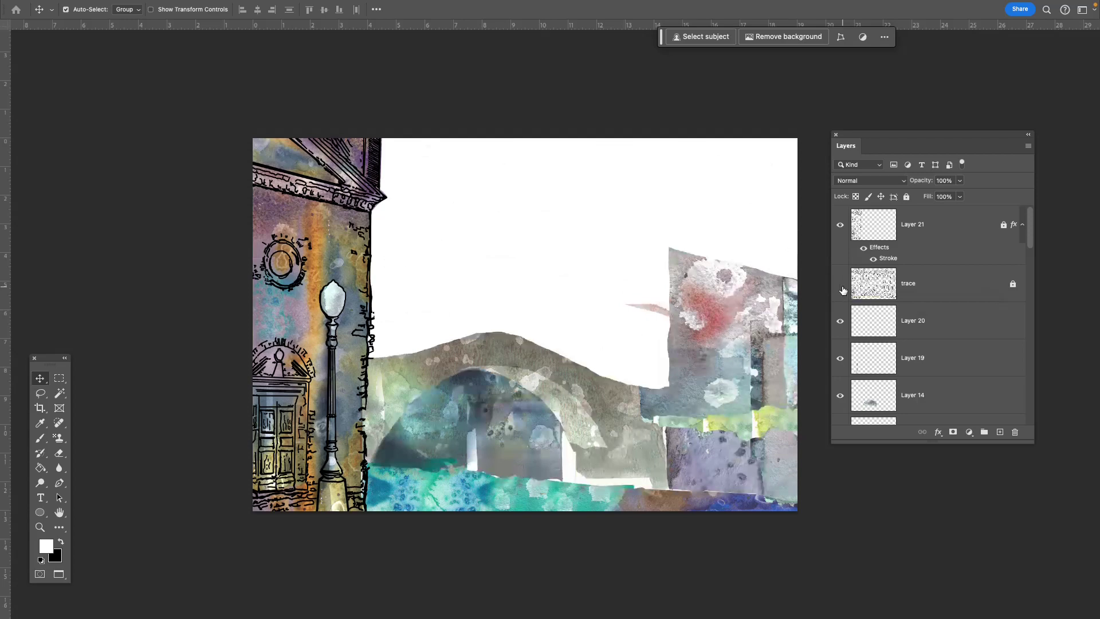
click(842, 286)
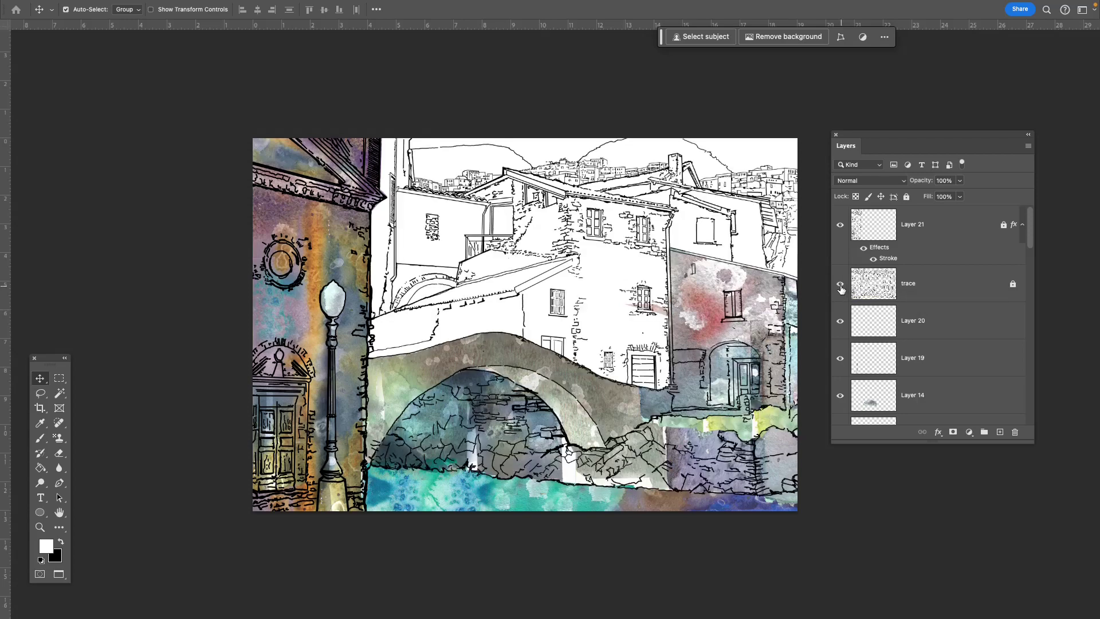
click(840, 229)
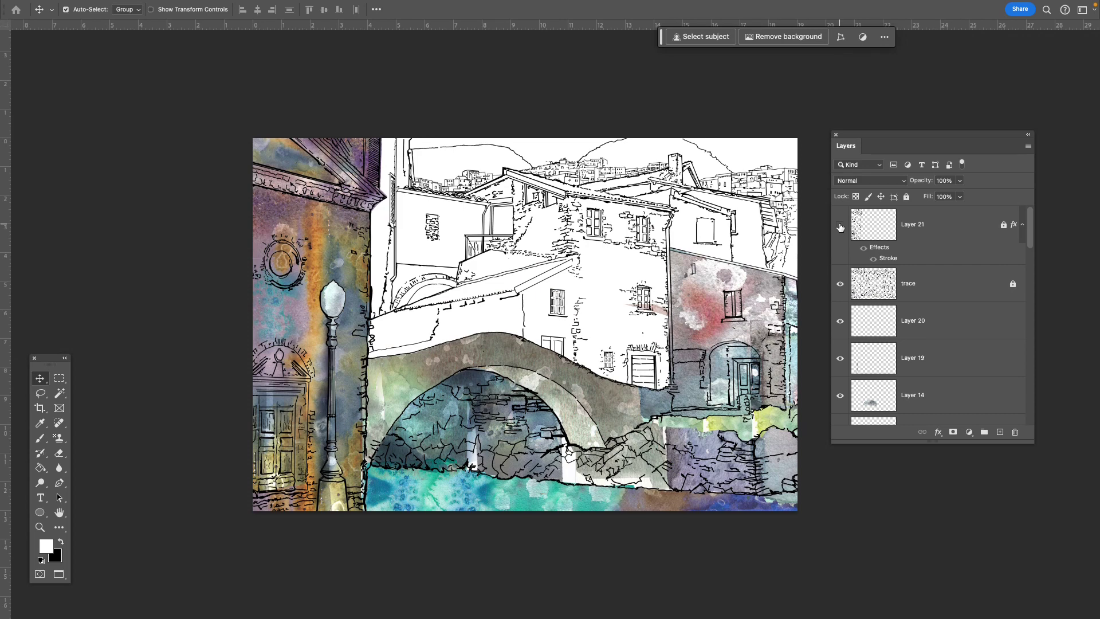
click(840, 227)
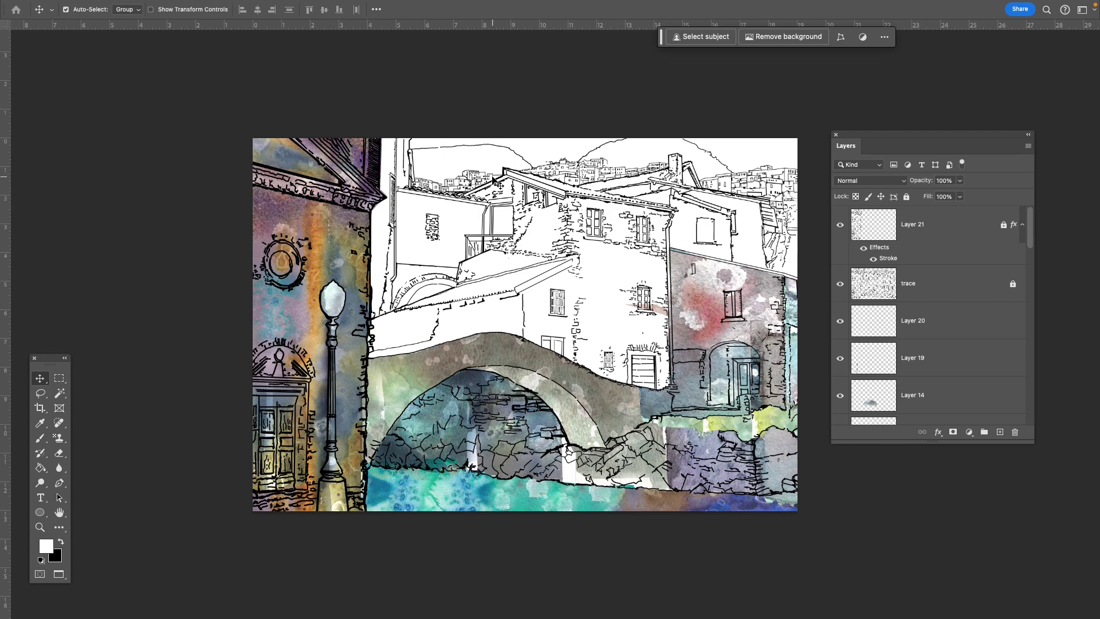
- Open the purple-grey texture IMG_20240312_0006.jpg from the Student Watercolor Textures folder on the Desktop
key(super+o)
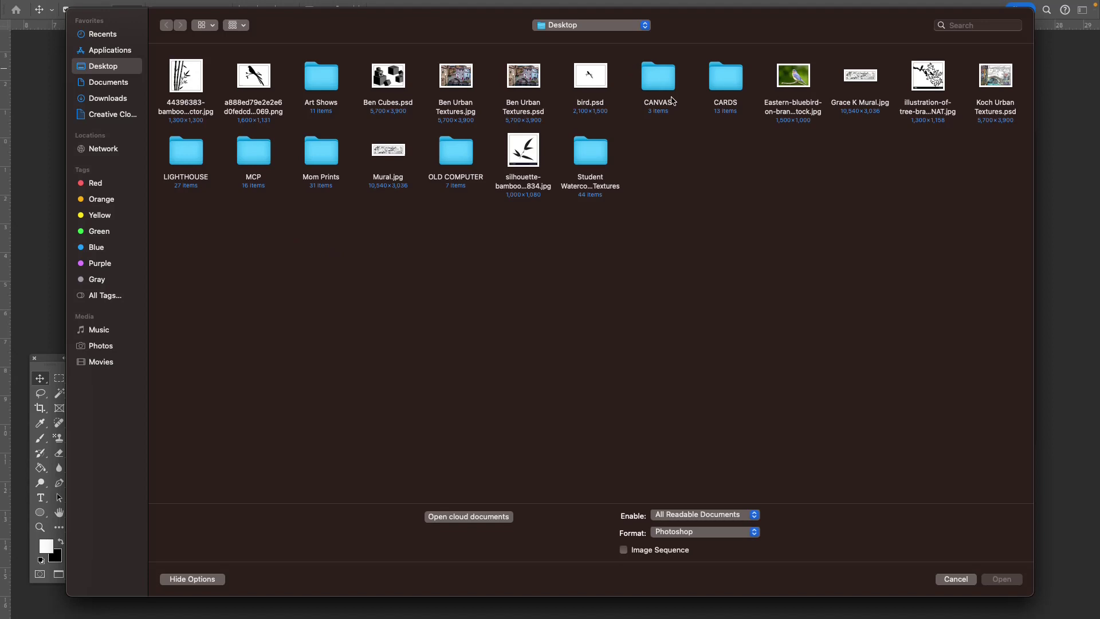
double_click(595, 156)
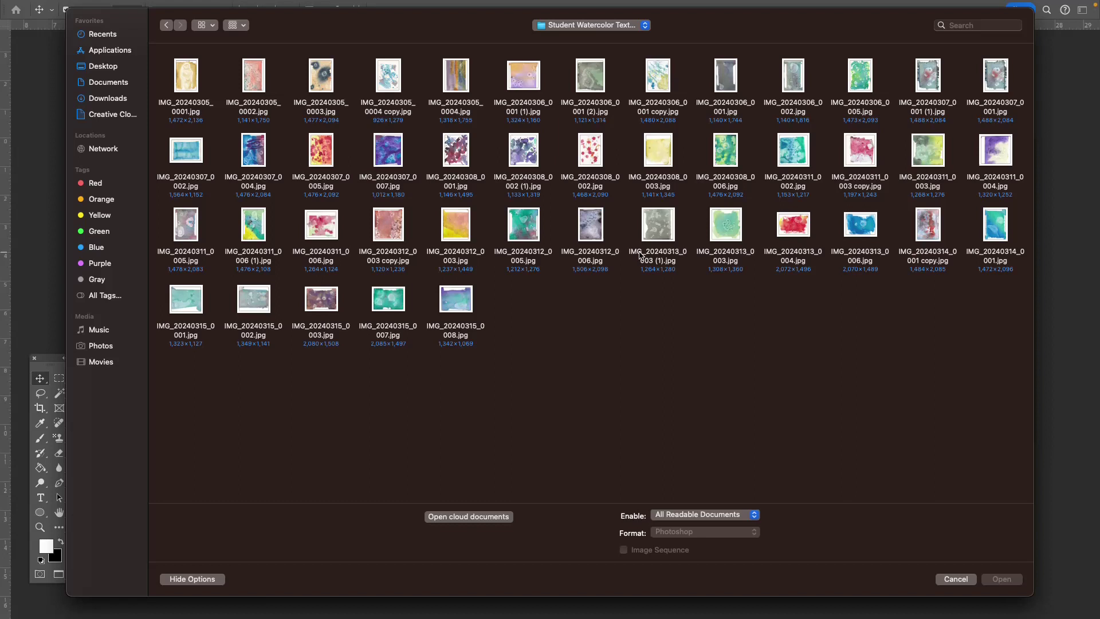
click(595, 227)
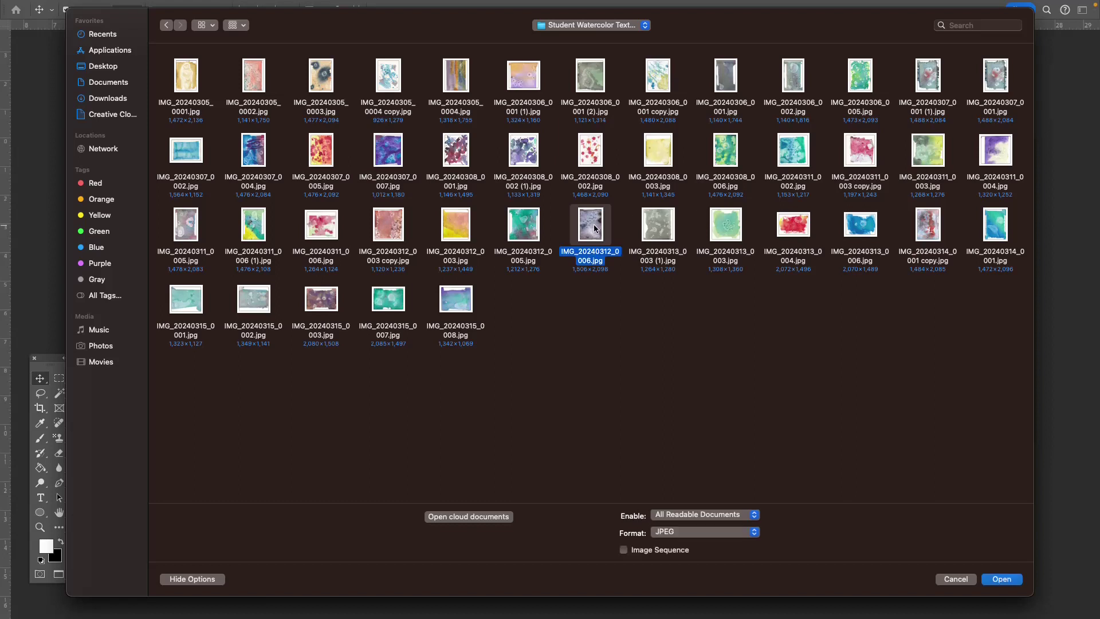
double_click(594, 224)
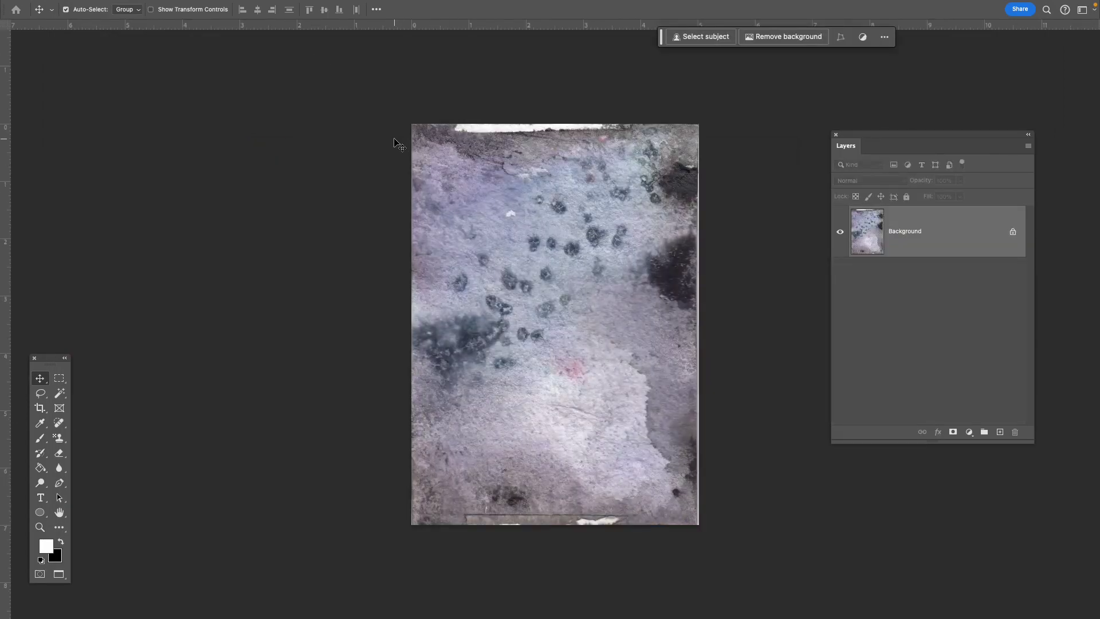
- Float the texture in its own window, copy it onto the bridge area of Koch Urban Textures.psd, and close the texture file
key(f)
key(f)
drag(453, 129, 809, 118)
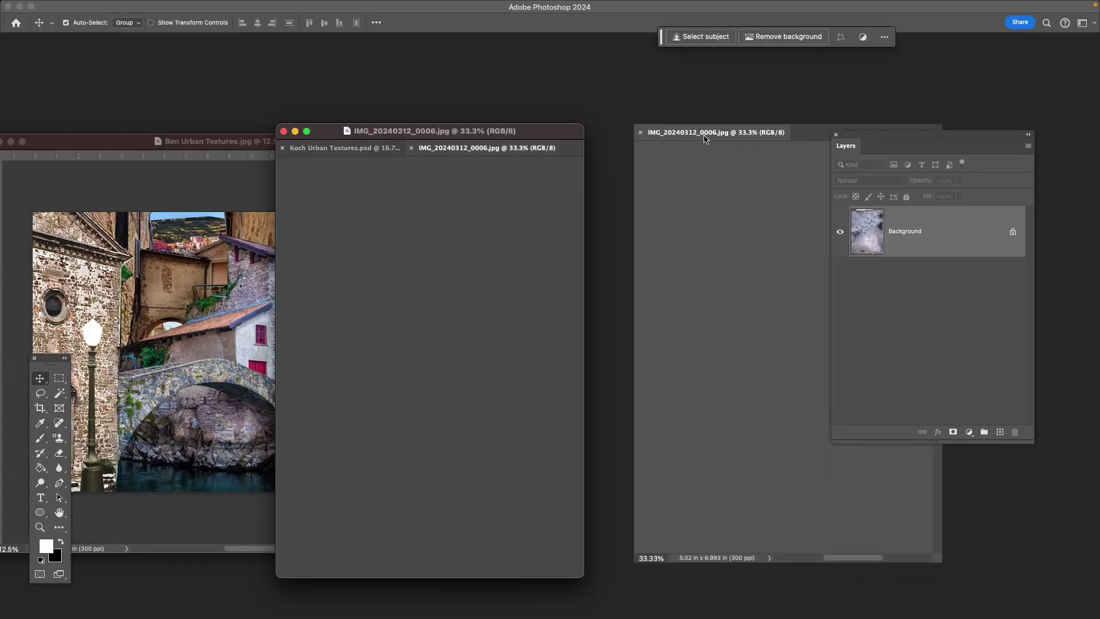
drag(703, 147, 469, 230)
click(917, 491)
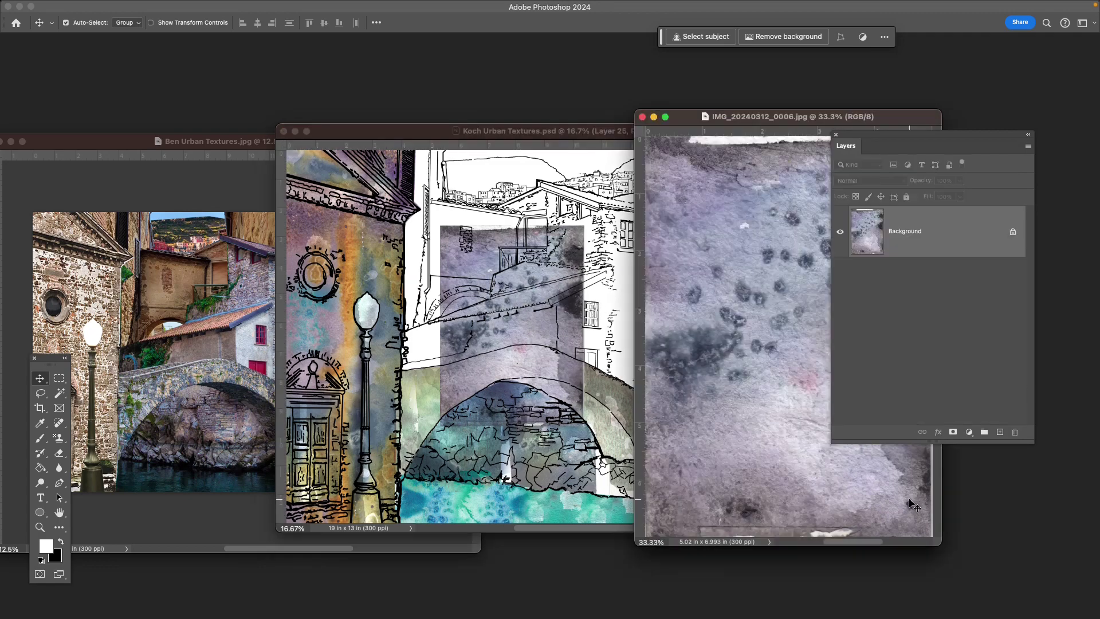
click(642, 116)
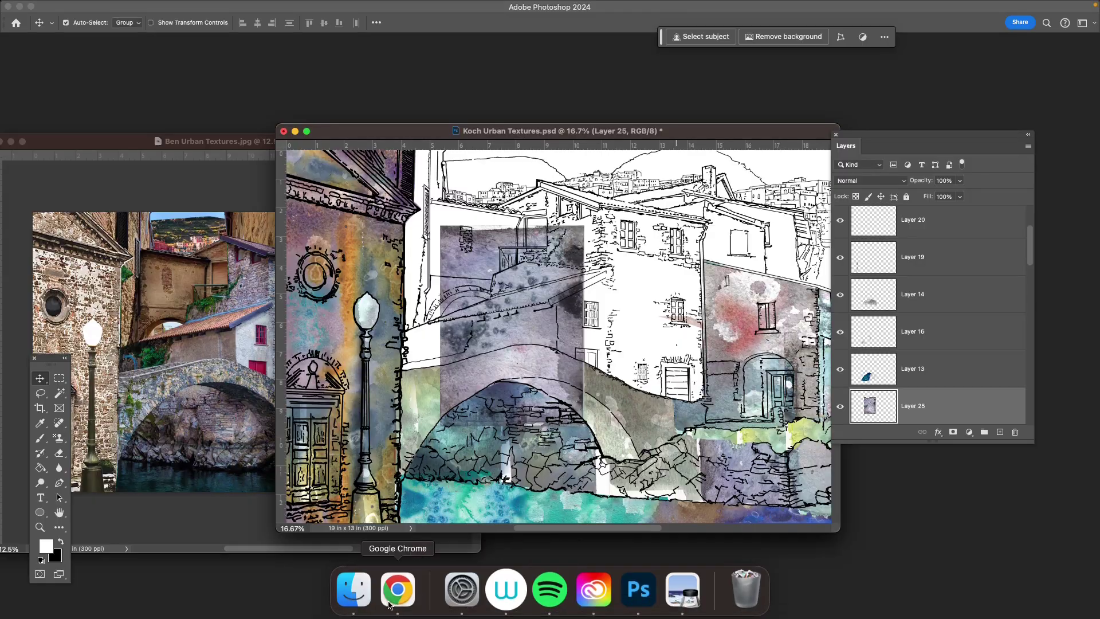
- Switch to Google Chrome and search Google for "watercolor textures" in the new tab
click(395, 590)
click(431, 11)
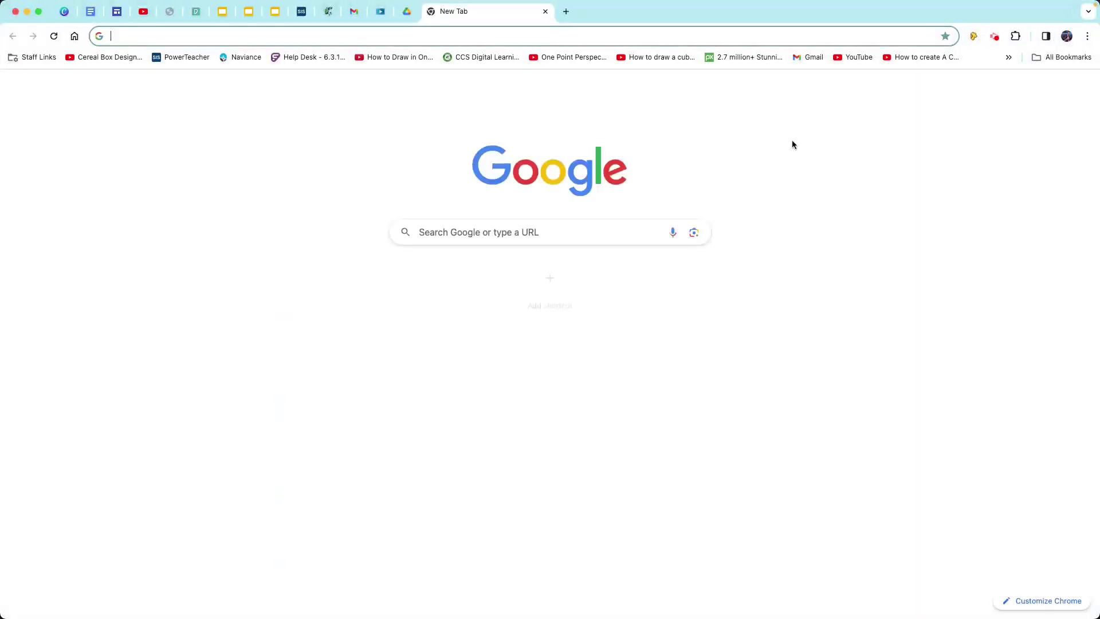
text(waterco)
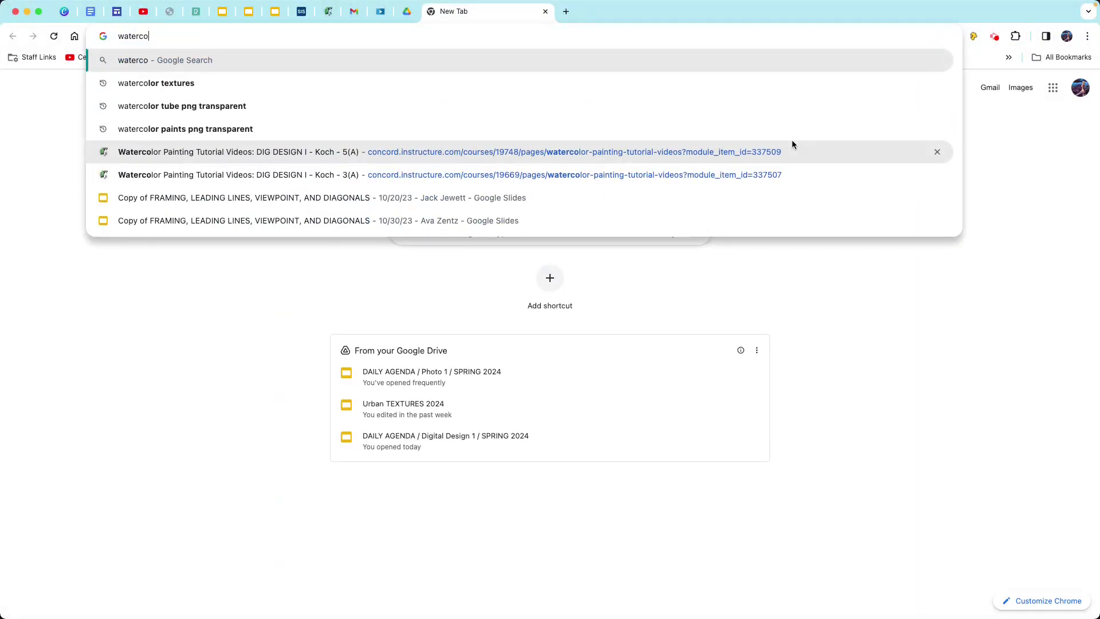
text(lor textures)
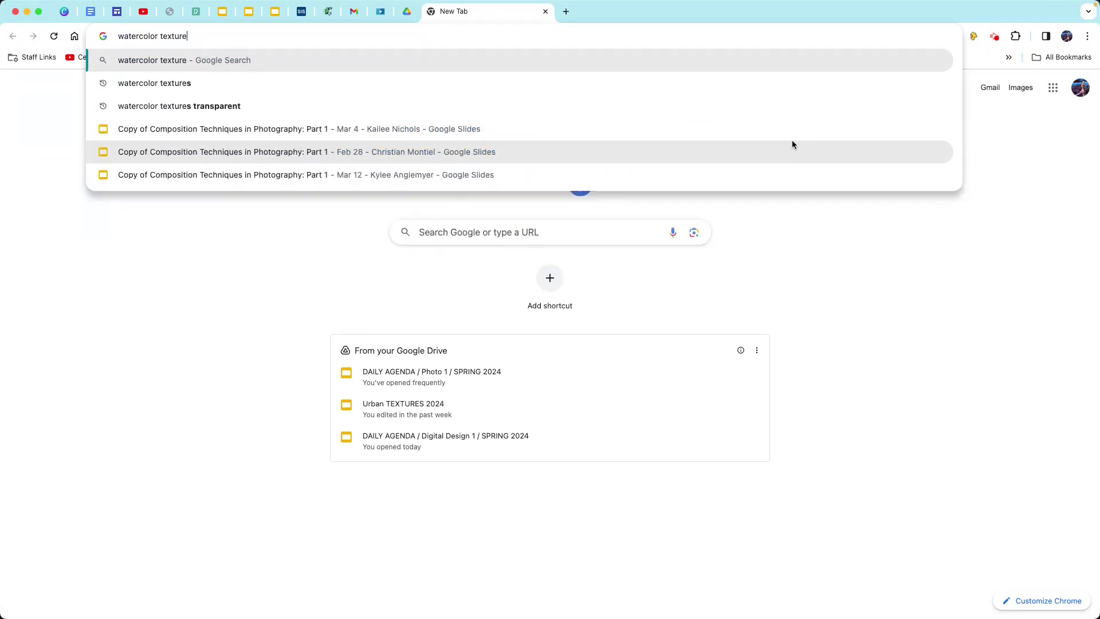
key(Return)
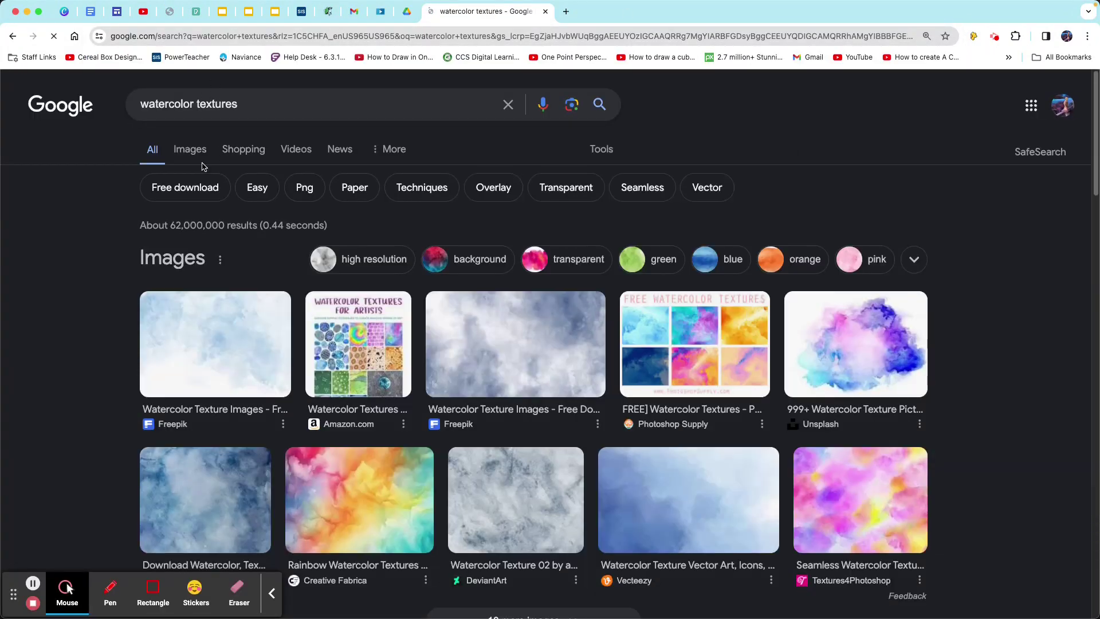
- Restrict the watercolor texture results to images and filter them by the size Large
click(191, 154)
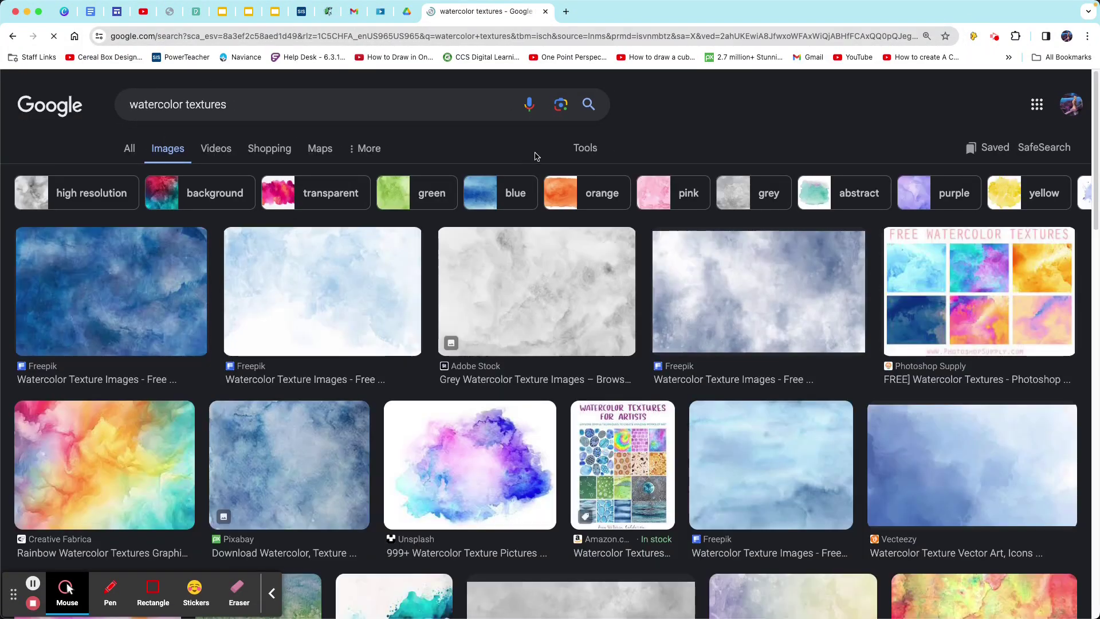
click(585, 148)
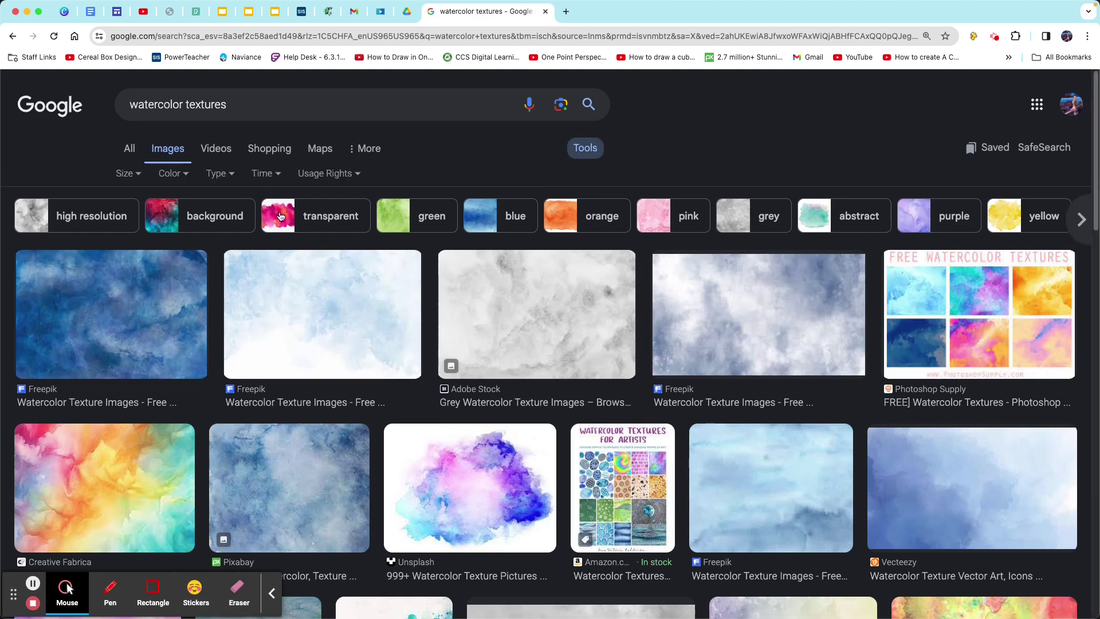
click(139, 178)
click(139, 224)
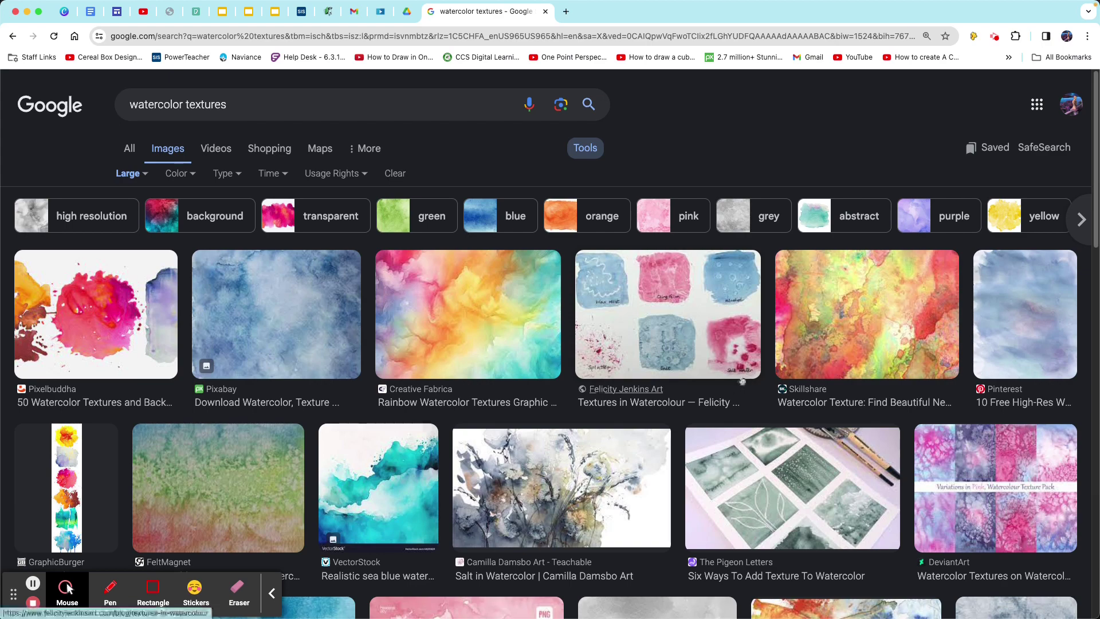
- Preview the grey floral Salt in Watercolor image and save it to the Desktop as Covers for Teachable classes
click(562, 515)
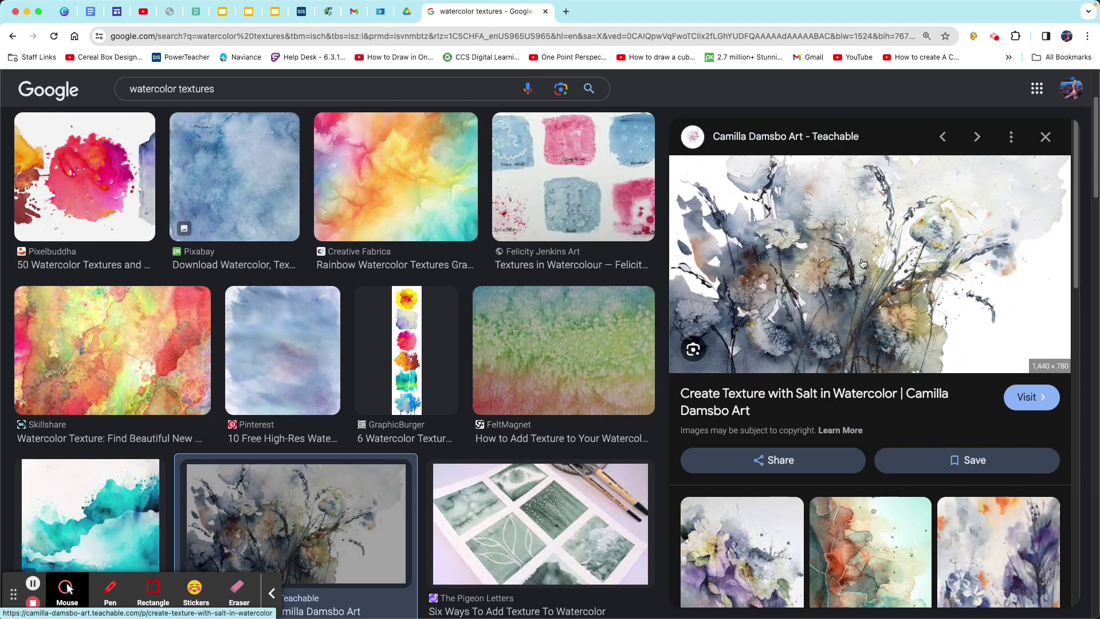
click(1046, 137)
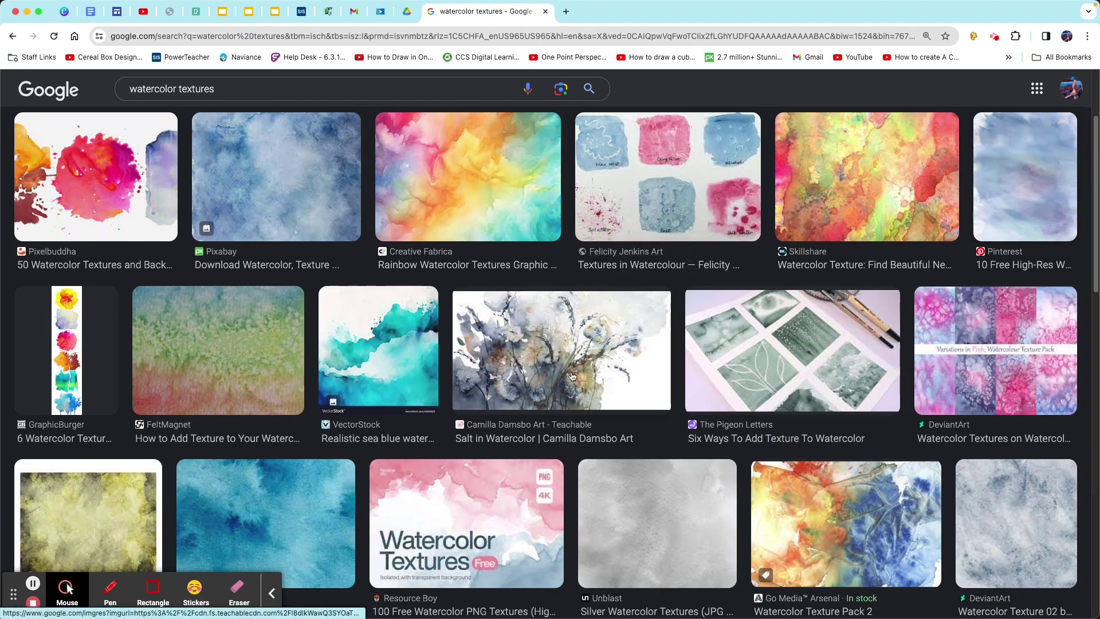
right_click(568, 355)
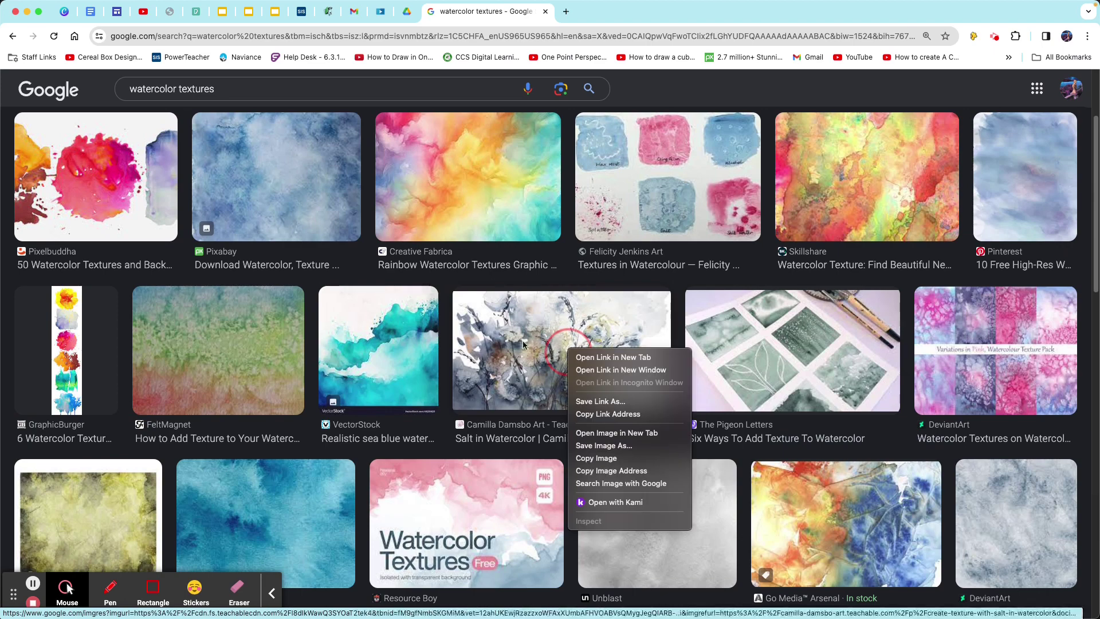
click(503, 351)
click(503, 351)
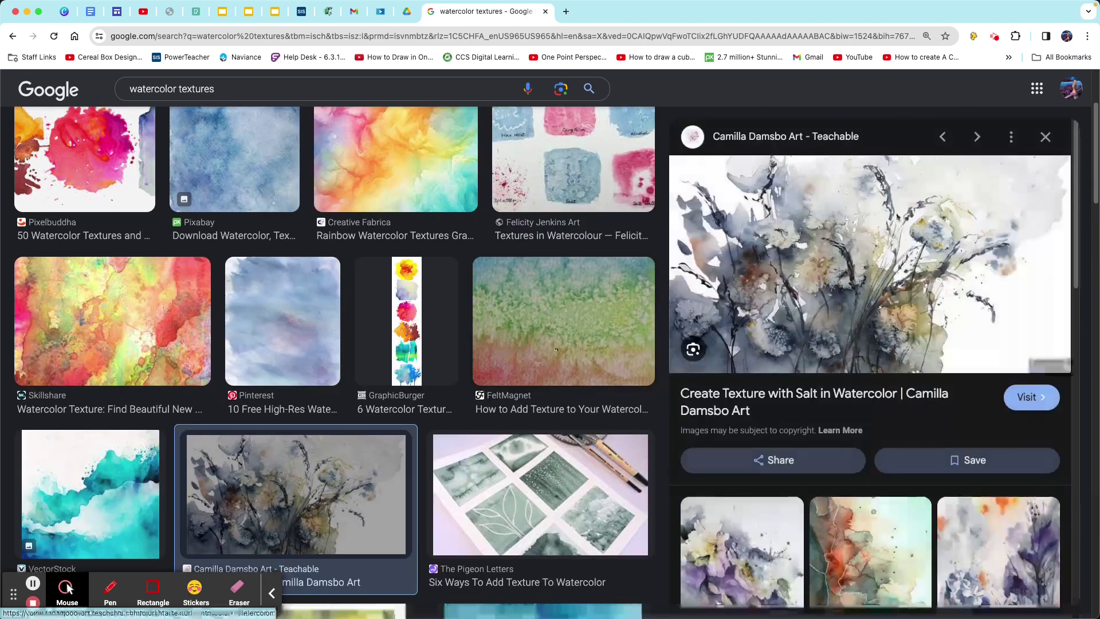
right_click(870, 226)
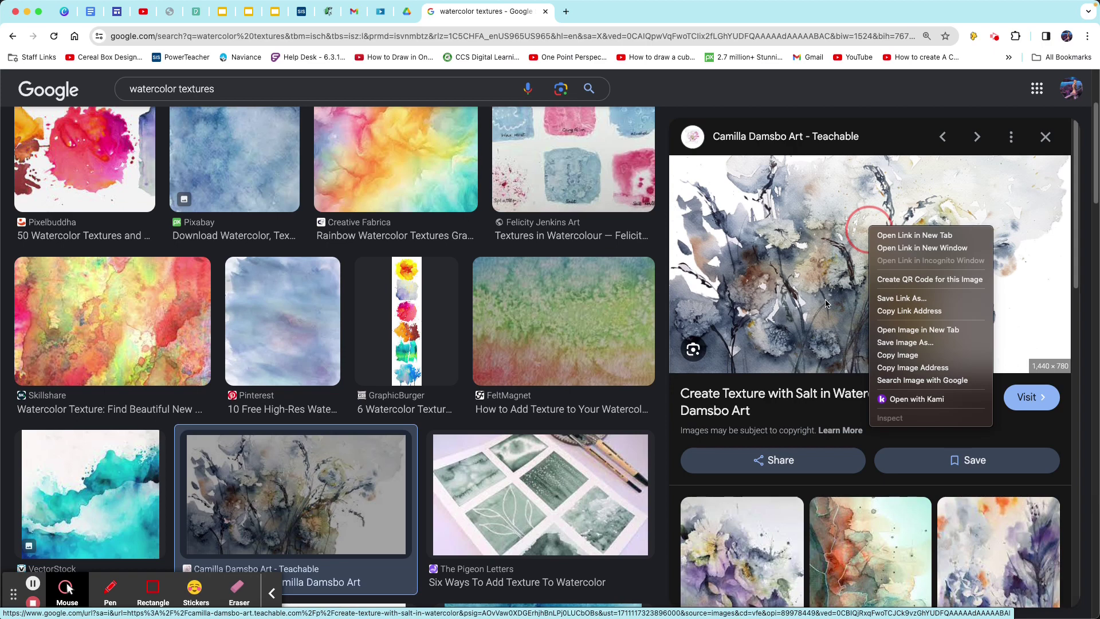
click(948, 348)
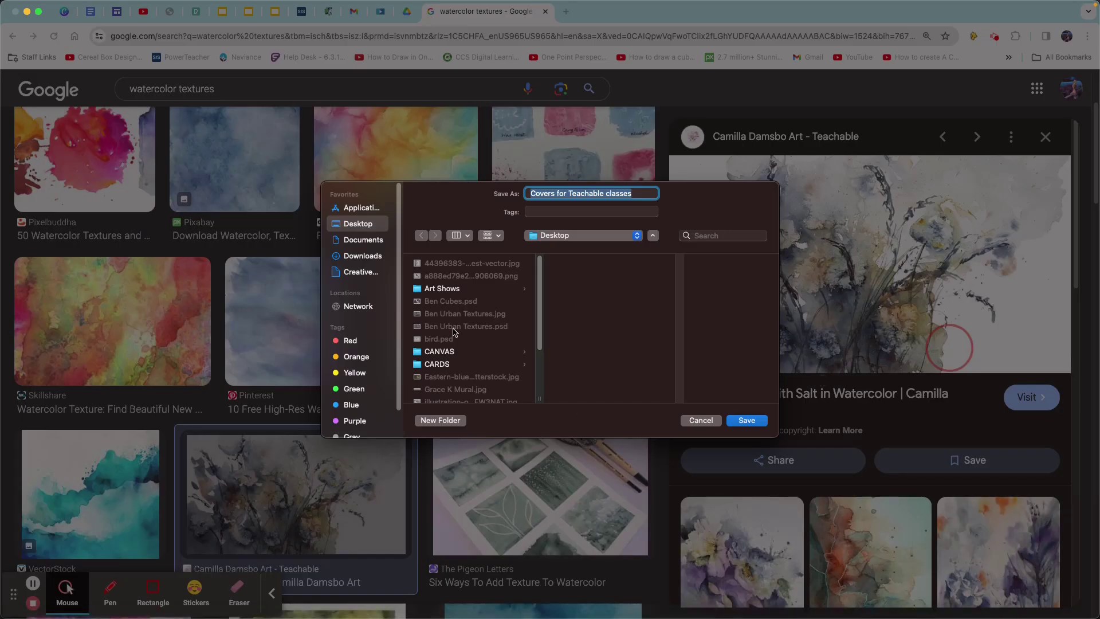
click(764, 422)
click(1046, 136)
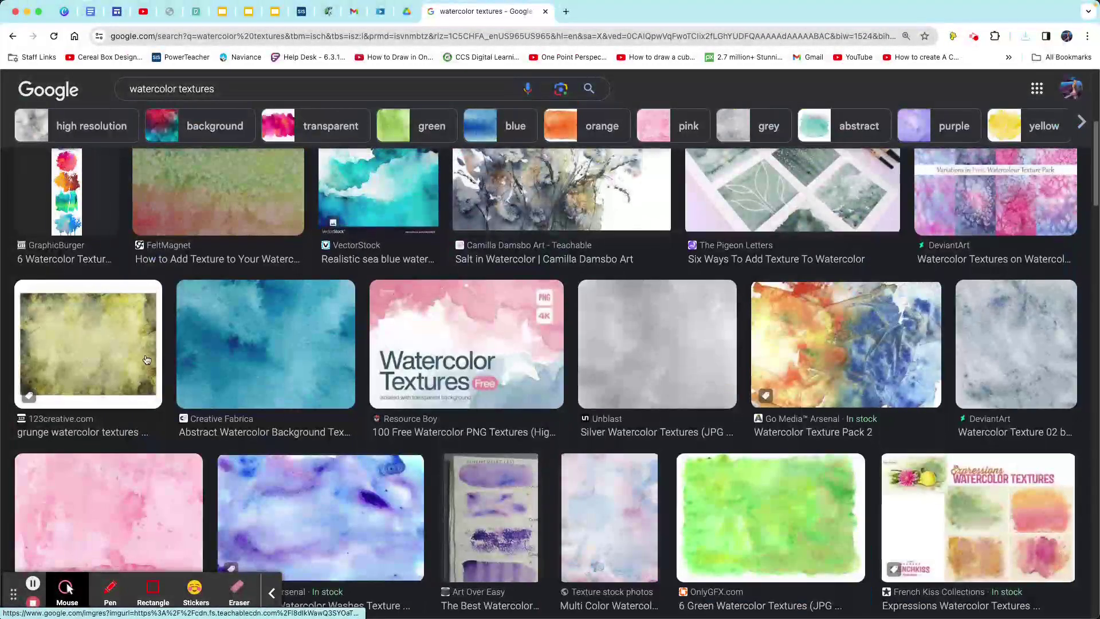
- Preview the olive grunge texture from 123creative.com and the blue abstract texture from Creative Fabrica, closing each preview
click(99, 371)
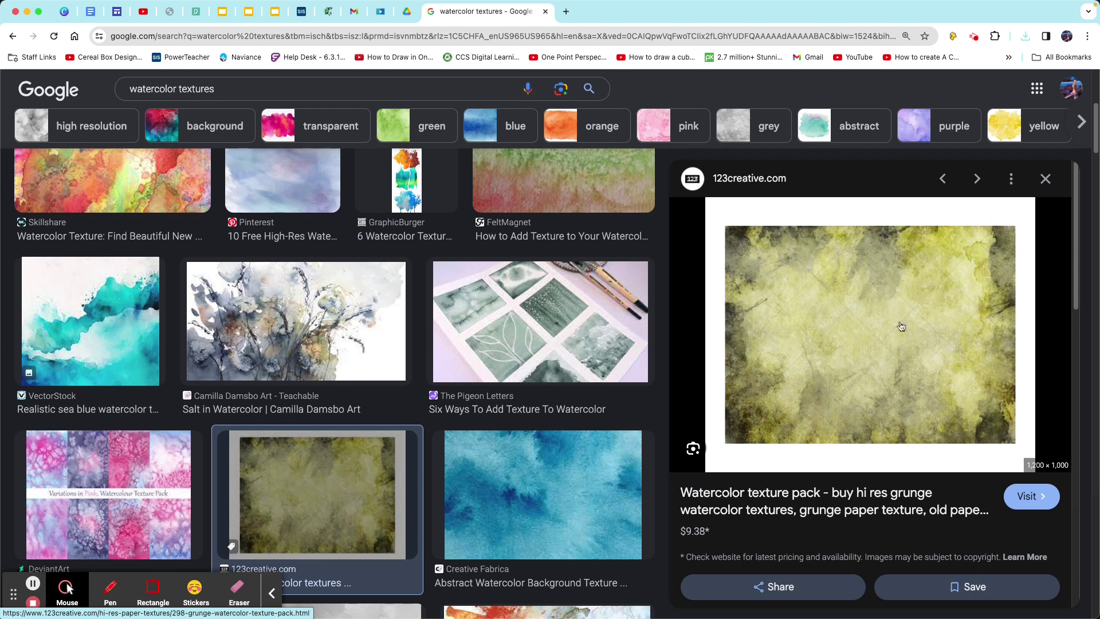
click(1045, 178)
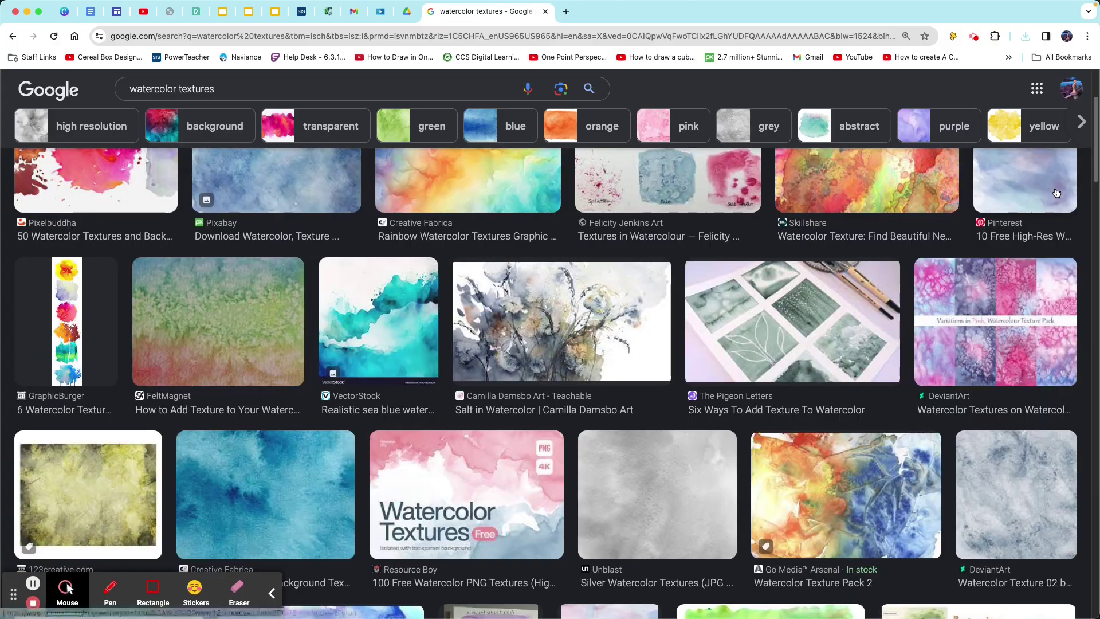
scroll(577, 505, down, 3)
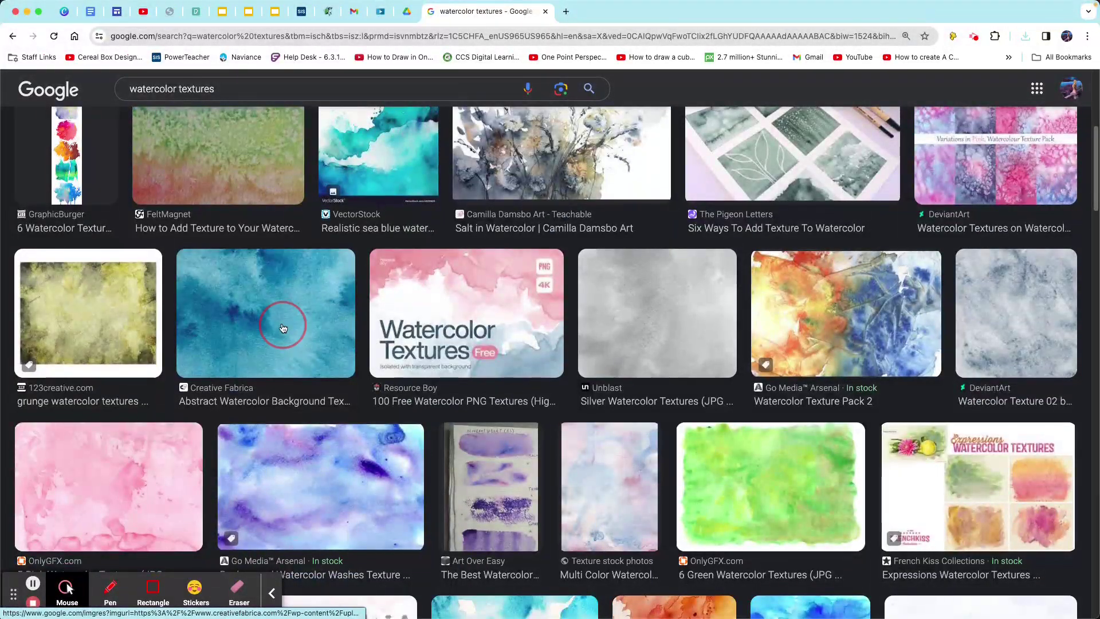
click(282, 321)
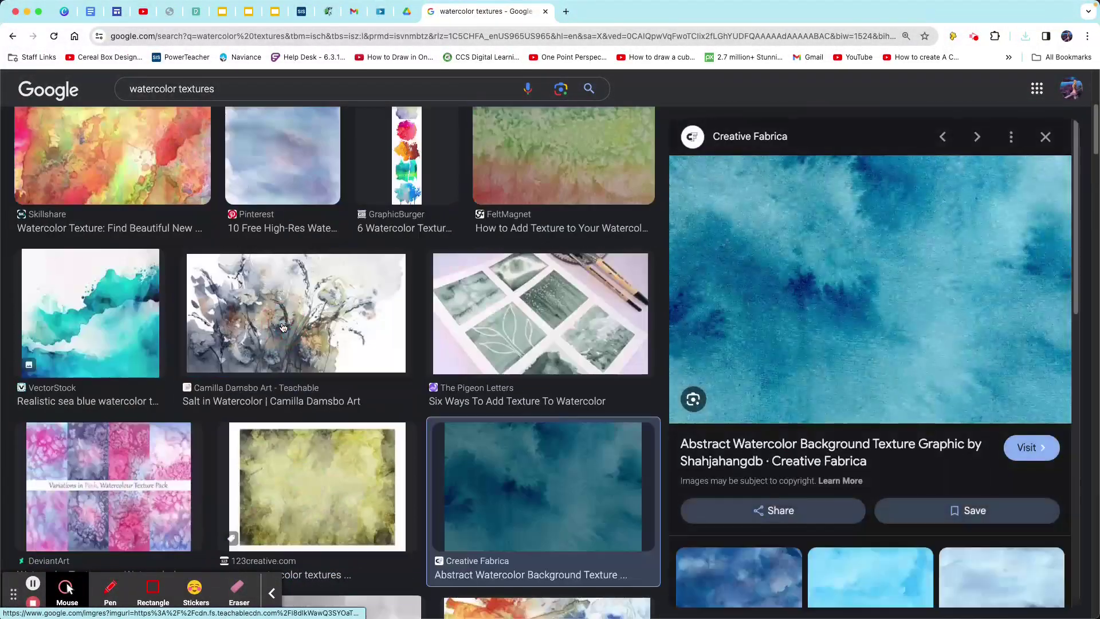
click(1046, 137)
scroll(765, 443, down, 5)
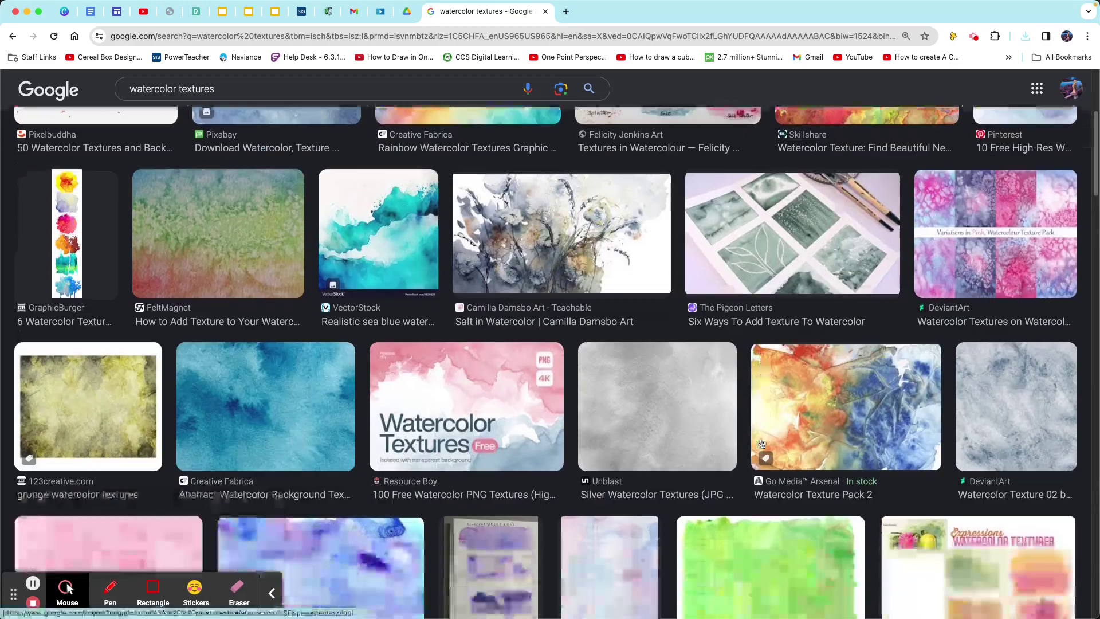
scroll(765, 443, down, 5)
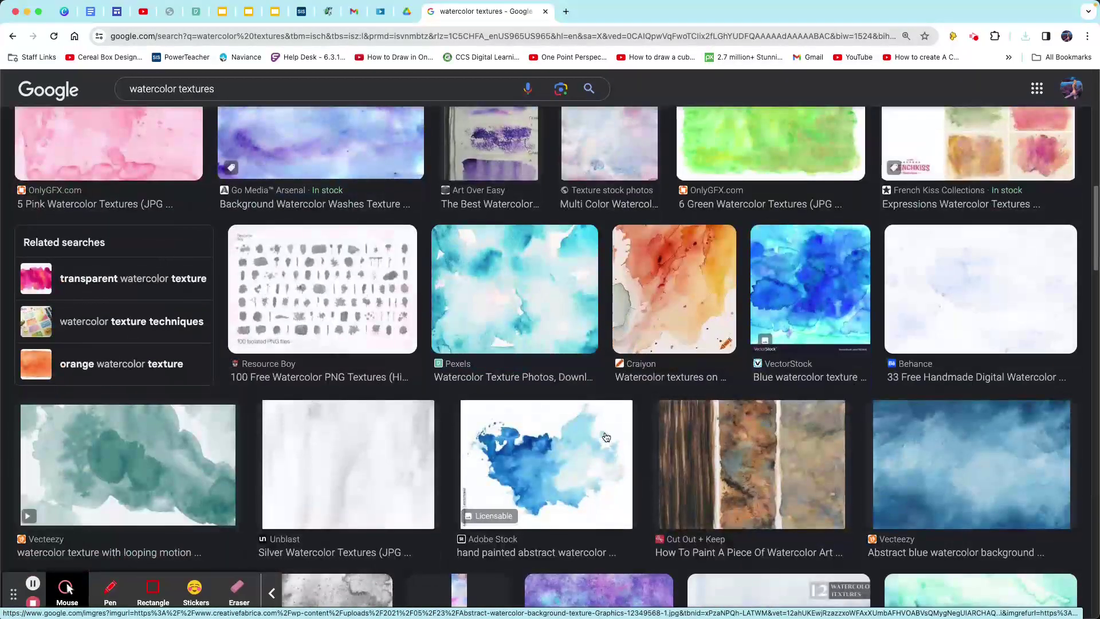
- Examine the Cut Out + Keep brown texture strips and the Alamy summer landscape texture in enlarged previews
click(746, 477)
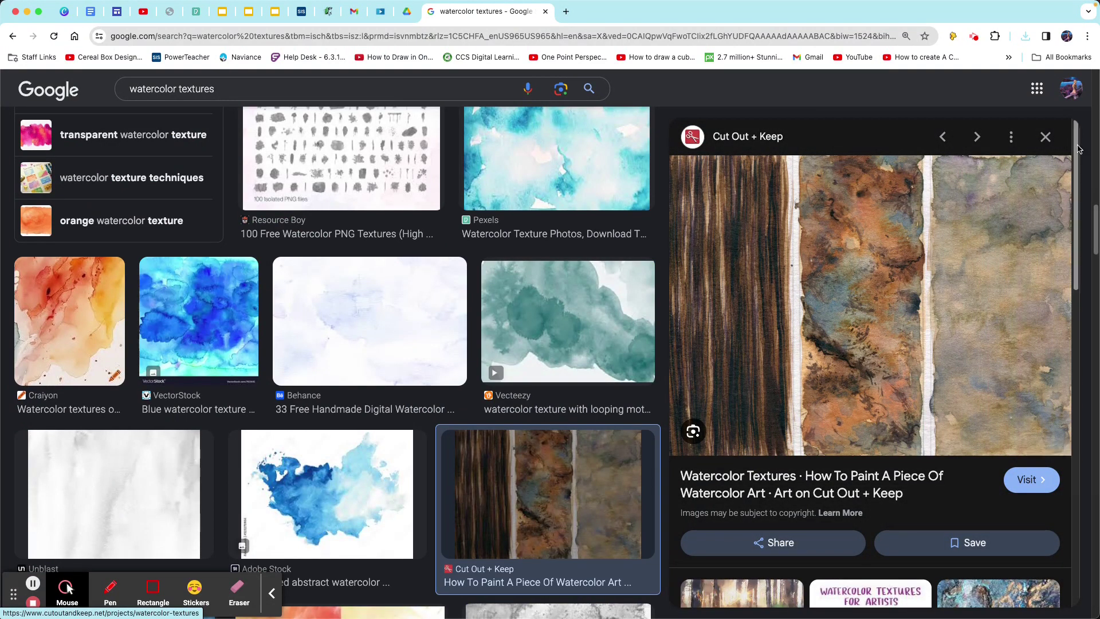
click(1046, 138)
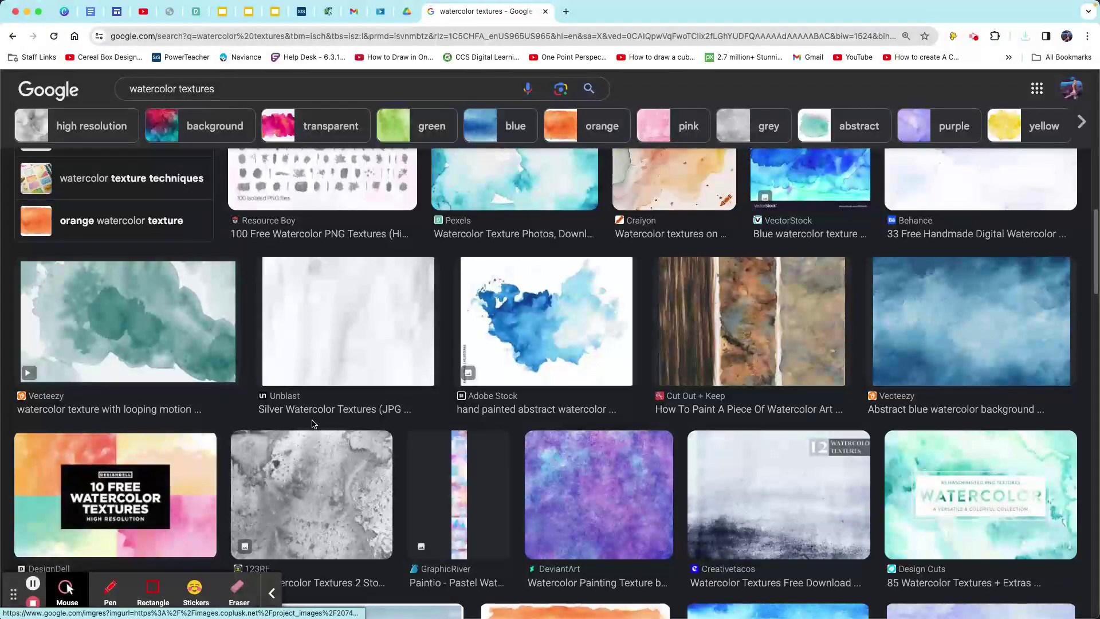
scroll(344, 504, down, 1)
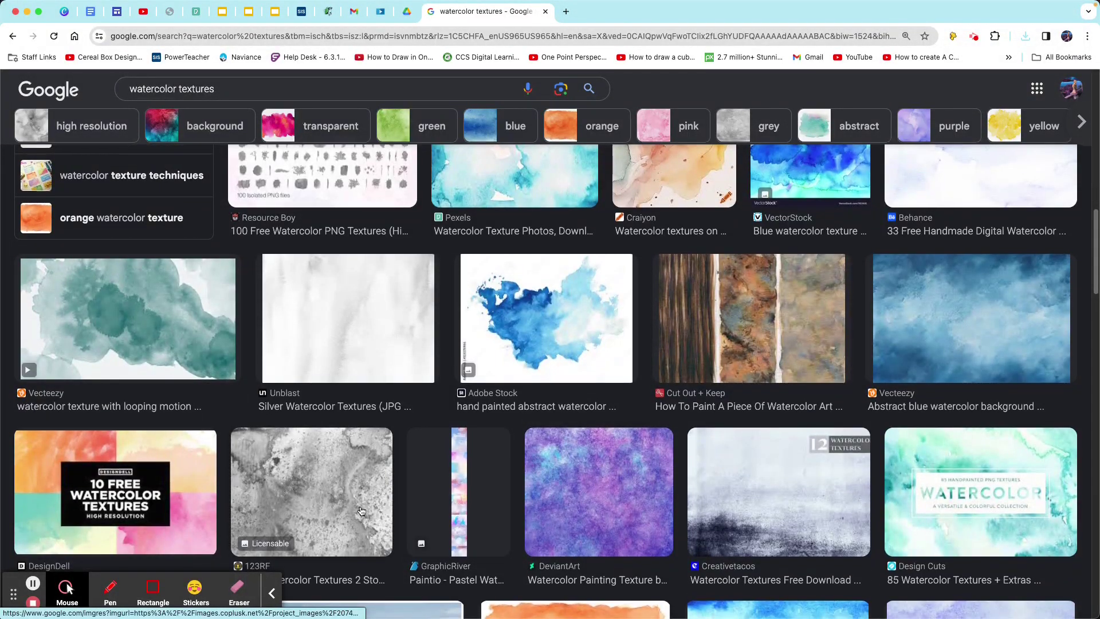
scroll(361, 510, down, 5)
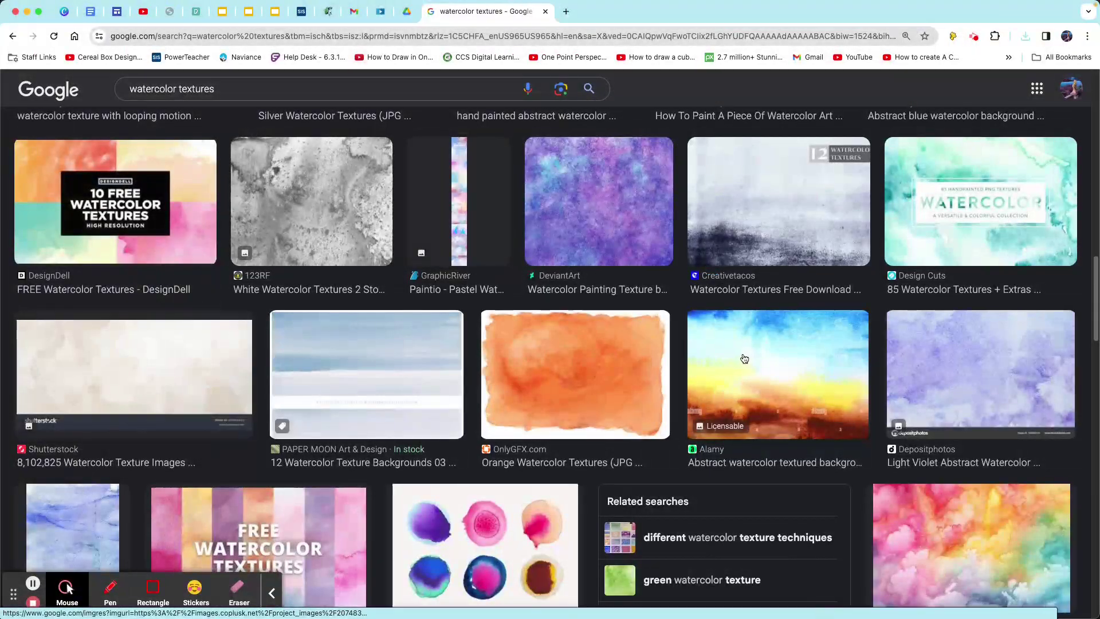
click(744, 359)
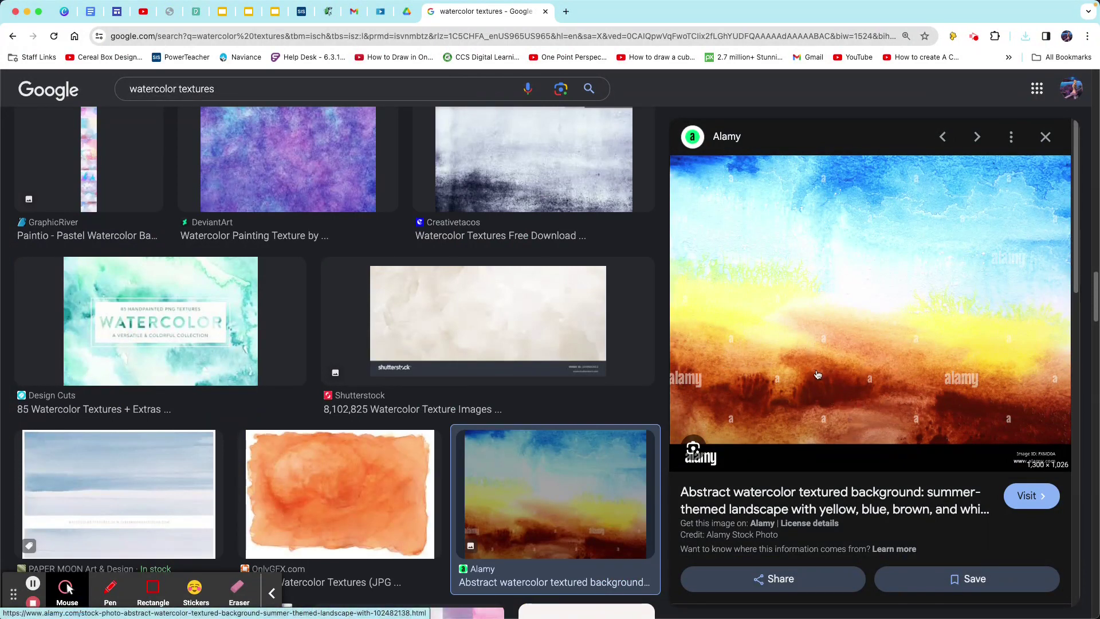
click(1046, 137)
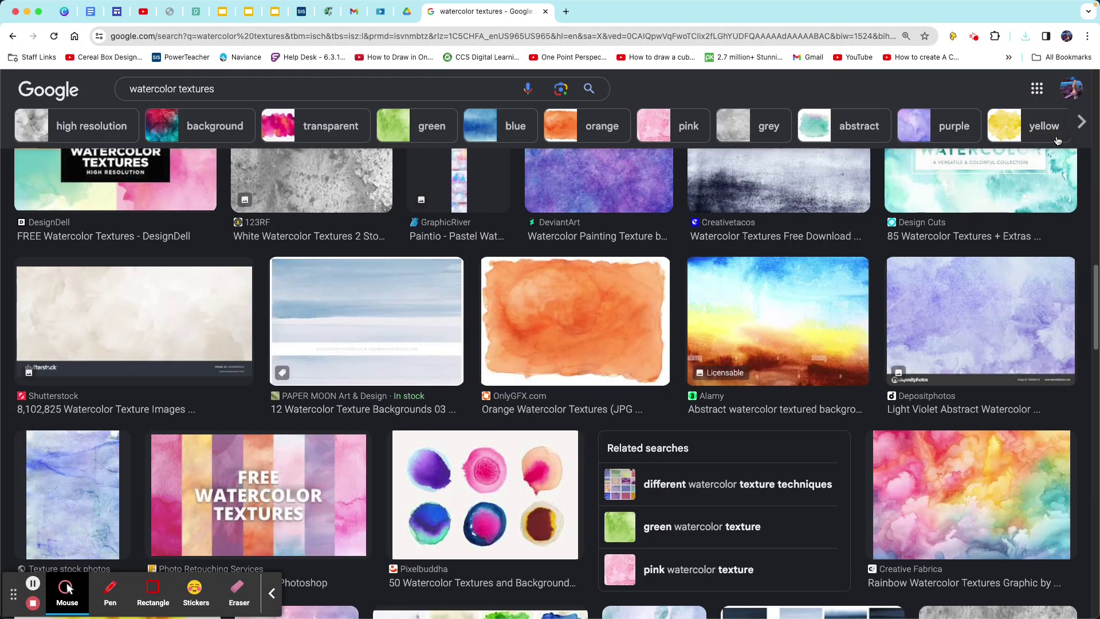
- Browse further through the large watercolor textures and preview the Toffu Co green grass swatches
scroll(492, 417, down, 7)
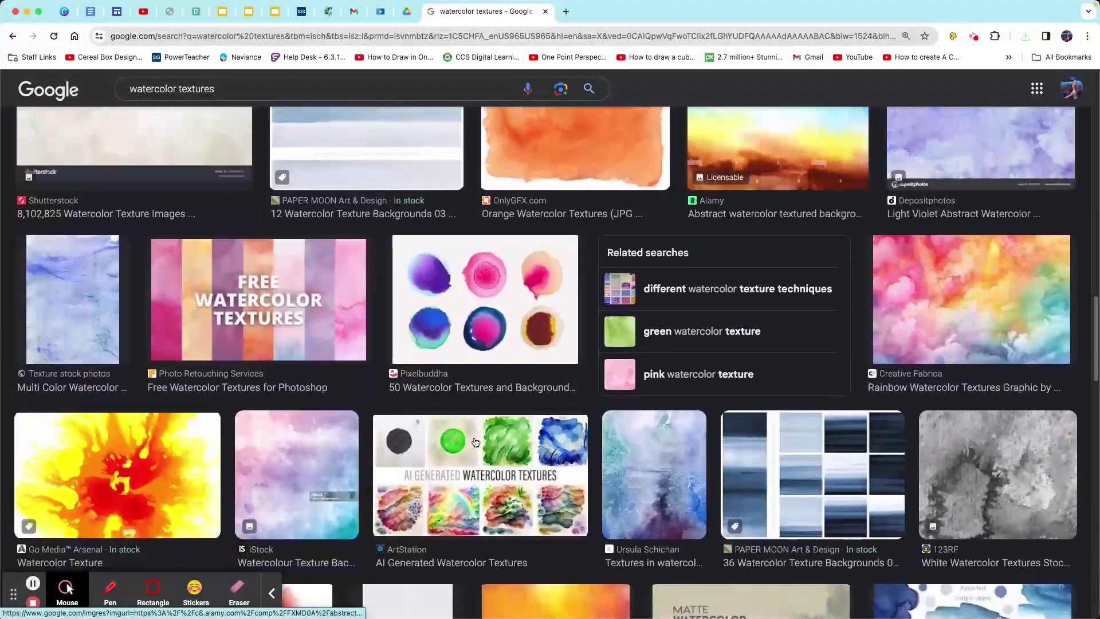
scroll(473, 440, down, 11)
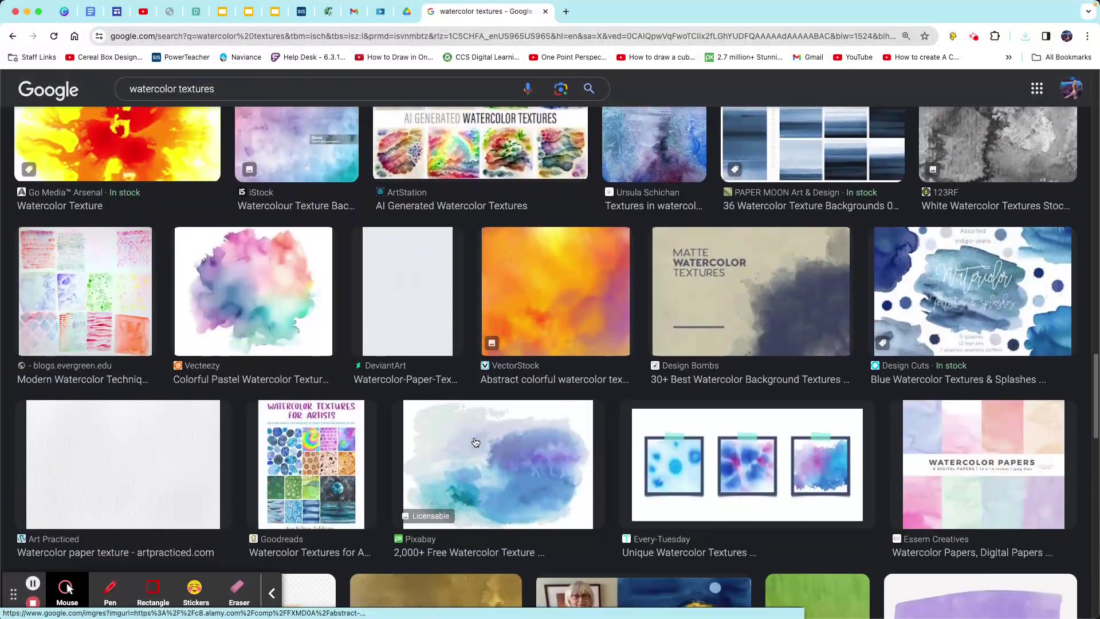
scroll(475, 442, down, 1)
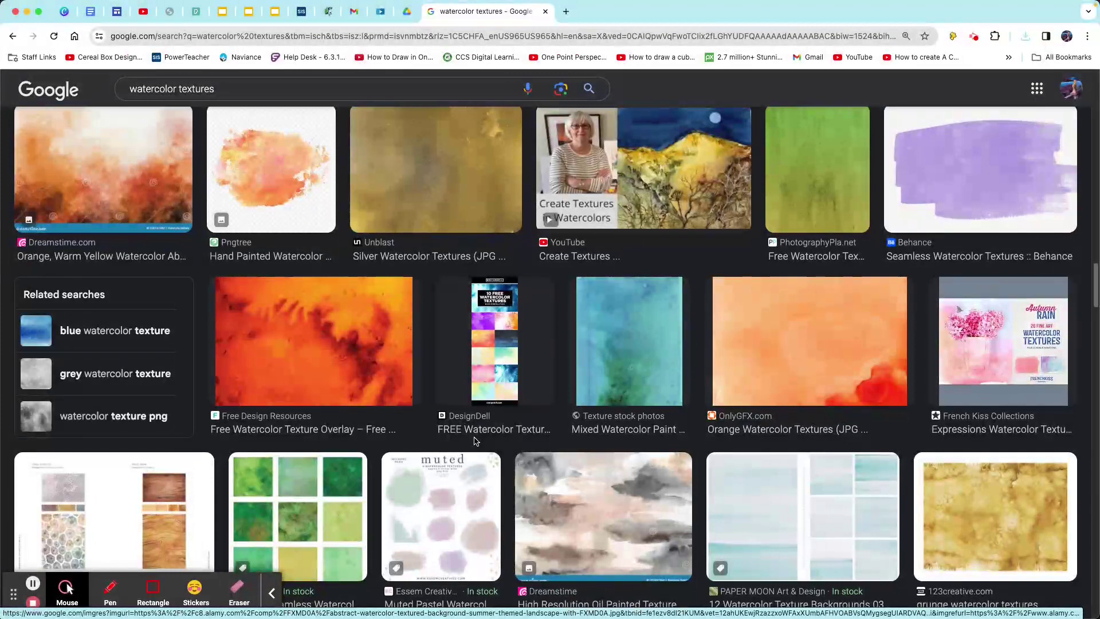
scroll(474, 441, down, 5)
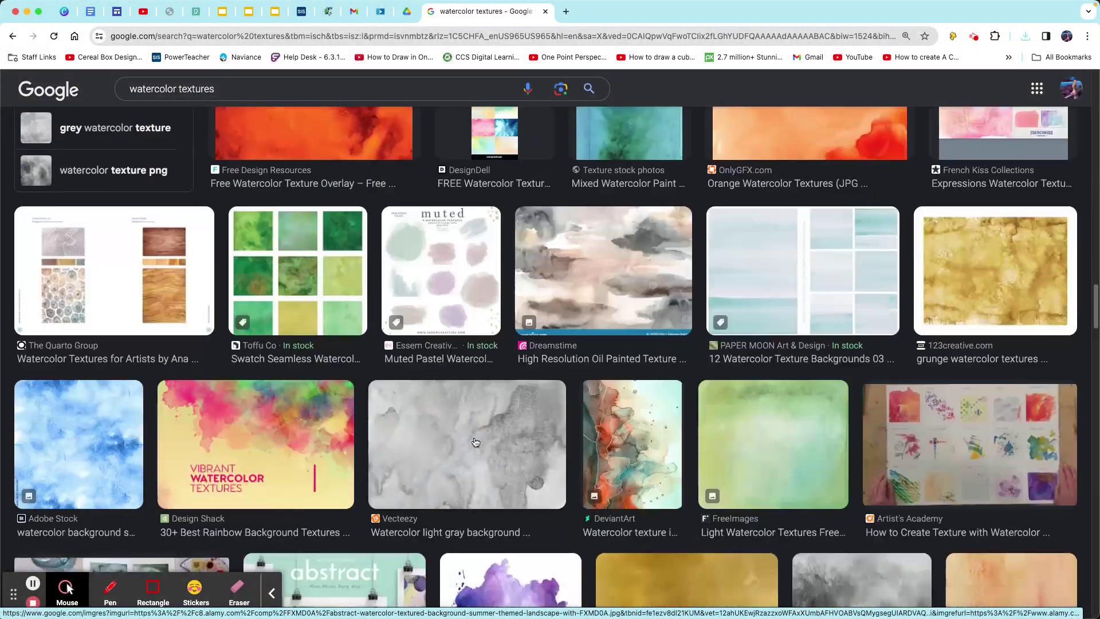
click(363, 293)
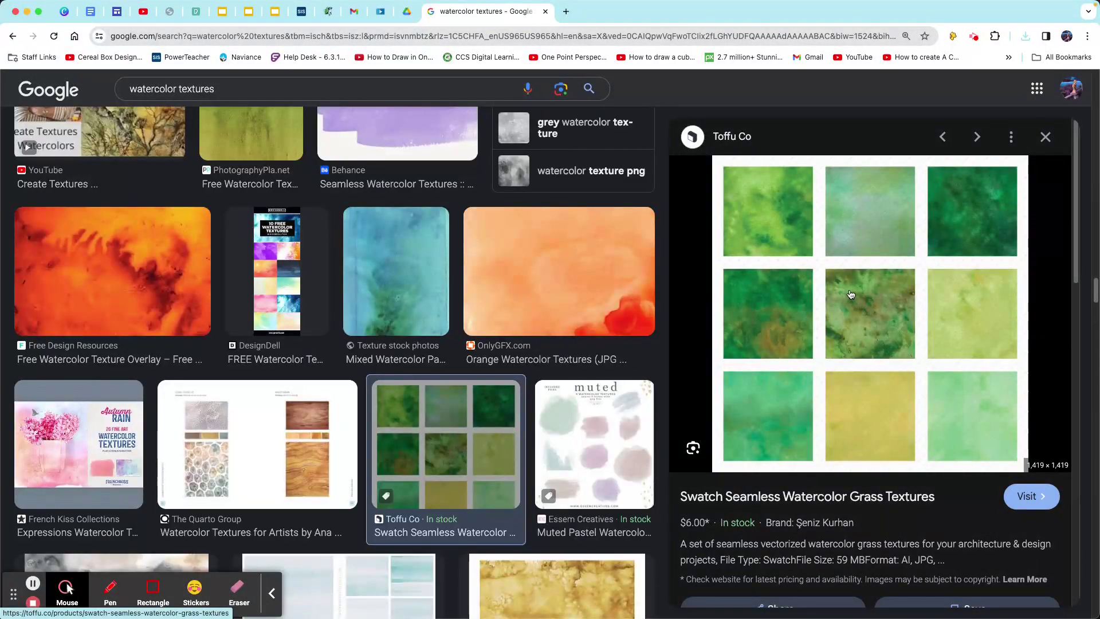
click(1052, 139)
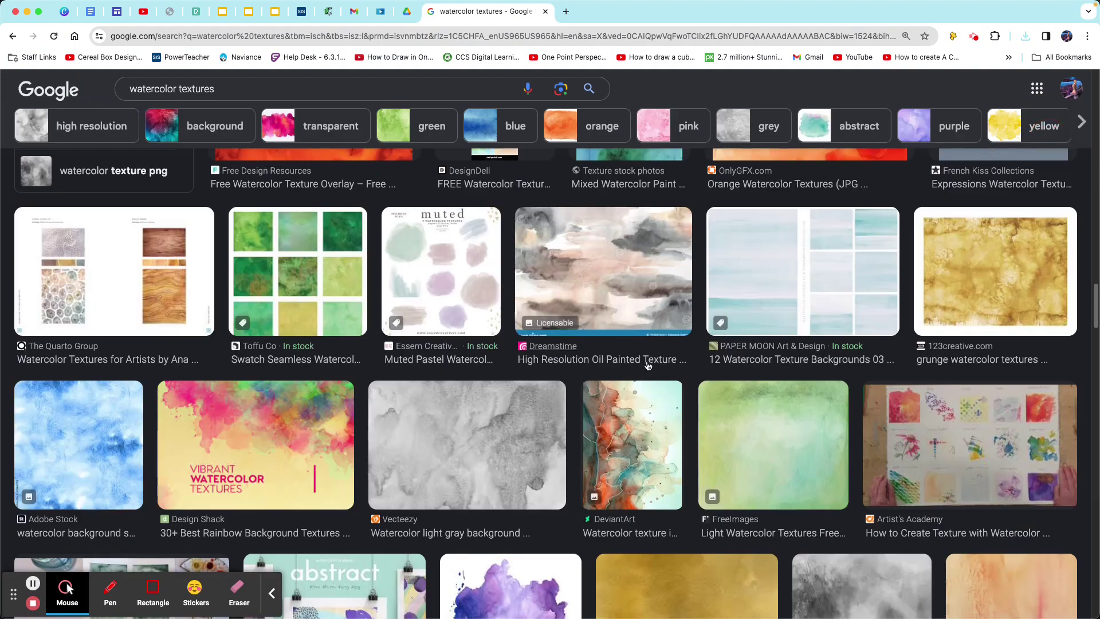
scroll(592, 369, down, 3)
scroll(593, 370, down, 4)
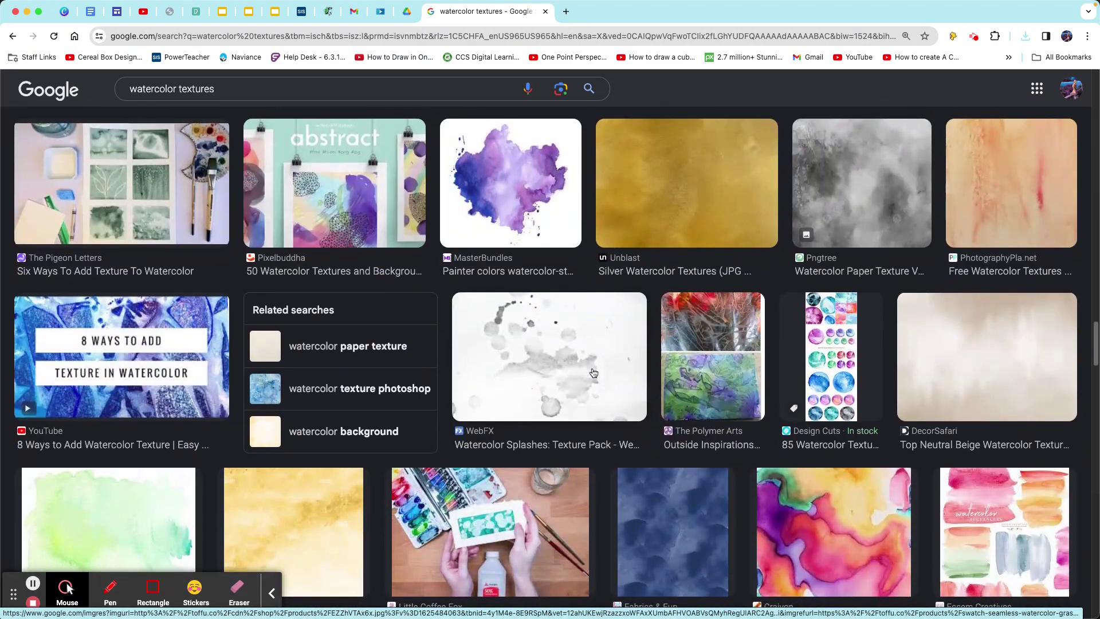
- Change the image search to "watercolor drop textures" and preview the blue paint drops splash background from 123RF
scroll(594, 373, up, 15)
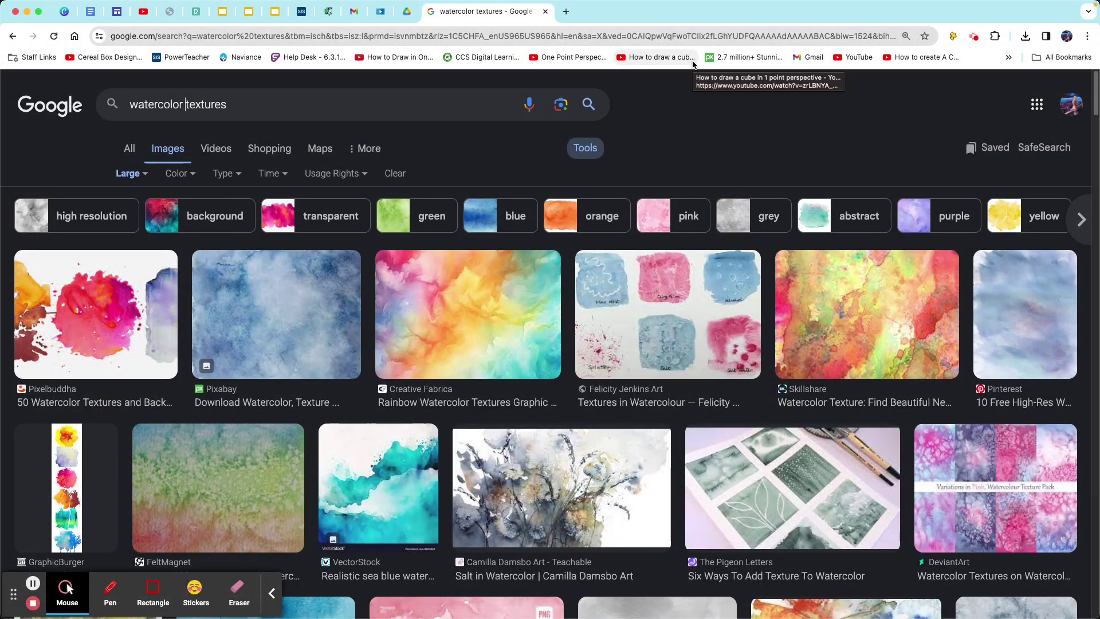
text(drop)
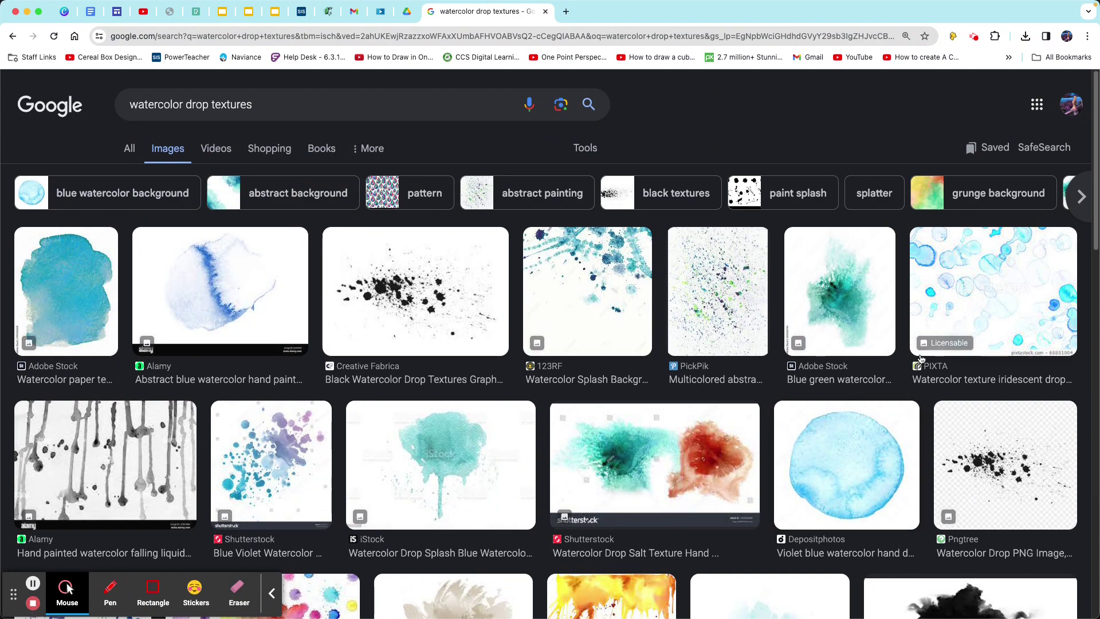
click(601, 314)
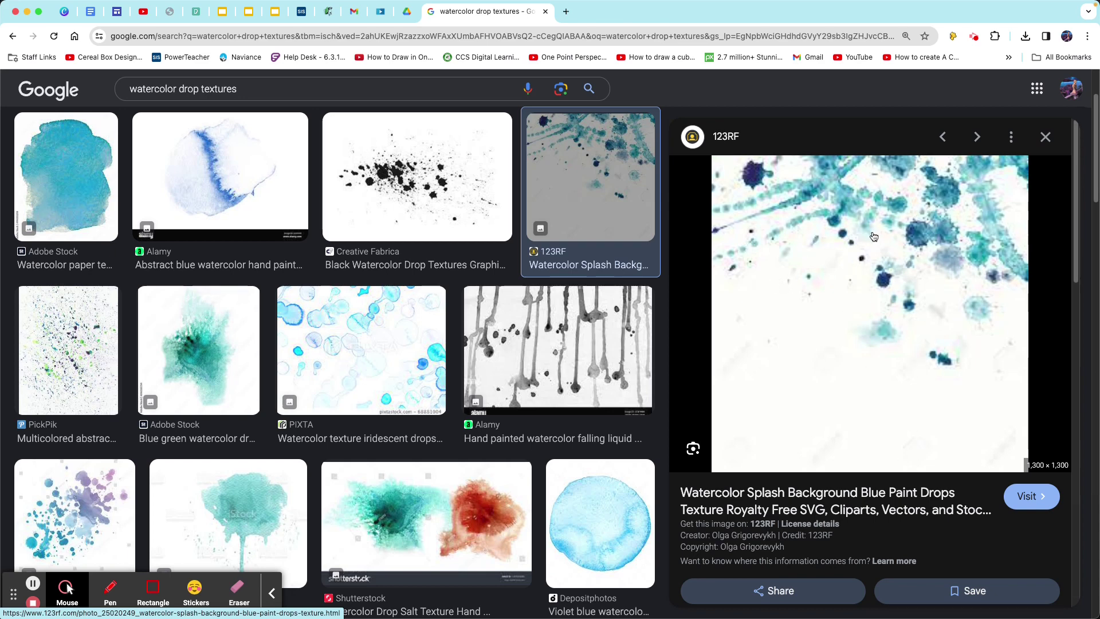
click(1046, 136)
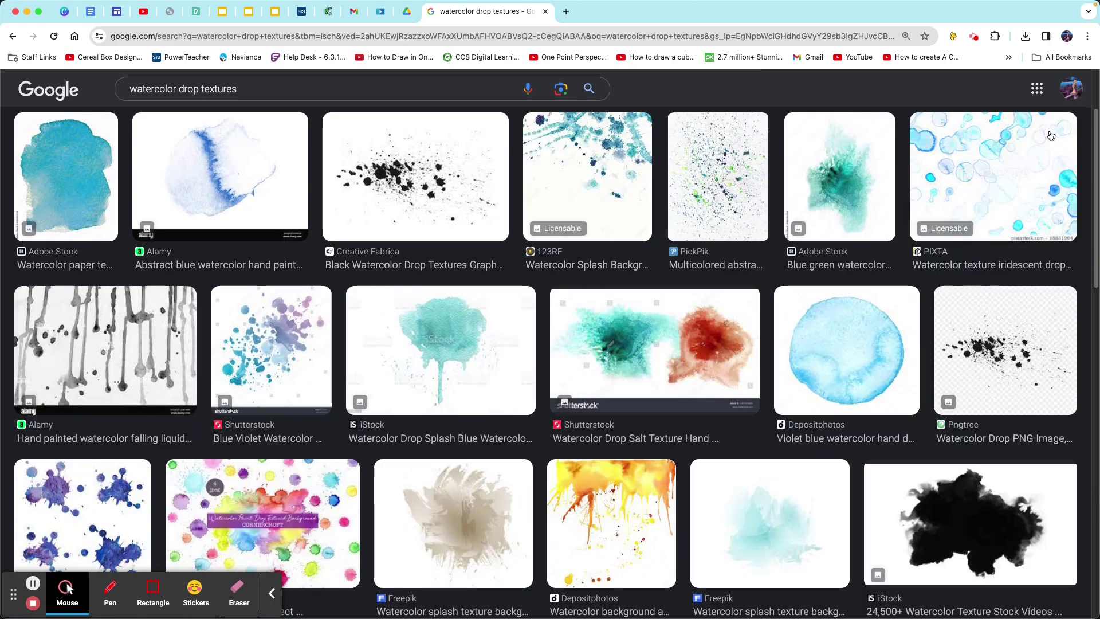
click(436, 338)
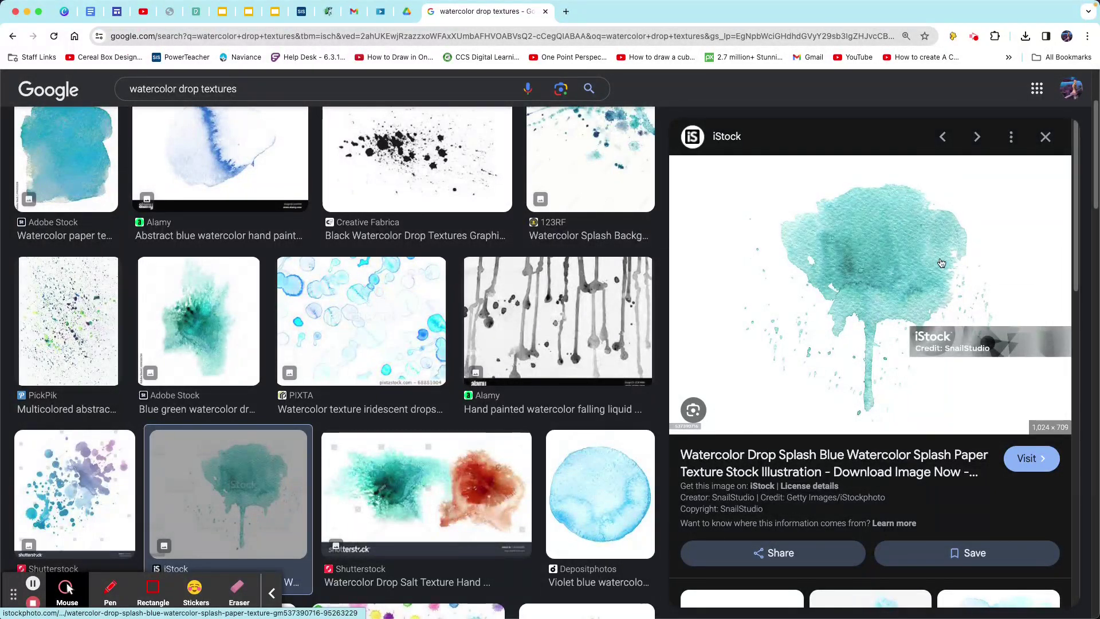
right_click(868, 258)
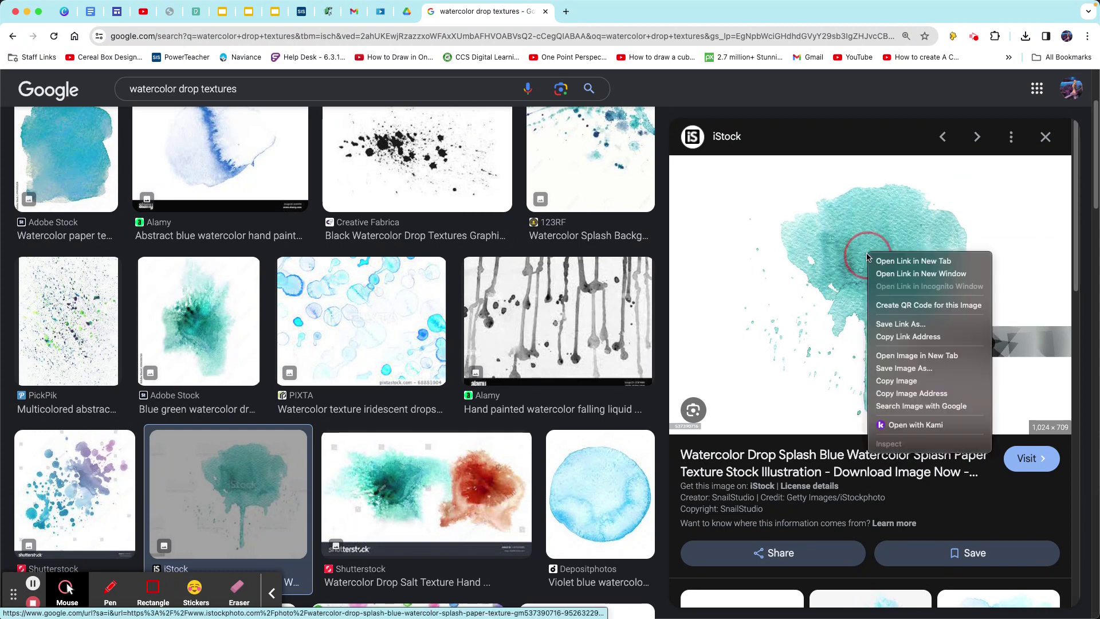
click(913, 370)
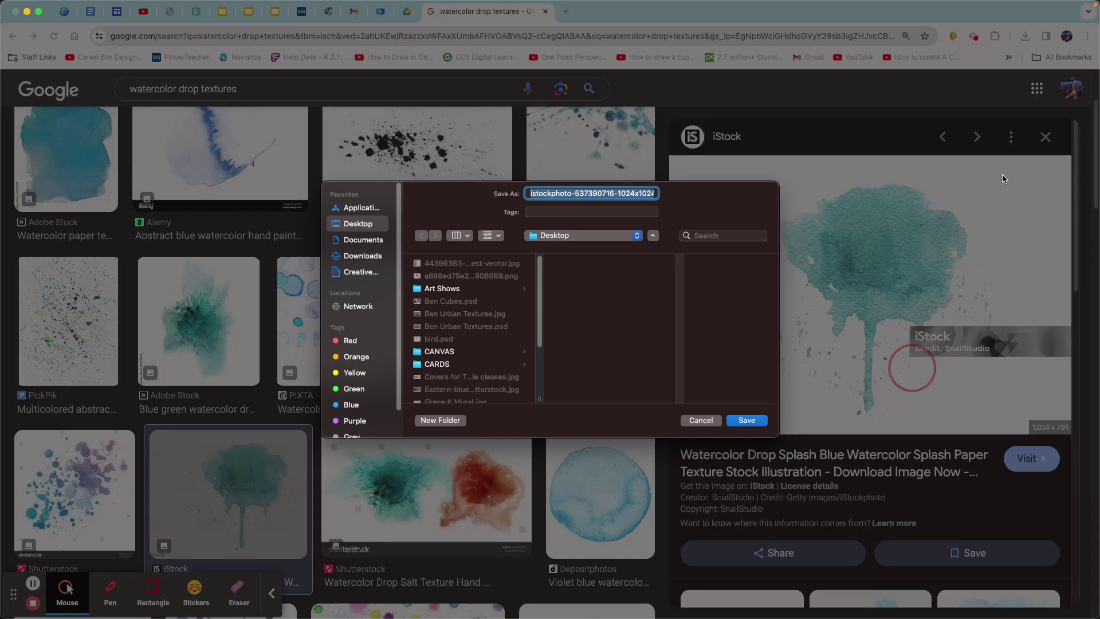
click(696, 431)
- Limit the watercolor drop texture results to large images and look through them
scroll(385, 314, up, 3)
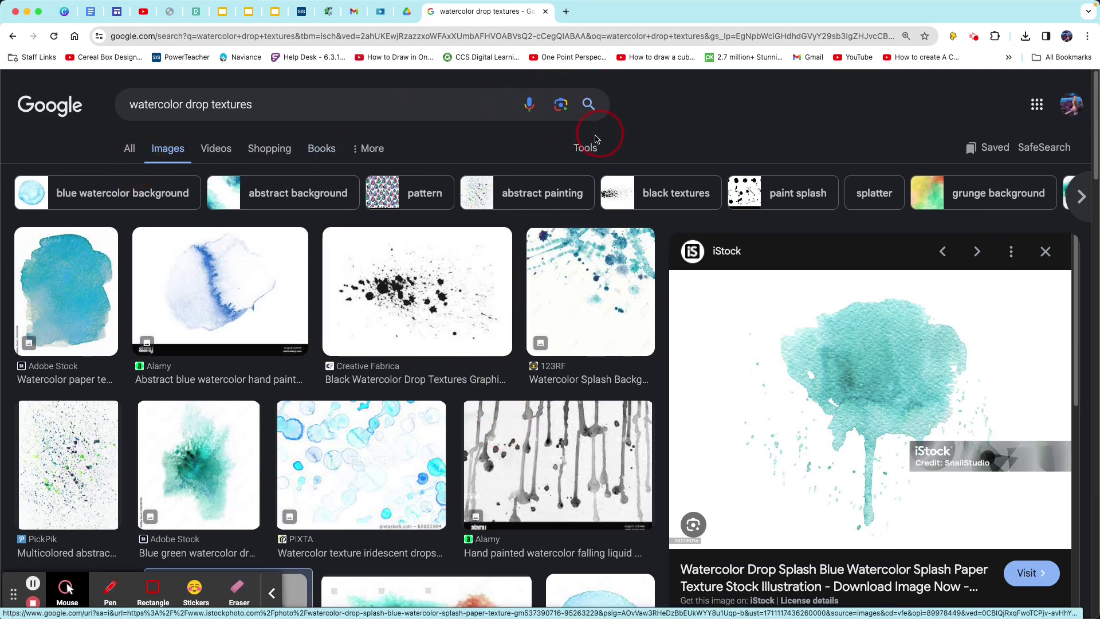
click(581, 147)
click(126, 173)
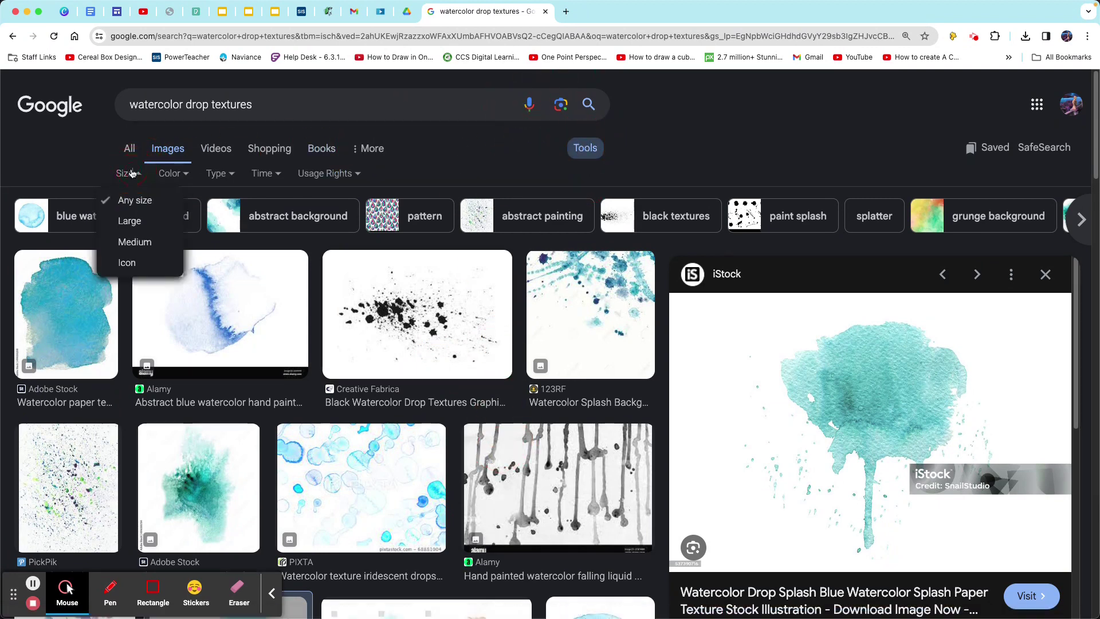
click(131, 221)
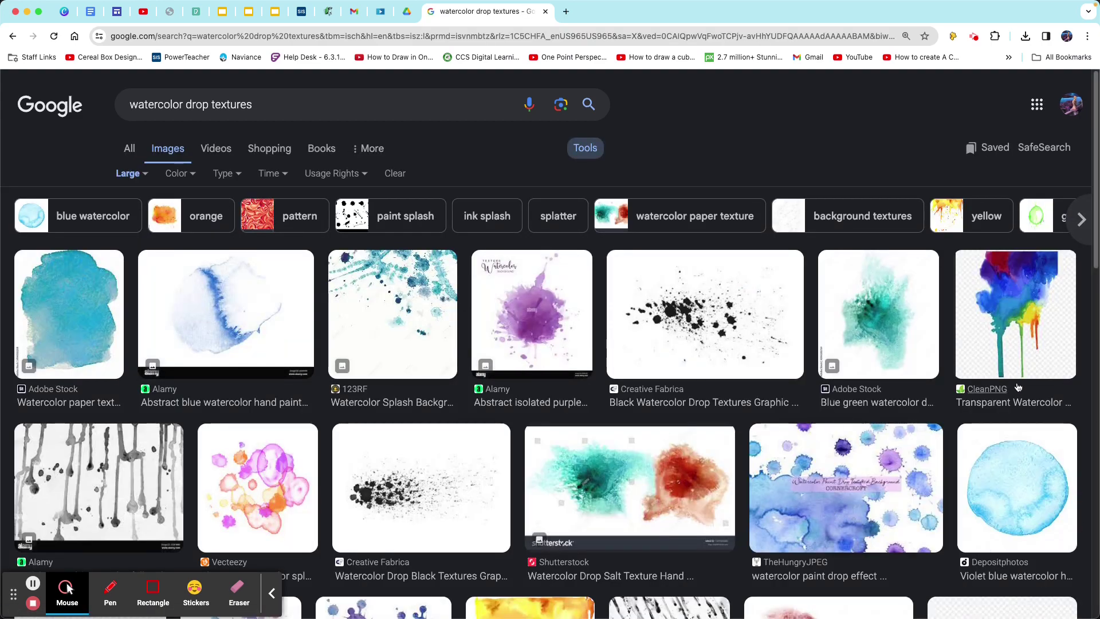
scroll(1016, 522, down, 3)
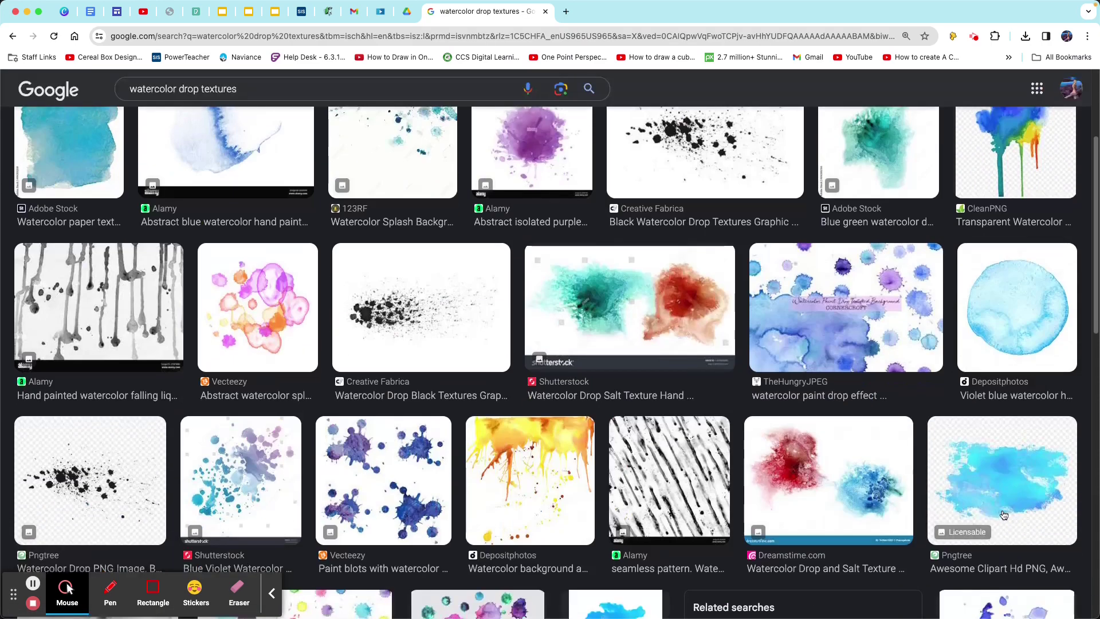
scroll(999, 514, down, 3)
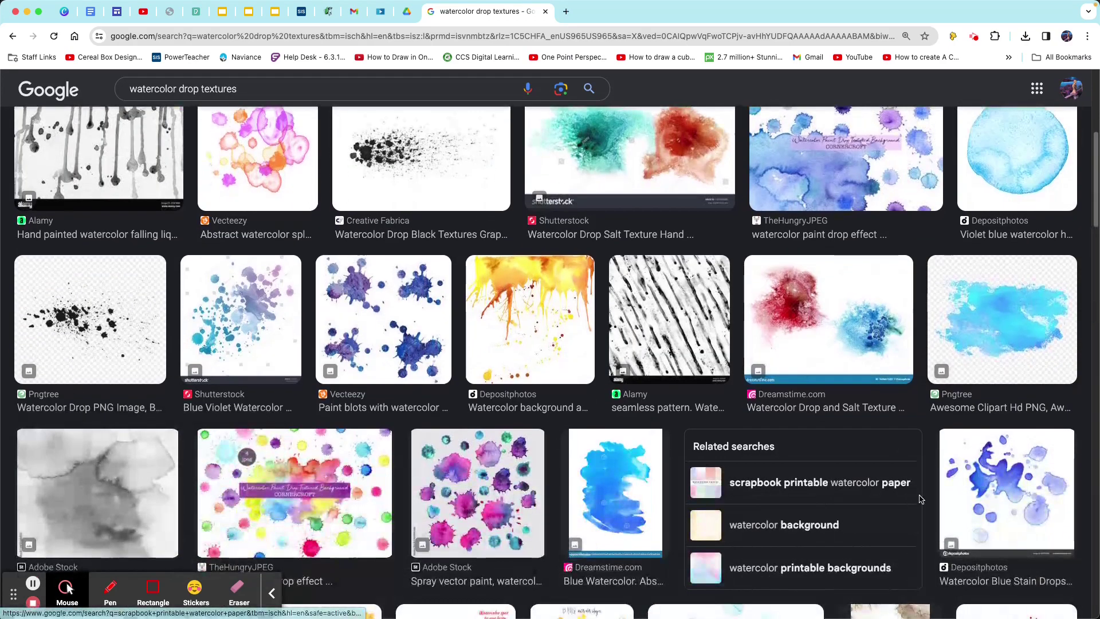
scroll(907, 494, down, 10)
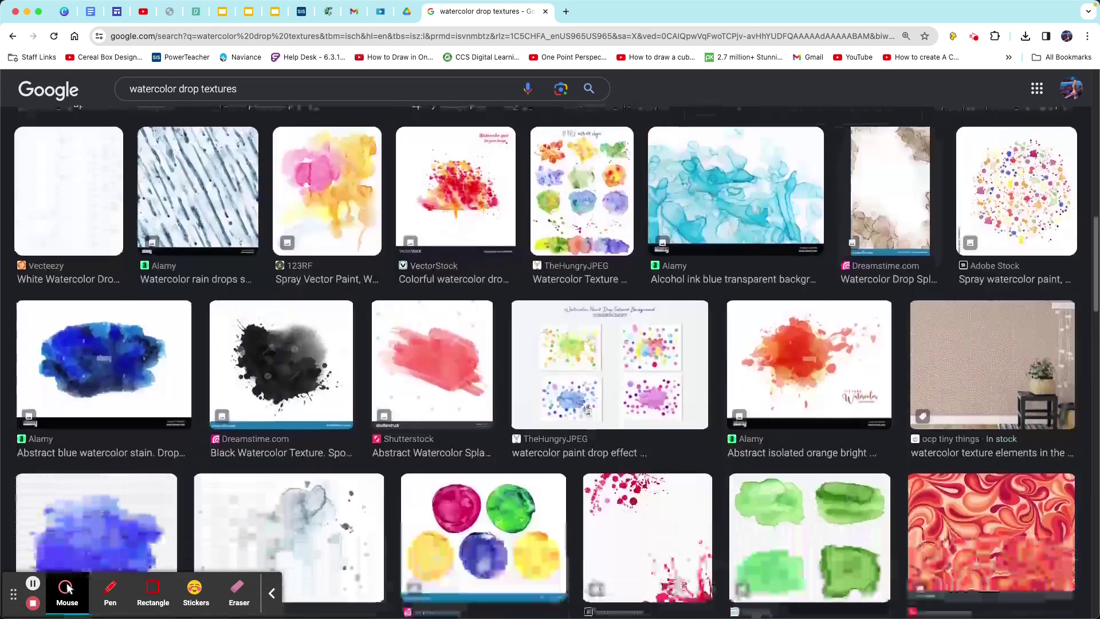
scroll(393, 348, up, 15)
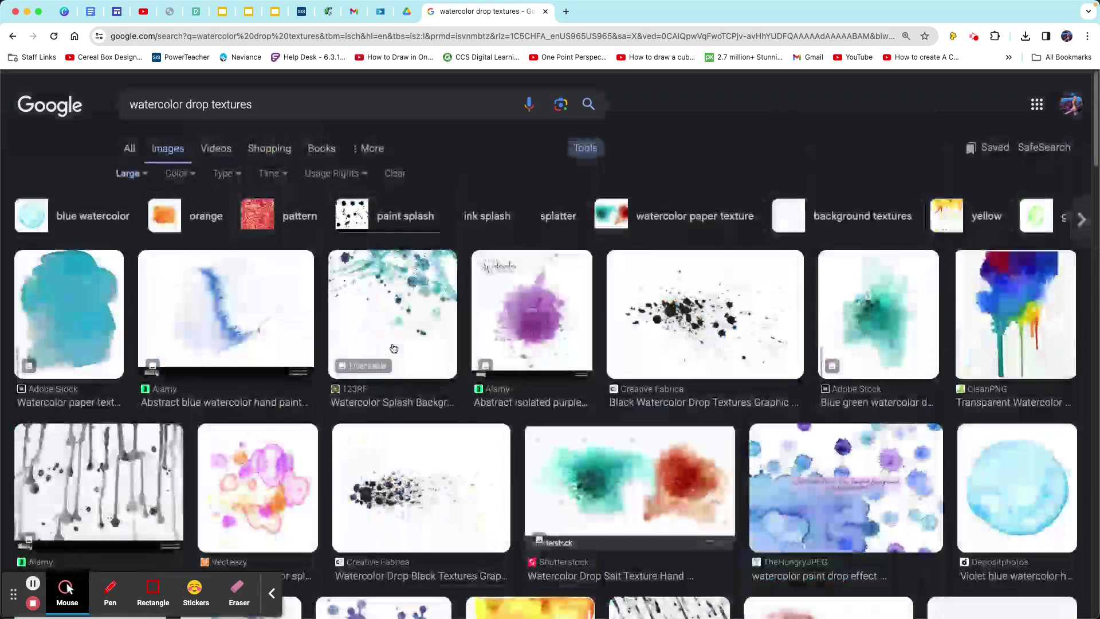
- Search the images for "old paper texture" and limit the results to large size
click(288, 103)
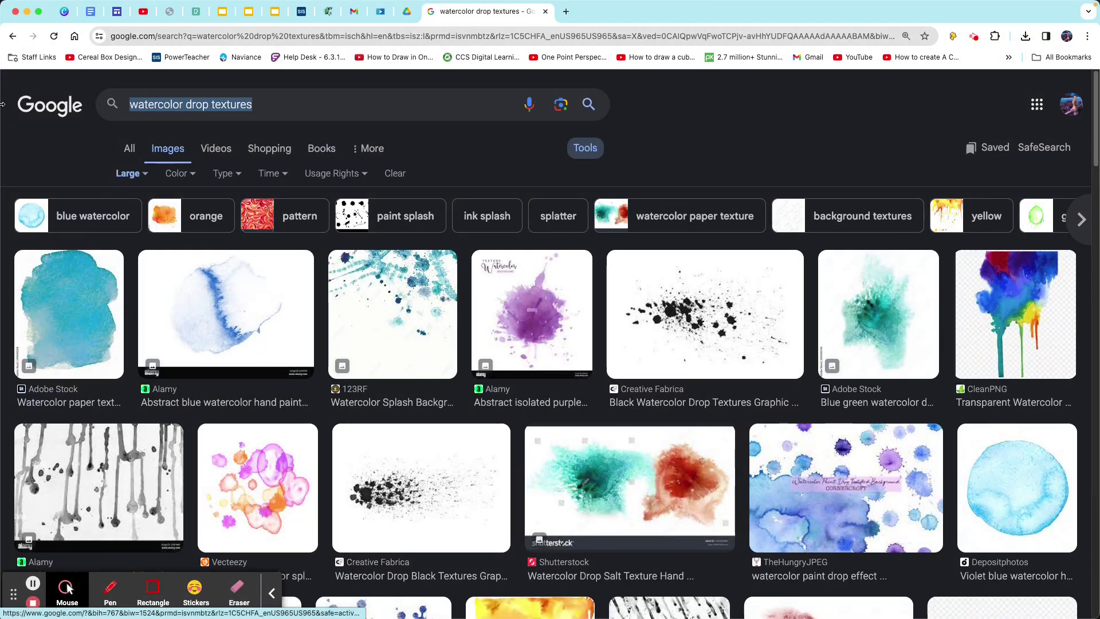
text(old paper texture)
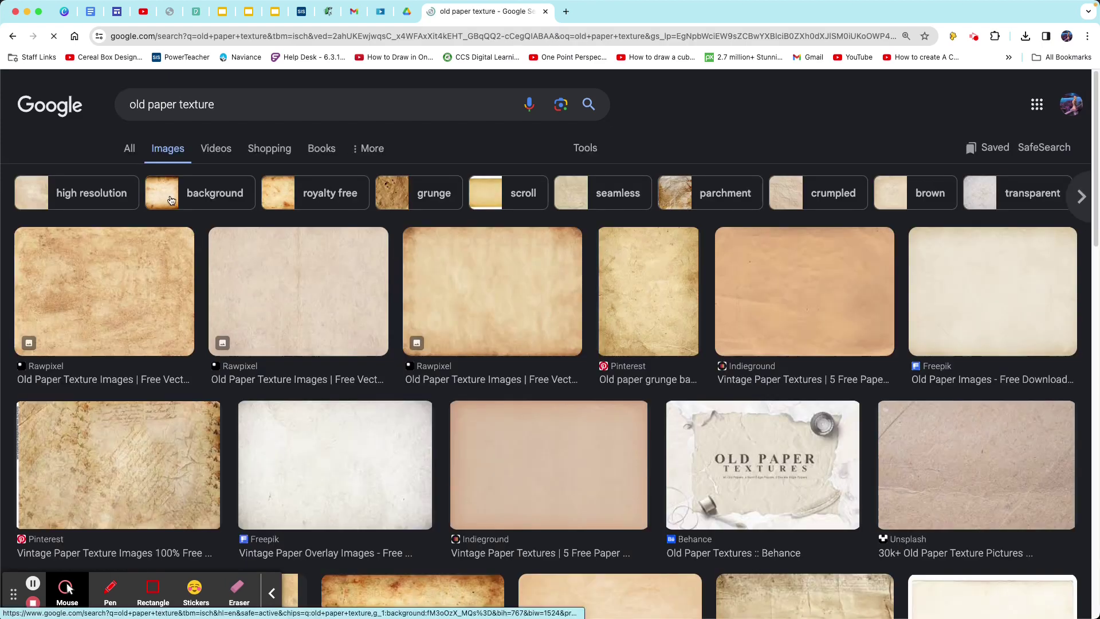
click(581, 151)
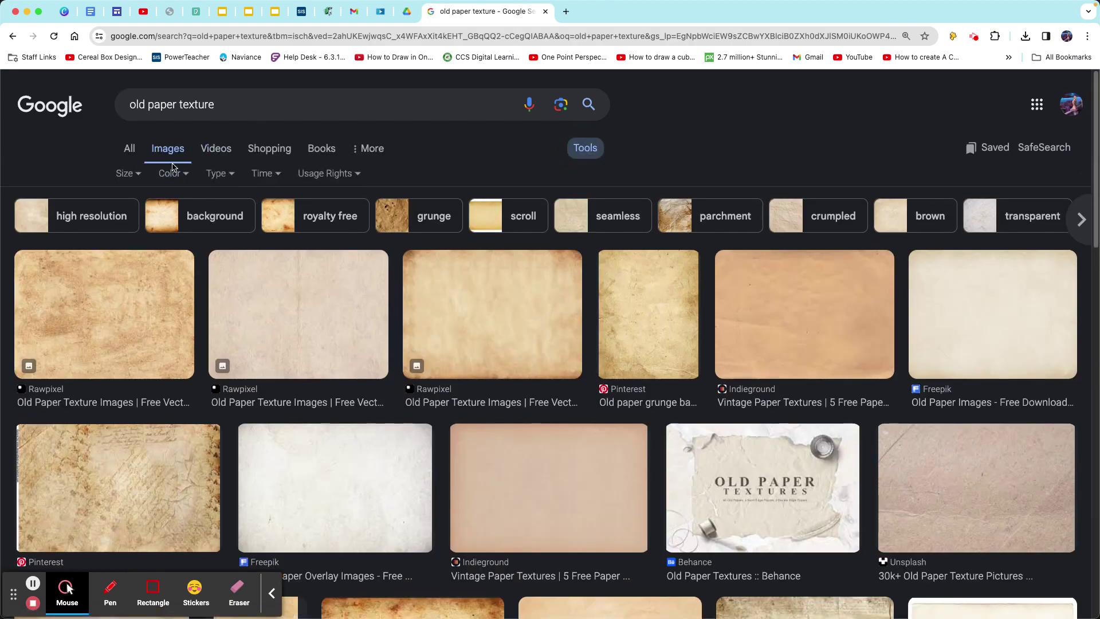
click(134, 178)
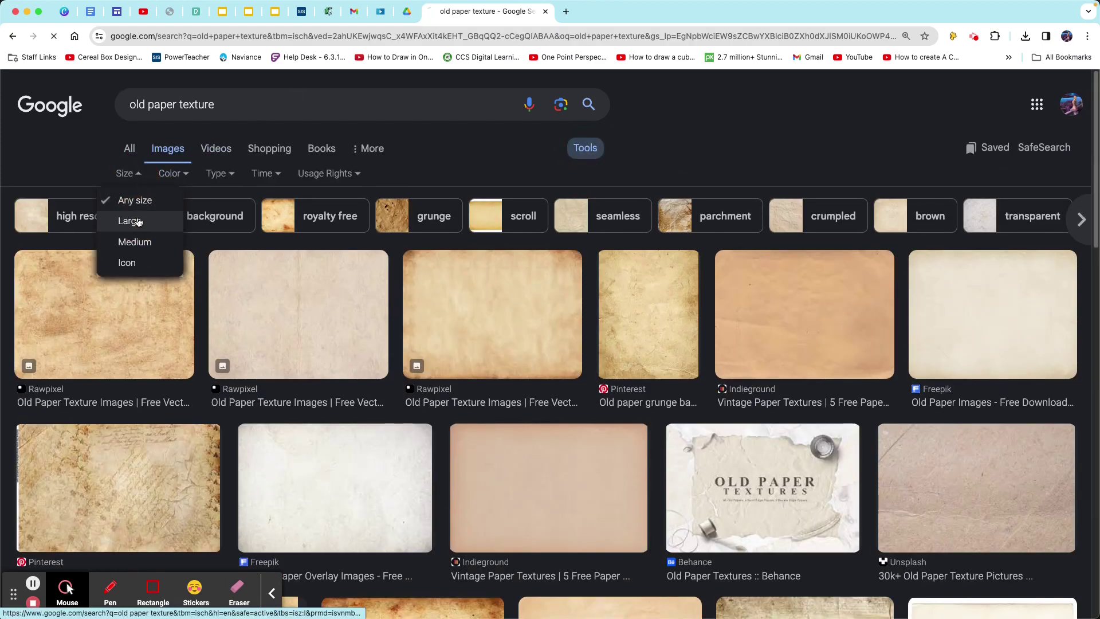
click(138, 222)
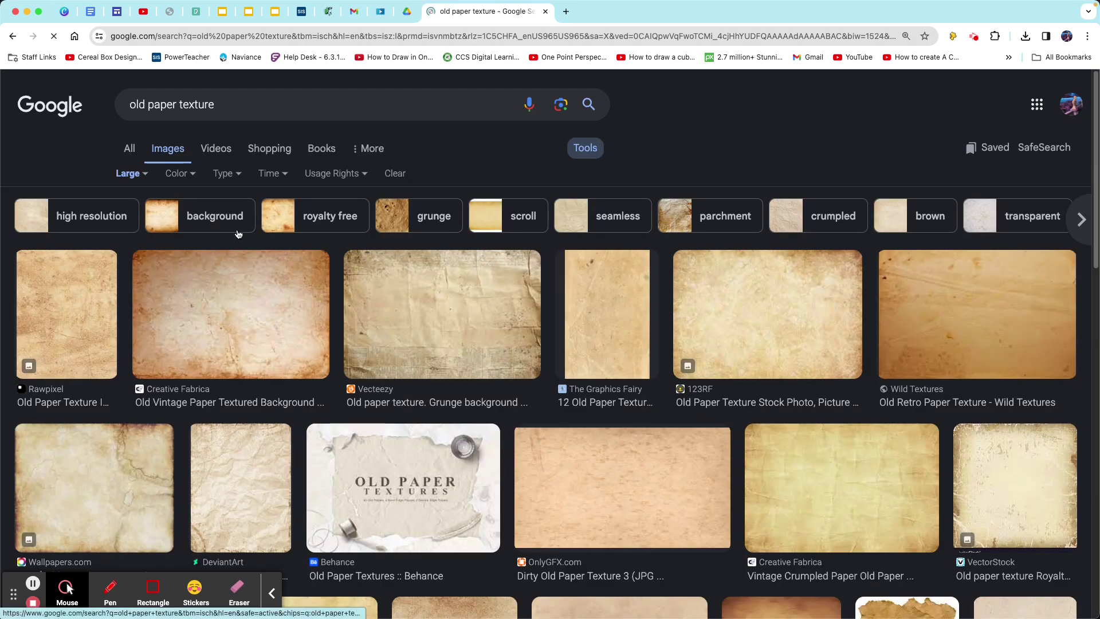
- Preview the two orange-stained old paper textures from Alamy, the torn-edged sheet and the creased one, closing each preview
scroll(691, 467, down, 12)
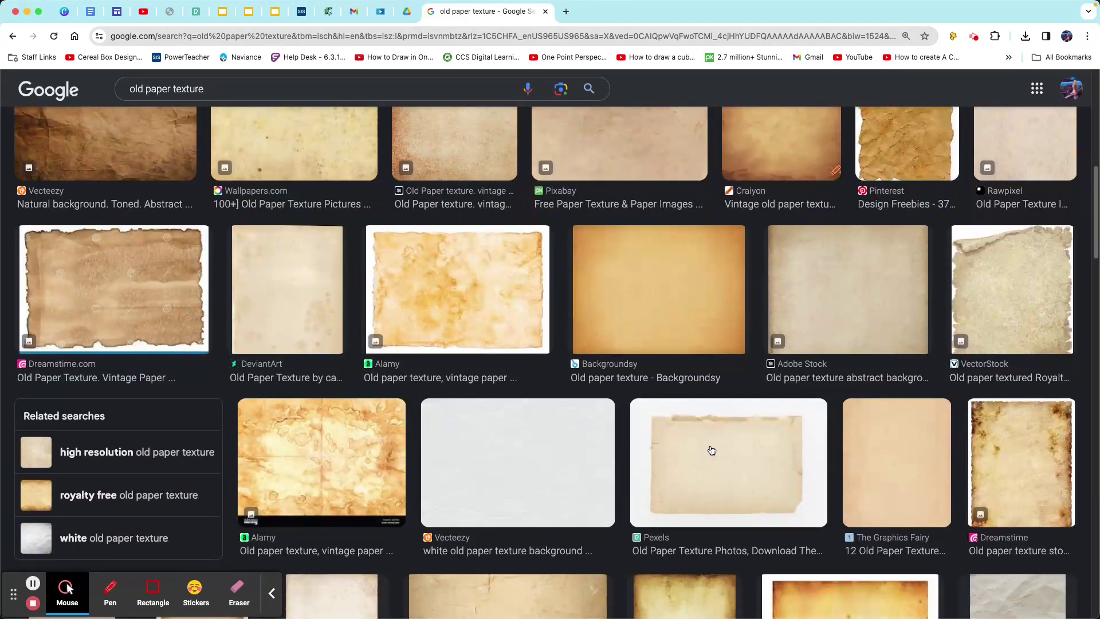
click(487, 301)
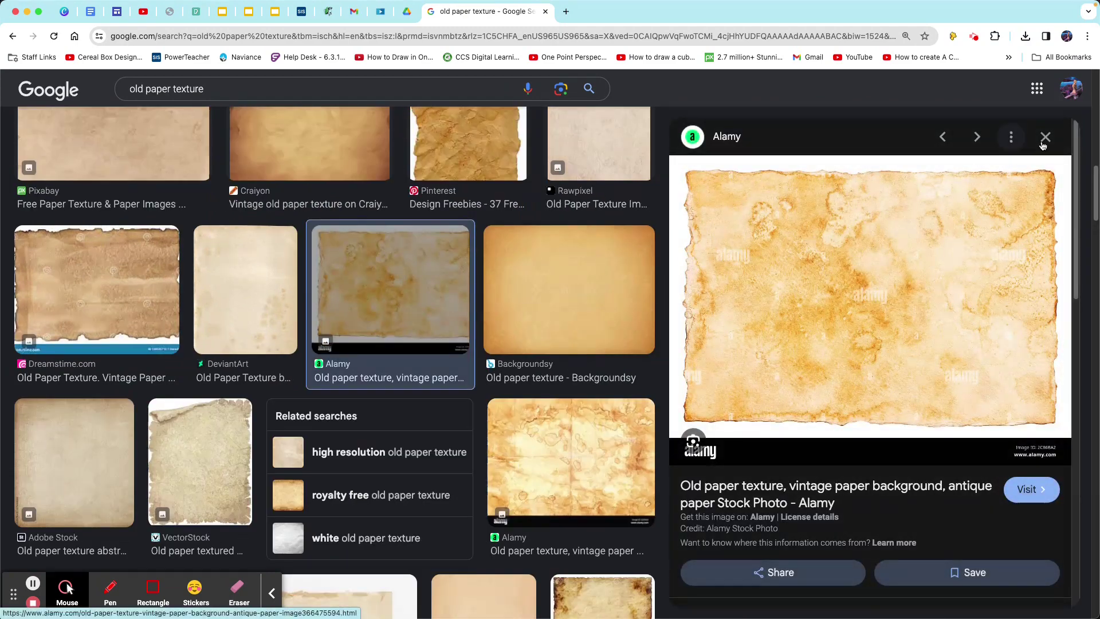
click(1044, 139)
scroll(529, 453, down, 6)
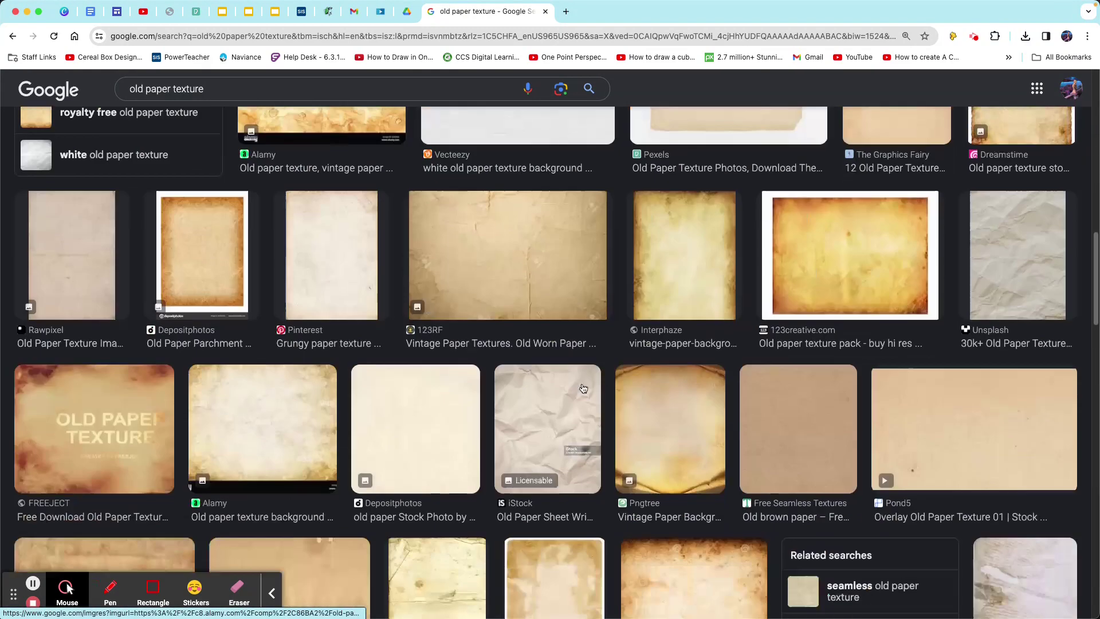
scroll(529, 453, up, 6)
click(337, 441)
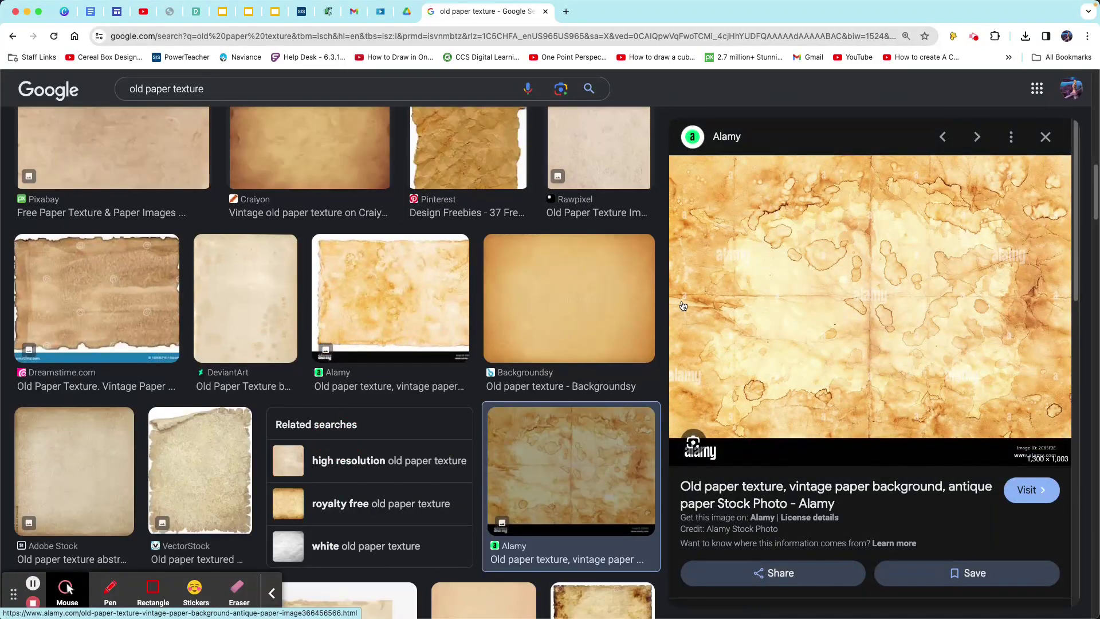
click(1046, 136)
- Preview Tom Chalky's 37 Vintage Paper Textures with its related images, and close the preview
scroll(679, 355, down, 3)
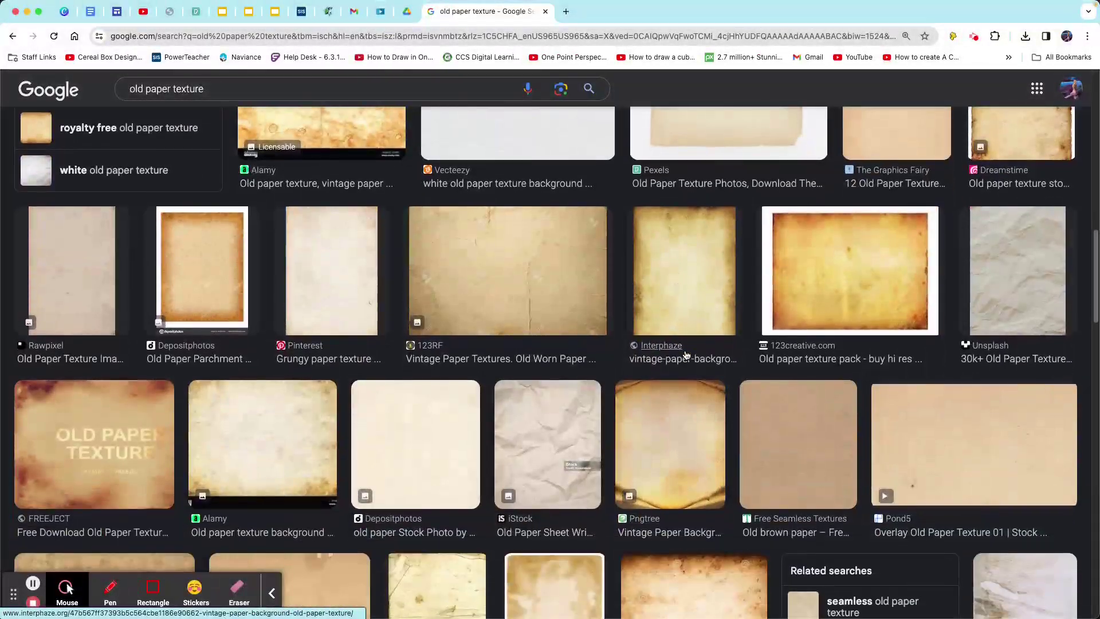
scroll(458, 466, down, 3)
scroll(457, 466, down, 5)
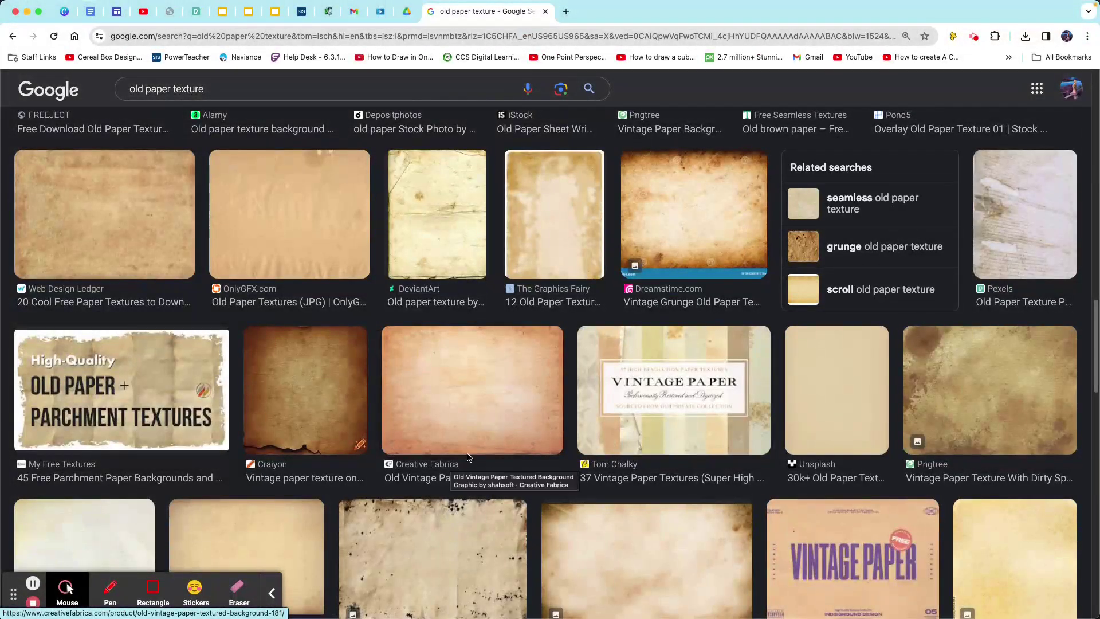
click(671, 413)
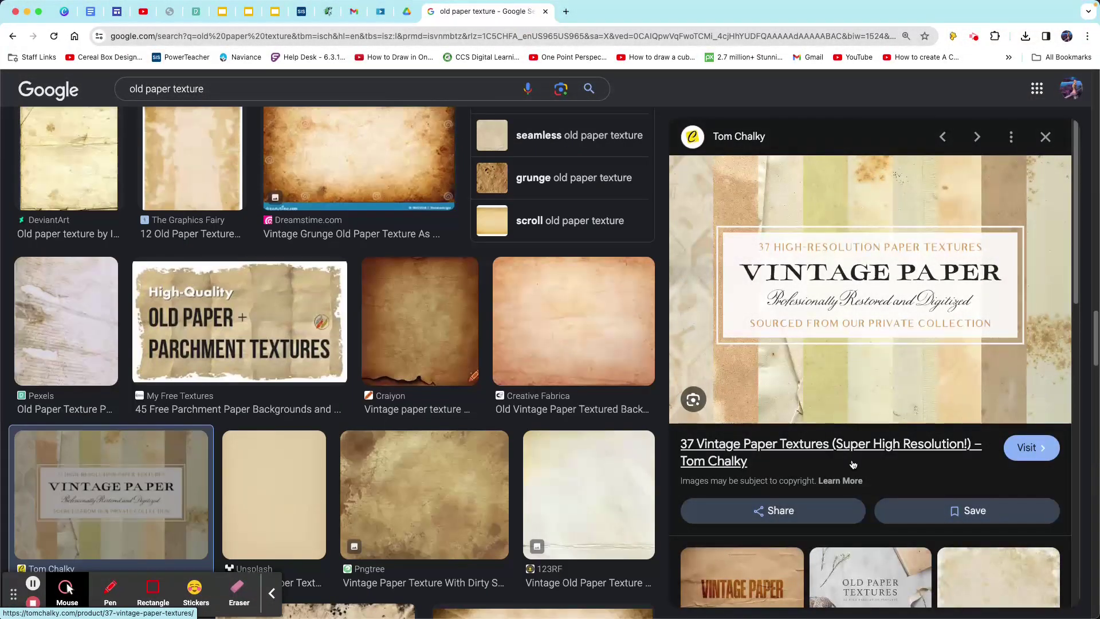
scroll(997, 449, down, 5)
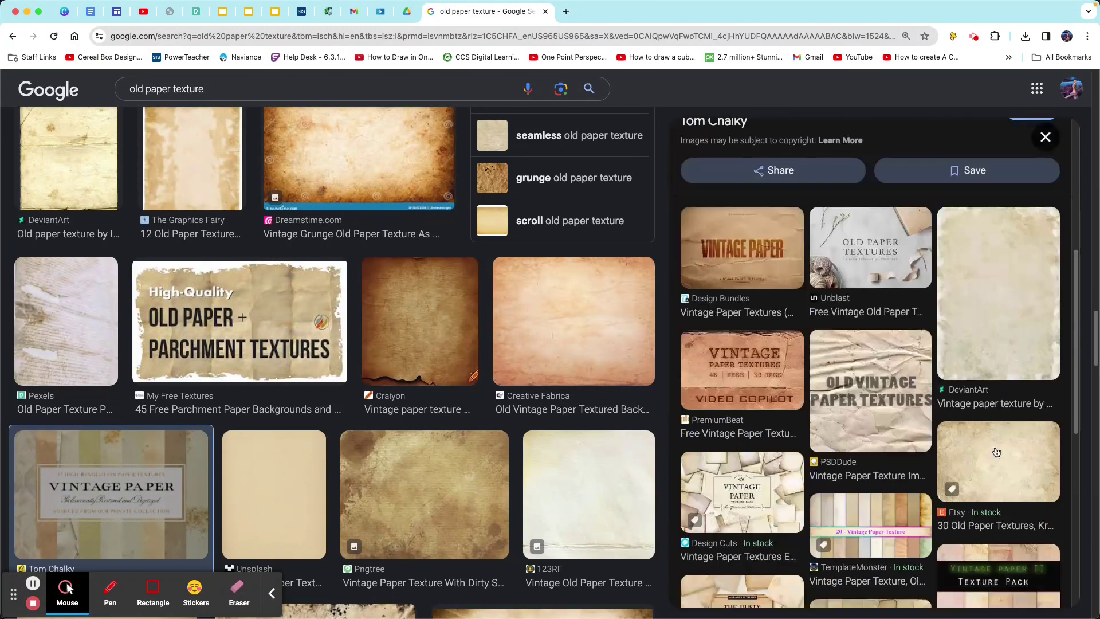
scroll(996, 446, up, 5)
click(1052, 141)
- Find the brown-spotted old paper texture from lolasrestaurants.com.au, preview it, and close the preview
scroll(757, 338, down, 5)
scroll(741, 381, down, 2)
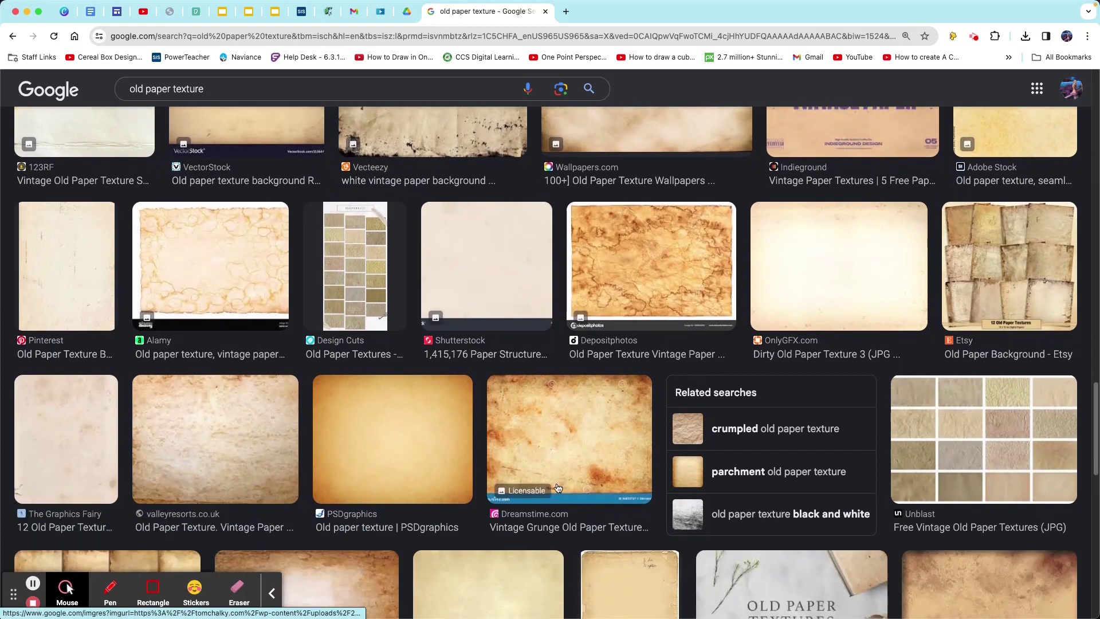
scroll(598, 429, down, 3)
scroll(598, 435, down, 3)
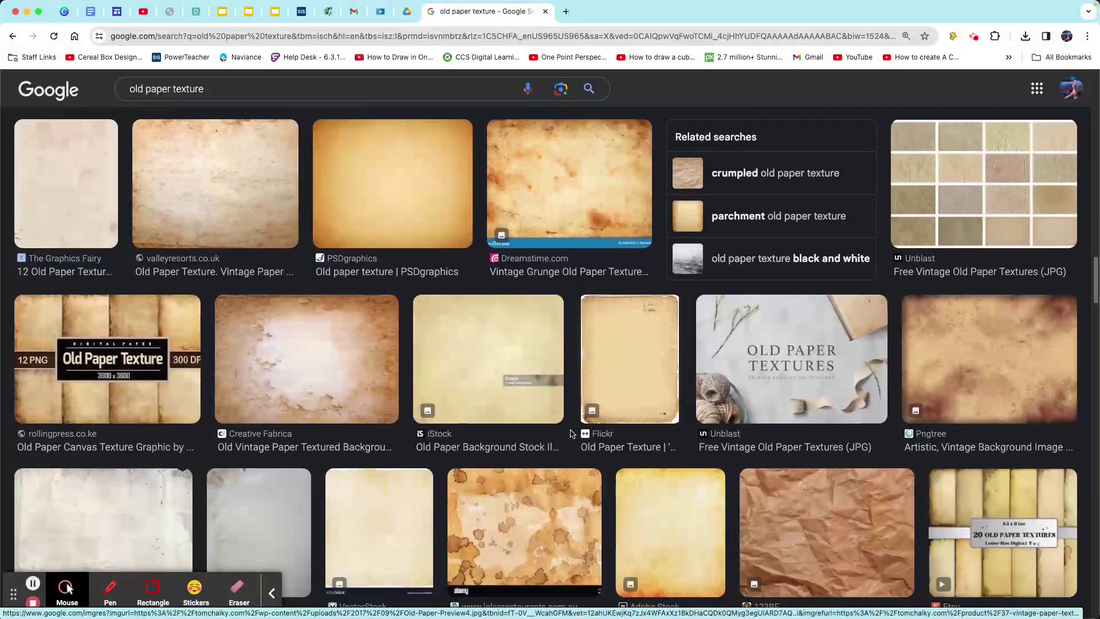
click(592, 455)
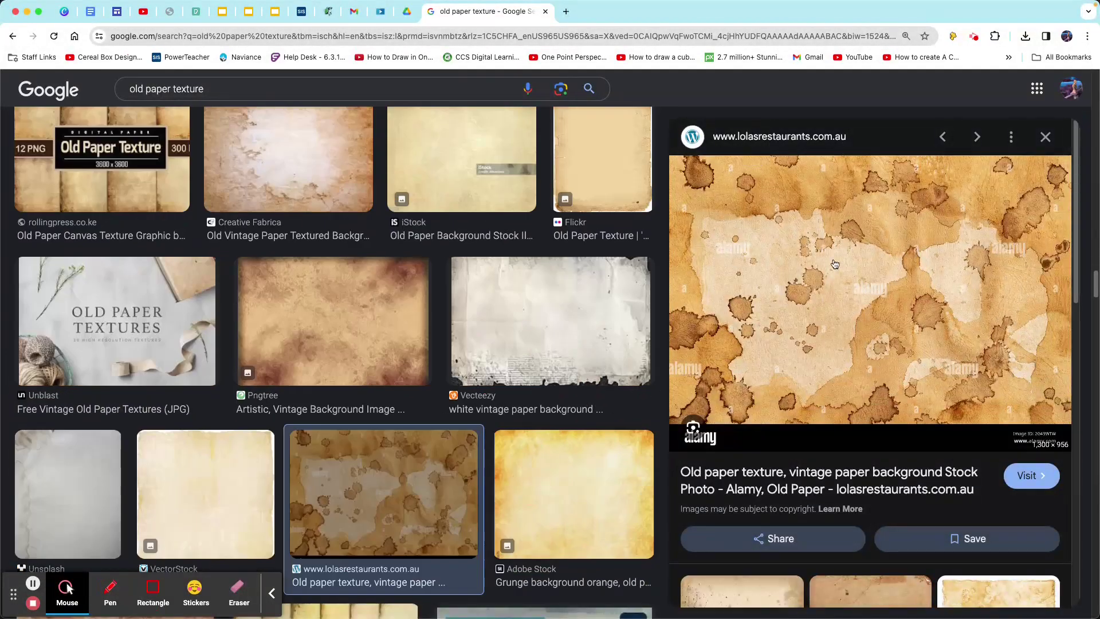
click(1046, 137)
- Browse further through the old paper textures and preview Vecteezy's torn brown paper PNG, closing it again
scroll(517, 454, down, 8)
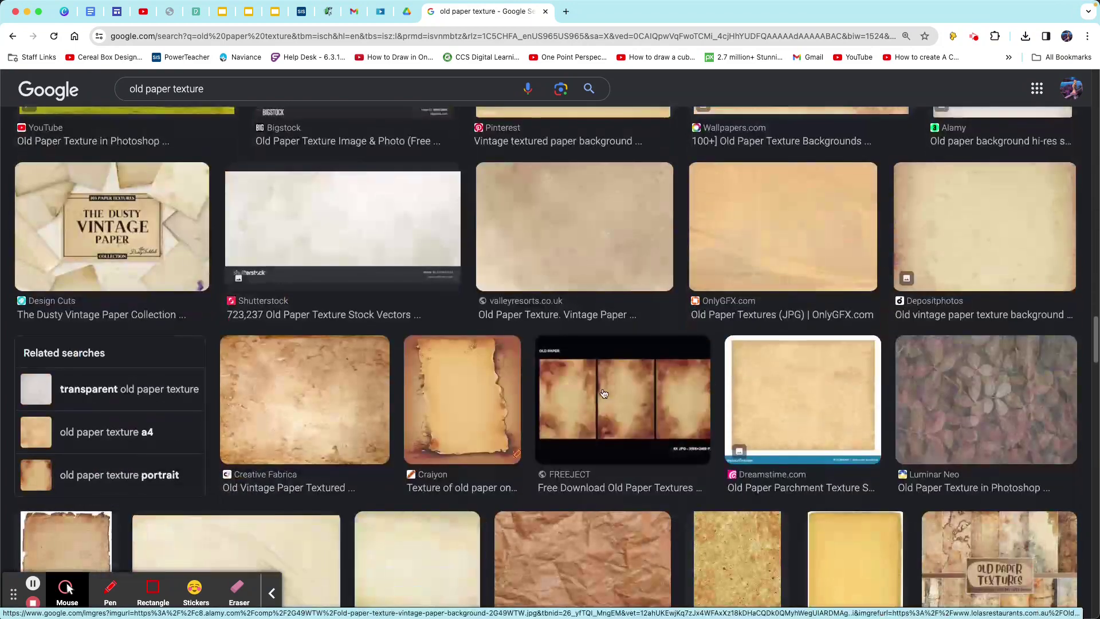
scroll(594, 460, down, 1)
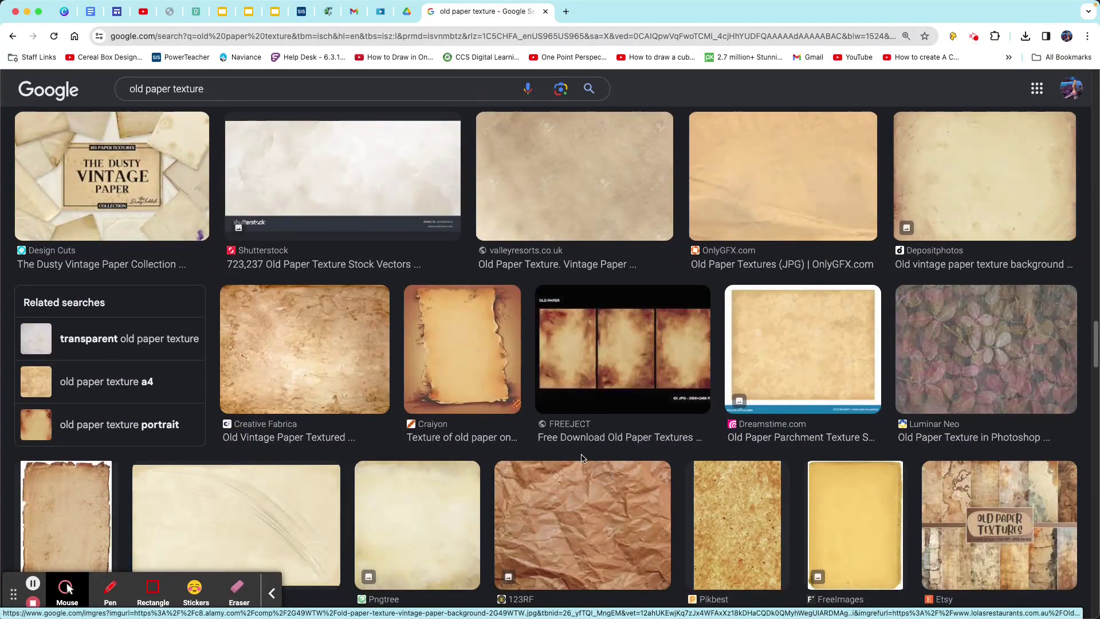
scroll(590, 453, down, 4)
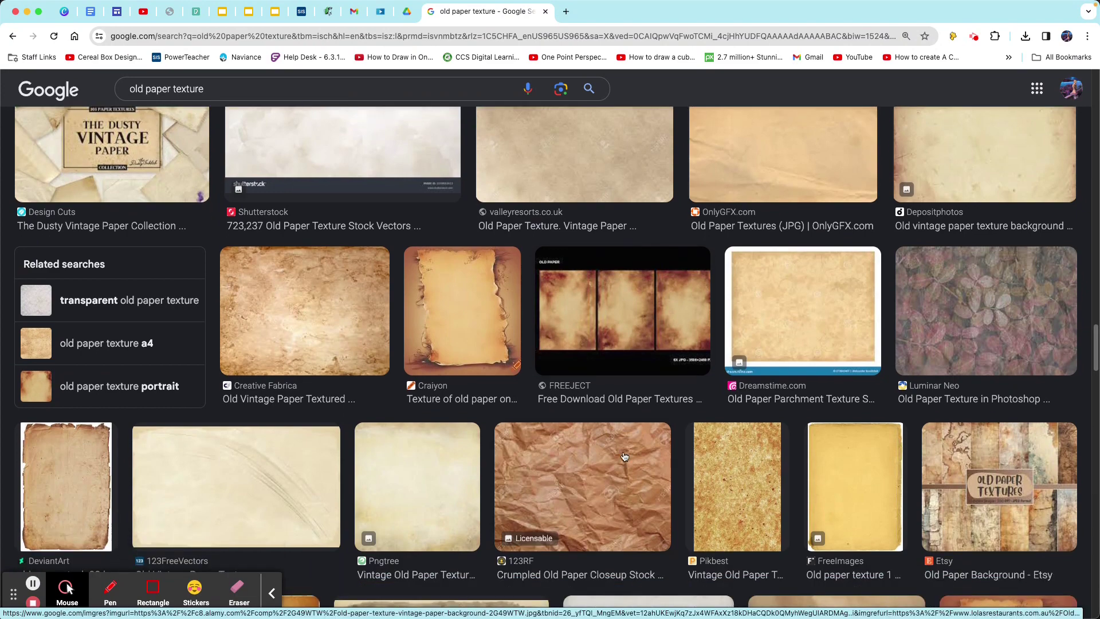
scroll(625, 458, down, 3)
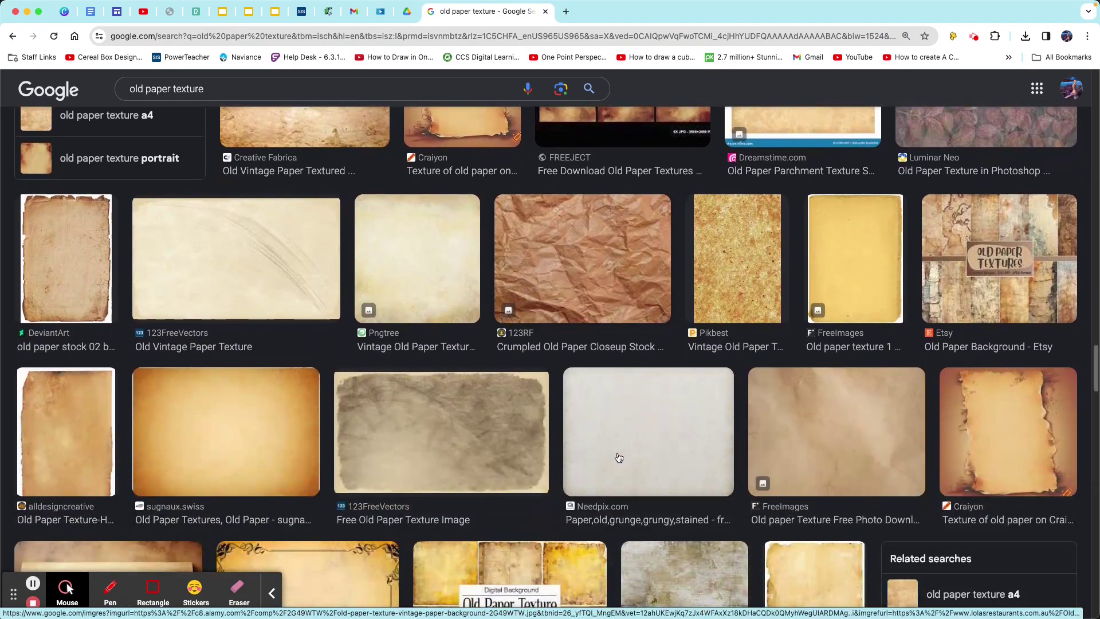
scroll(617, 456, down, 2)
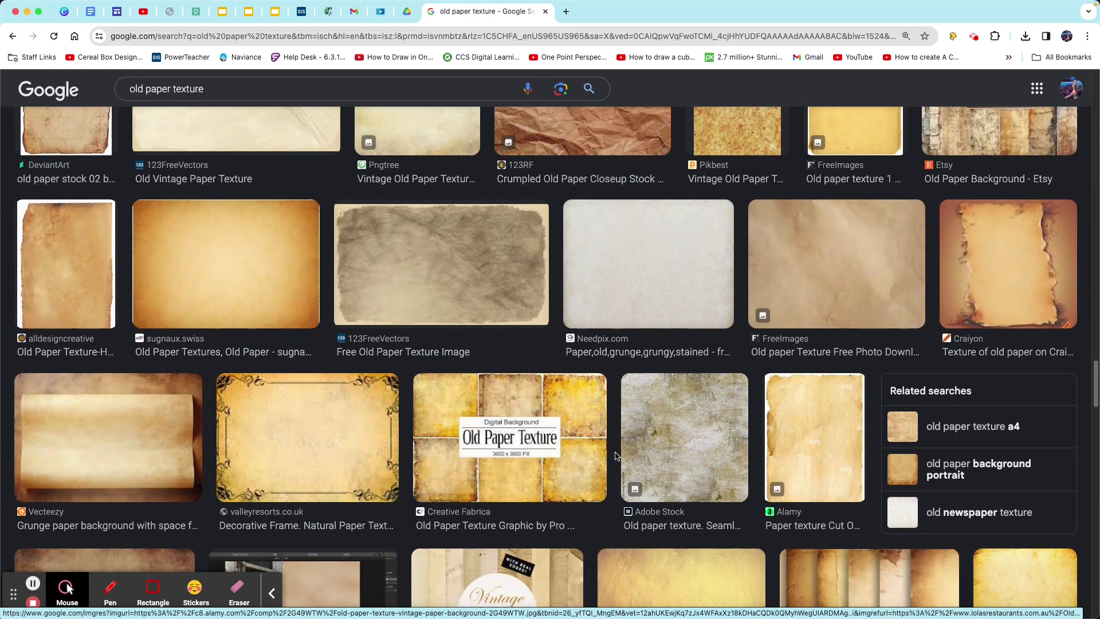
scroll(614, 456, down, 3)
scroll(613, 457, down, 4)
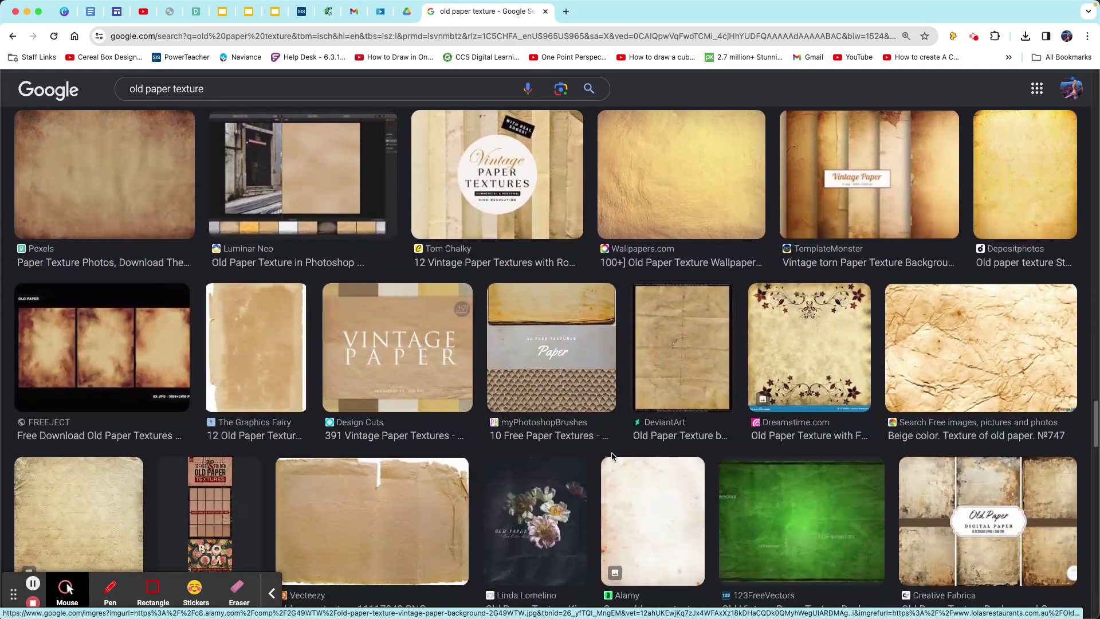
click(342, 567)
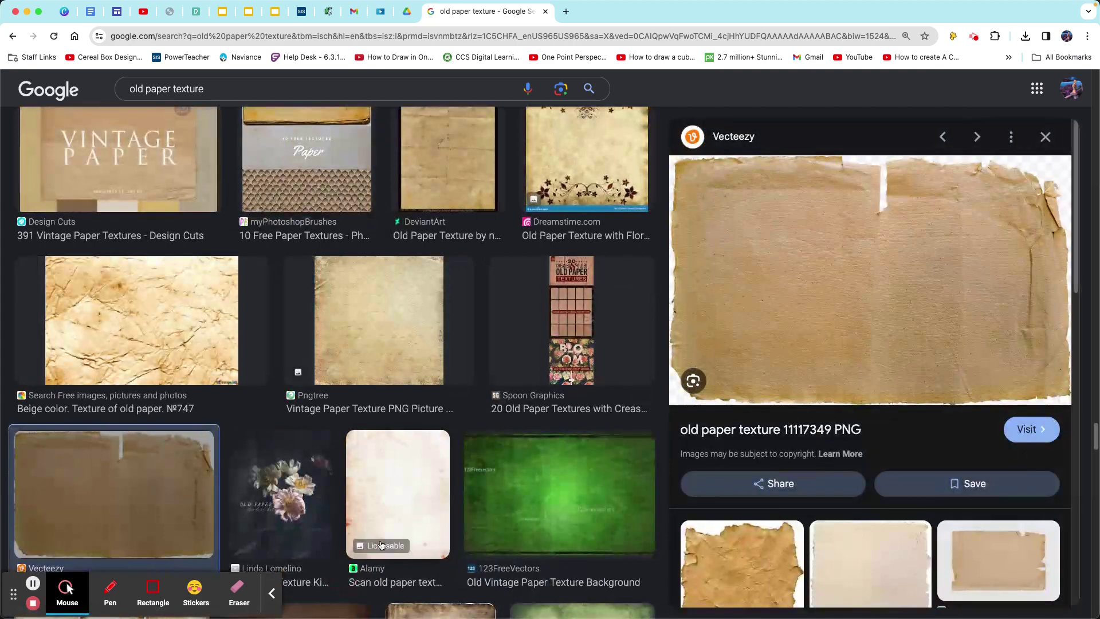
click(1046, 136)
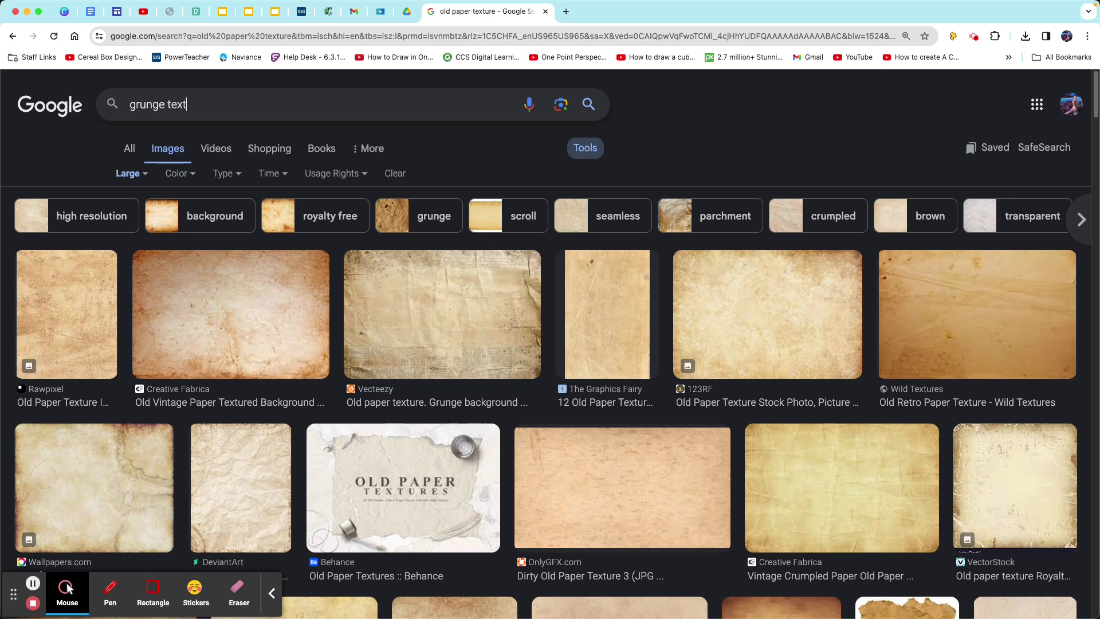
- Search the images for "grunge textures", limit the results to large size, and look through them
key(Return)
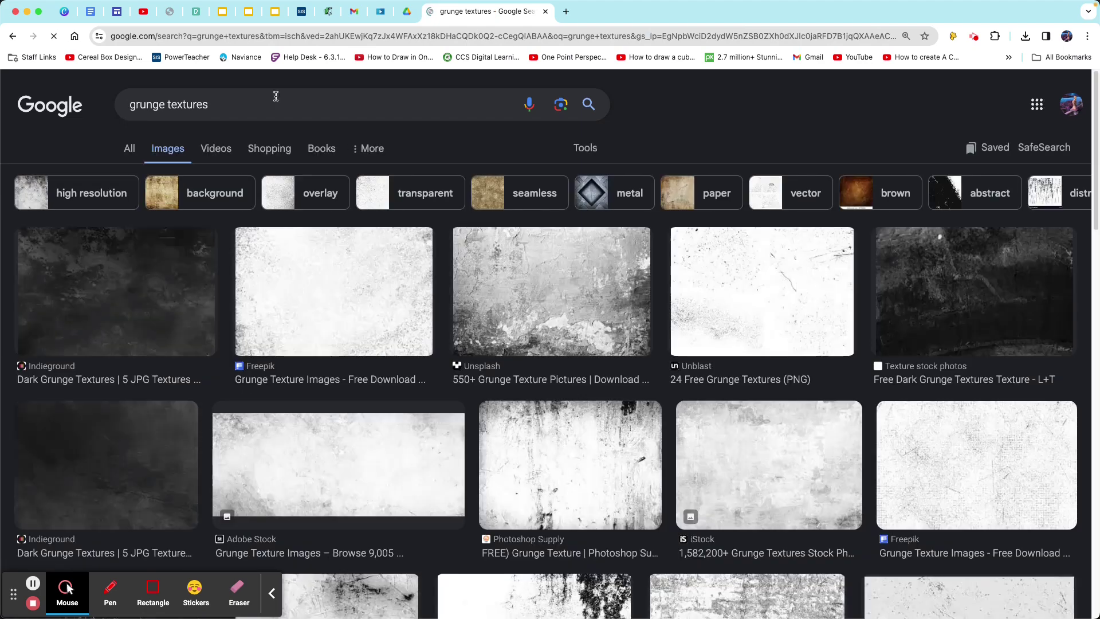
click(594, 150)
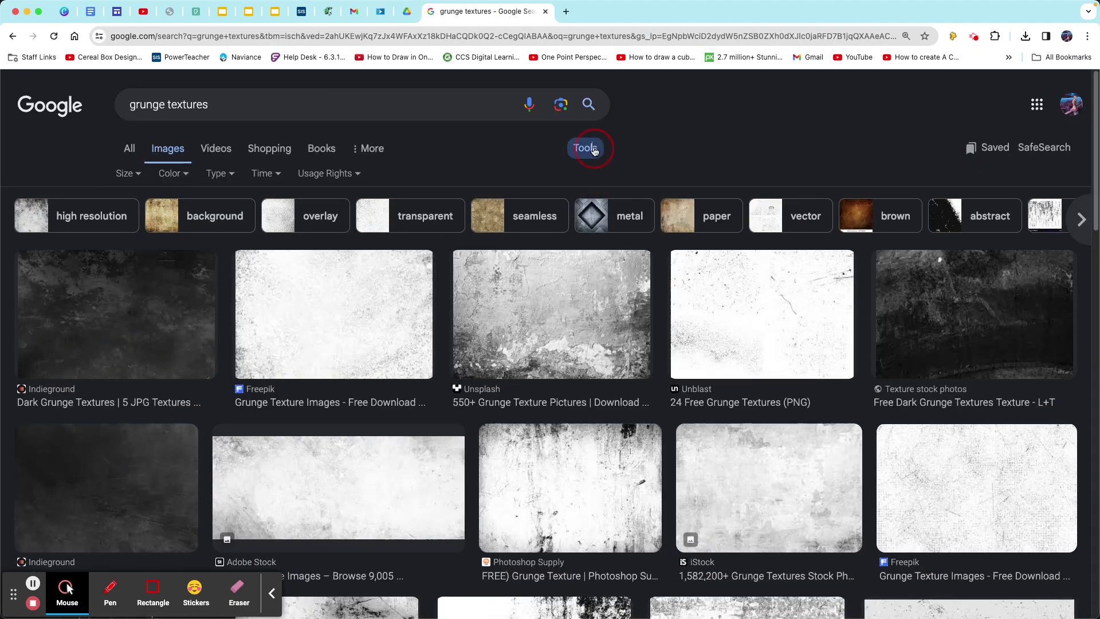
click(136, 177)
click(132, 224)
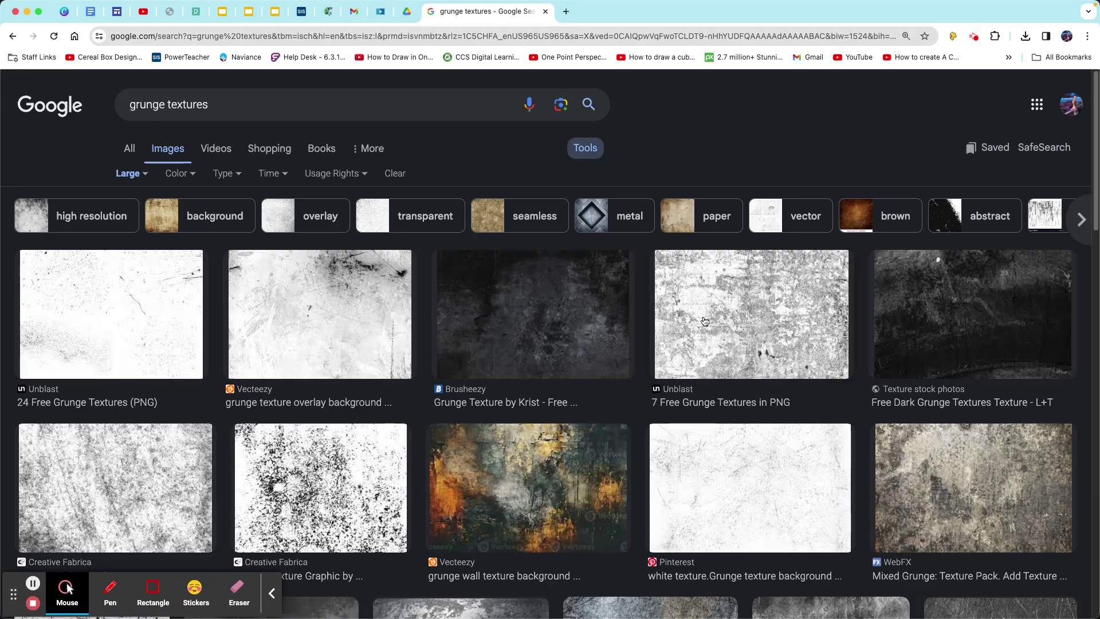
scroll(350, 360, down, 2)
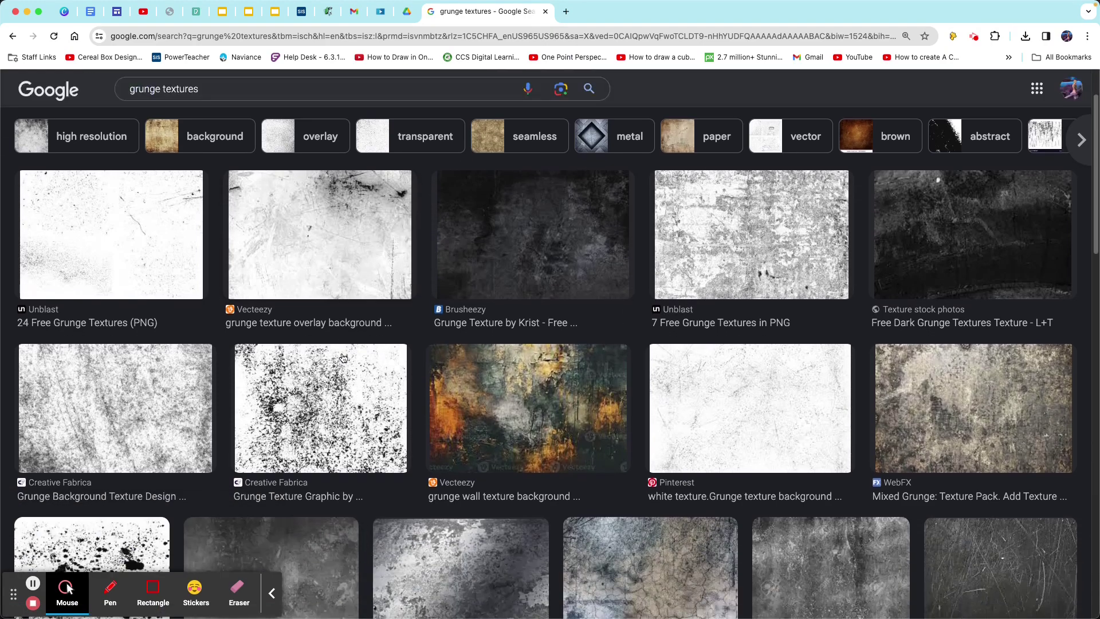
- Preview WebFX's Mixed Grunge texture from the grunge image results, and close the preview
scroll(368, 365, down, 3)
click(966, 188)
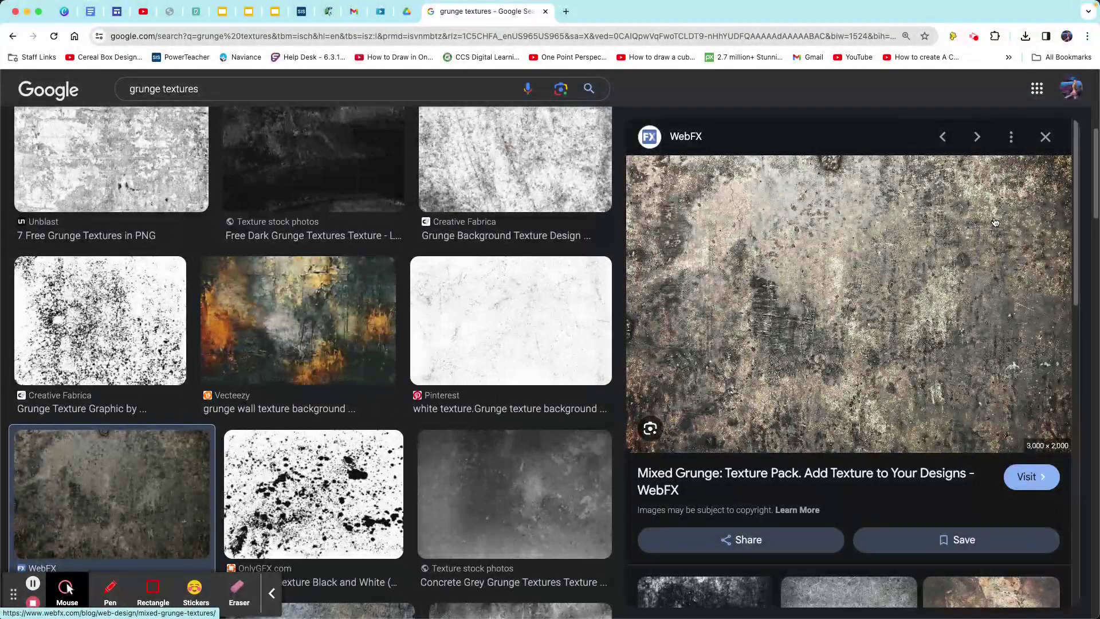
click(1046, 137)
- Browse further through the grunge textures and preview Texture X's dirty brown wallpaper texture, closing it again
scroll(601, 441, down, 3)
scroll(601, 441, down, 5)
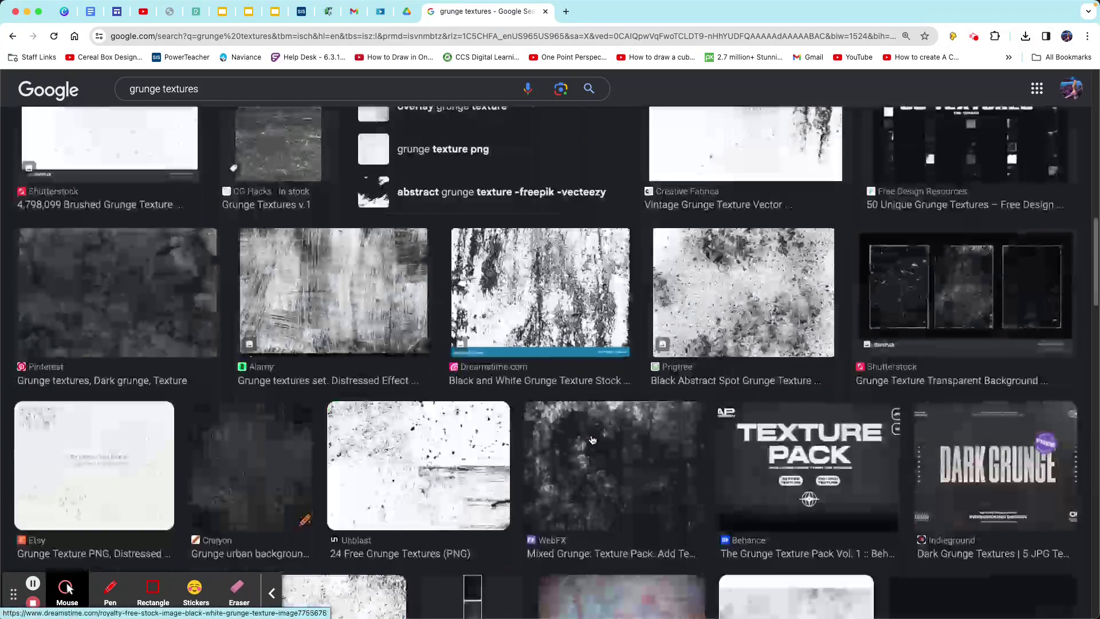
scroll(589, 437, down, 3)
scroll(589, 437, down, 3)
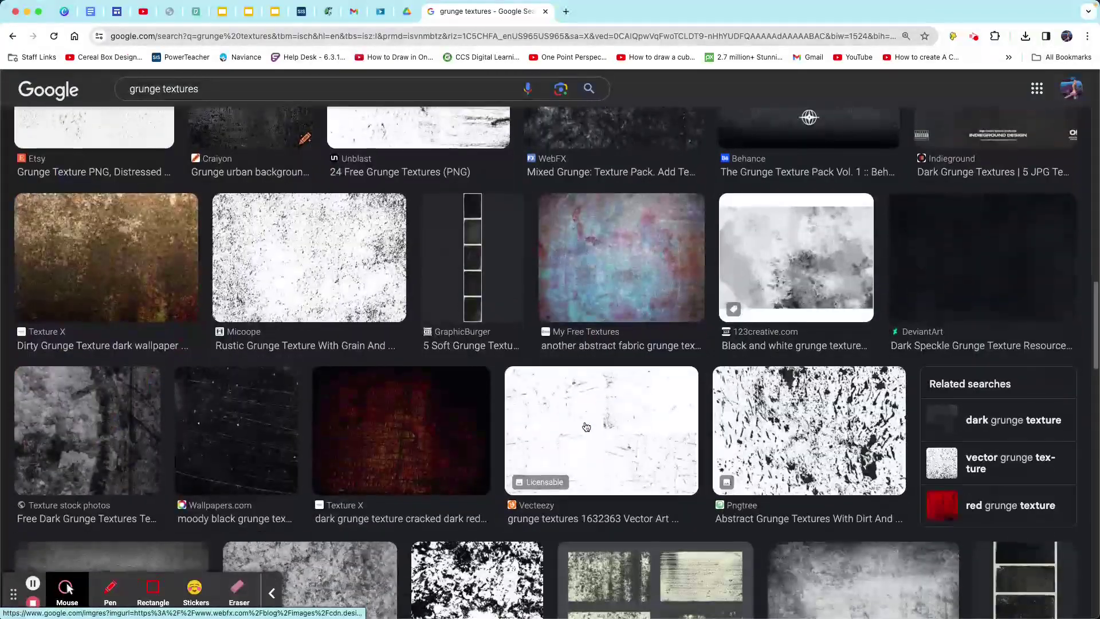
click(115, 260)
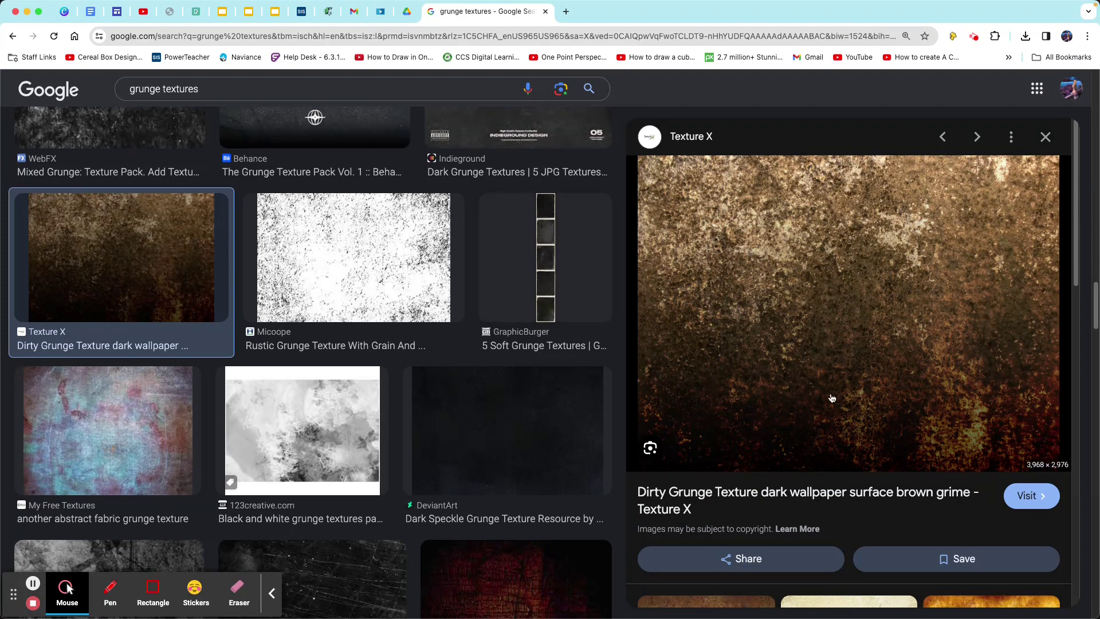
click(1046, 139)
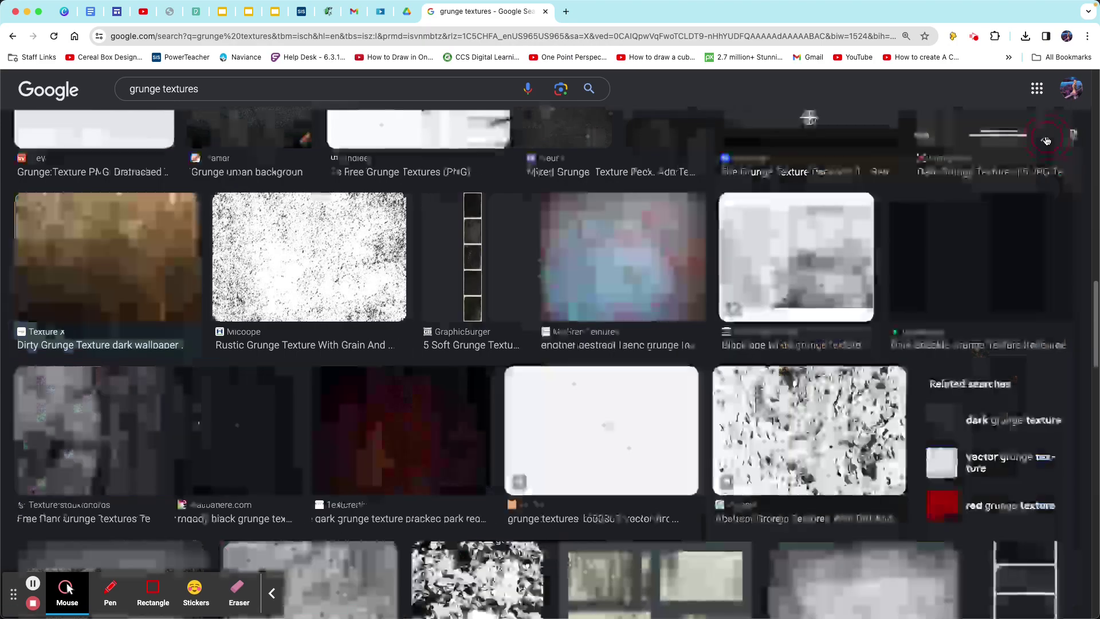
- Preview the gray cracked grunge texture photo from Pexels, and close the preview
scroll(721, 279, down, 7)
scroll(722, 279, down, 5)
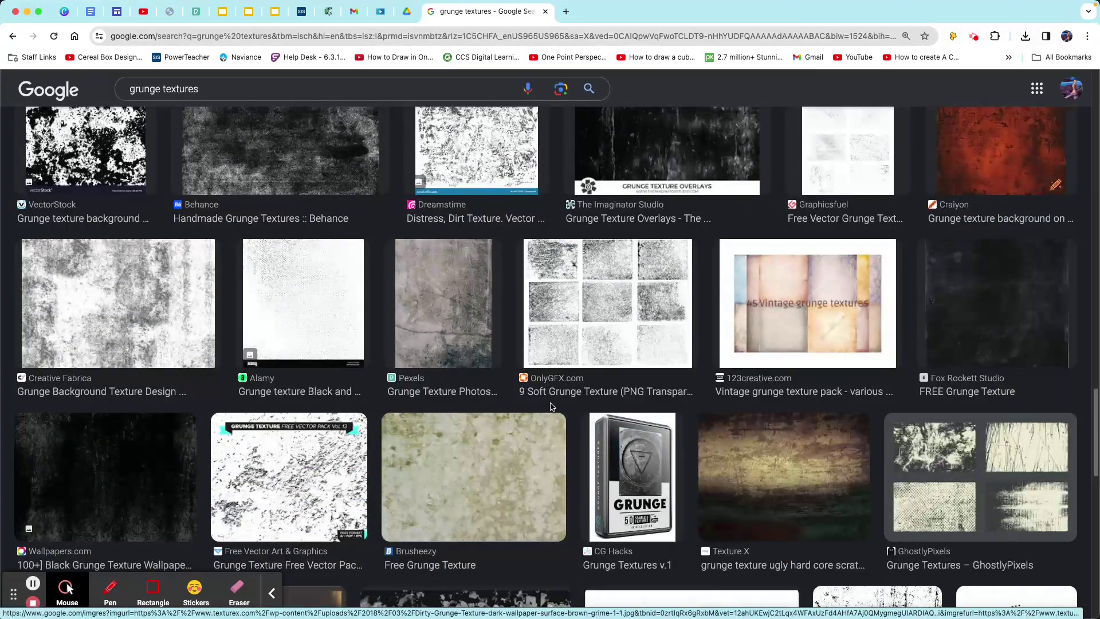
click(444, 342)
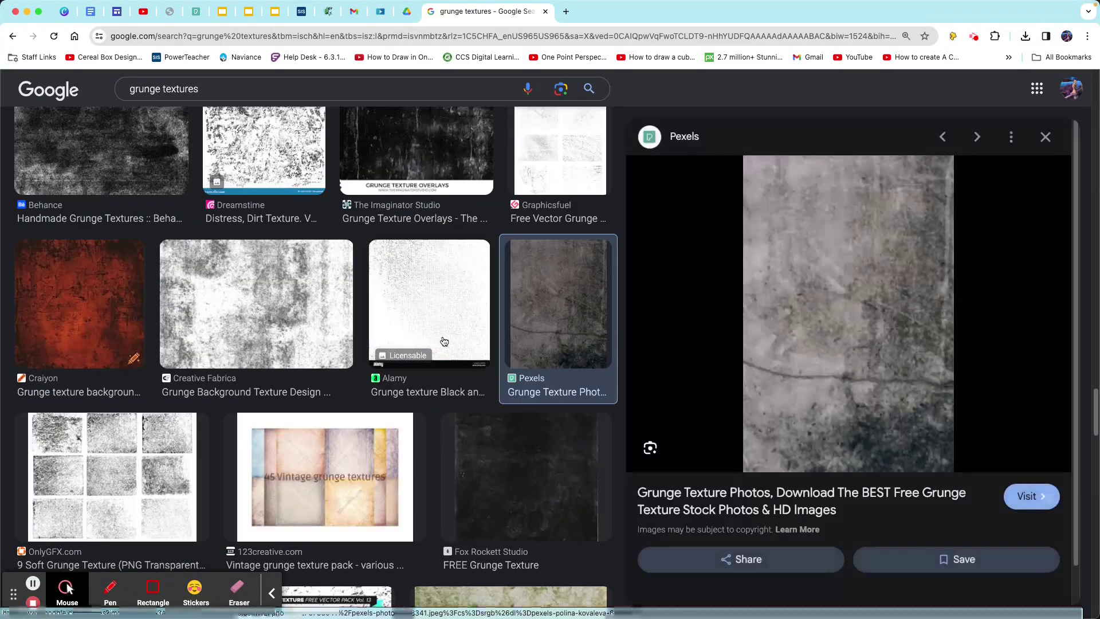
click(1047, 138)
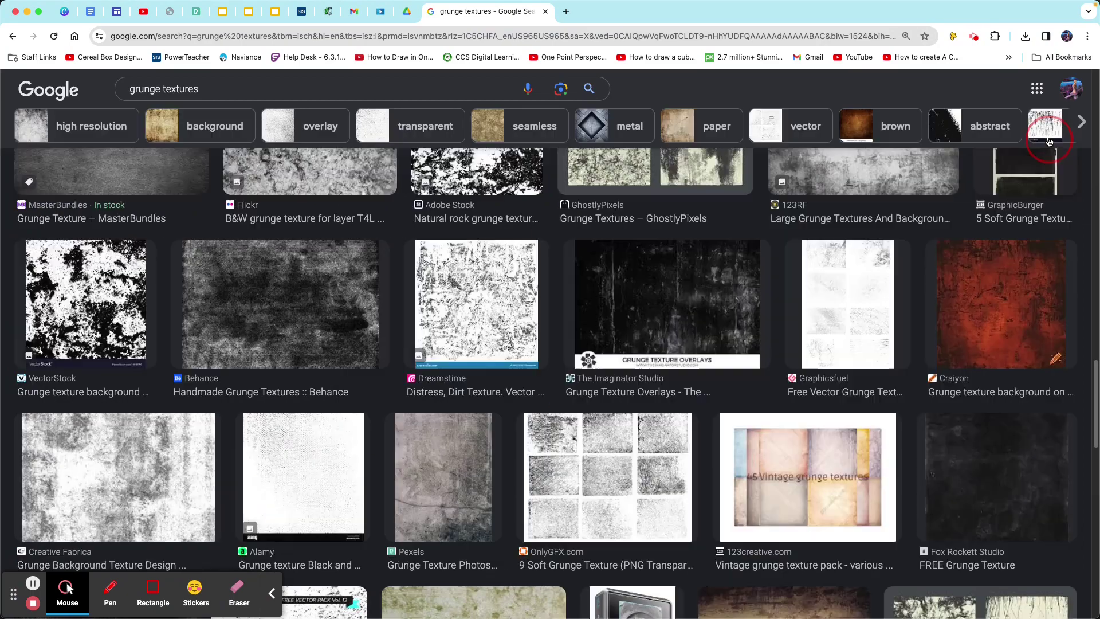
- Look much further down the grunge results and open the preview of Pixabay's brown Grunge Texture photo
scroll(623, 453, down, 5)
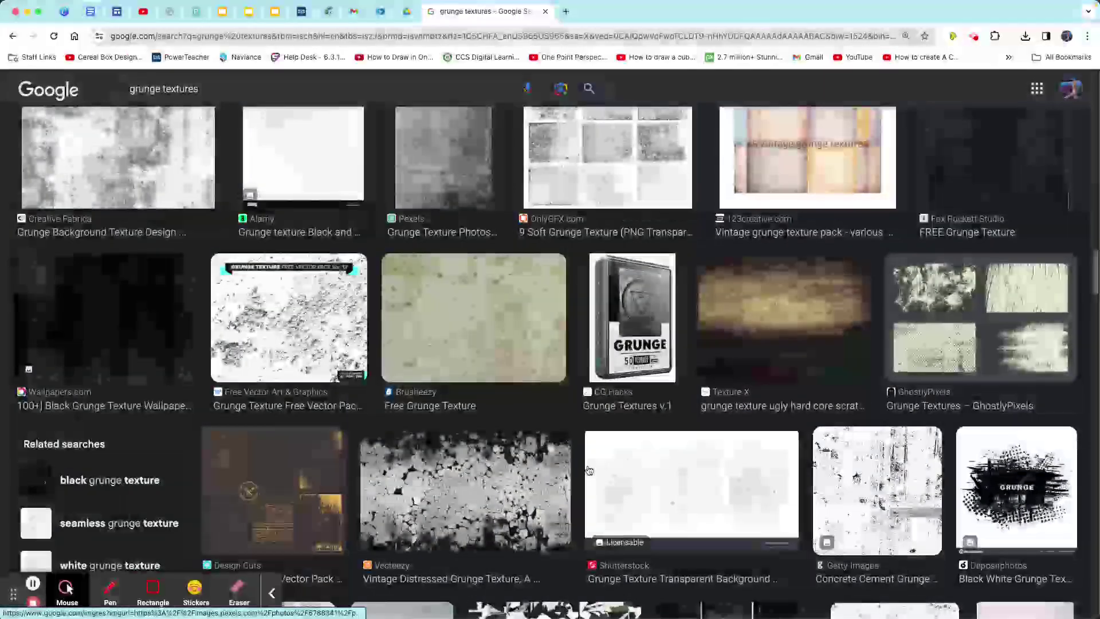
scroll(622, 452, down, 7)
scroll(580, 469, down, 7)
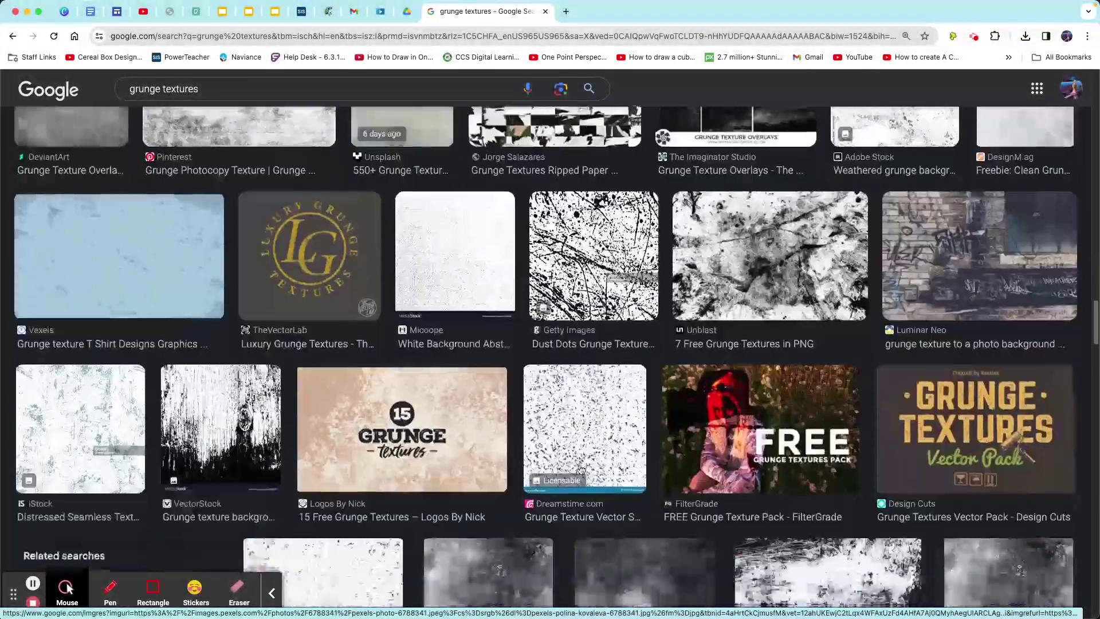
scroll(580, 470, down, 2)
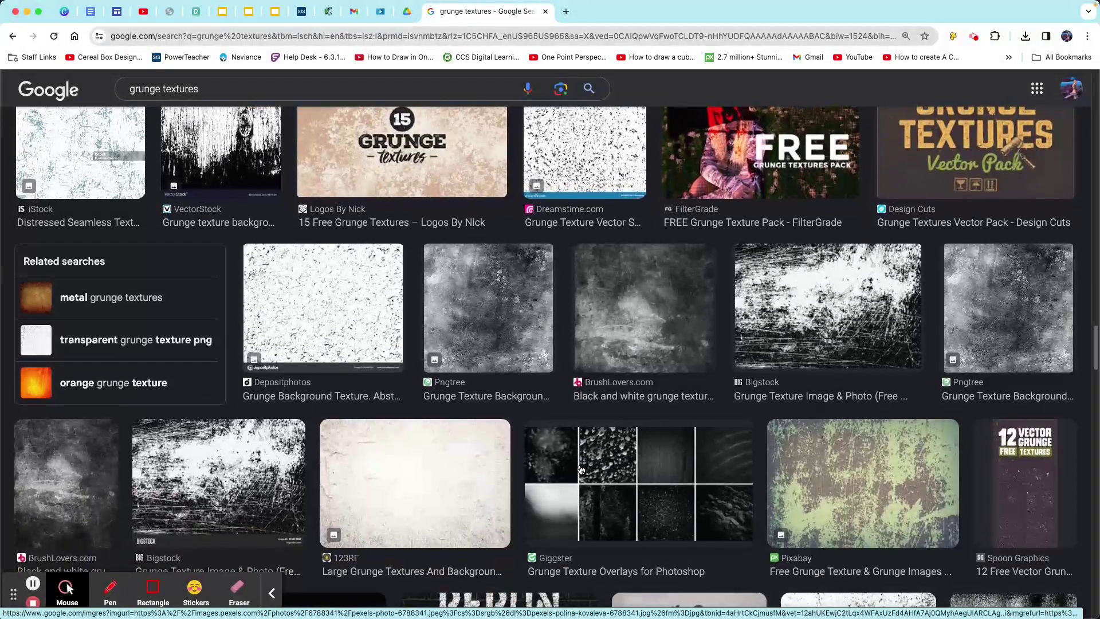
scroll(580, 469, down, 3)
scroll(581, 470, down, 13)
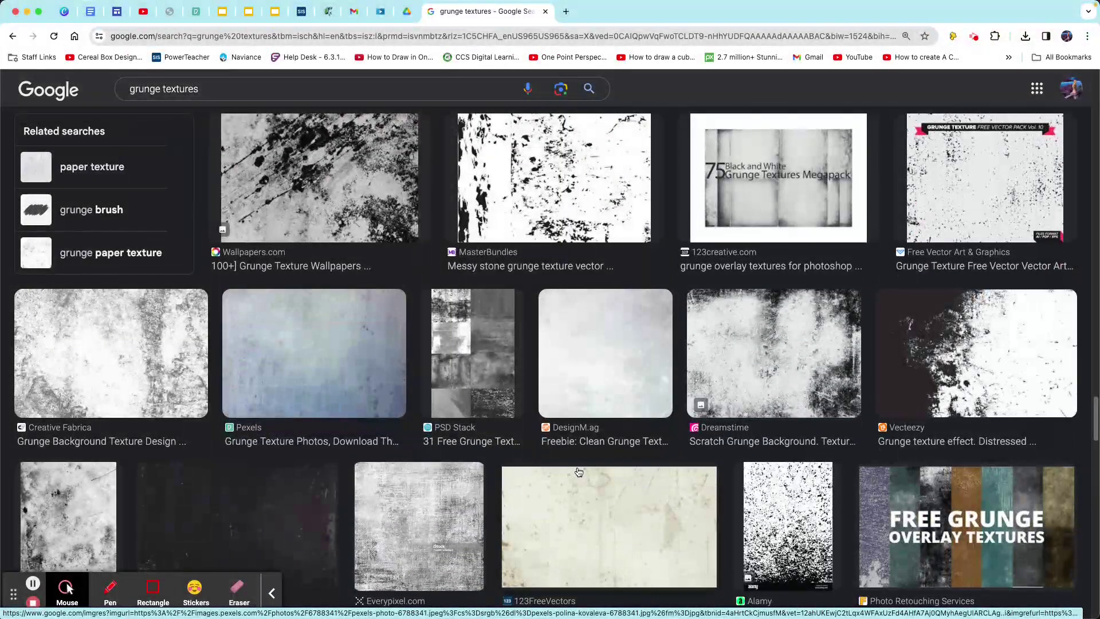
scroll(579, 471, down, 2)
scroll(577, 471, down, 3)
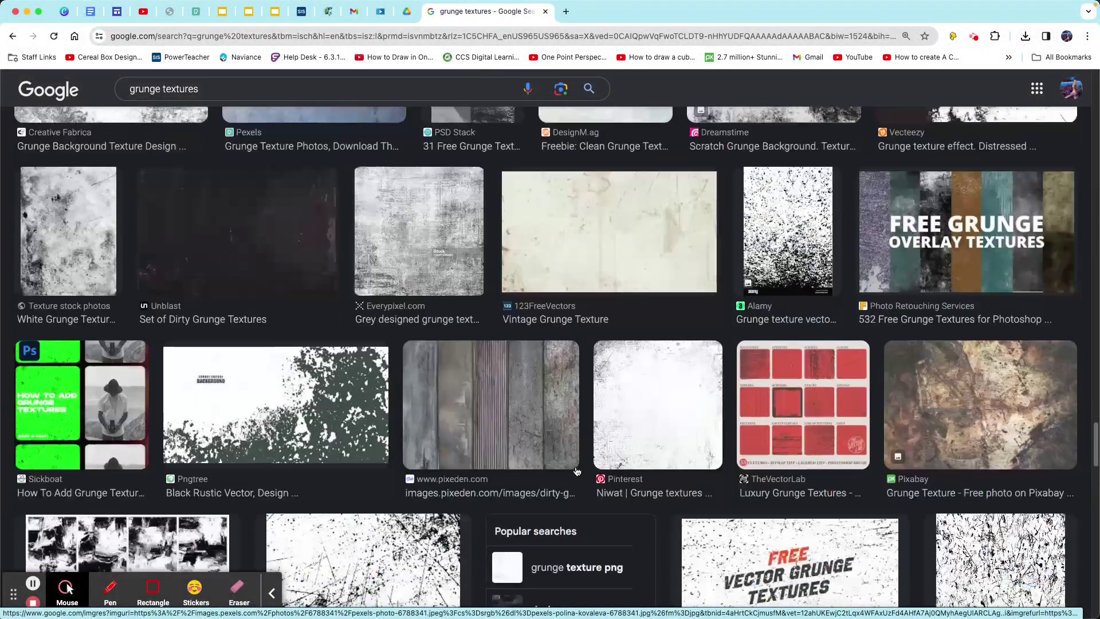
click(957, 437)
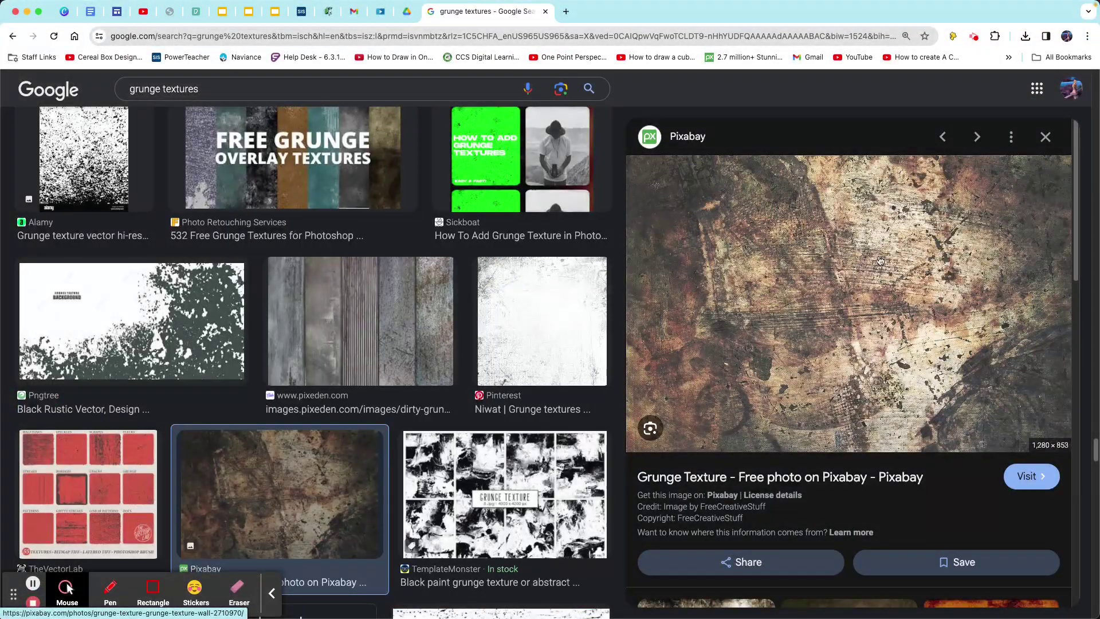
- Save the Pixabay texture to the Desktop as grunge-2710970_1280, and close the image search page
right_click(862, 214)
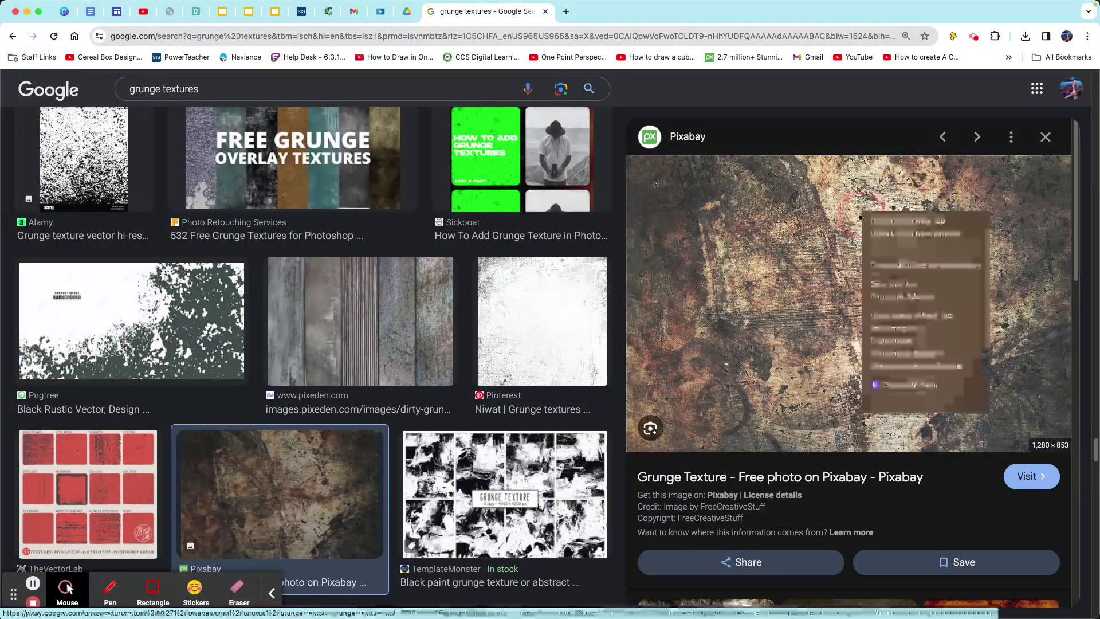
click(906, 328)
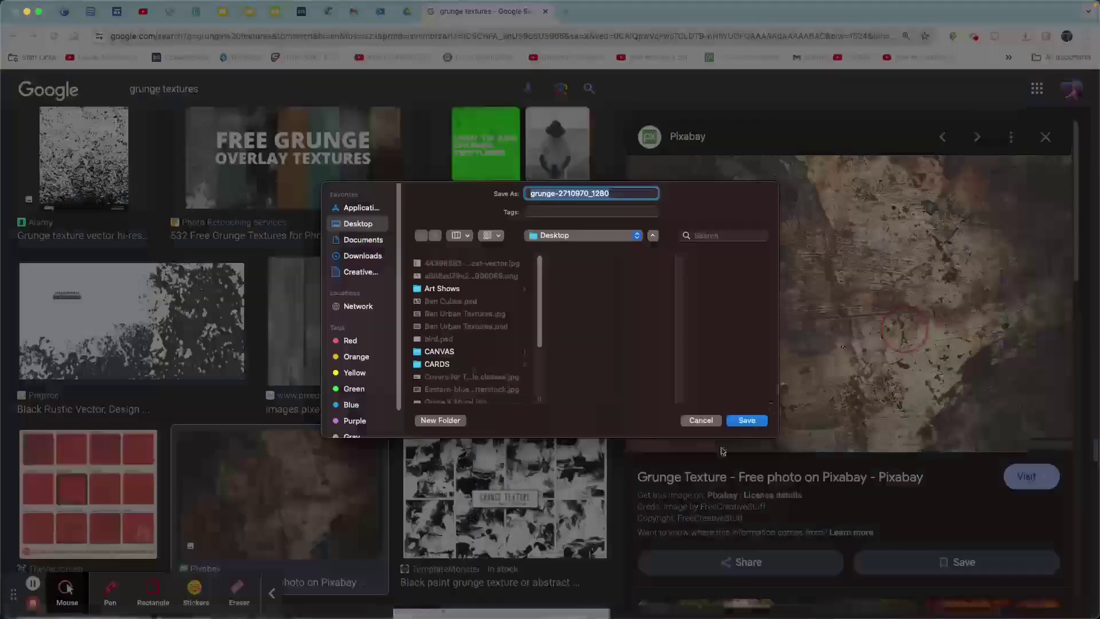
click(756, 422)
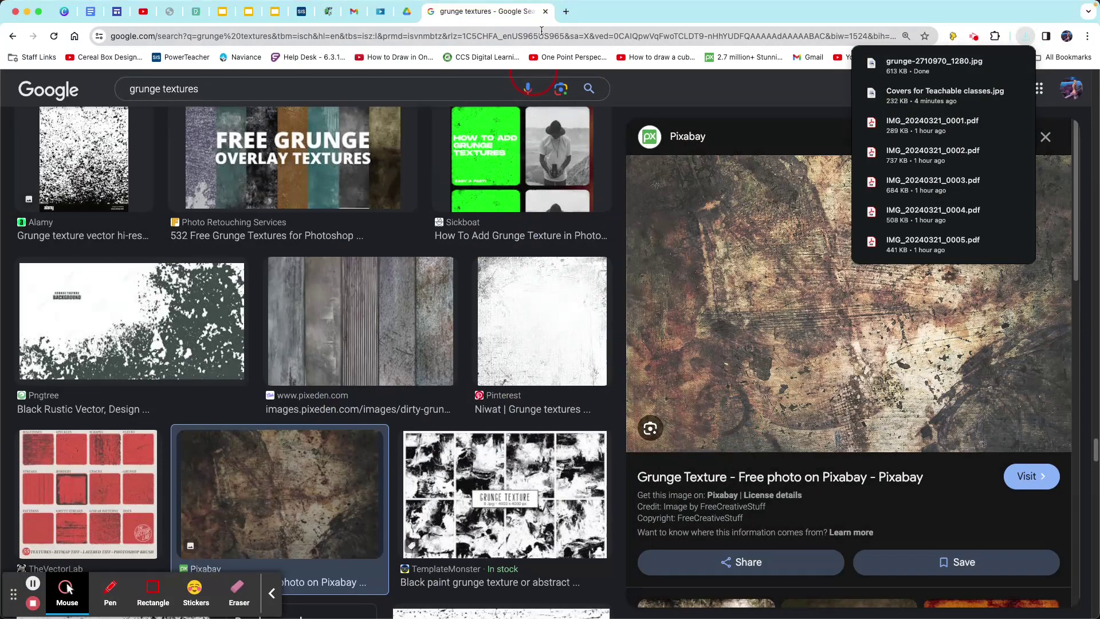
click(546, 12)
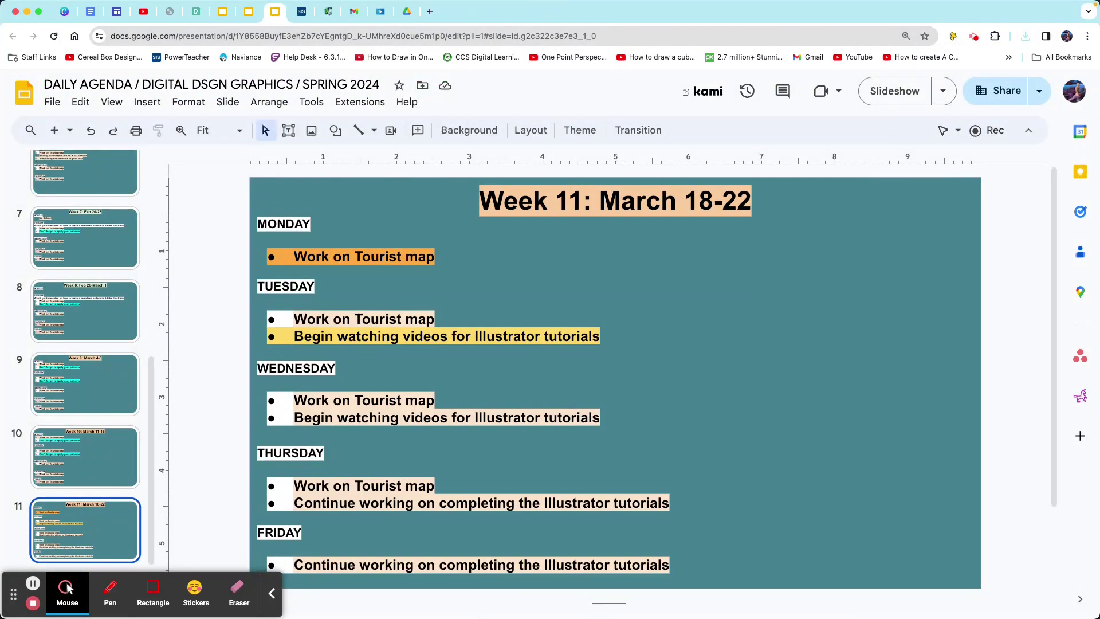
- Switch to Photoshop and open grunge-2710970_1280.jpg from the Desktop
click(638, 589)
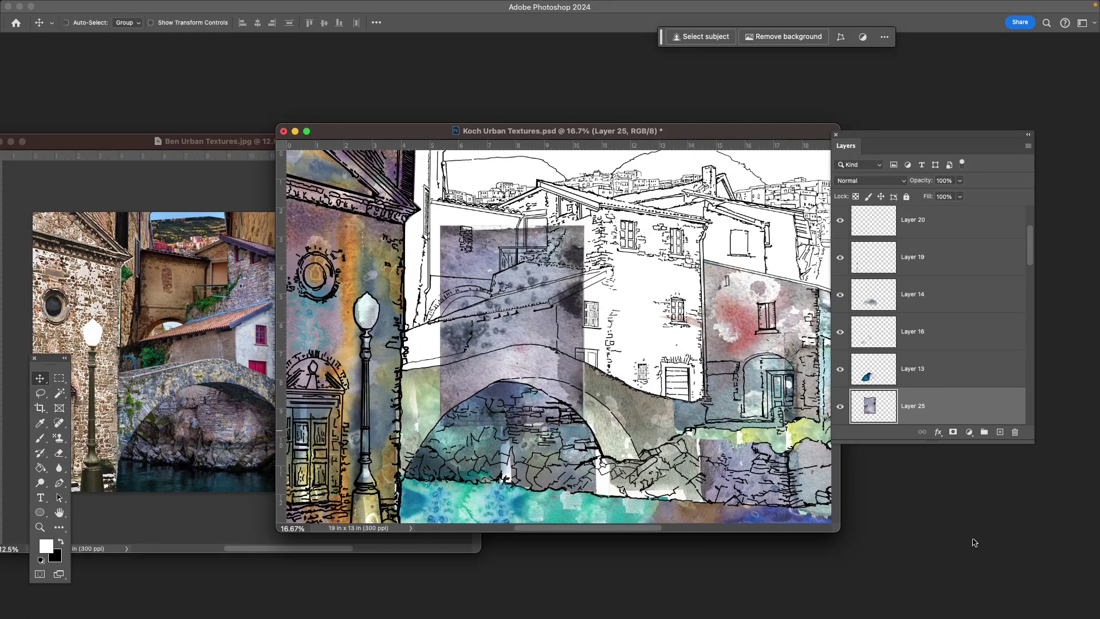
key(super+o)
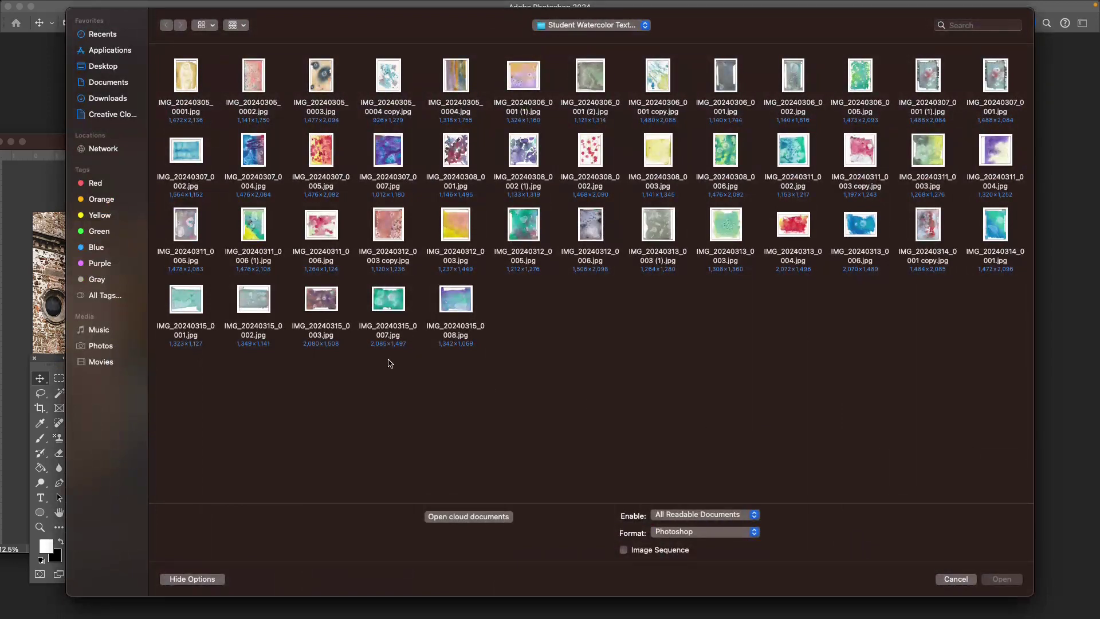
click(104, 66)
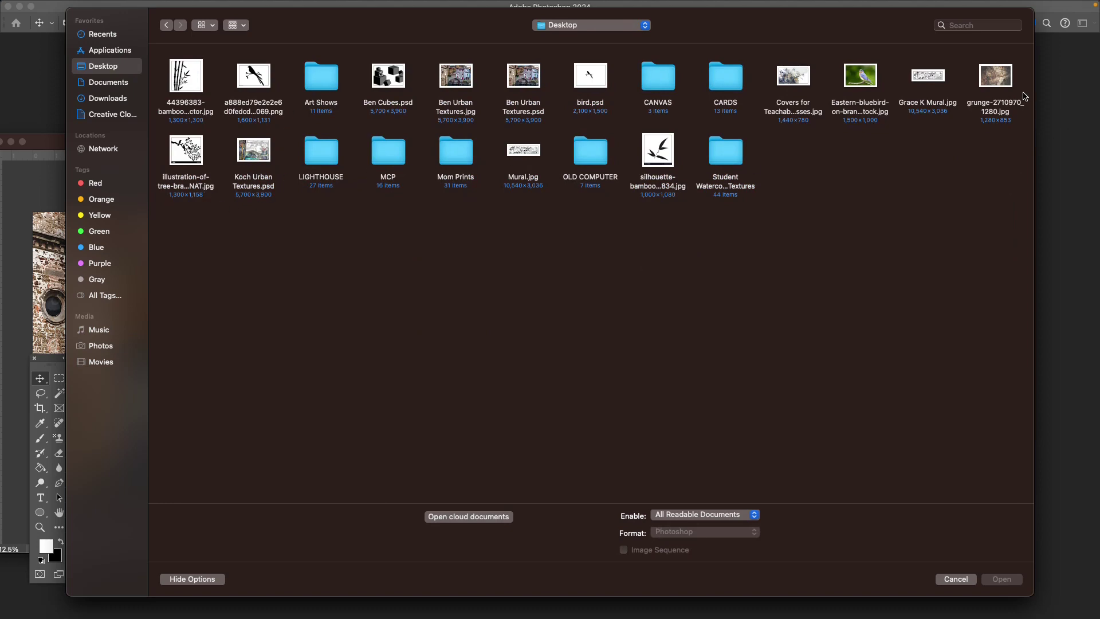
double_click(1001, 85)
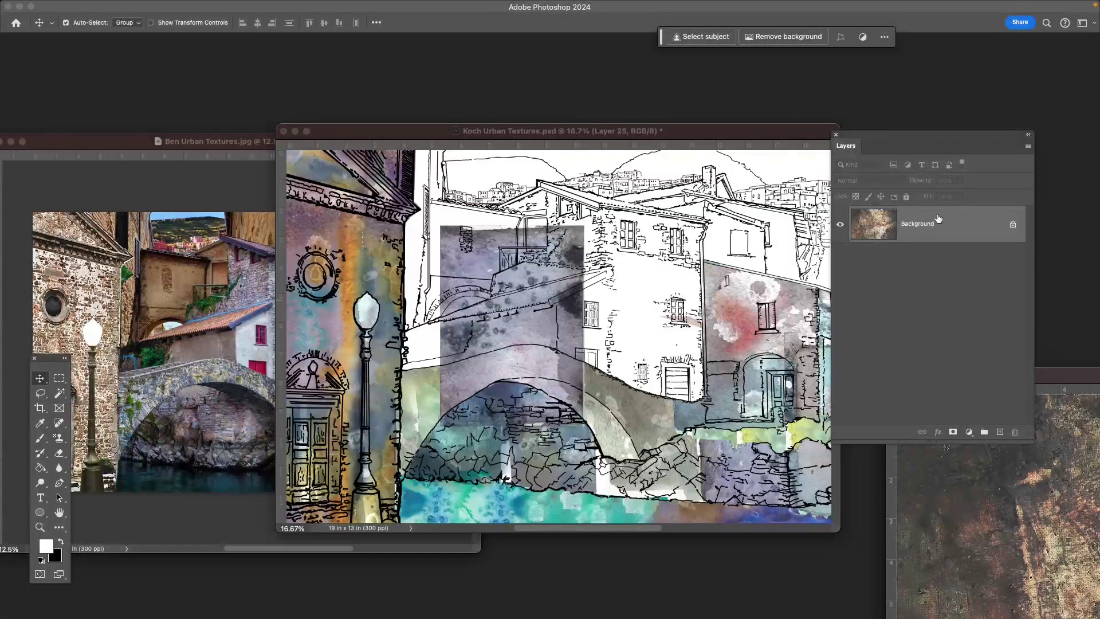
- Copy the grunge texture's Background layer into the traced scene document, and close the texture document
drag(938, 218, 673, 337)
click(1054, 509)
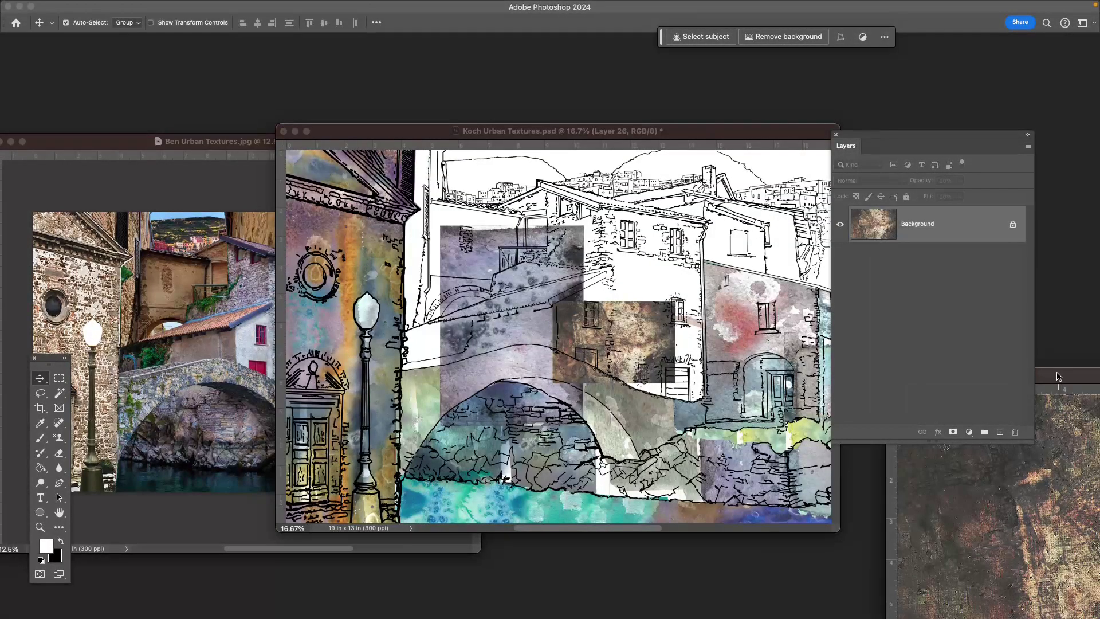
drag(1060, 375, 798, 448)
click(634, 448)
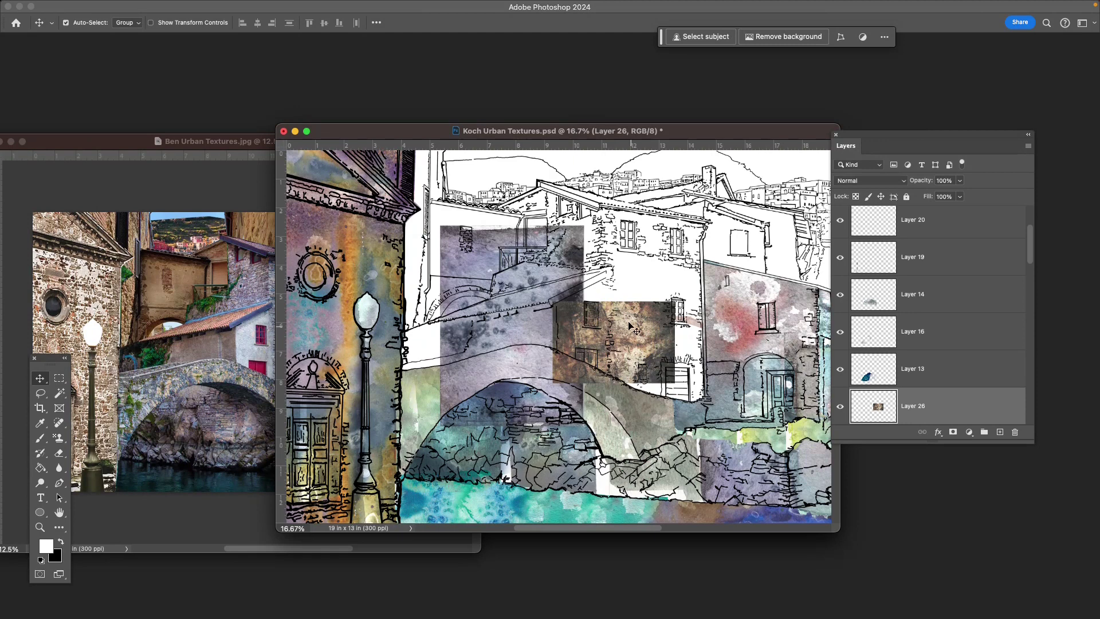
- Look at the reference photo of the bridge, and bring the traced scene back in full-screen mode
click(223, 462)
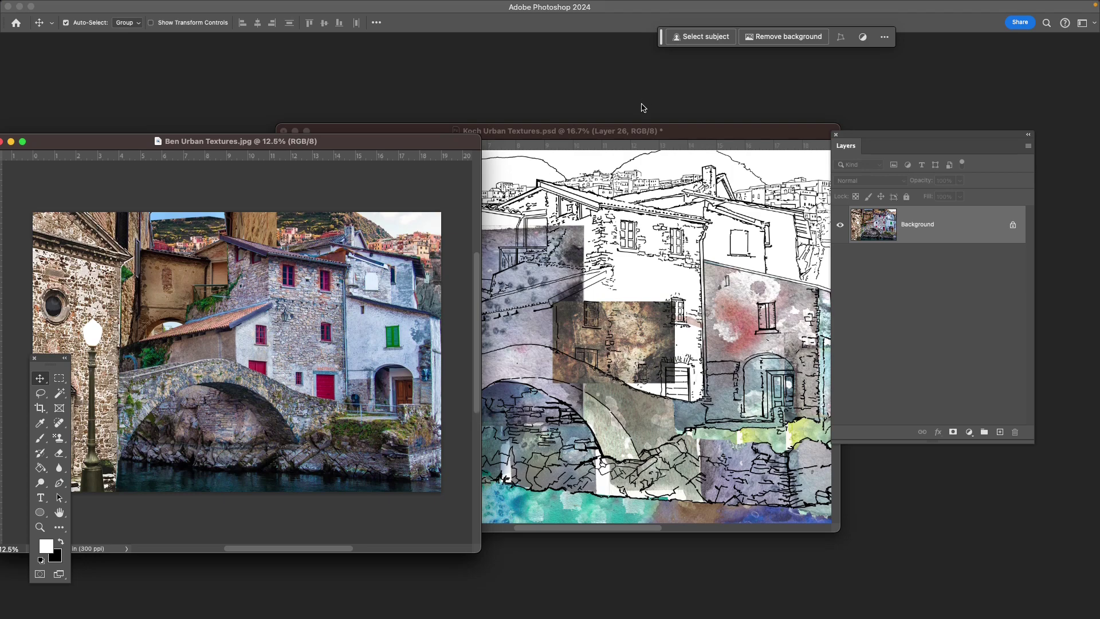
click(619, 134)
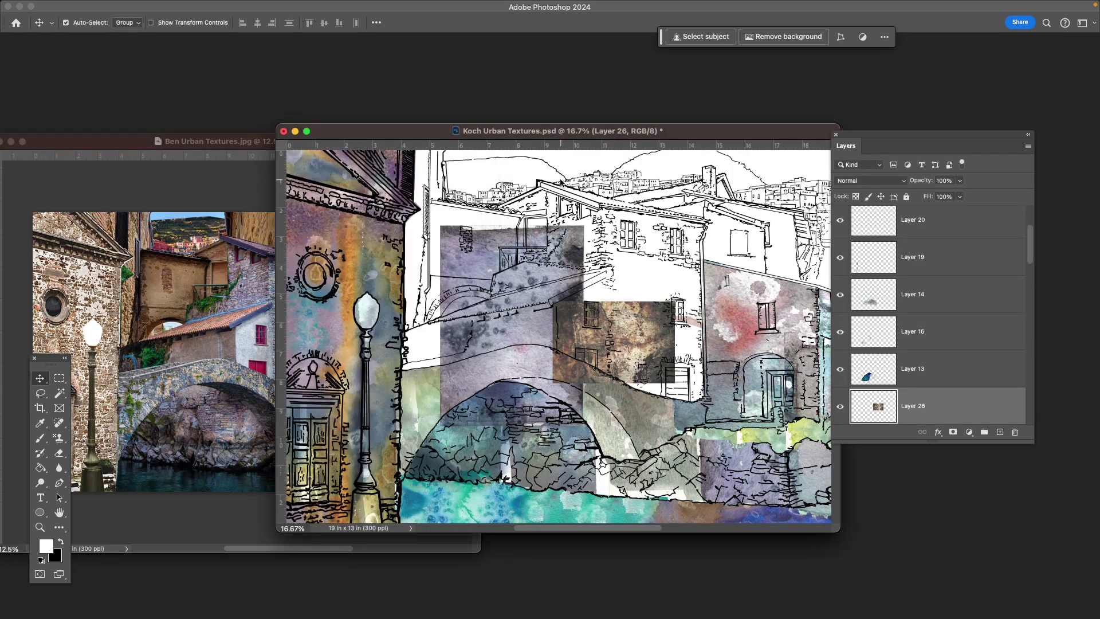
key(f)
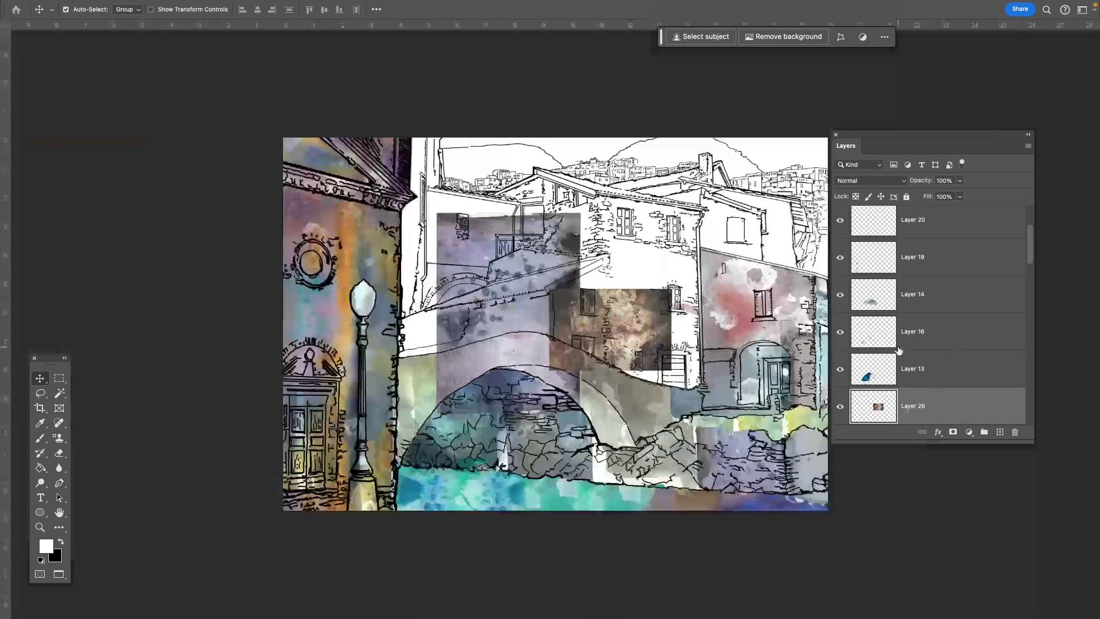
key(super+equal)
drag(680, 485, 425, 363)
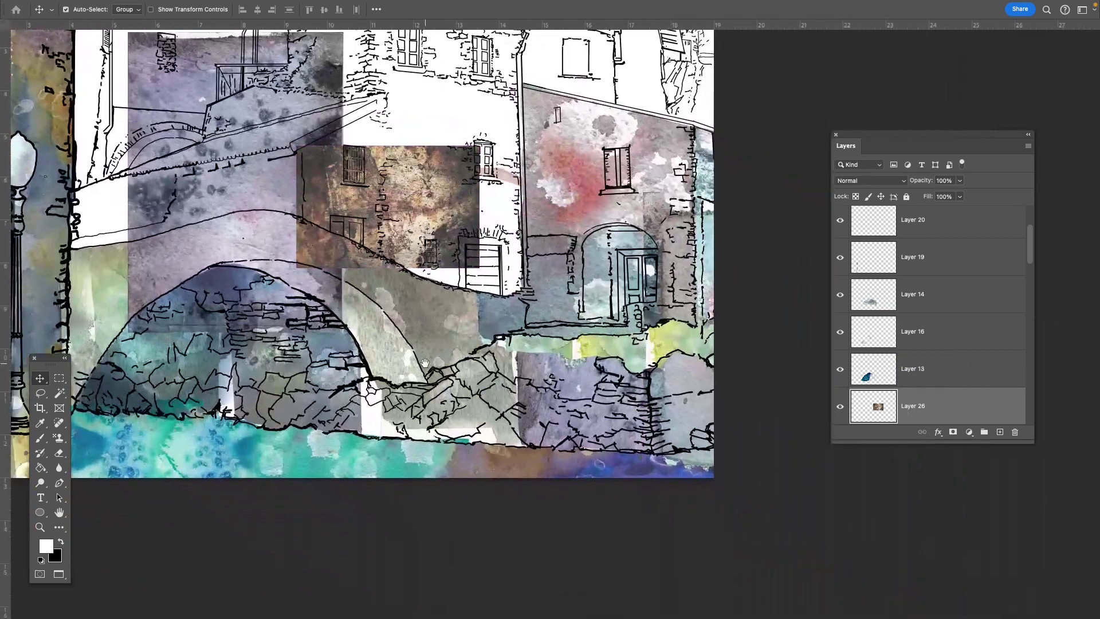
- Move the grunge layer over the rocks beside the bridge arch, enlarge it to about 119%, and rotate it about -6.4 degrees
drag(427, 210, 497, 396)
key(super+t)
drag(552, 457, 584, 477)
drag(530, 438, 525, 467)
drag(595, 372, 587, 358)
drag(515, 385, 513, 362)
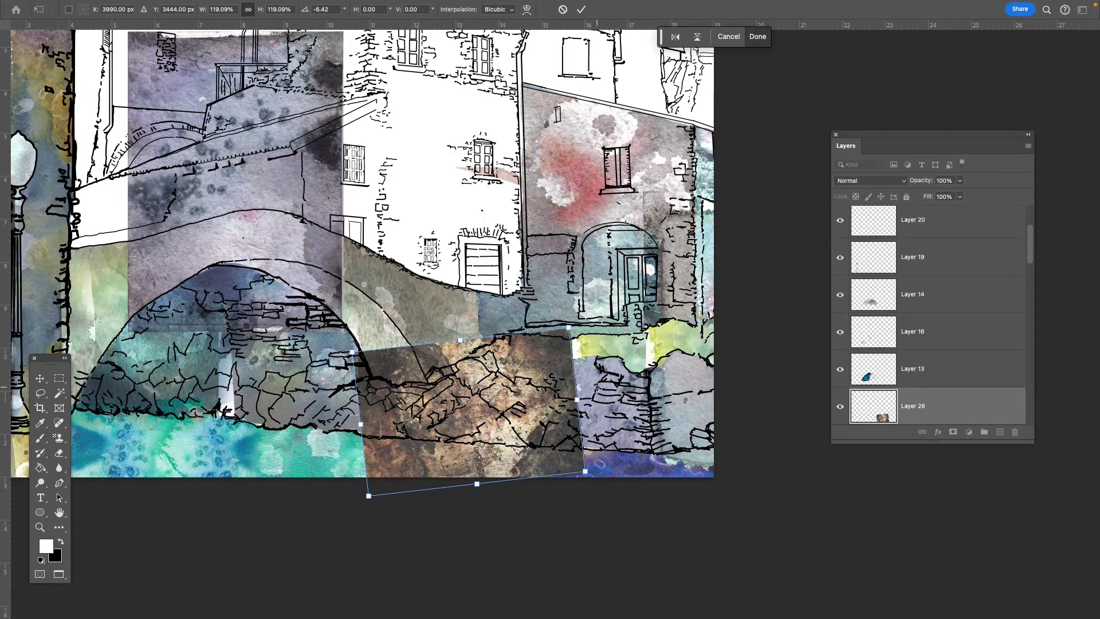
key(Return)
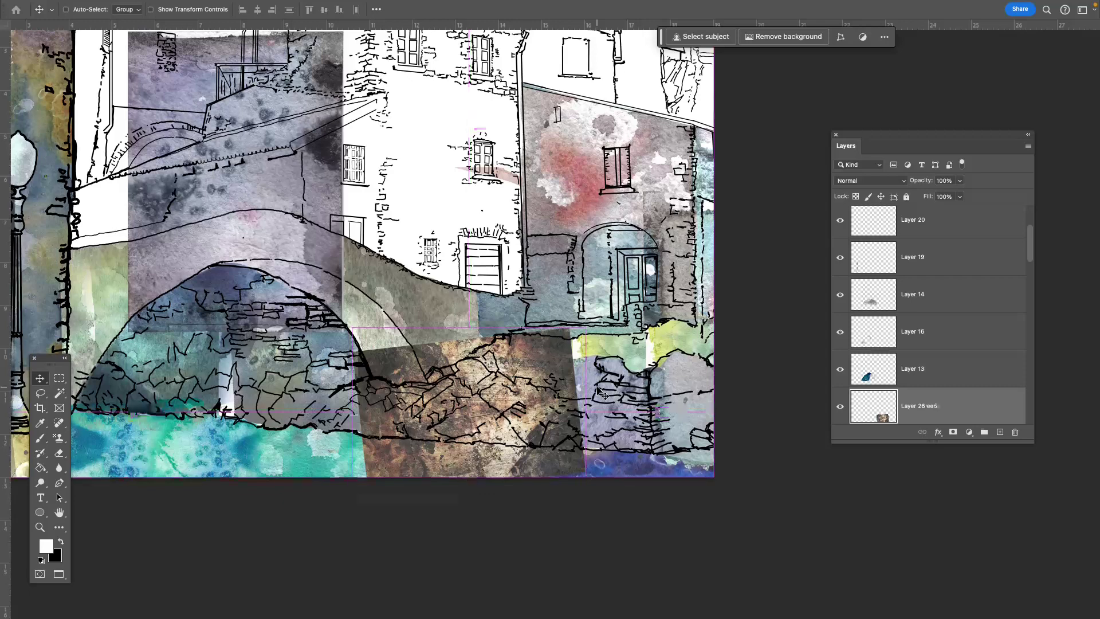
- Duplicate the grunge layer further along the rock wall and flip the copy horizontally
drag(527, 401, 666, 409)
key(ctrl+t)
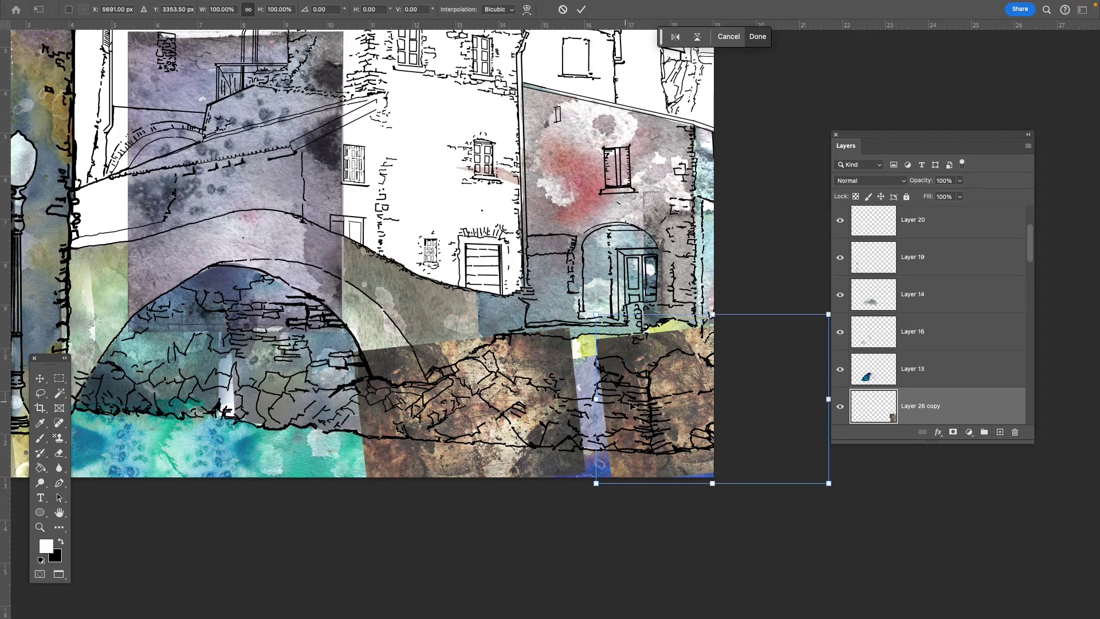
right_click(667, 326)
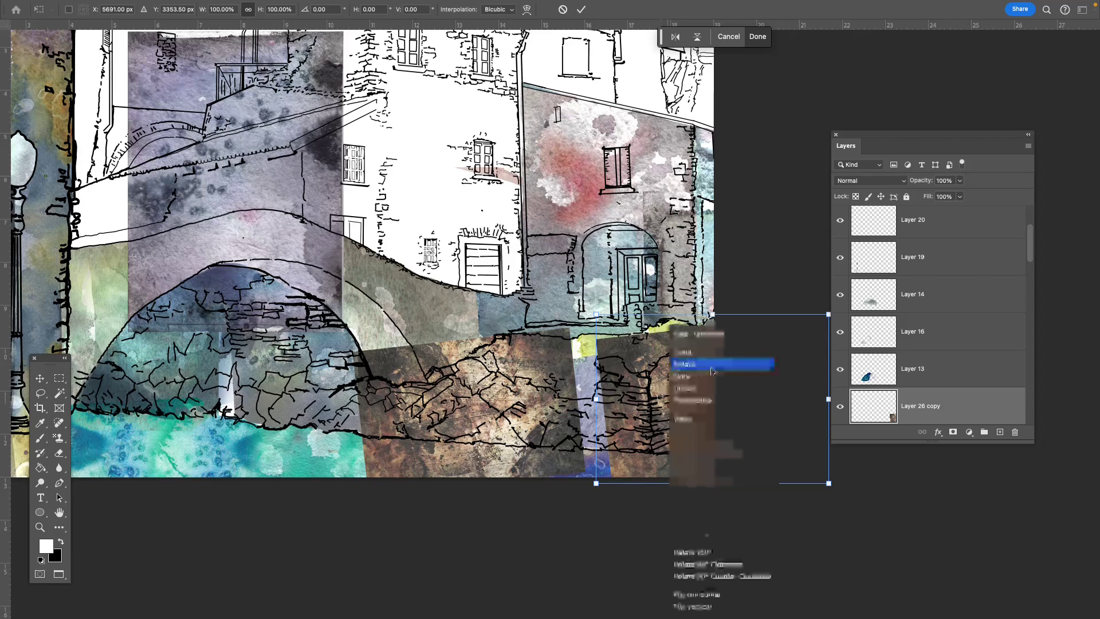
click(714, 594)
- Move and tilt the flipped grunge copy so it overlaps the first piece and covers the adjoining stretch of rock wall
drag(682, 459, 516, 376)
drag(727, 433, 728, 376)
drag(611, 406, 625, 425)
drag(677, 298, 712, 293)
drag(630, 346, 627, 346)
key(Right)
key(Right)
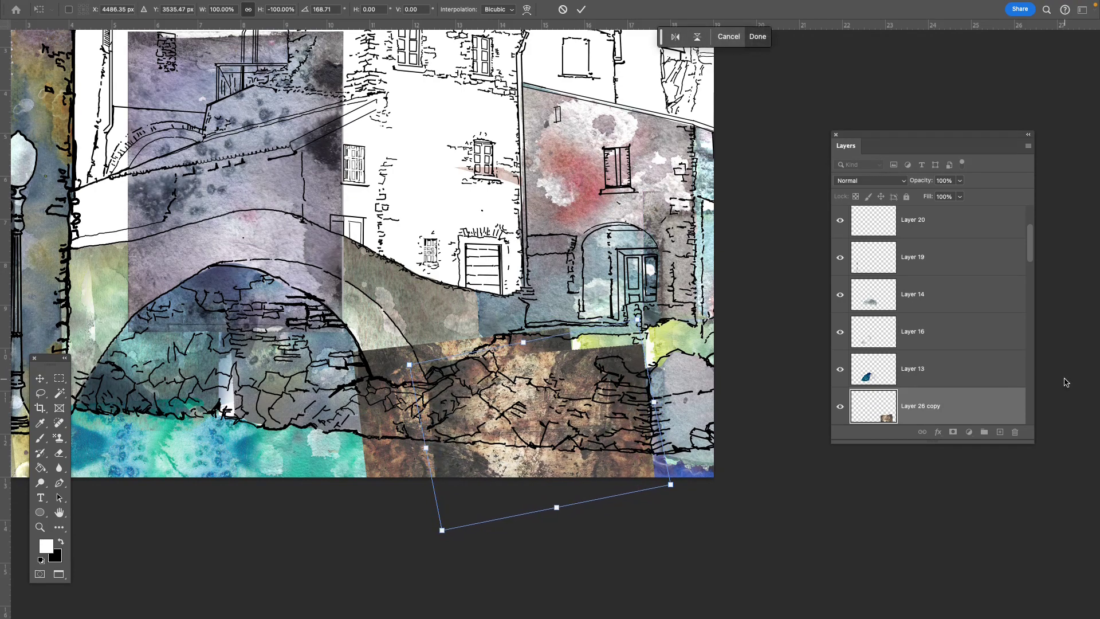
key(Return)
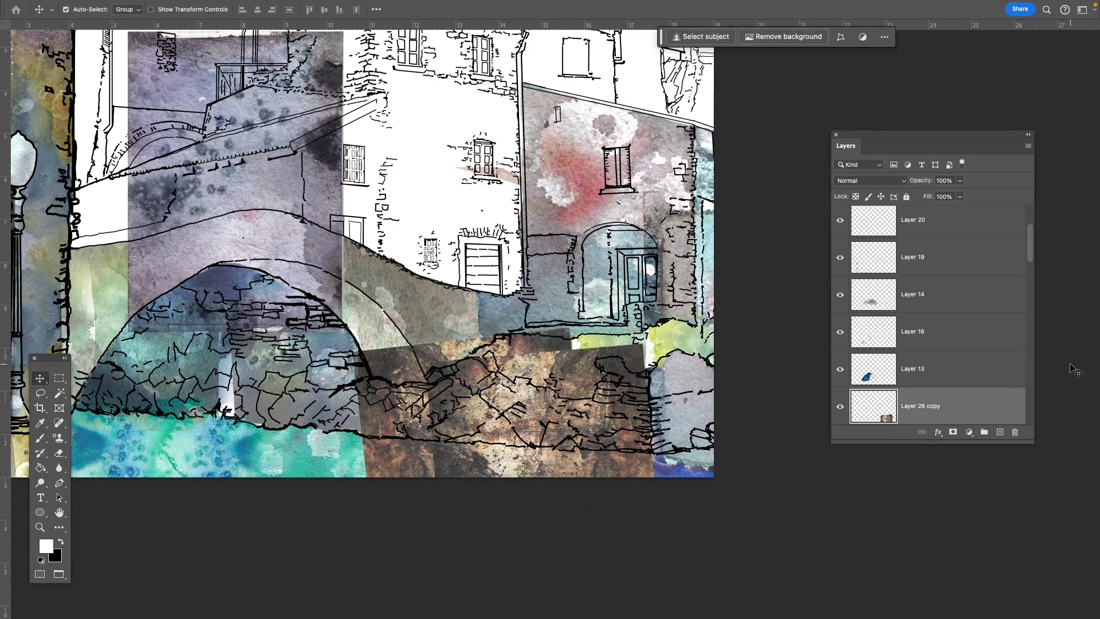
scroll(1009, 400, down, 3)
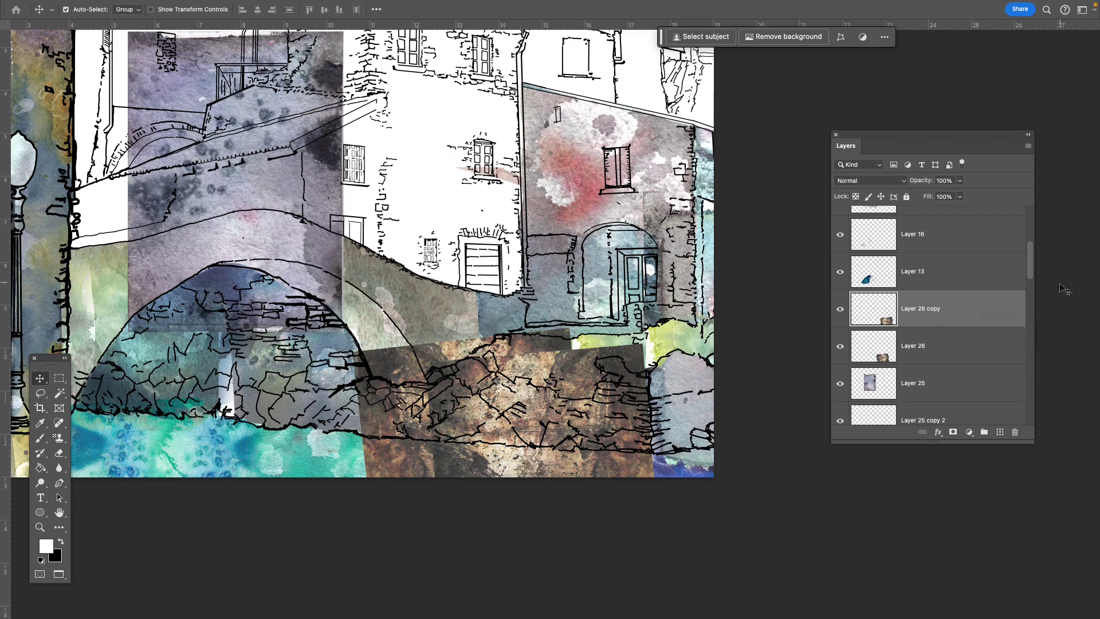
- Merge the two grunge layers covering the rock wall, and toggle the merged layer's visibility to check its coverage
shift+click(960, 347)
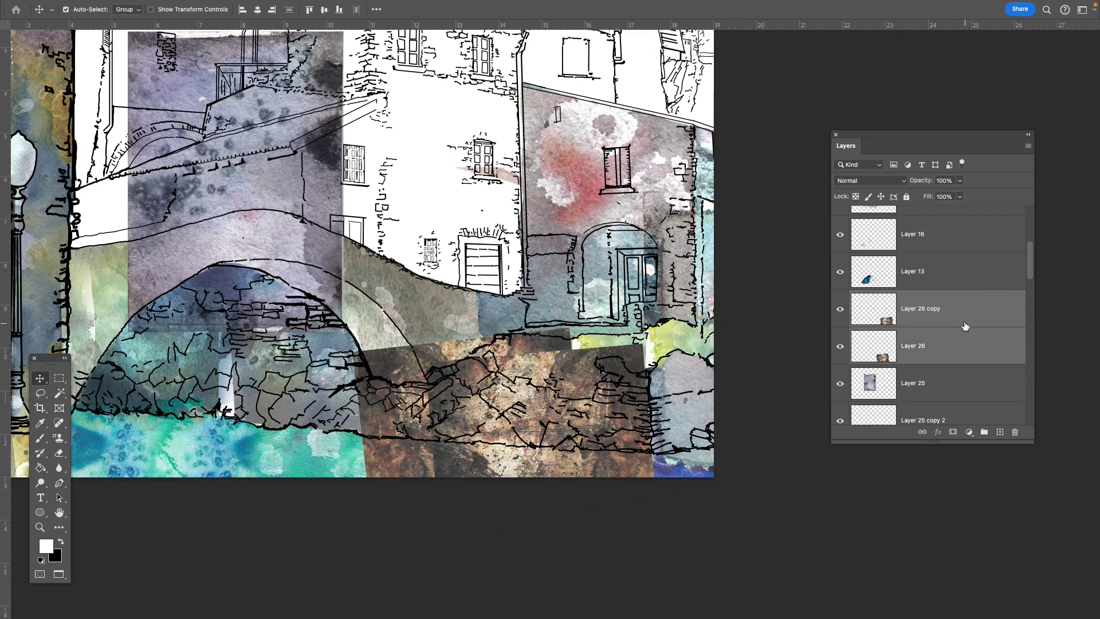
right_click(963, 315)
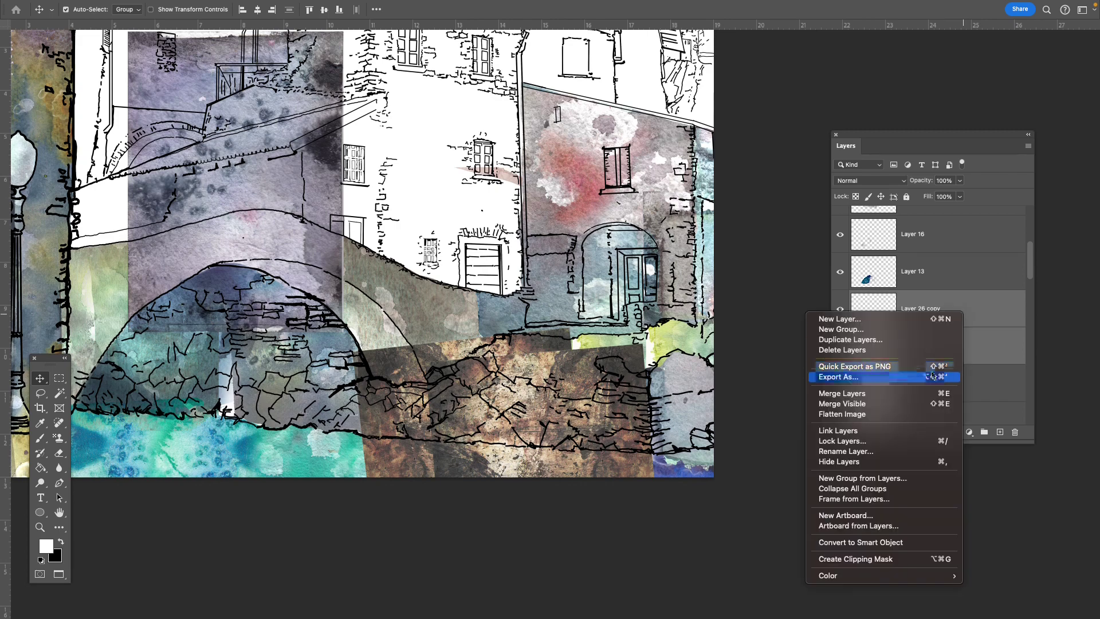
click(897, 396)
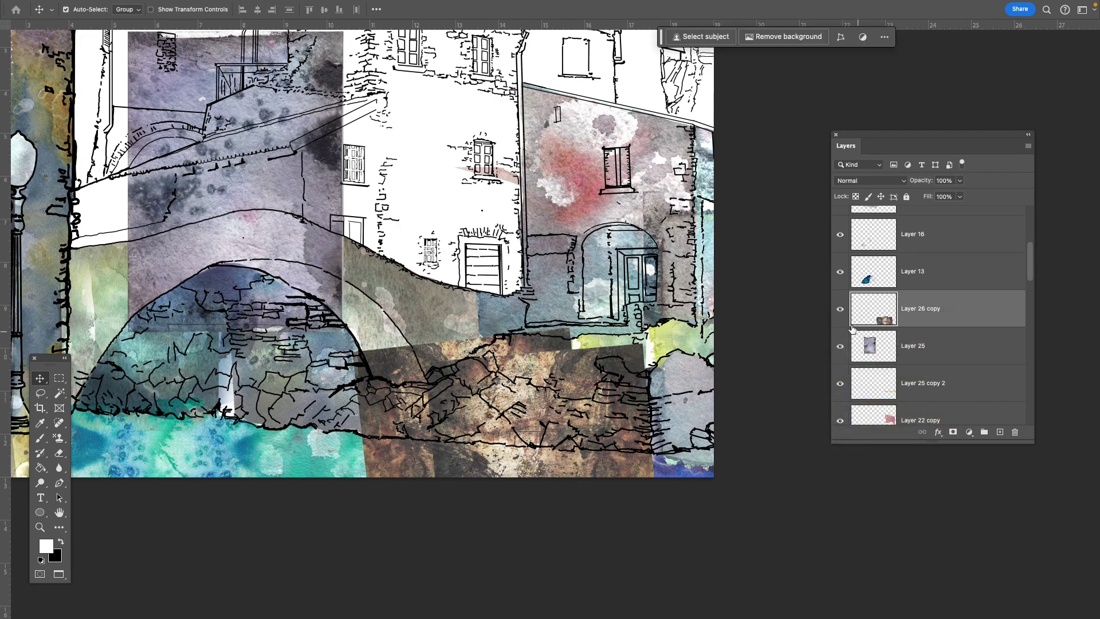
click(840, 310)
click(840, 310)
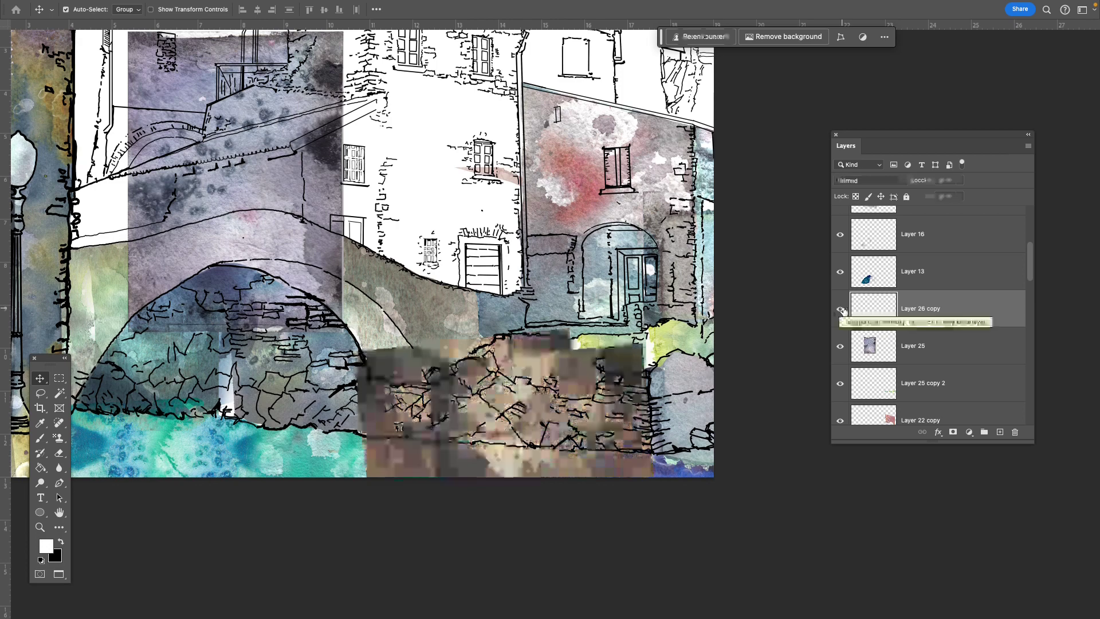
- Lasso the rock wall beside the bridge with the merged grunge layer faded to 0% opacity, and restore the layer to 100%
click(960, 181)
drag(961, 195, 905, 199)
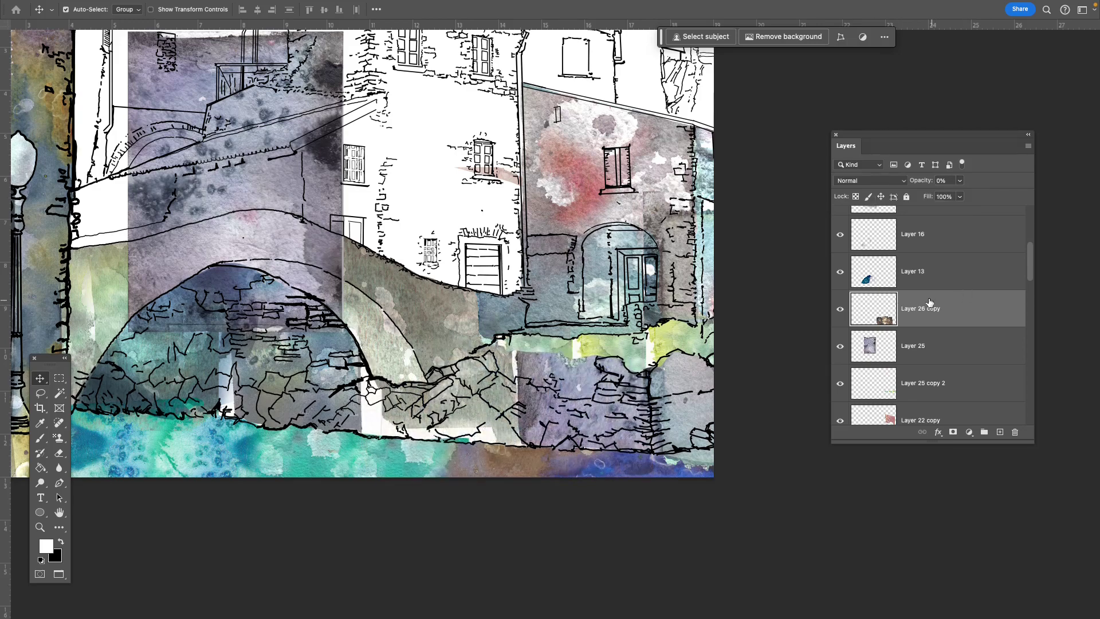
key(l)
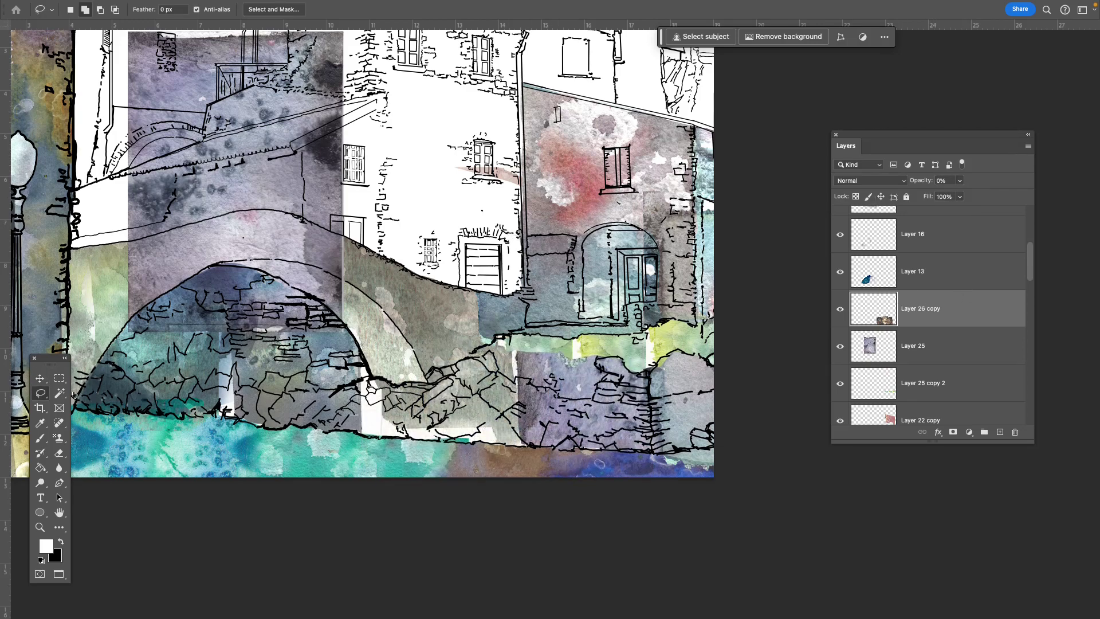
right_click(40, 394)
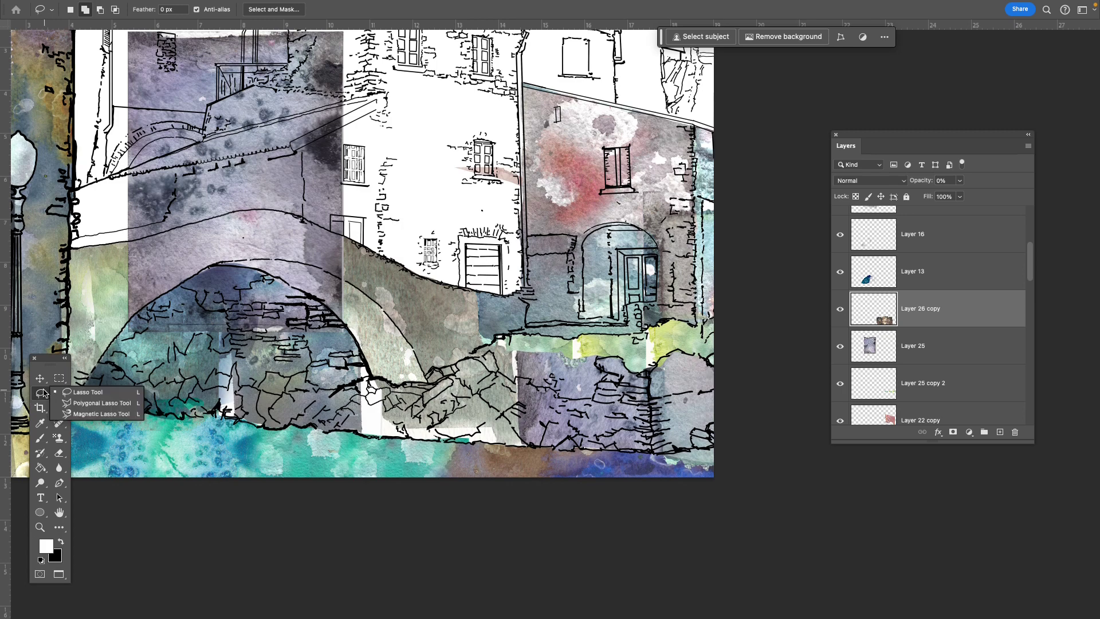
click(79, 395)
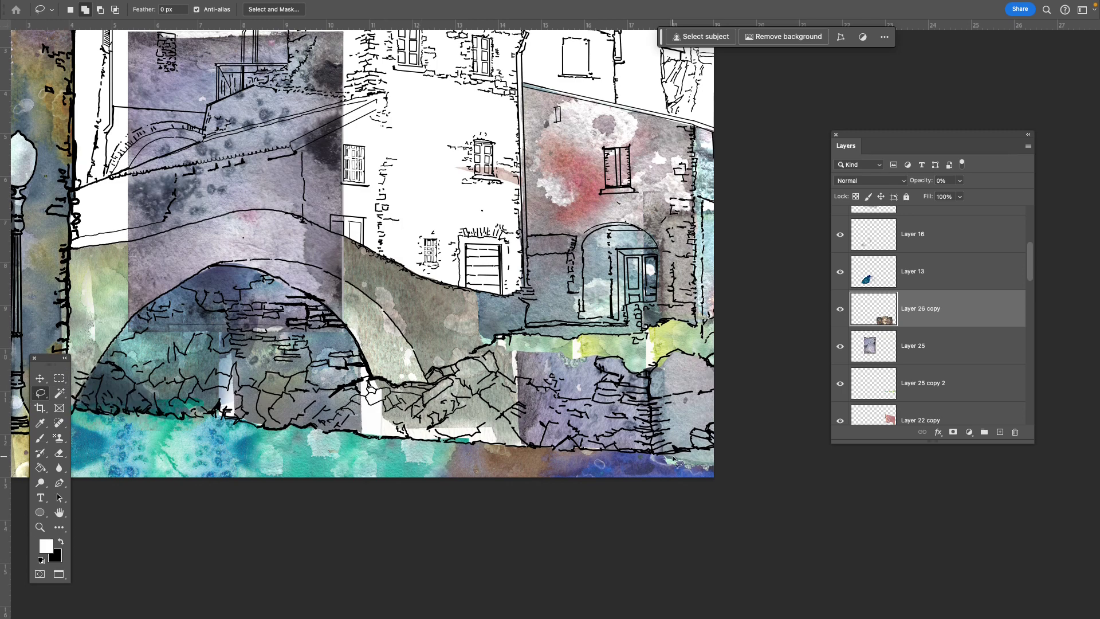
mouse_move(648, 461)
mouse_down()
mouse_move(647, 373)
mouse_move(625, 370)
mouse_move(618, 357)
mouse_move(491, 344)
mouse_move(432, 381)
mouse_move(365, 380)
mouse_move(355, 396)
mouse_move(355, 453)
mouse_move(454, 477)
mouse_move(604, 488)
mouse_move(657, 476)
mouse_move(648, 454)
mouse_up()
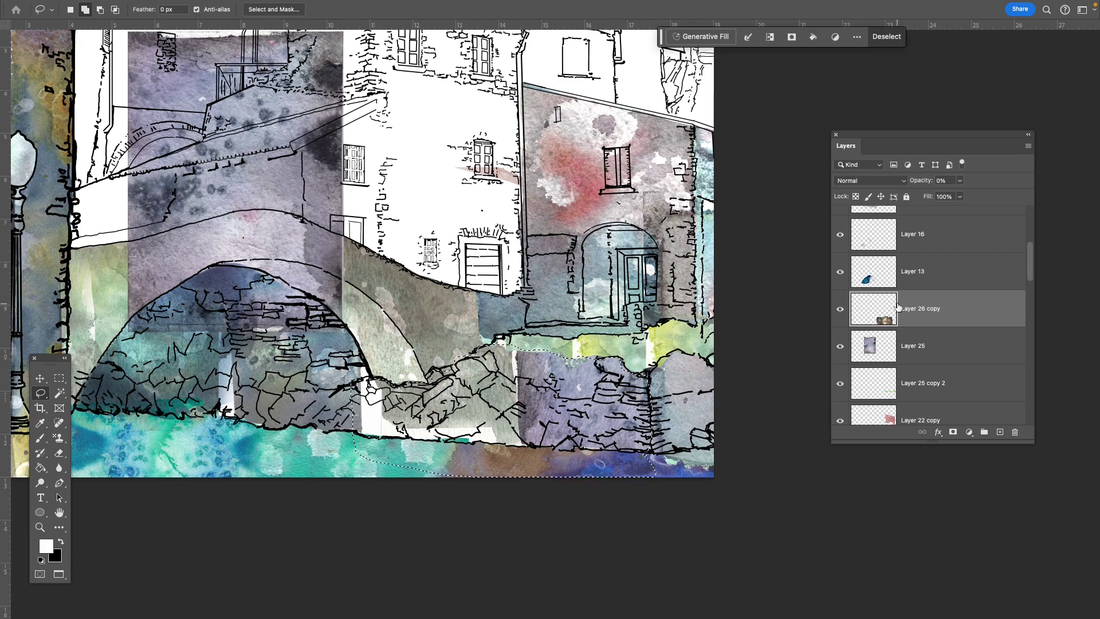
click(960, 197)
drag(962, 196, 1092, 195)
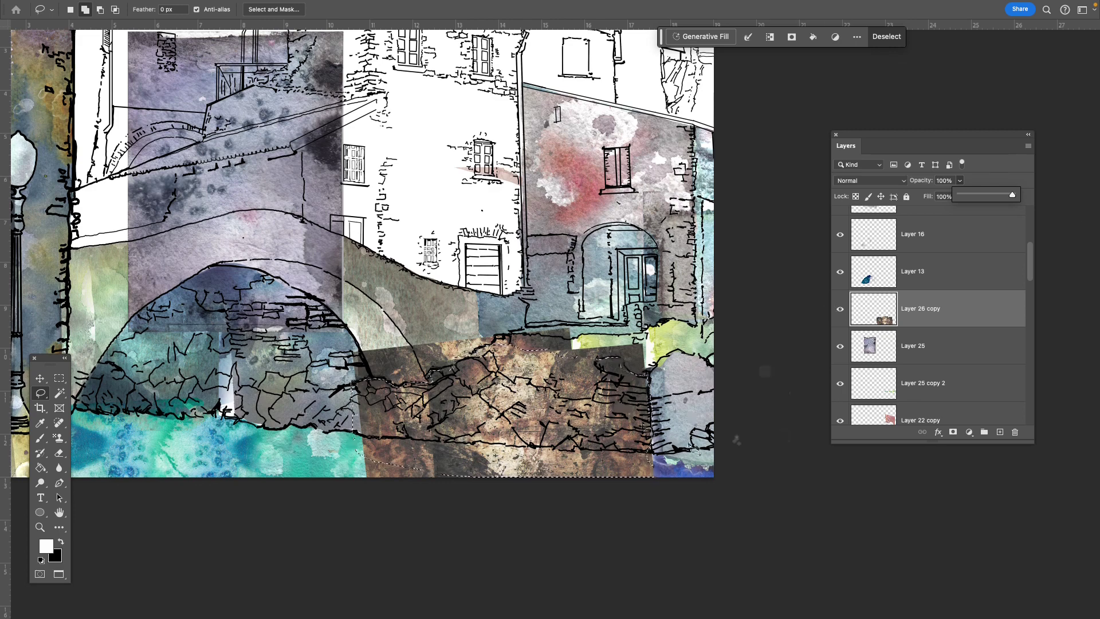
click(617, 88)
key(Delete)
key(ctrl+z)
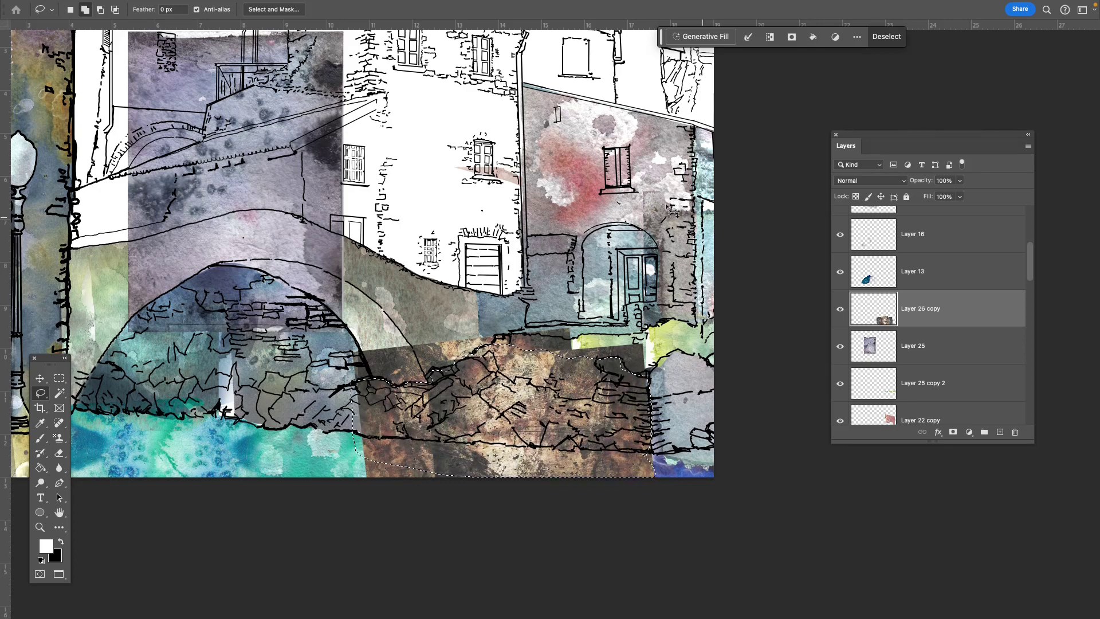
right_click(559, 404)
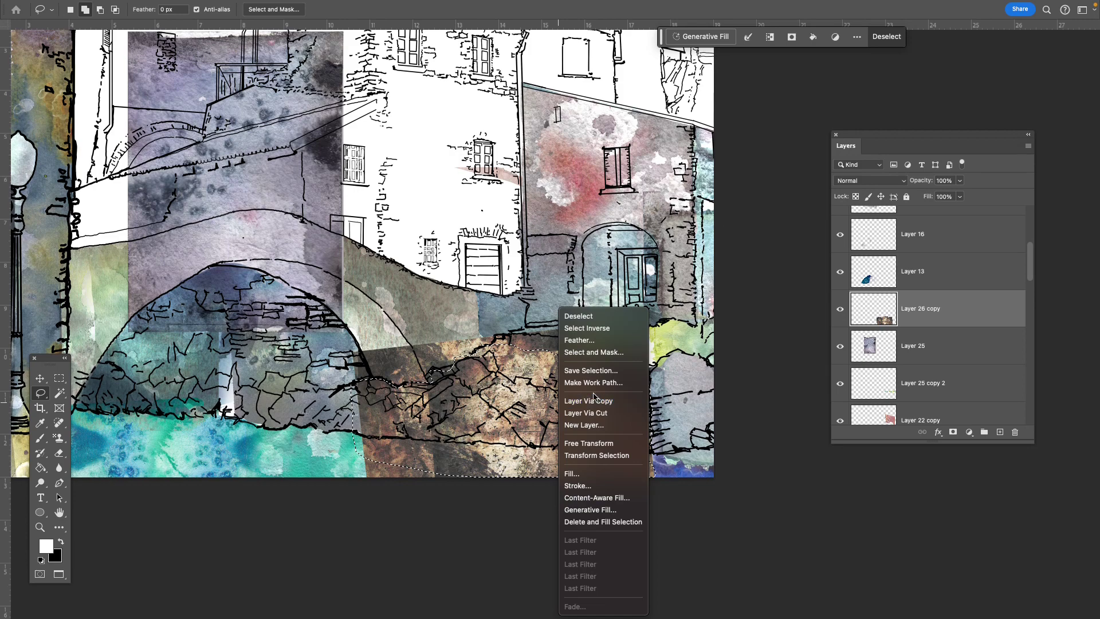
click(751, 566)
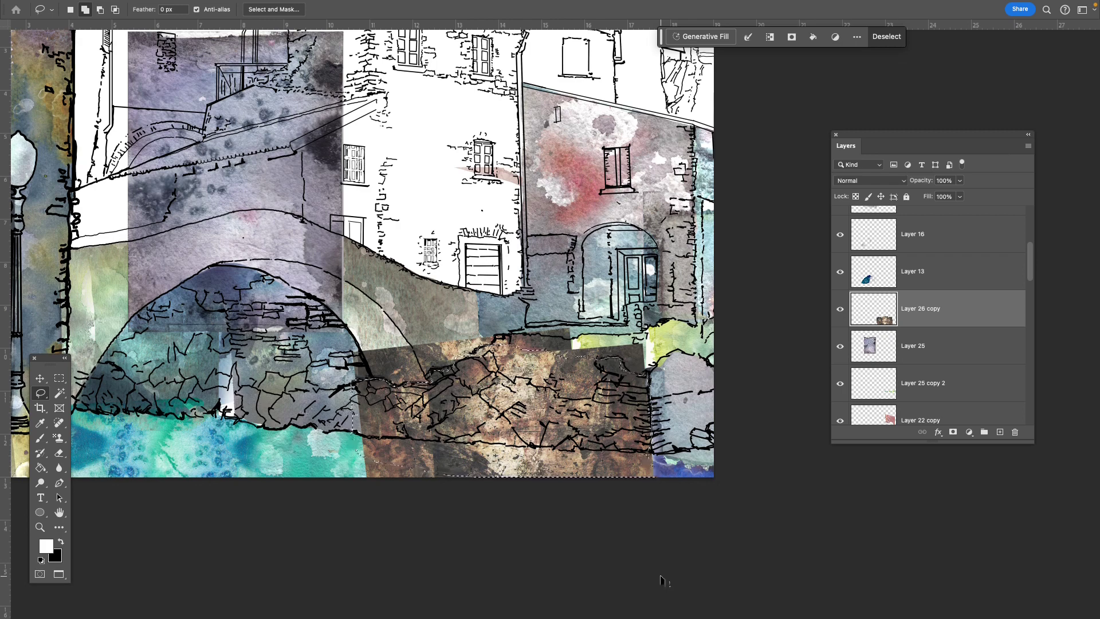
- Invert the rock wall selection, delete the grunge outside the wall, and deselect
key(shift+super+i)
key(Delete)
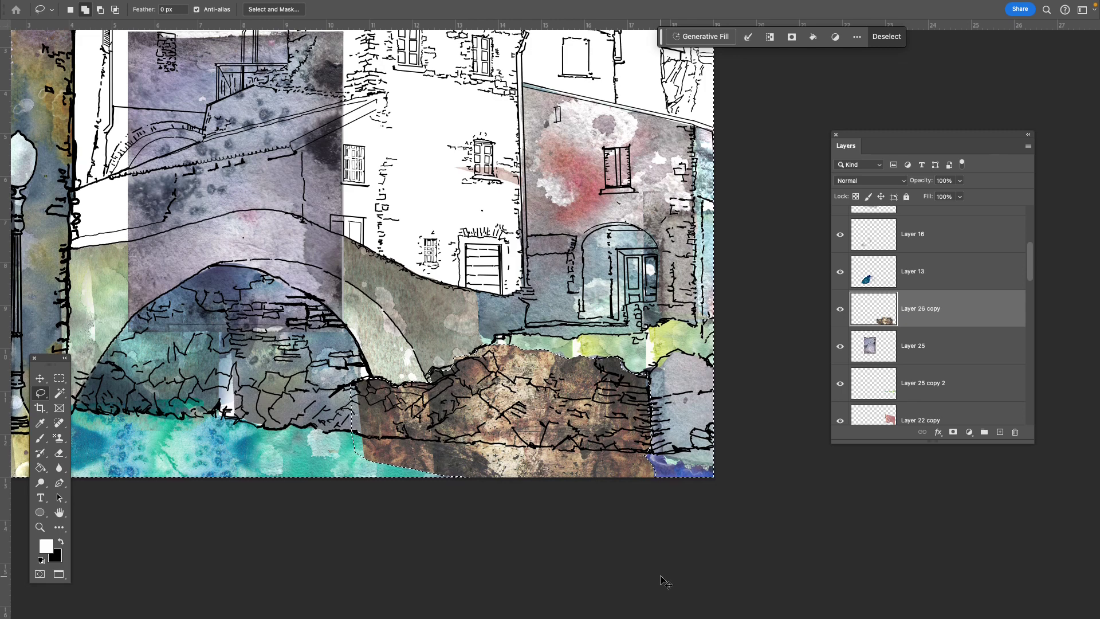
key(super+d)
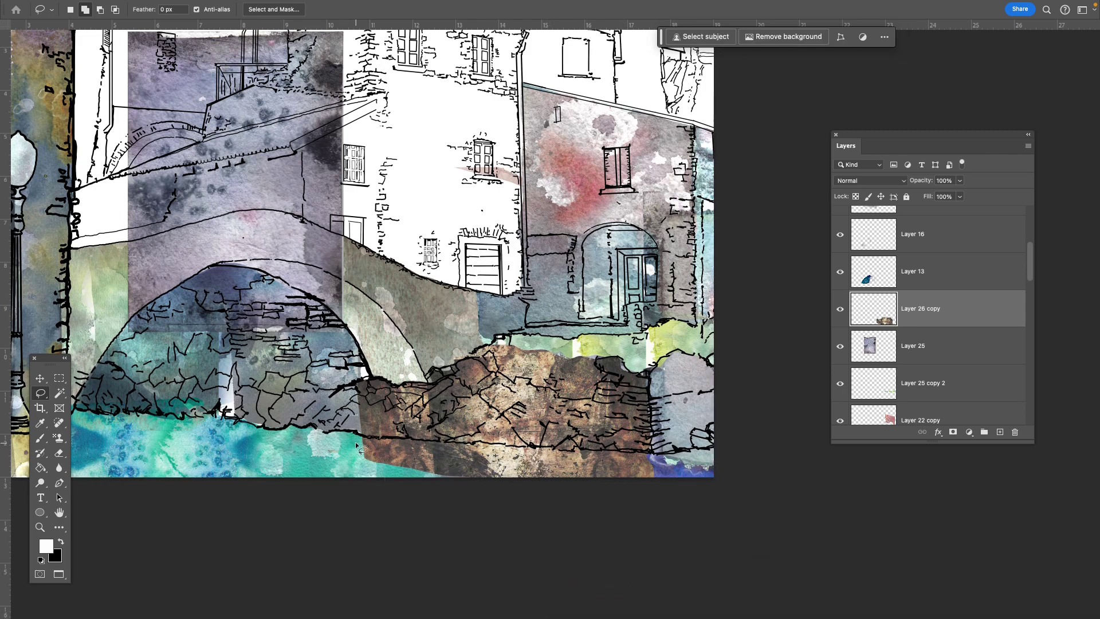
- Lasso the grunge overlapping the water below the rock wall's lower edge, delete it, and deselect
mouse_move(356, 434)
mouse_down()
mouse_move(611, 450)
mouse_move(701, 511)
mouse_move(493, 529)
mouse_move(382, 509)
mouse_move(350, 471)
mouse_move(351, 436)
mouse_move(427, 444)
mouse_up()
mouse_move(914, 617)
key(BackSpace)
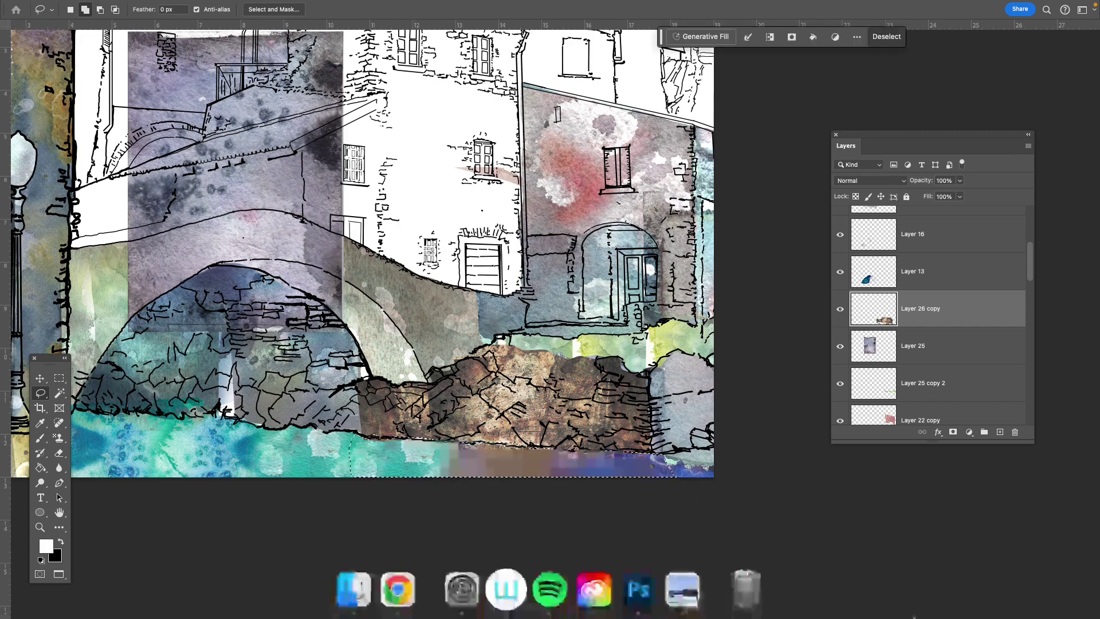
key(super+d)
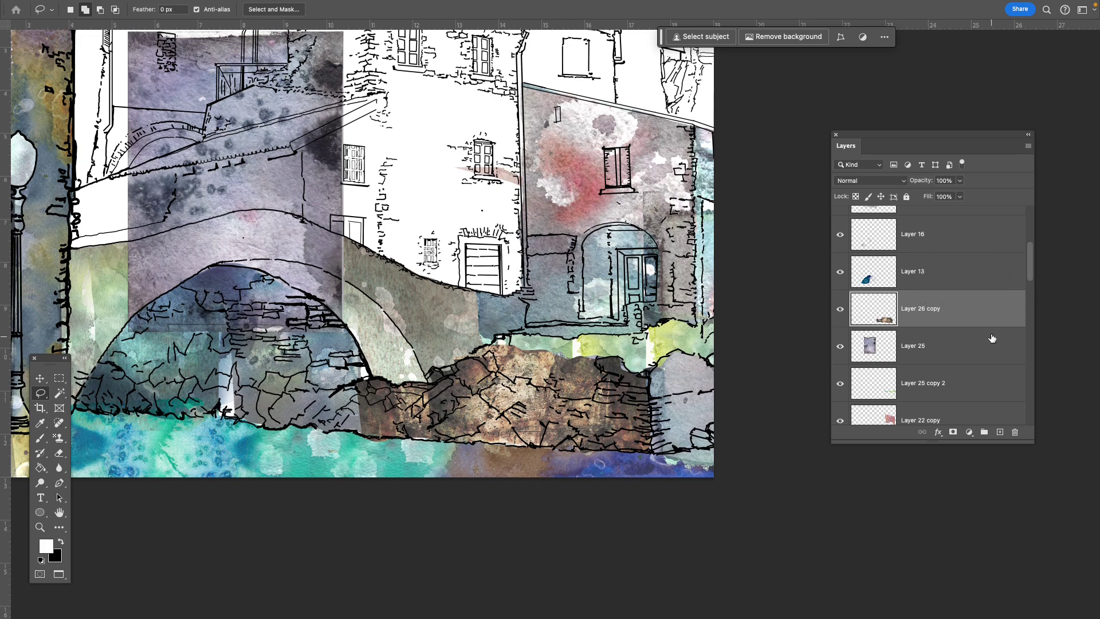
- Preview the blend modes from Luminosity up to Color Burn on the rock wall's grunge layer without applying one
click(886, 181)
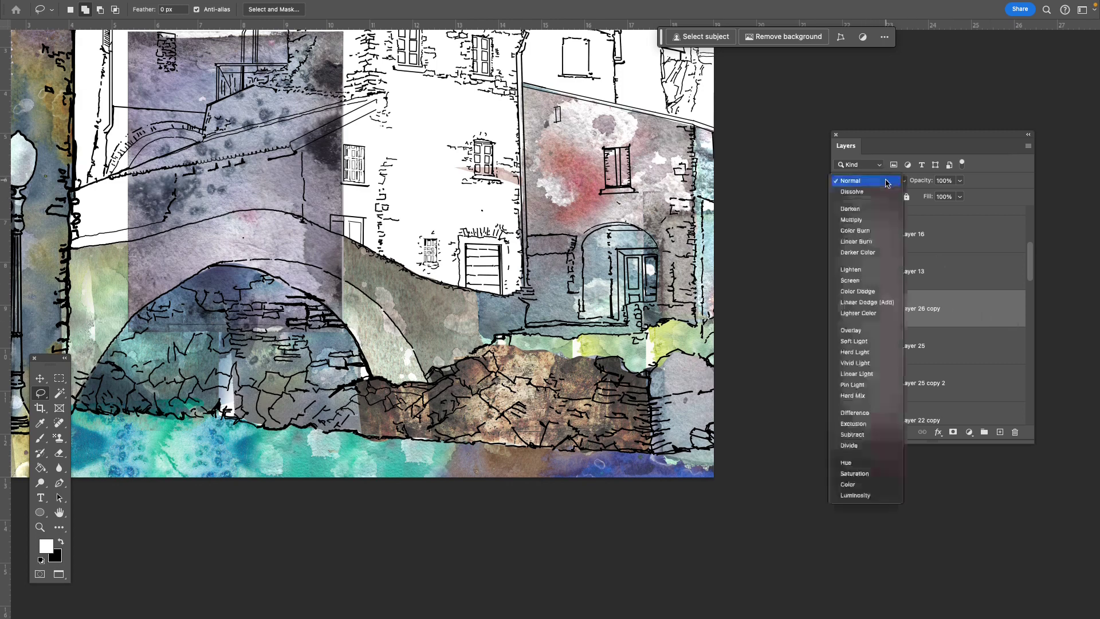
click(887, 182)
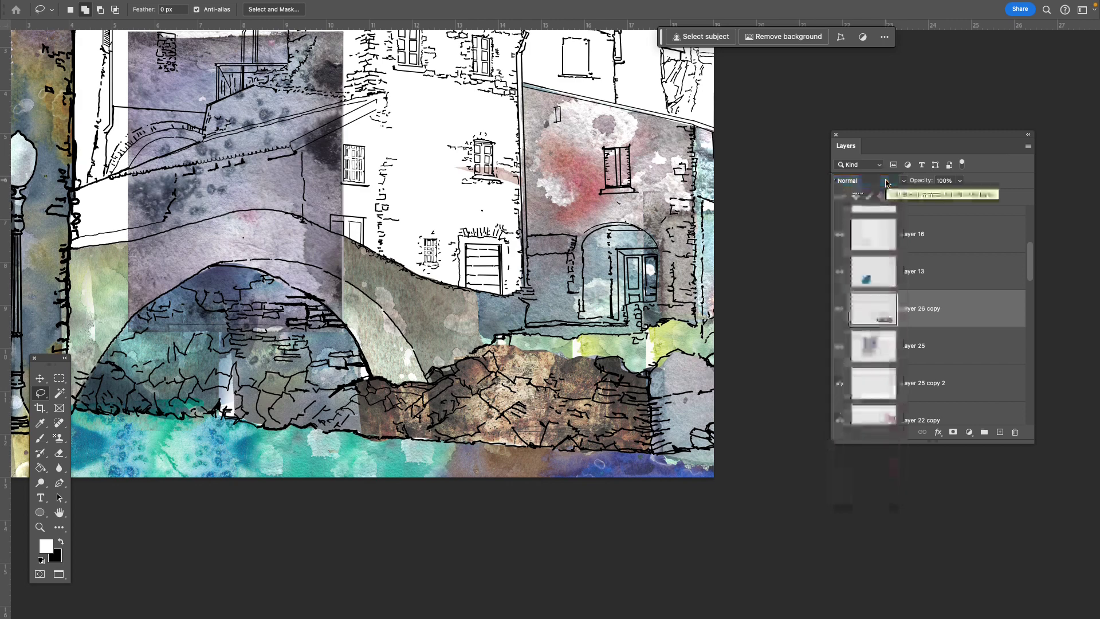
click(886, 182)
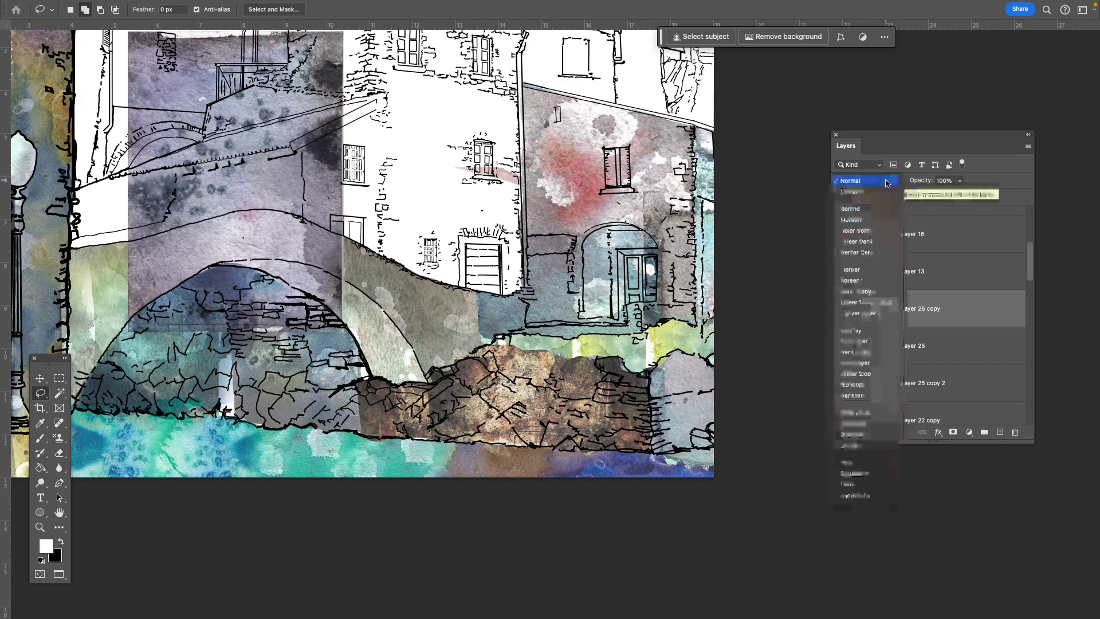
click(887, 182)
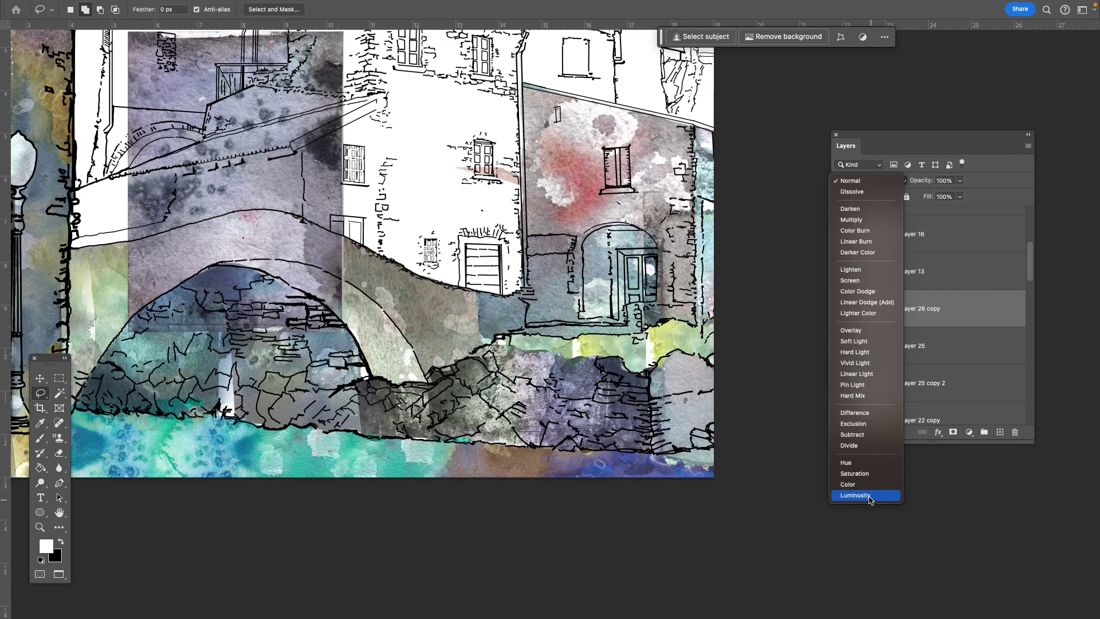
click(869, 496)
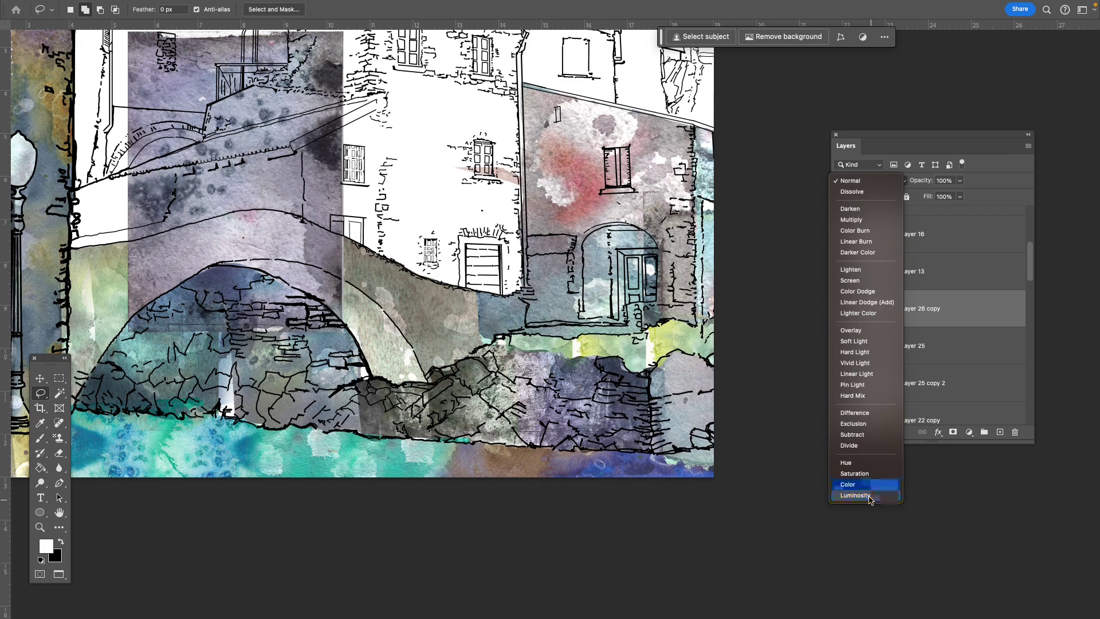
key(Up)
key(Up)
key(Up)
key(Up)
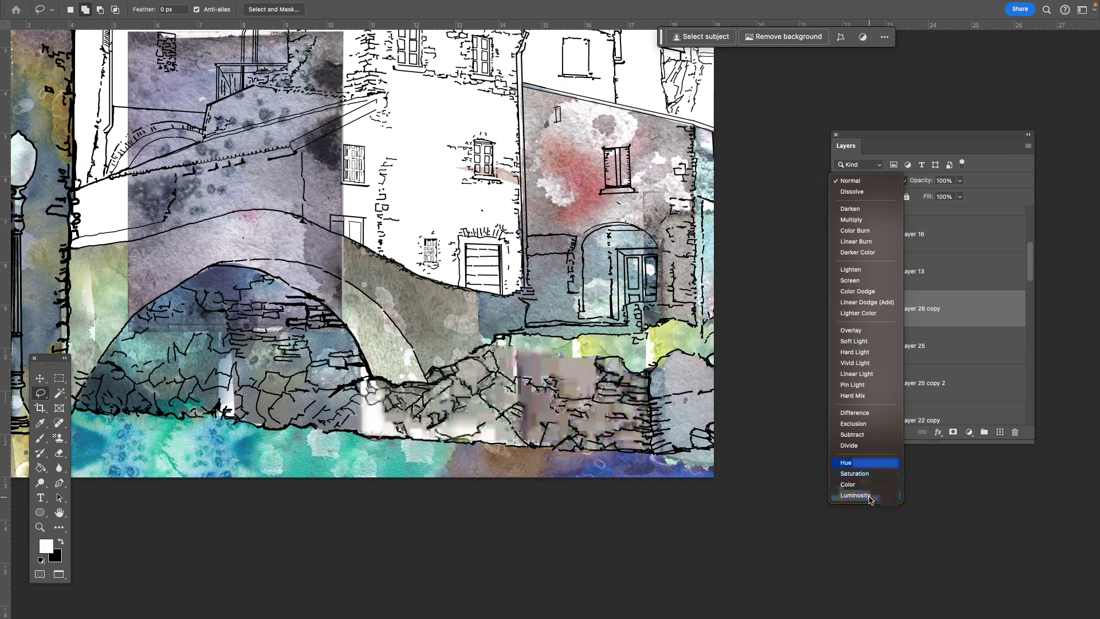
key(Up)
key(Up)
key(Up)
key(Up)
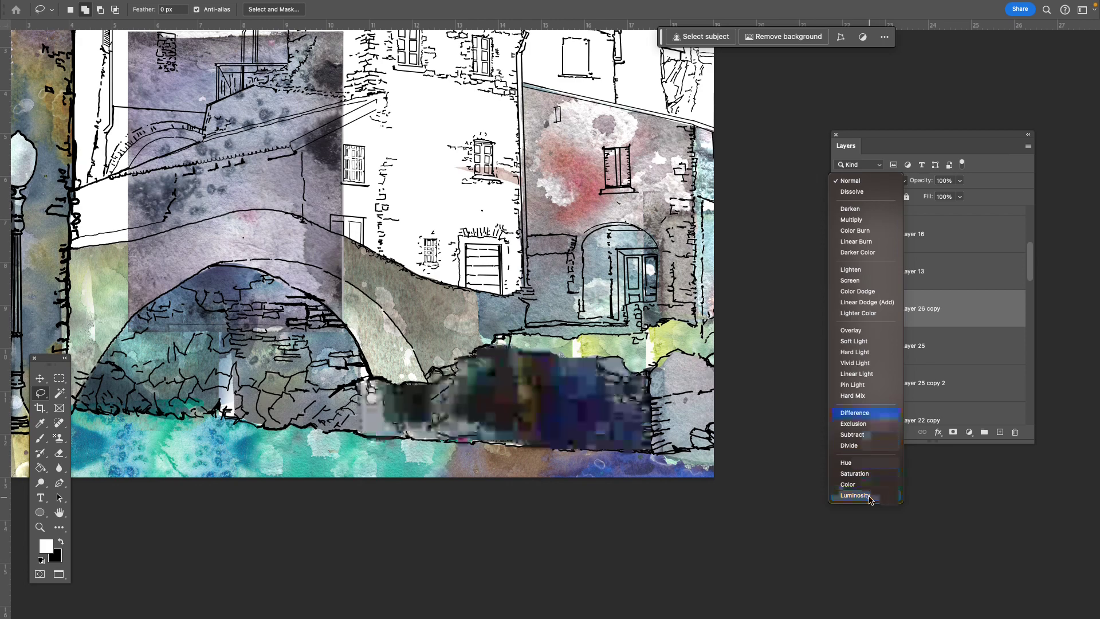
key(Up)
key(Up)
key(Up)
key(Up)
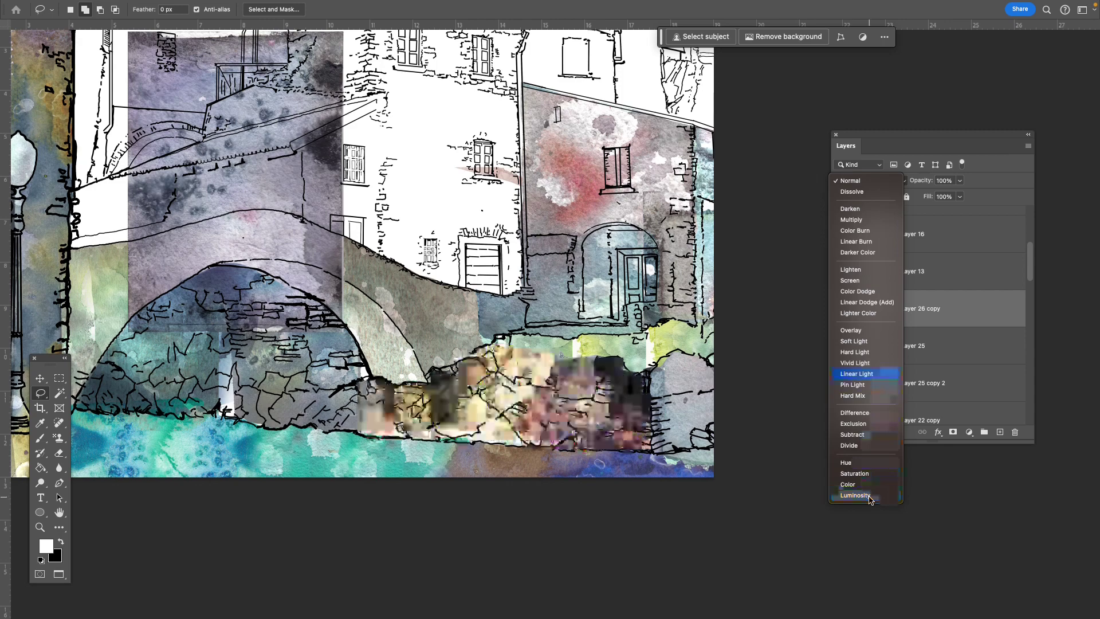
key(Up)
key(Up)
key(Up)
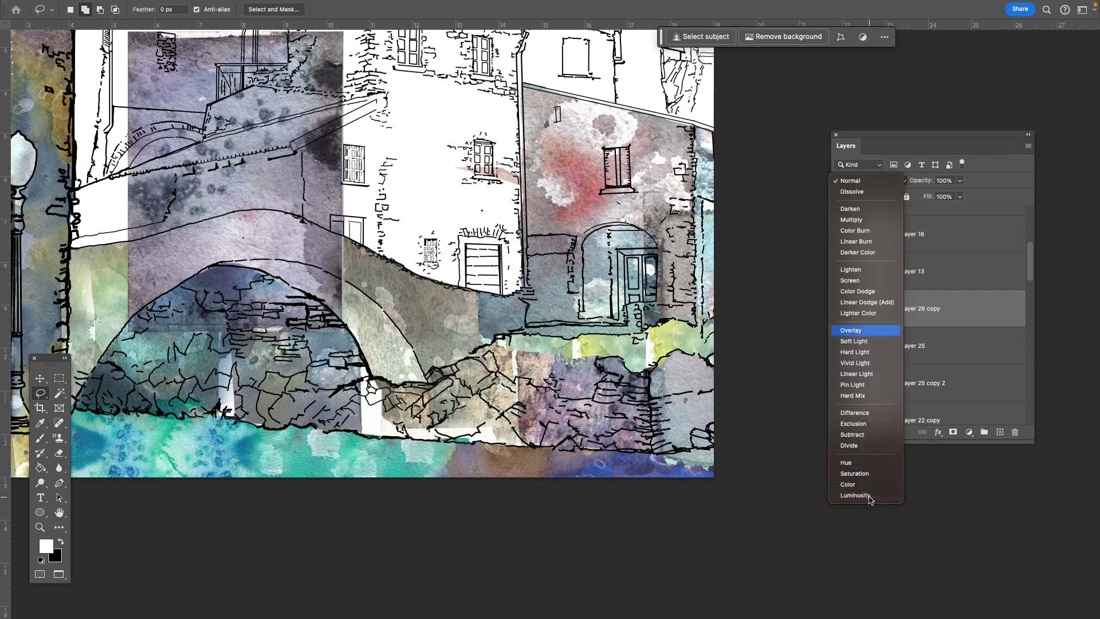
key(Up)
key(Up)
key(Up)
key(Up)
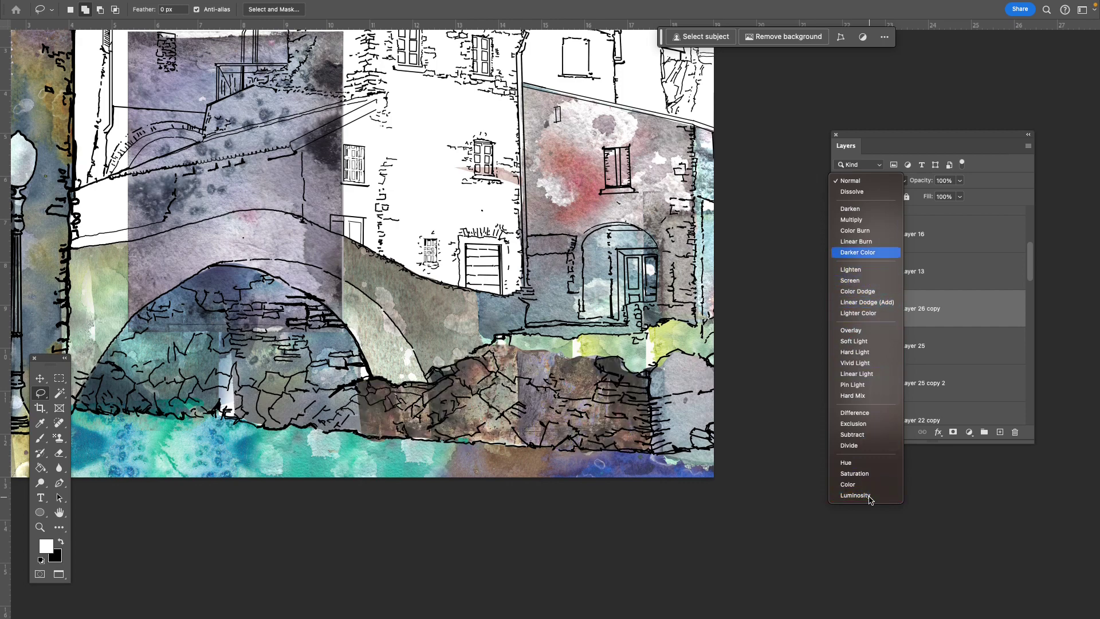
key(Up)
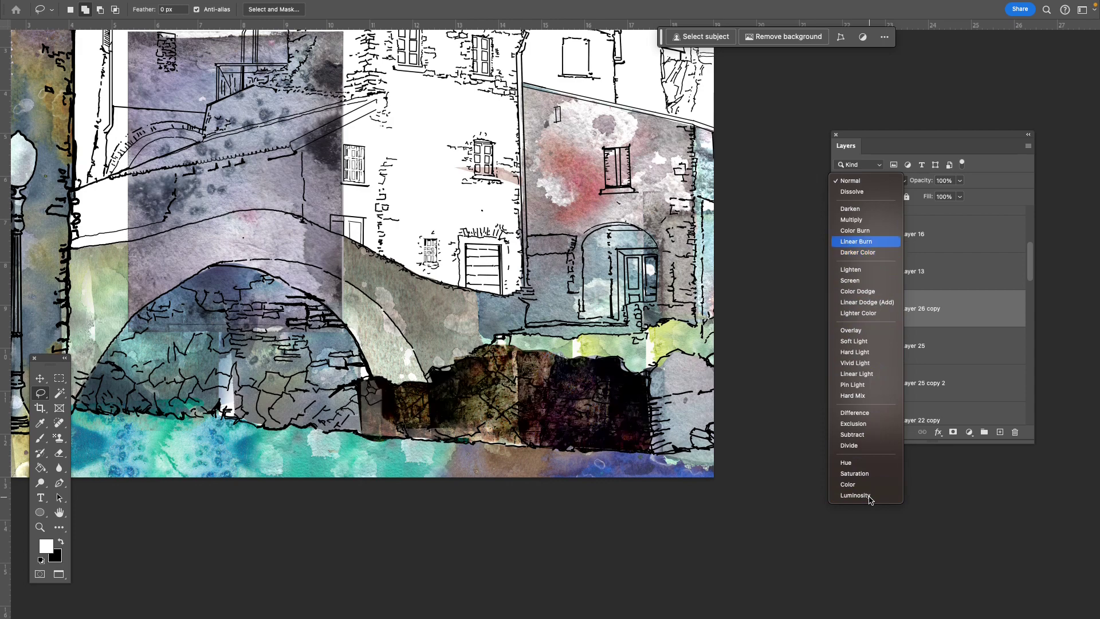
key(Up)
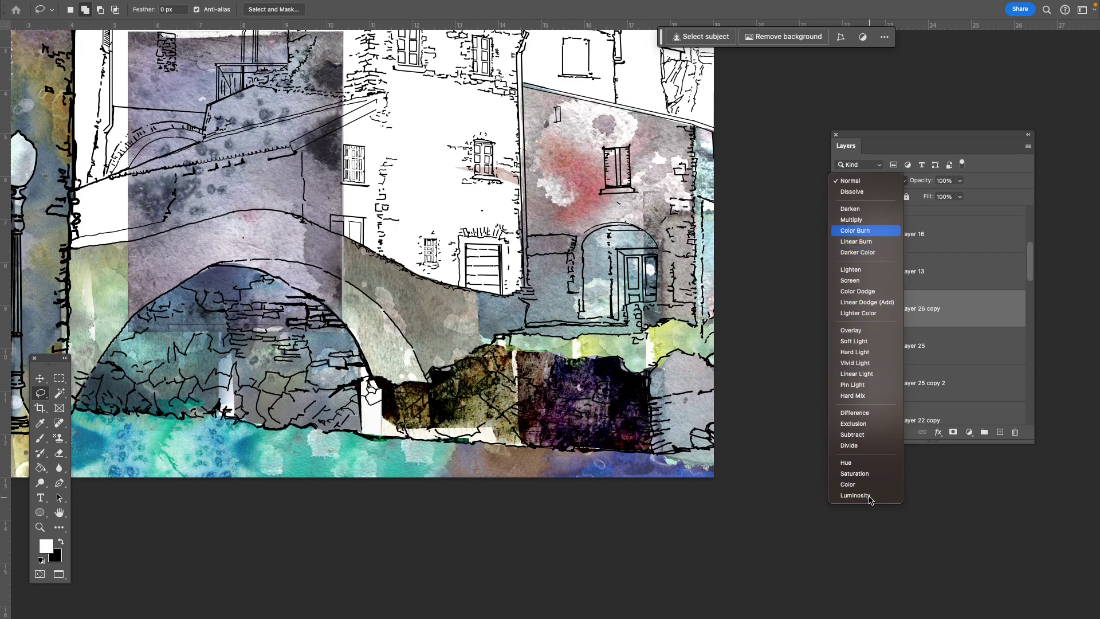
key(Escape)
key(super+minus)
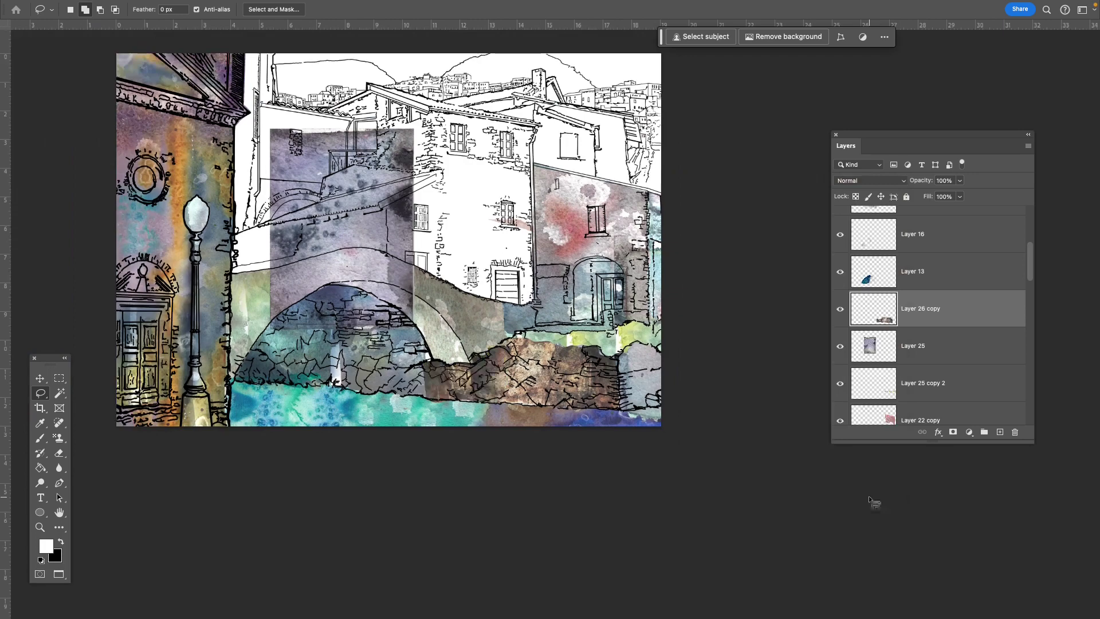
- Try Hard Mix on the rock wall's grunge layer and preview the blend modes from there up to Normal
click(860, 181)
click(870, 395)
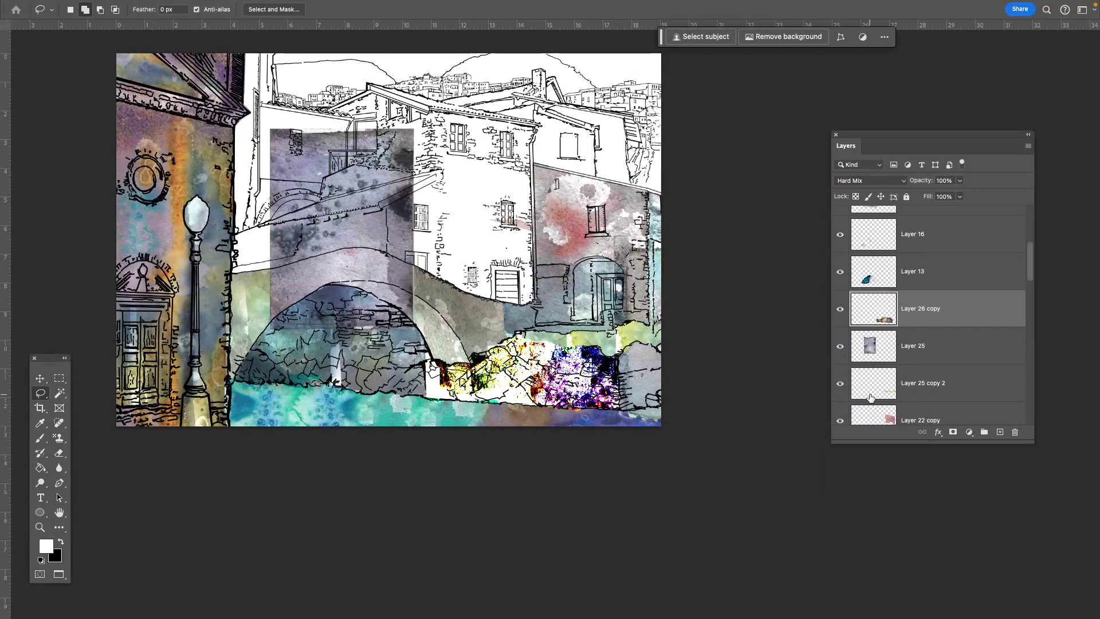
click(869, 181)
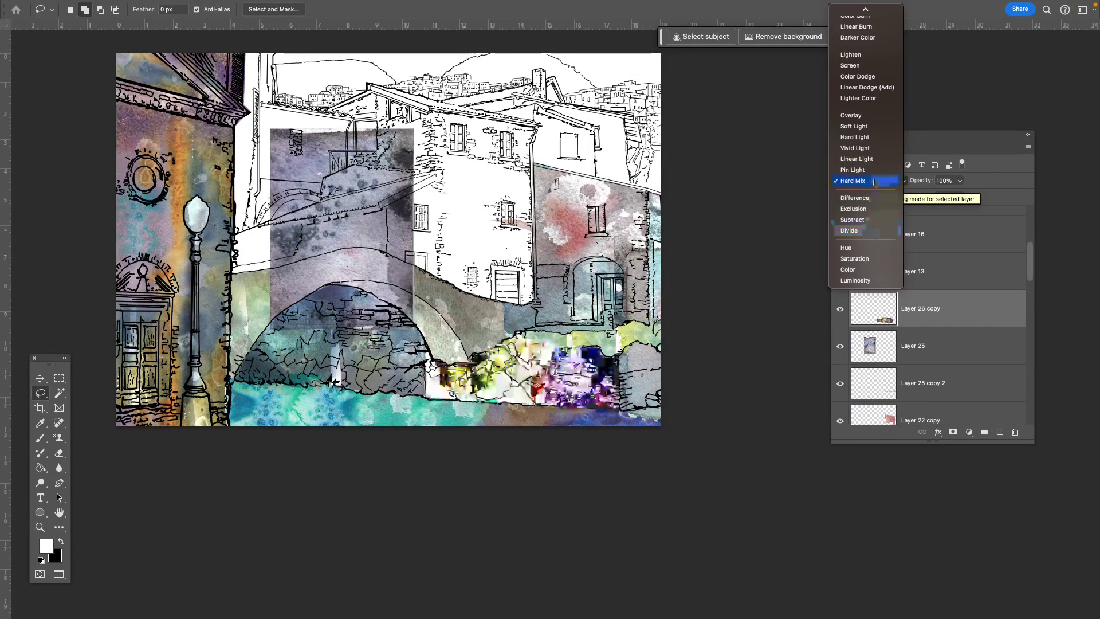
key(Up)
key(Up)
key(Up)
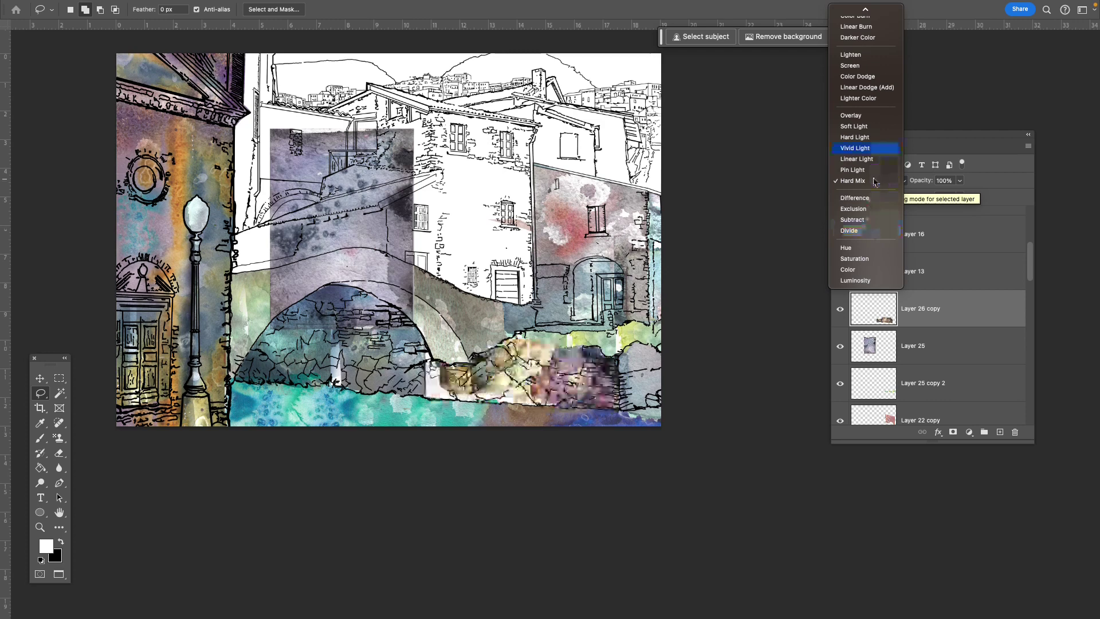
key(Up)
key(Up)
key(Up)
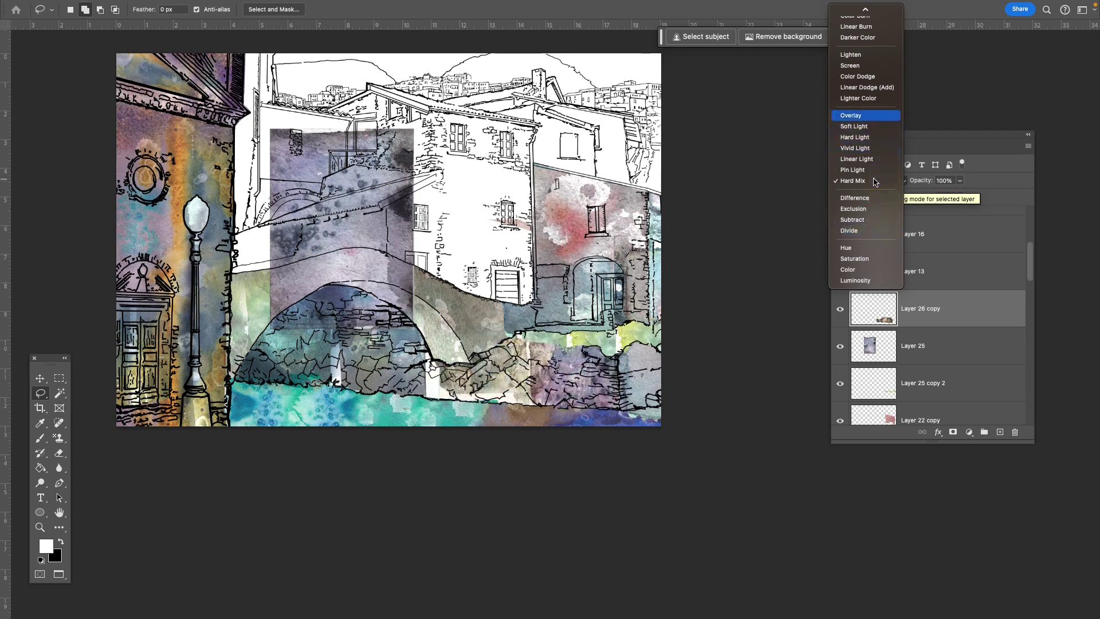
key(Up)
key(Up)
key(Up)
key(Up)
key(Up)
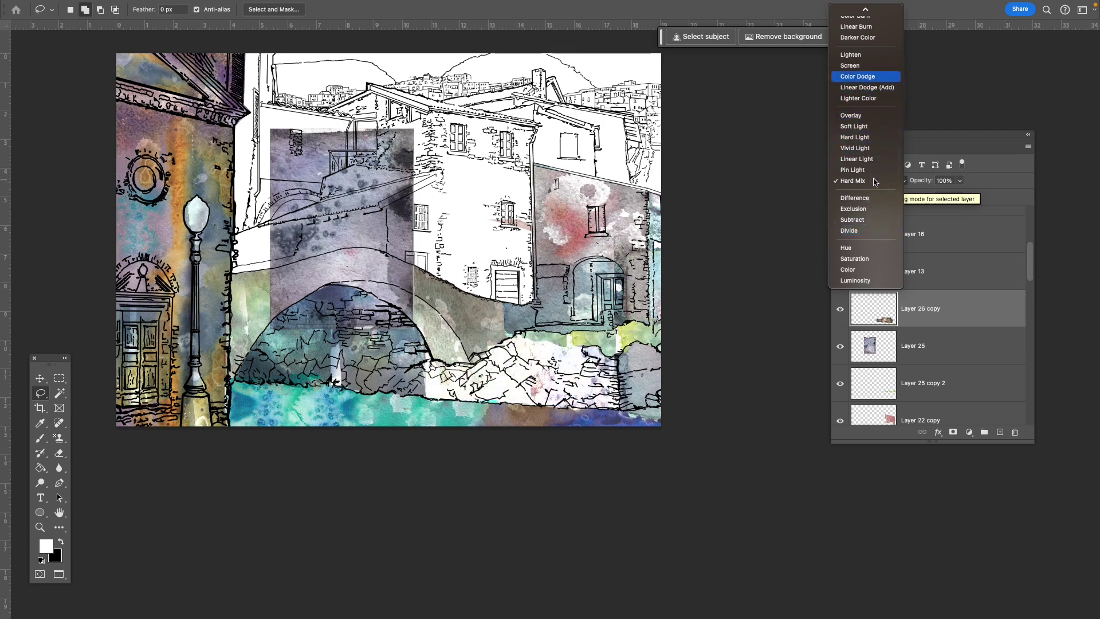
key(Up)
key(Up)
key(Up)
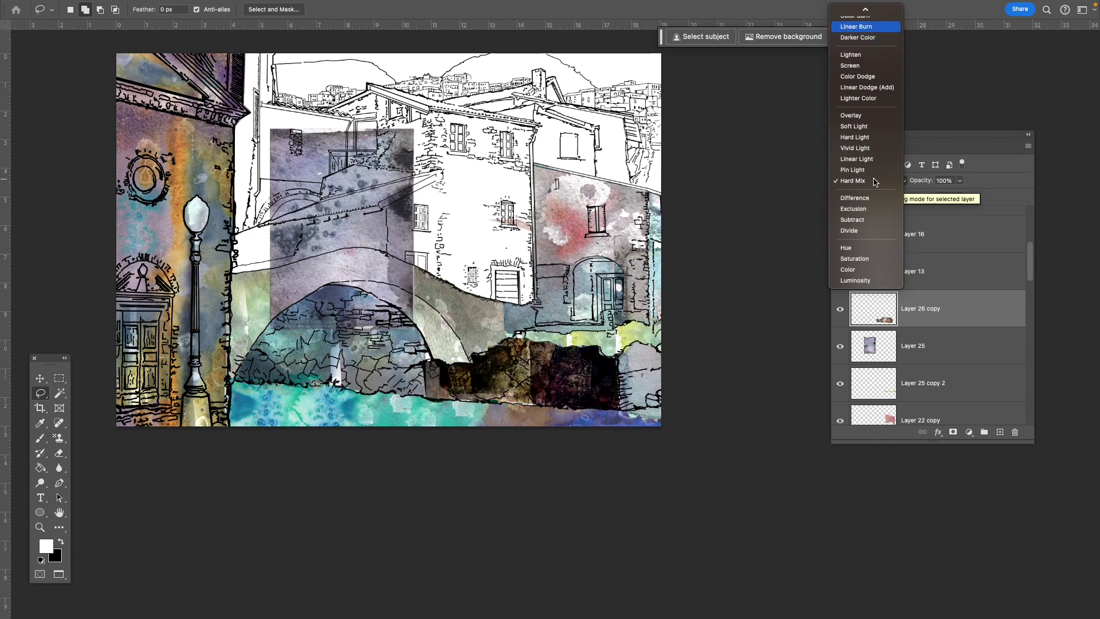
key(Up)
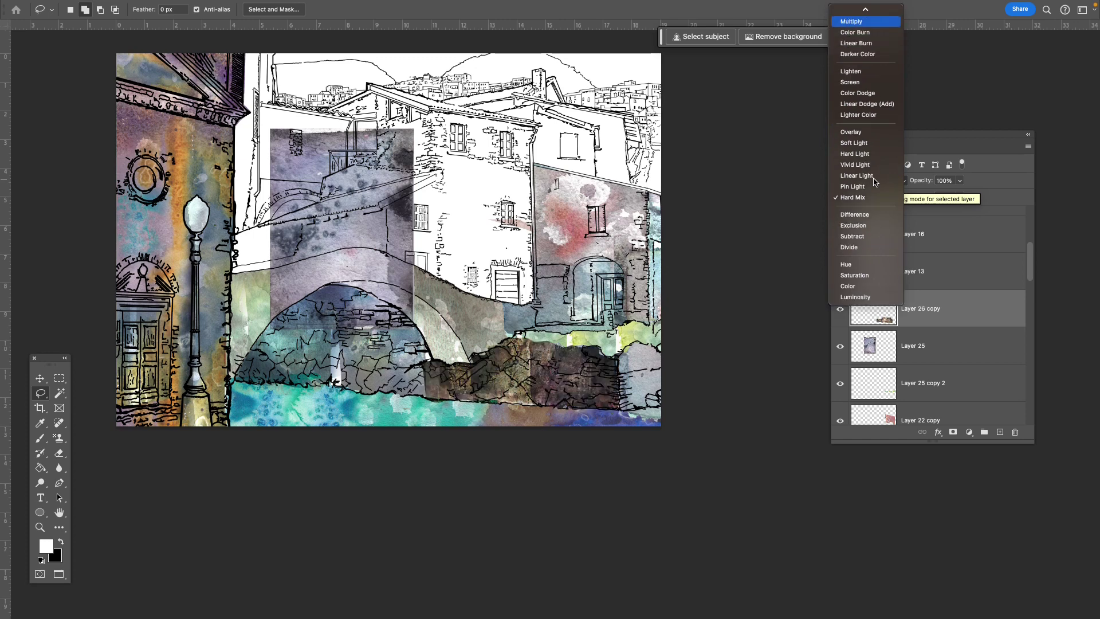
key(Up)
key(Up)
key(Up)
- Set the rock wall grunge layer's blend mode to Luminosity
key(Down)
key(Down)
key(Down)
key(Down)
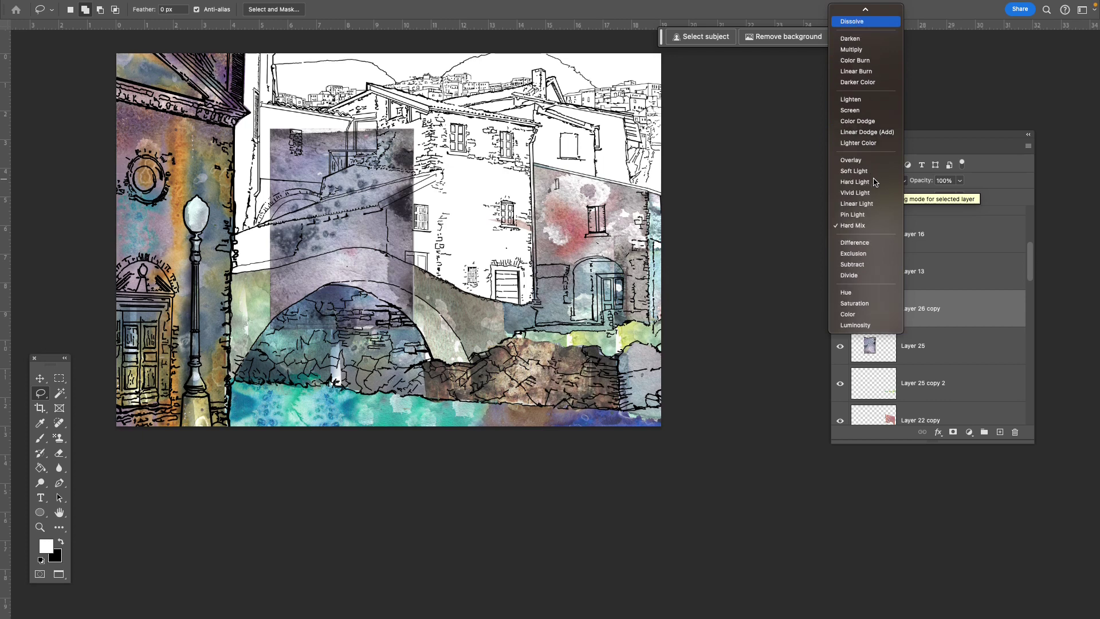
key(Down)
key(Down)
key(Down)
key(Down)
key(Down)
key(Down)
key(Down)
key(Down)
key(Down)
key(Down)
key(Down)
key(Down)
key(Down)
key(Down)
key(Down)
key(Down)
key(Down)
key(Down)
key(Down)
key(Down)
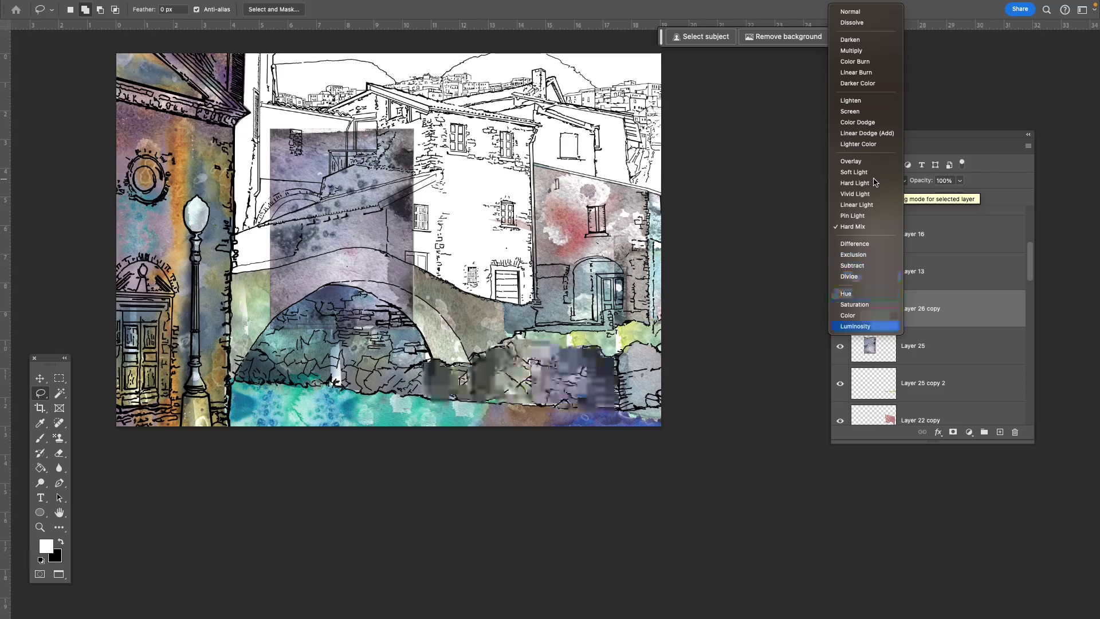
key(Return)
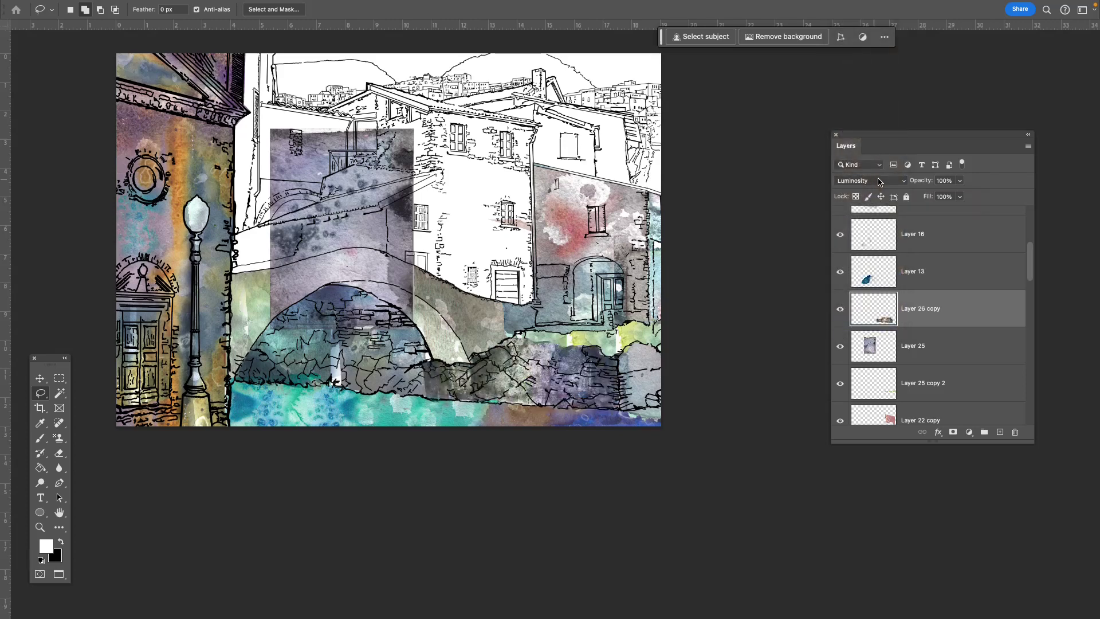
- Toggle the grunge layer's visibility to compare the rock wall with and without the Luminosity texture
click(839, 310)
click(840, 310)
click(839, 310)
click(840, 310)
click(839, 310)
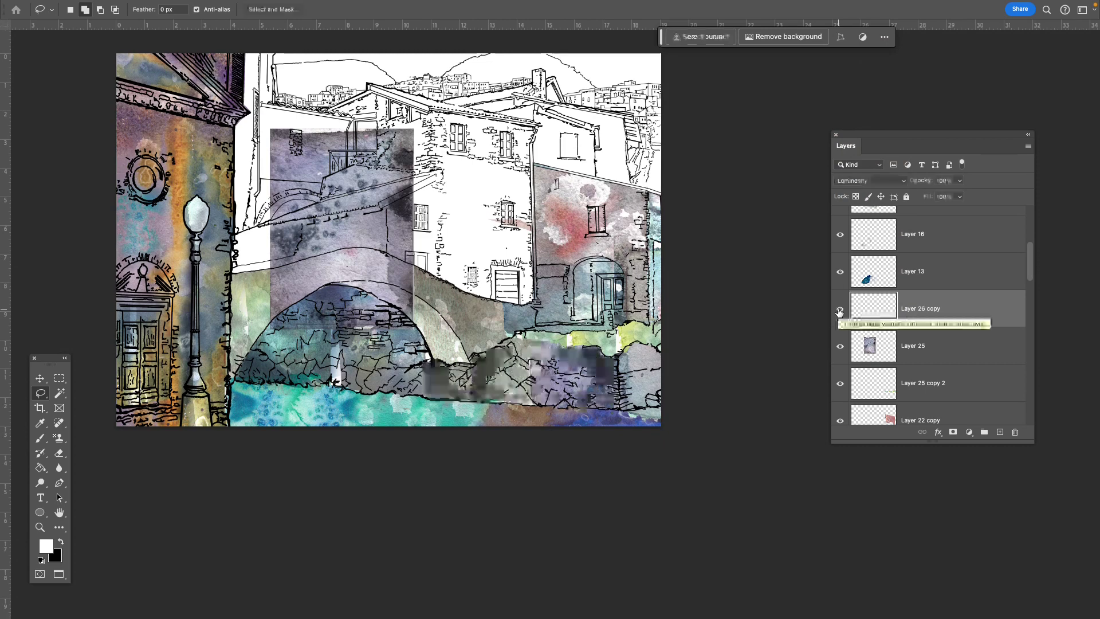
click(839, 310)
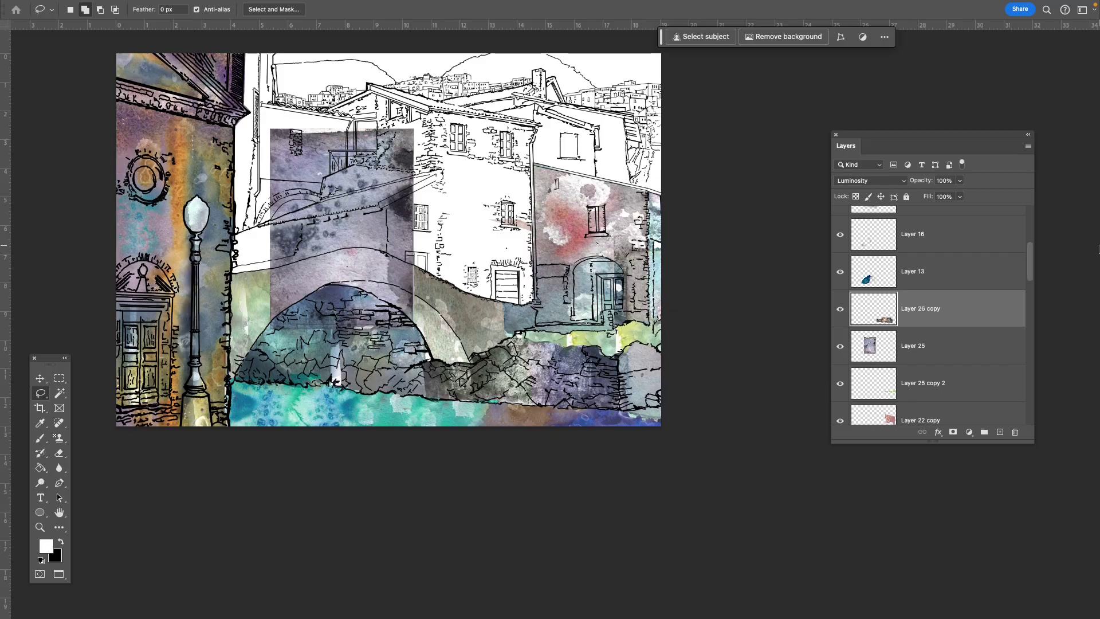
- Set up the Eraser with a Soft Round brush at 13% opacity for the rock wall's grunge
key(ctrl+plus)
key(ctrl+plus)
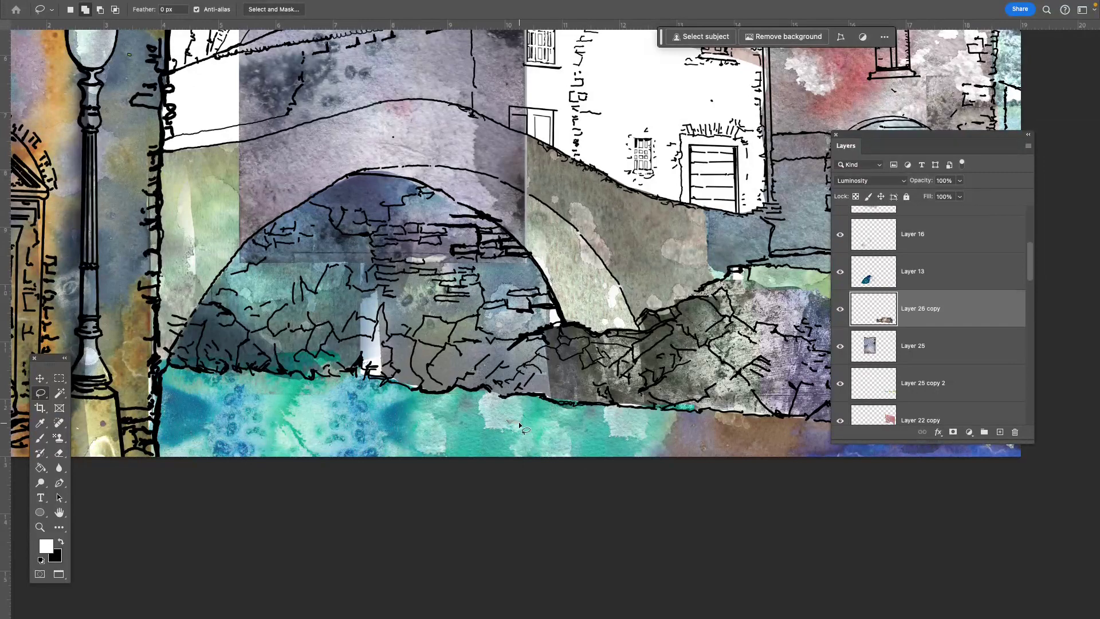
key(e)
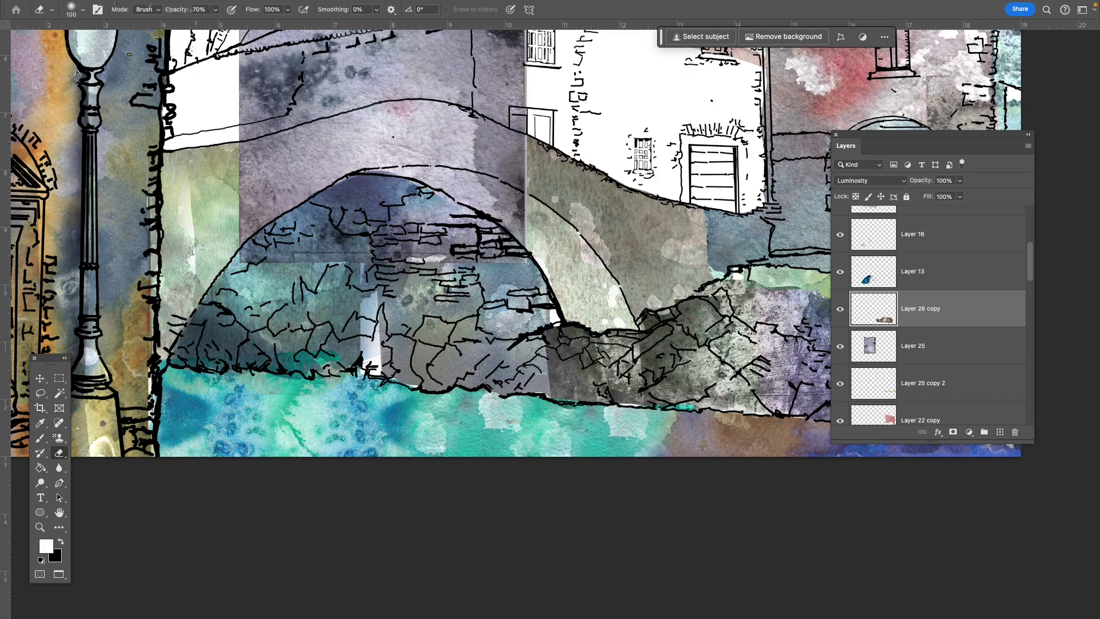
click(85, 11)
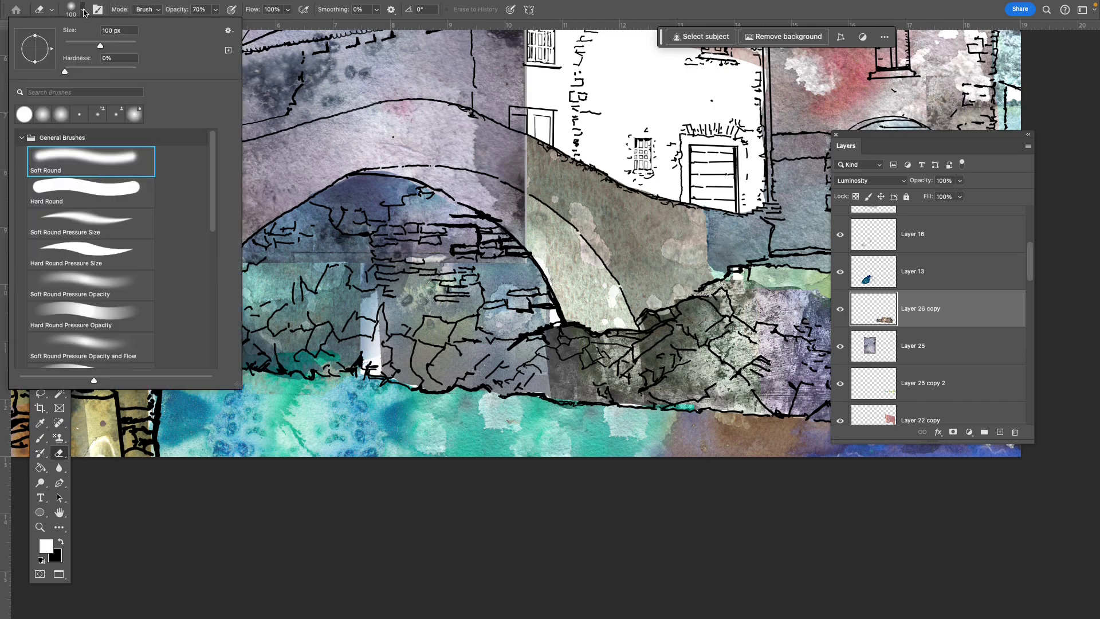
click(80, 168)
click(562, 17)
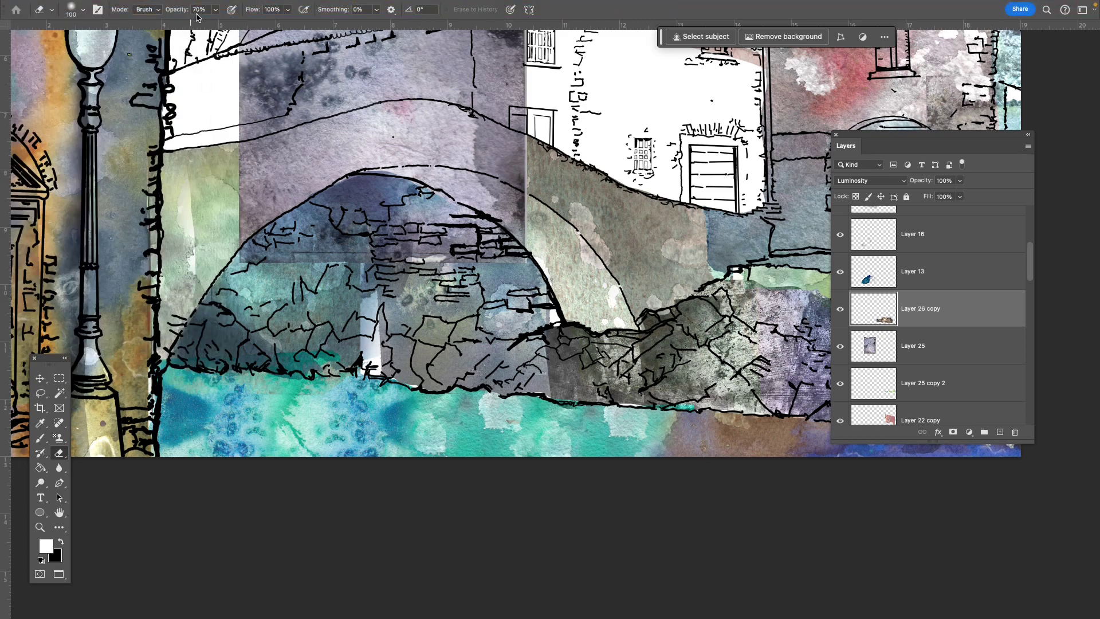
click(217, 11)
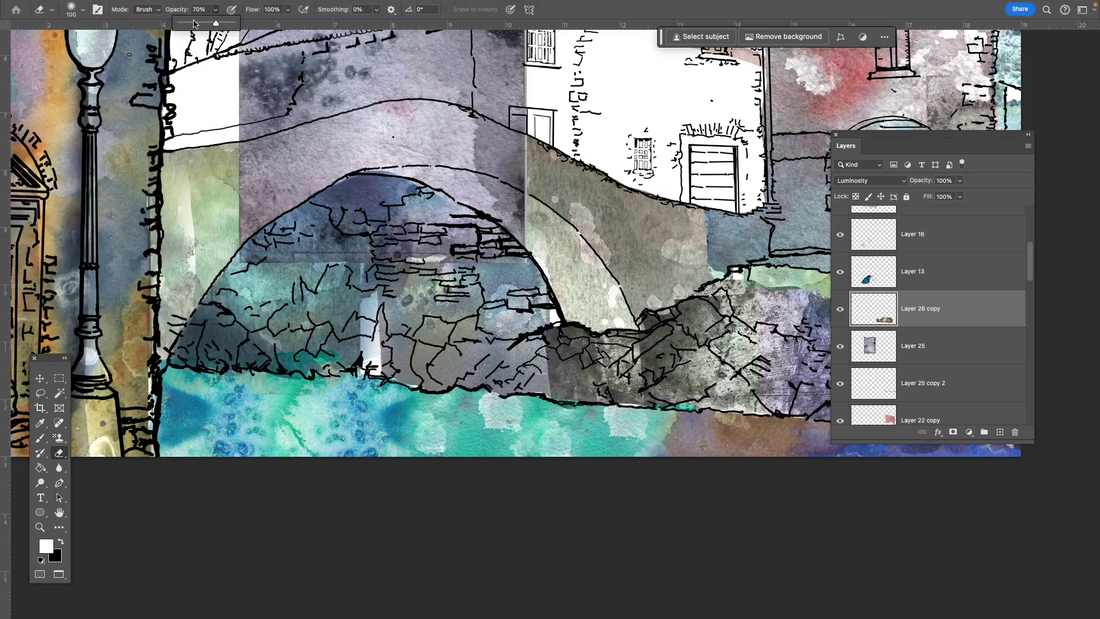
mouse_move(189, 24)
mouse_down()
mouse_move(207, 55)
mouse_move(198, 38)
mouse_up()
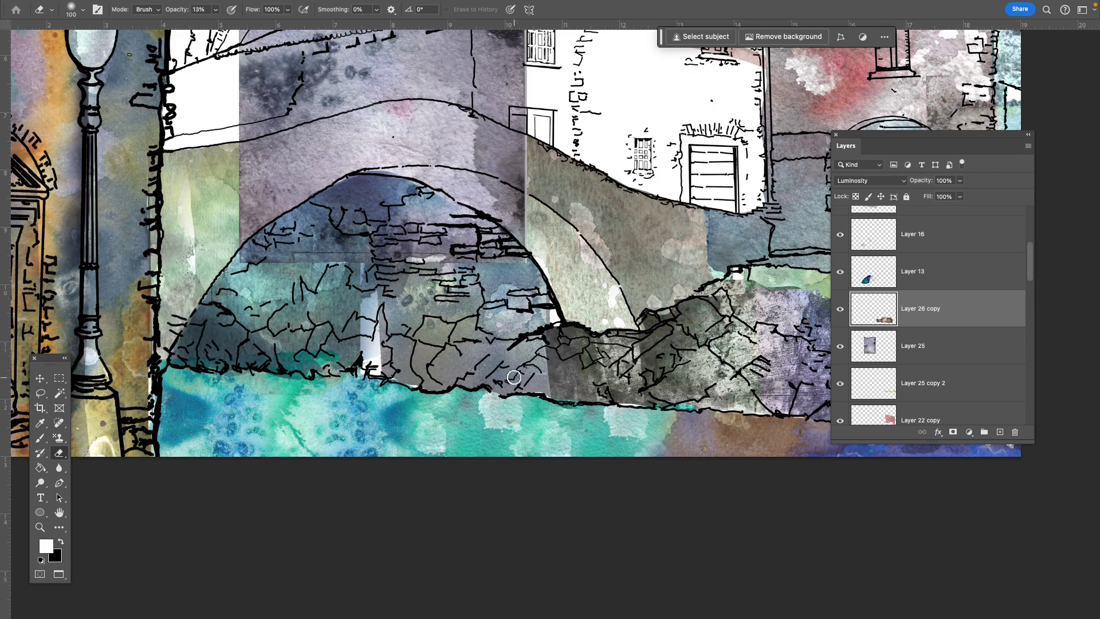
- Size the eraser to 175 px and soften the grunge's hard vertical edge beside the foot of the bridge arch
key(bracketright)
key(bracketright)
key(bracketright)
key(bracketright)
key(bracketright)
key(bracketright)
key(bracketright)
key(bracketright)
key(bracketright)
key(bracketright)
key(bracketright)
key(bracketright)
key(bracketleft)
key(bracketleft)
key(bracketleft)
key(bracketleft)
key(bracketleft)
key(bracketleft)
key(bracketleft)
key(bracketleft)
key(bracketleft)
key(bracketleft)
key(bracketleft)
key(bracketleft)
key(bracketright)
key(bracketright)
key(bracketright)
mouse_move(538, 346)
mouse_down()
mouse_move(549, 425)
mouse_move(539, 278)
mouse_move(560, 438)
mouse_move(560, 275)
mouse_move(559, 395)
mouse_up()
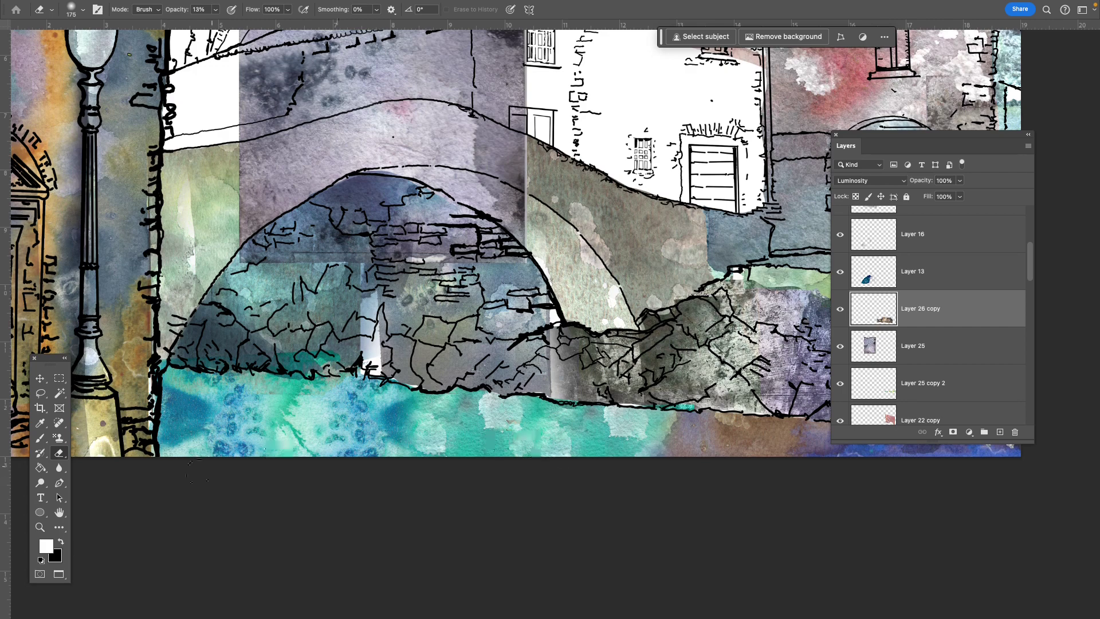
- Undo and redo the erasure to compare the grunge's edge on the rock wall before and after softening
key(super+z)
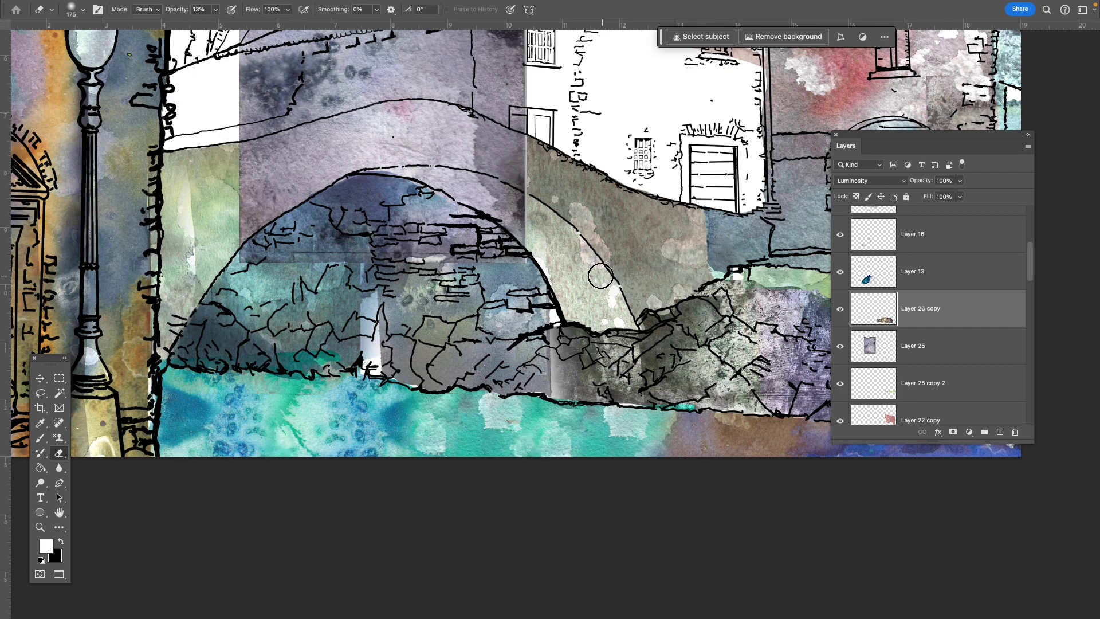
key(super+shift+z)
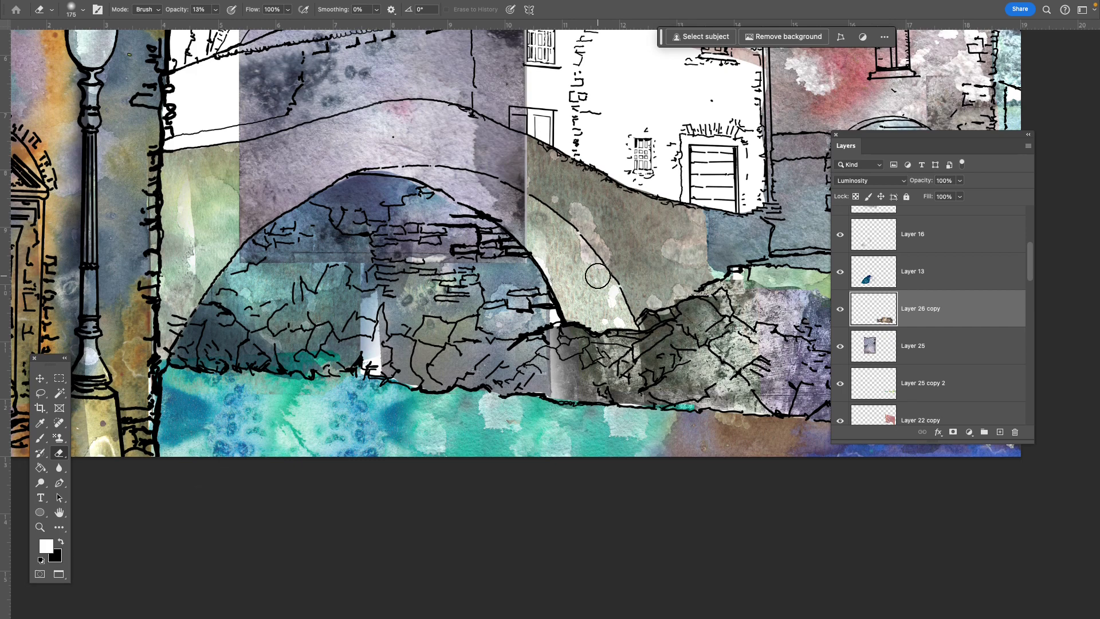
key(super+z)
key(super+z)
key(super+z)
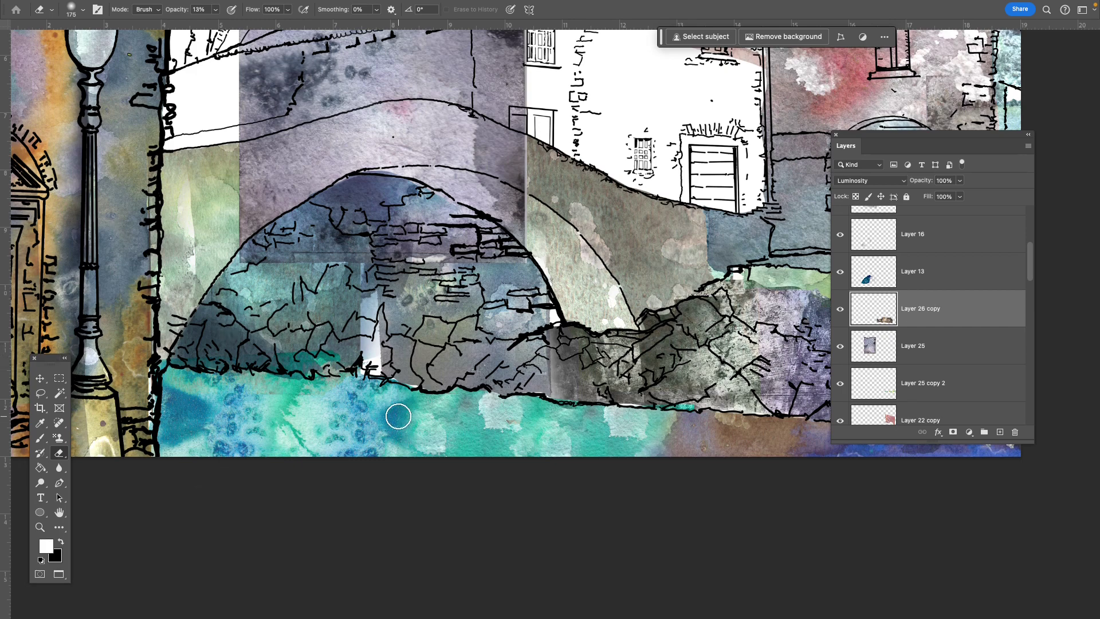
- Toggle the visibility of the purple texture over the bridge and review the rock wall within the whole scene
drag(628, 331, 416, 380)
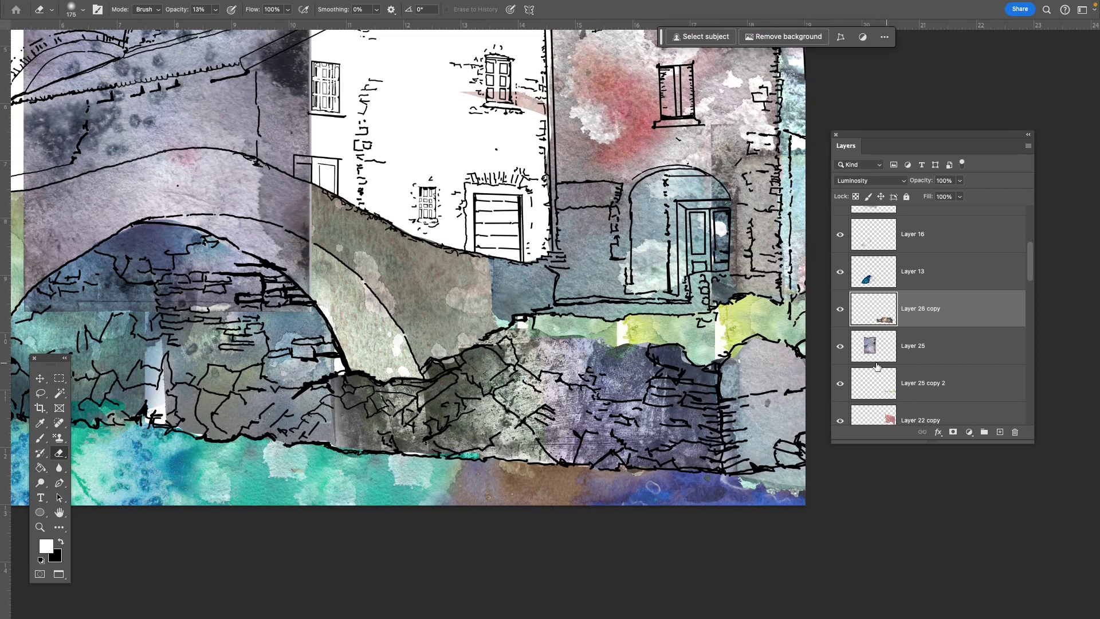
click(841, 346)
click(841, 346)
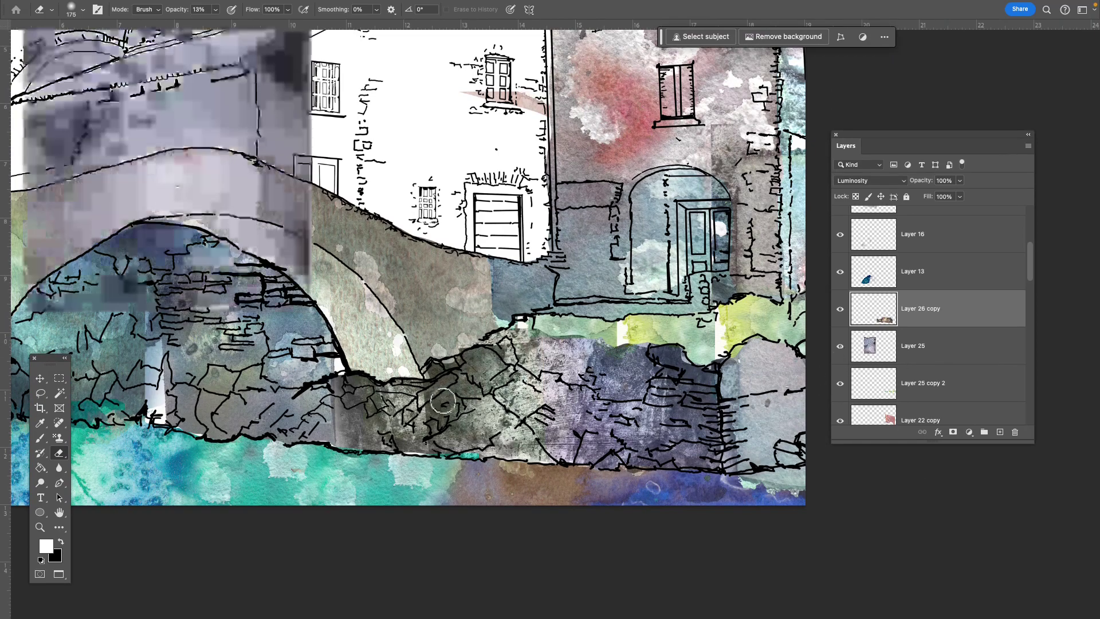
scroll(550, 320, up, 3)
scroll(520, 328, down, 3)
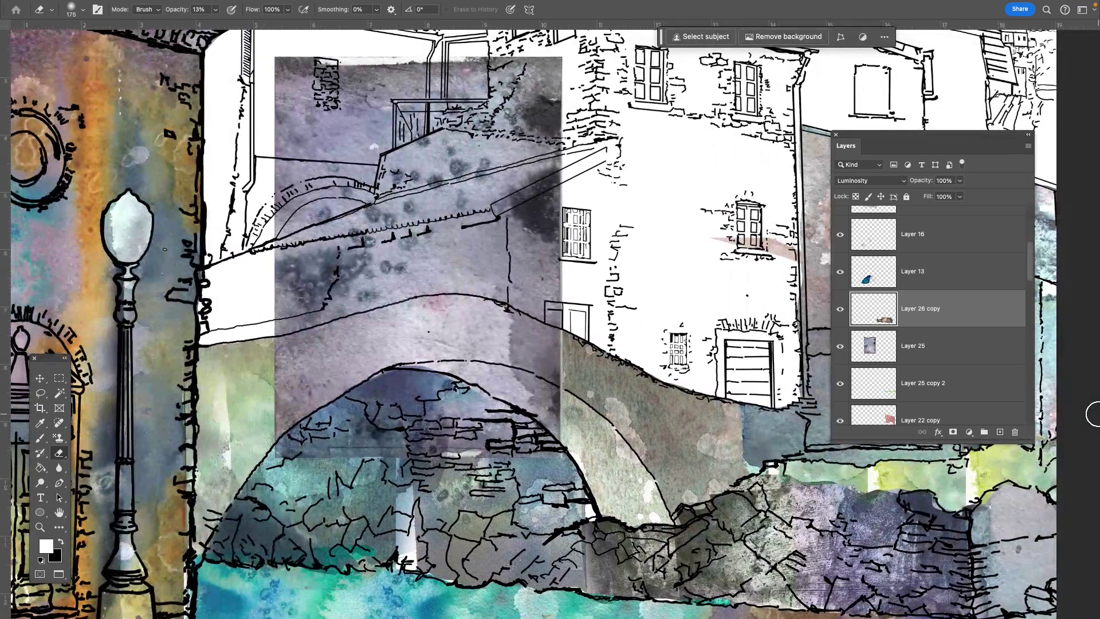
scroll(1097, 417, down, 3)
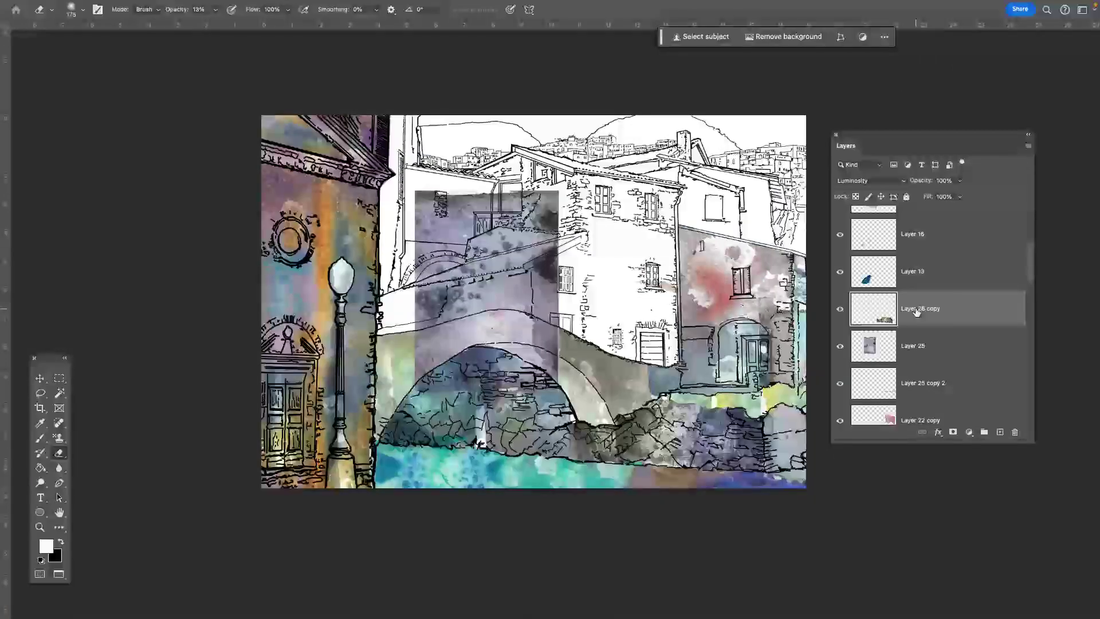
- Leave full-screen mode to show the document windows and check the bridge and middle building in the reference photo
key(f)
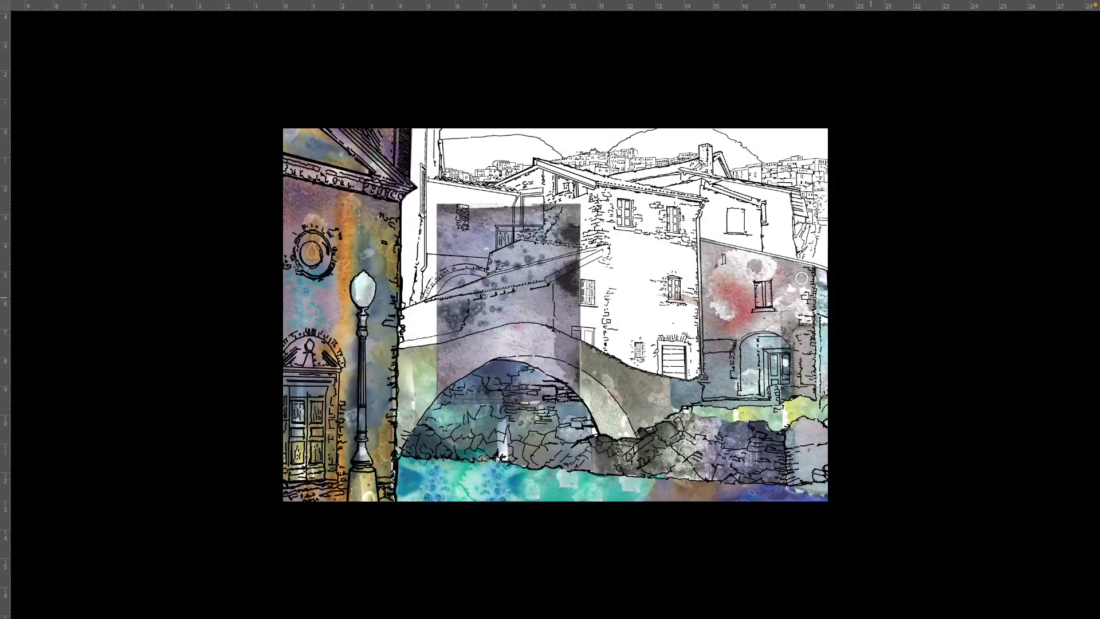
key(f)
click(135, 323)
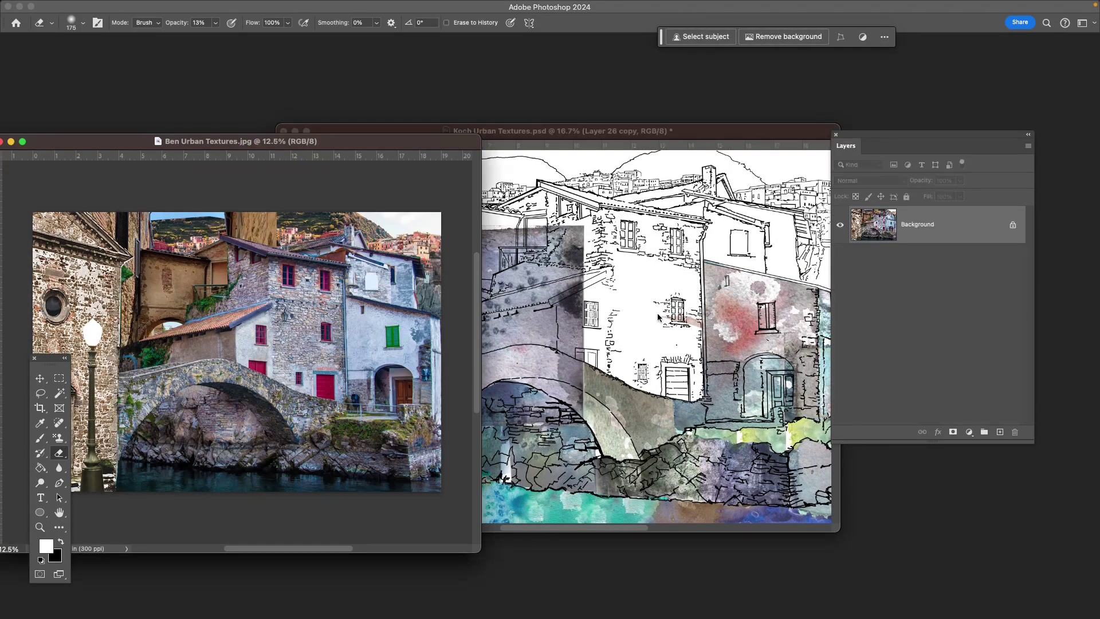
click(563, 346)
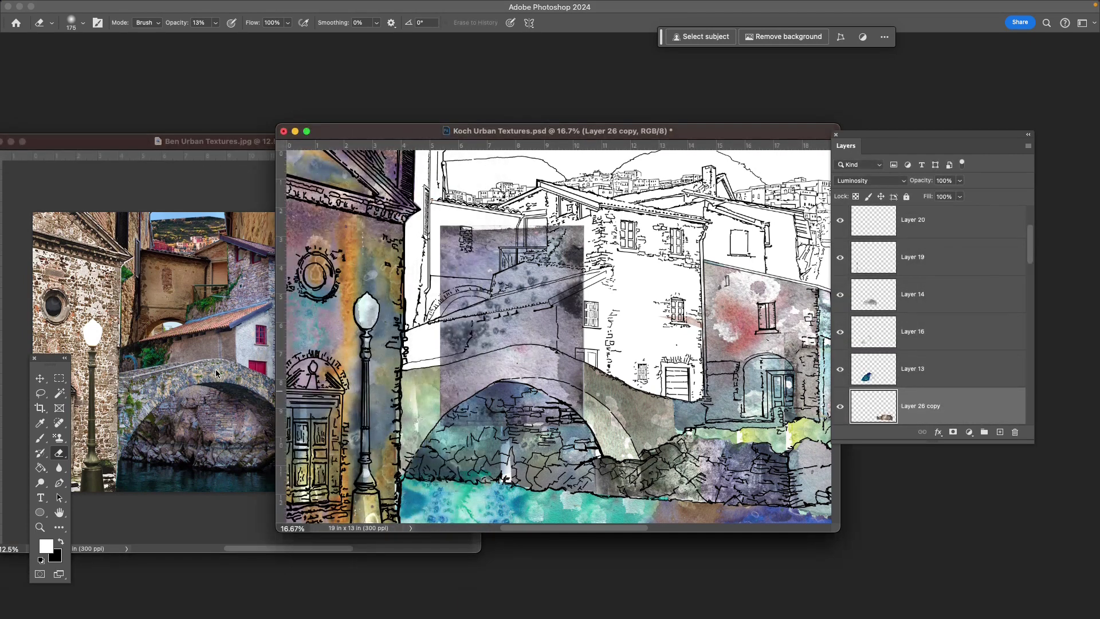
key(v)
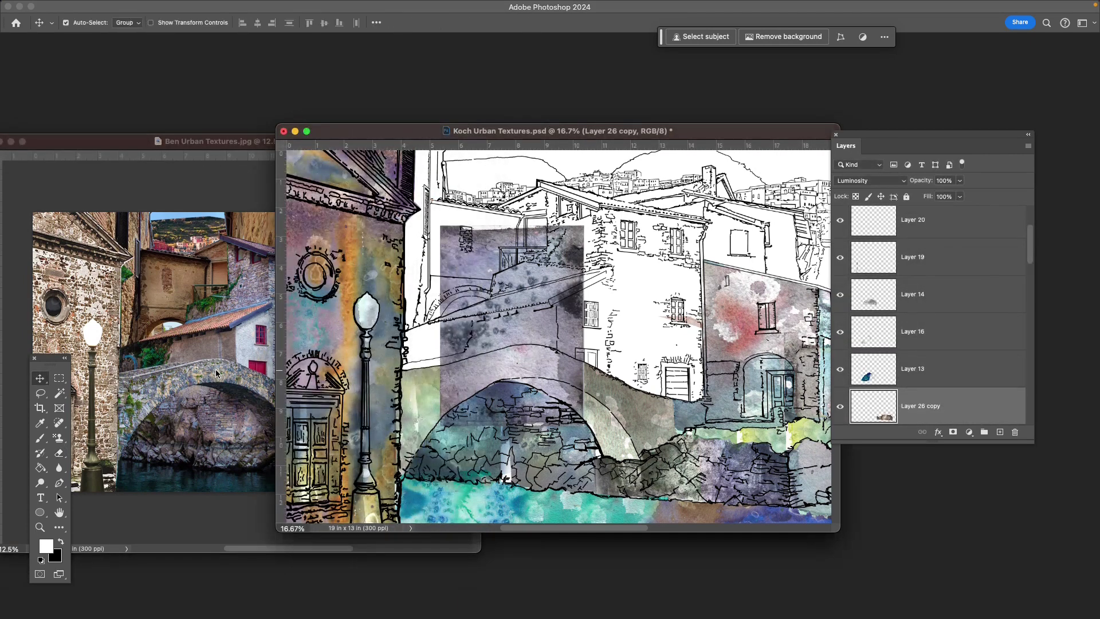
click(178, 371)
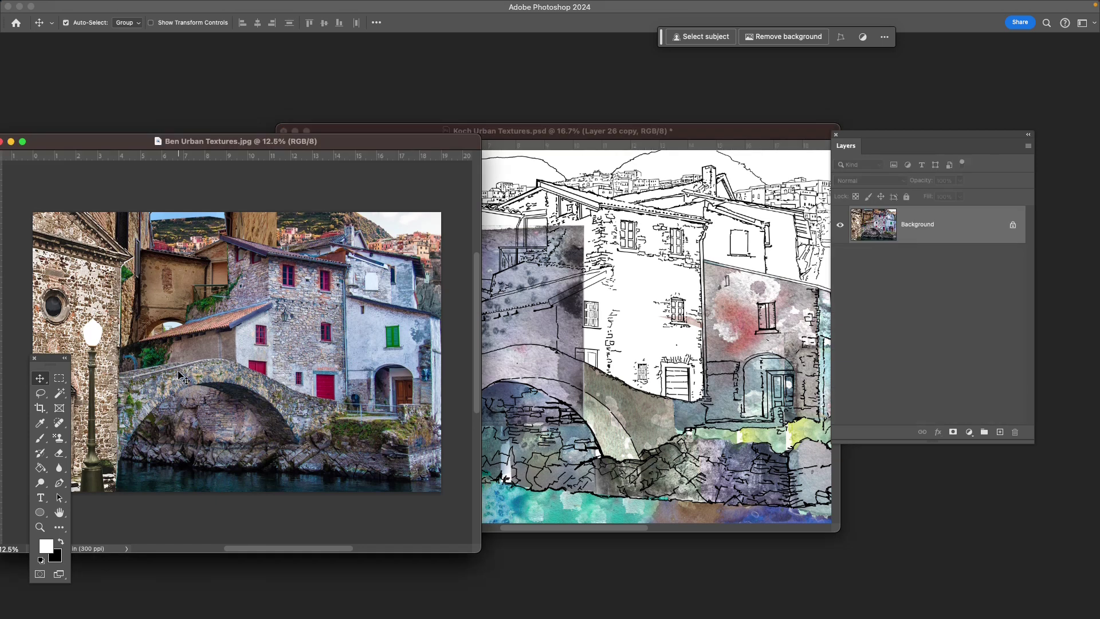
- Move the purple texture over the tall middle building and scale it to 104.24% so it covers the façade down to the base
drag(182, 379, 641, 270)
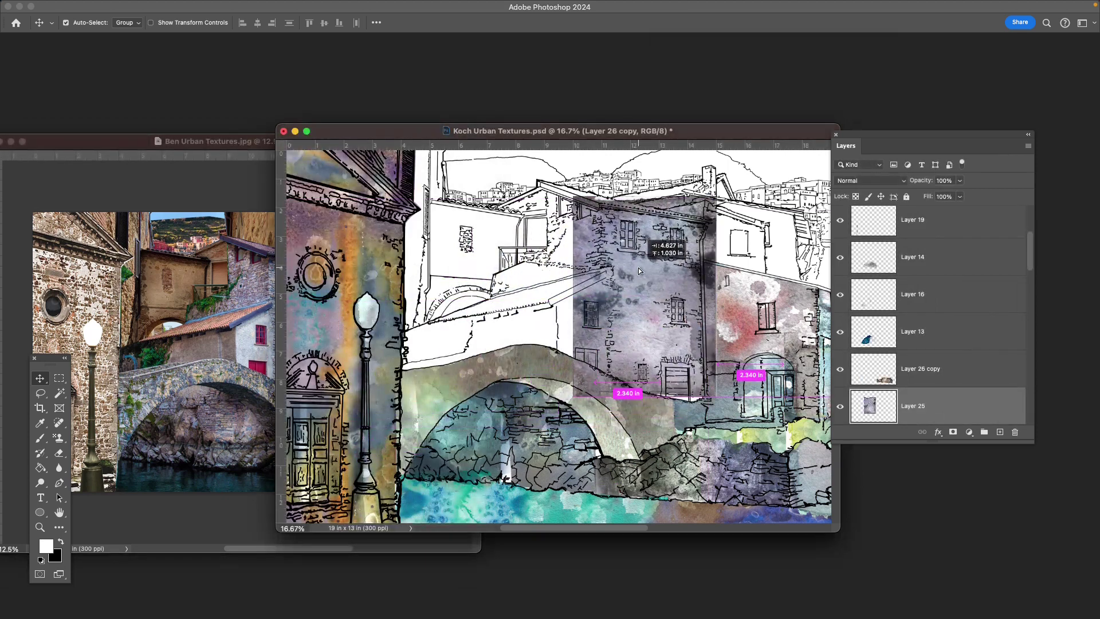
drag(640, 270, 640, 270)
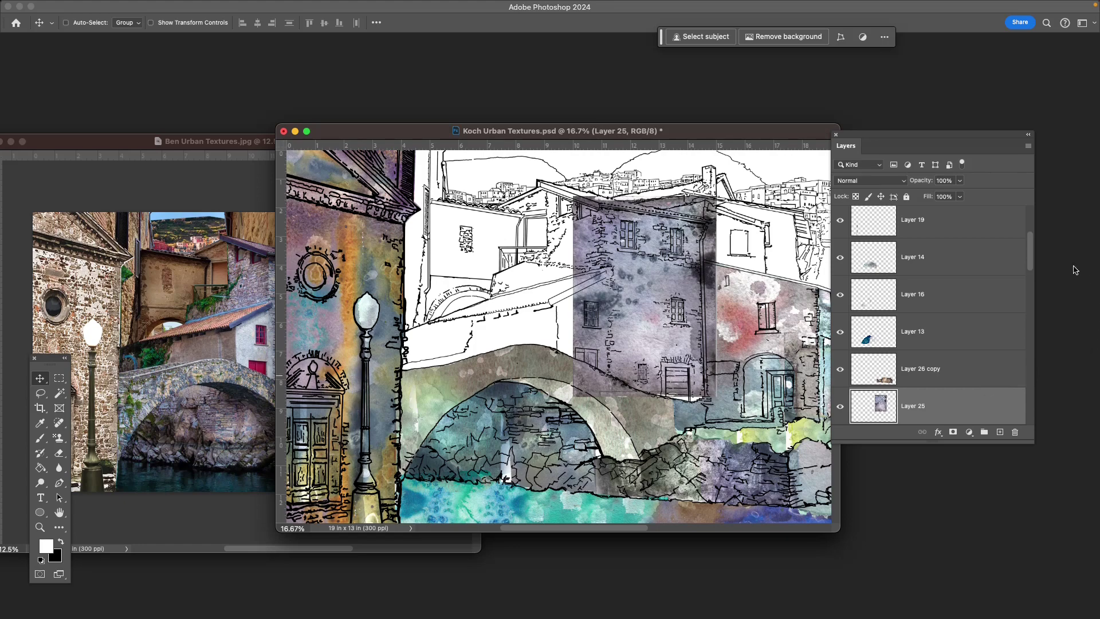
key(super+equal)
key(super+equal)
drag(696, 410, 534, 394)
key(super+t)
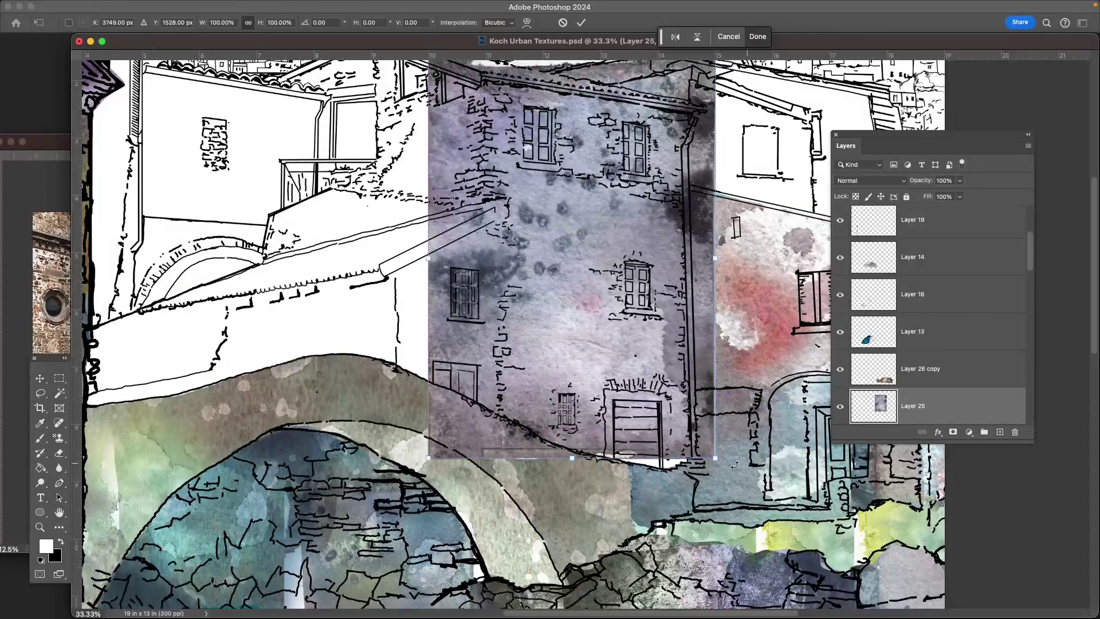
drag(714, 460, 726, 477)
drag(608, 228, 523, 286)
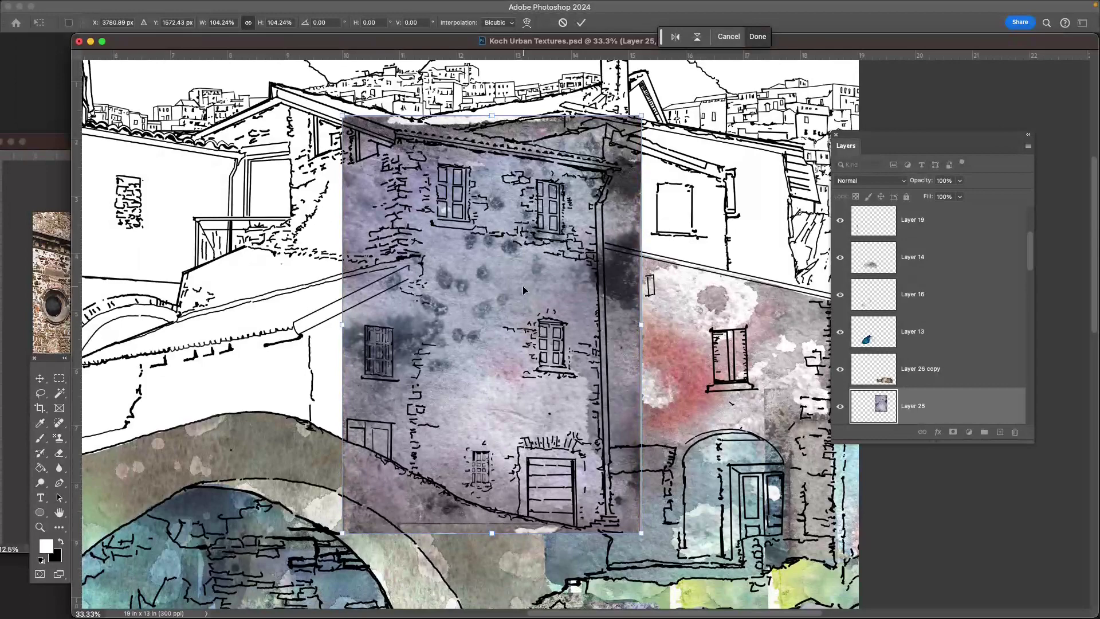
- Choose the Polygonal Lasso, check the middle building's shape in the reference photo, move the photo aside and return to the artwork
click(40, 392)
click(79, 404)
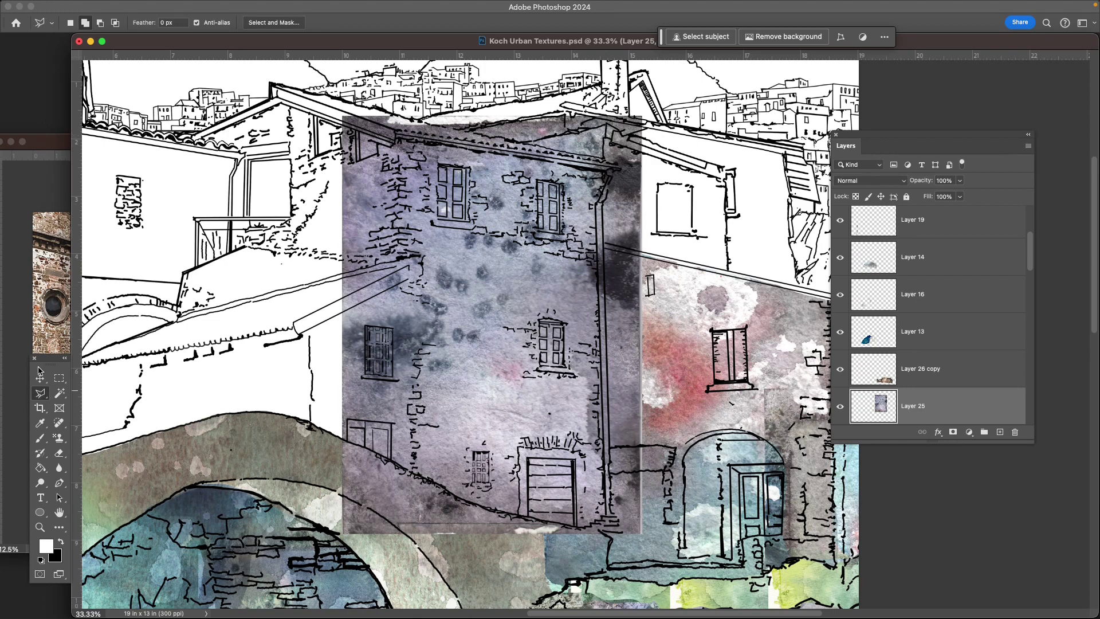
click(55, 328)
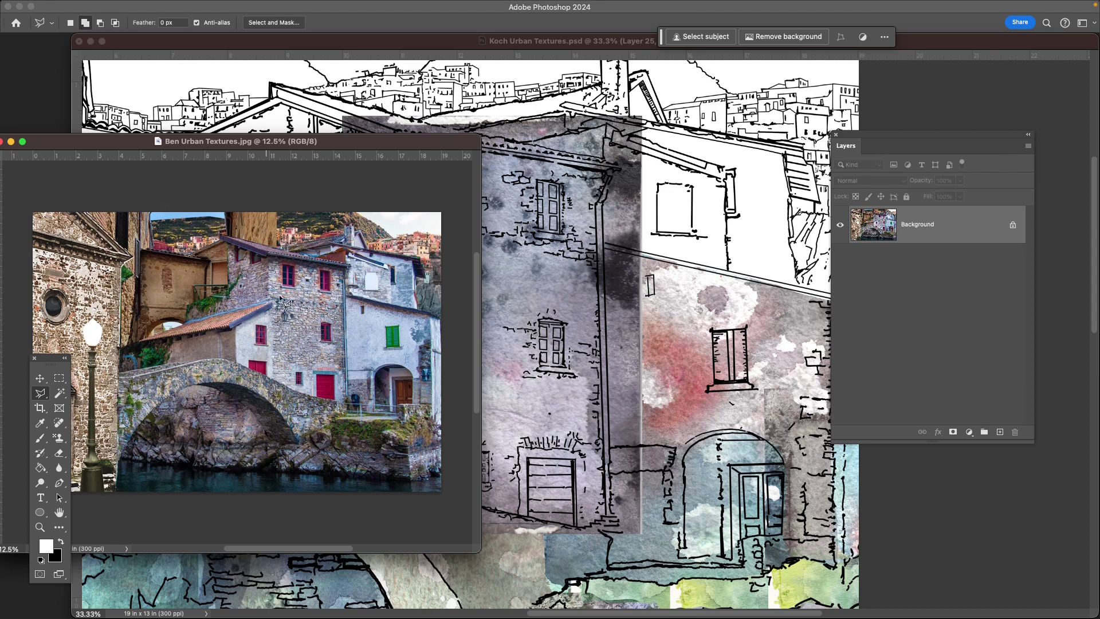
drag(330, 148, 796, 224)
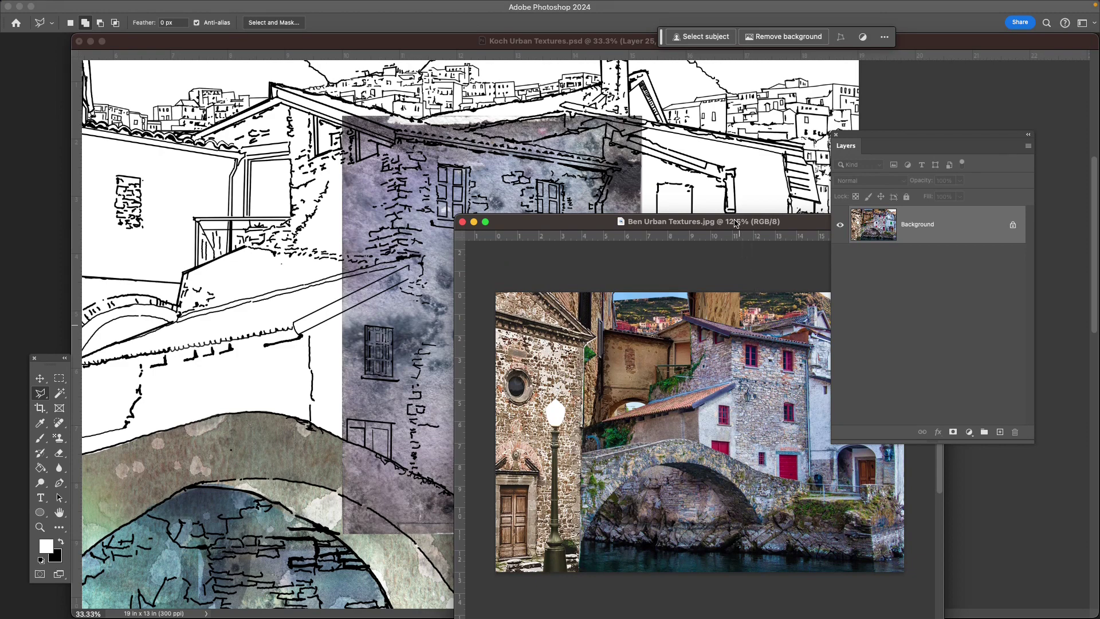
drag(736, 223, 674, 228)
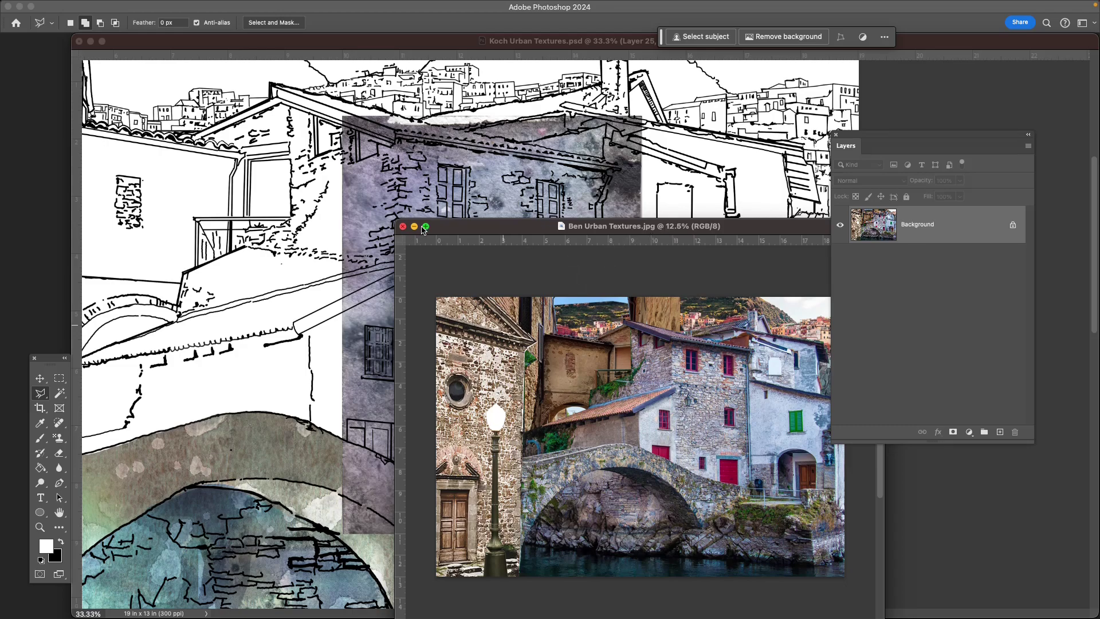
drag(467, 228, 3, 220)
click(591, 53)
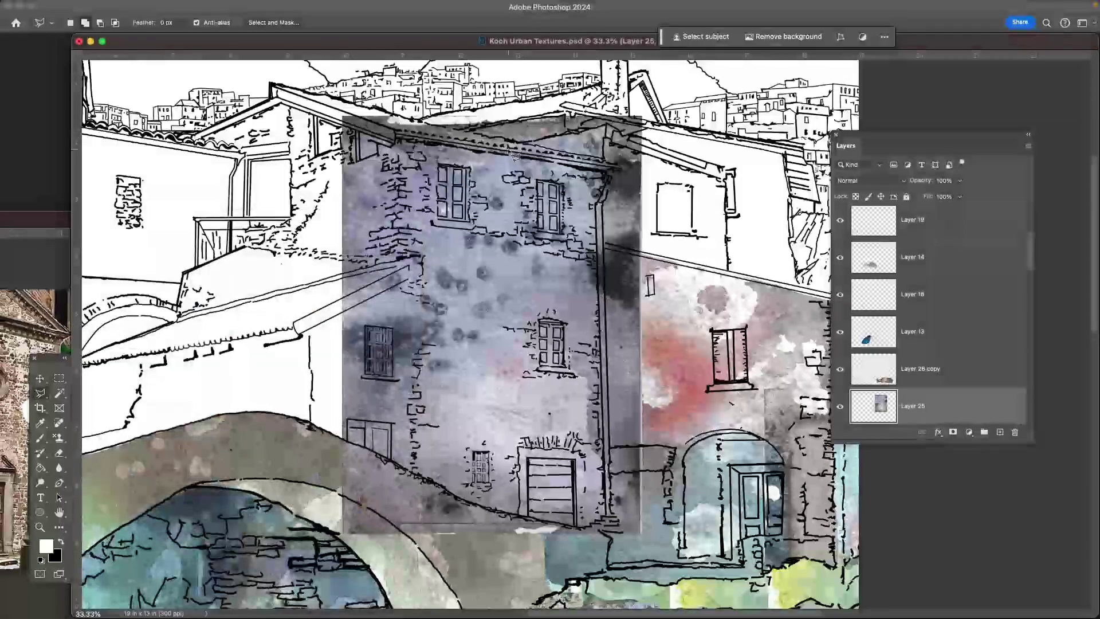
- Outline the middle building's façade with a polygonal selection along the roofline, drainpipe, bridge edge and corner next to the lower house
click(394, 145)
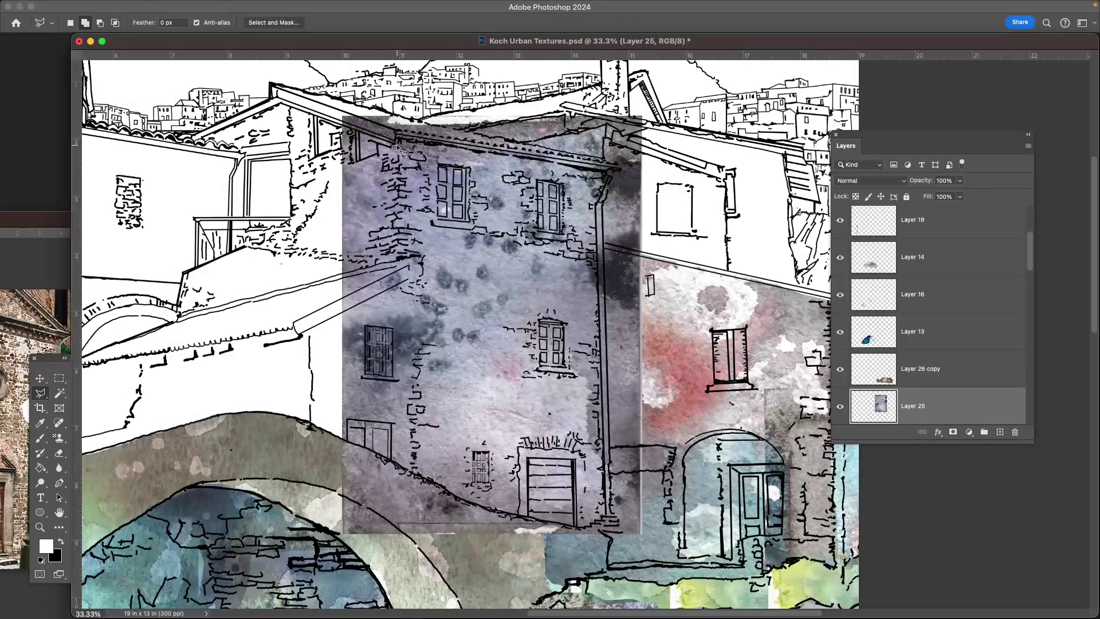
click(608, 173)
click(599, 202)
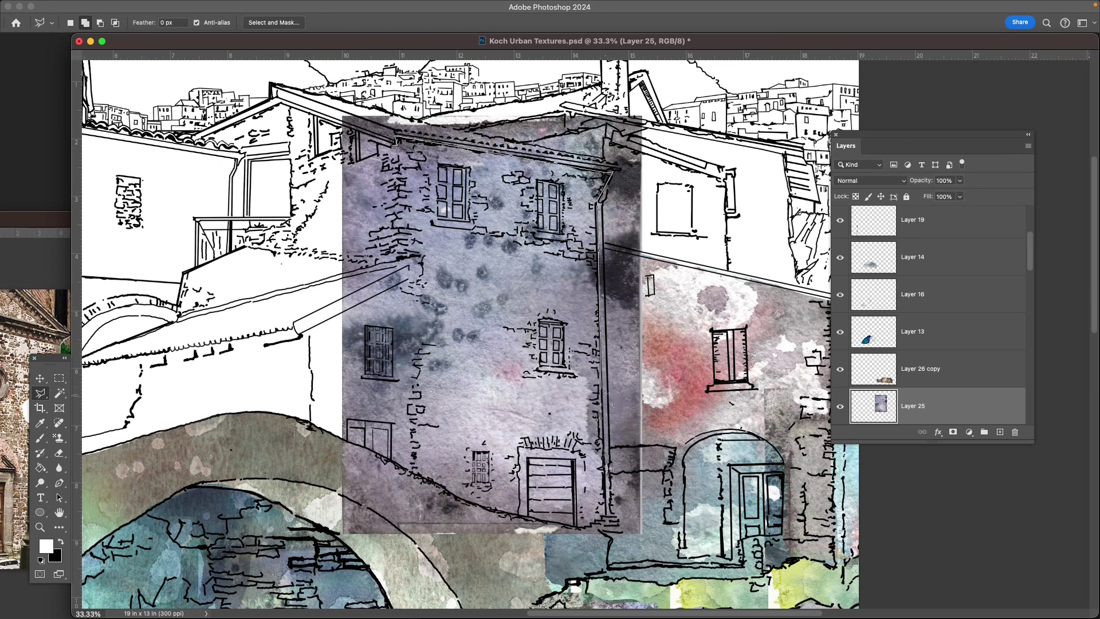
click(603, 521)
click(545, 521)
click(493, 509)
click(453, 496)
click(422, 483)
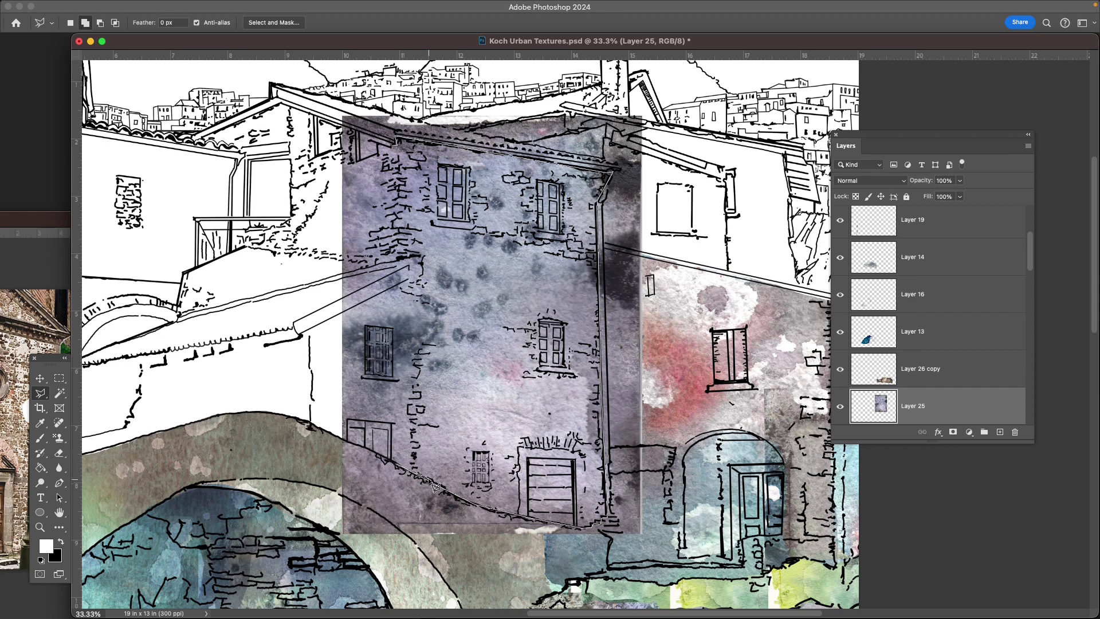
click(414, 474)
click(417, 278)
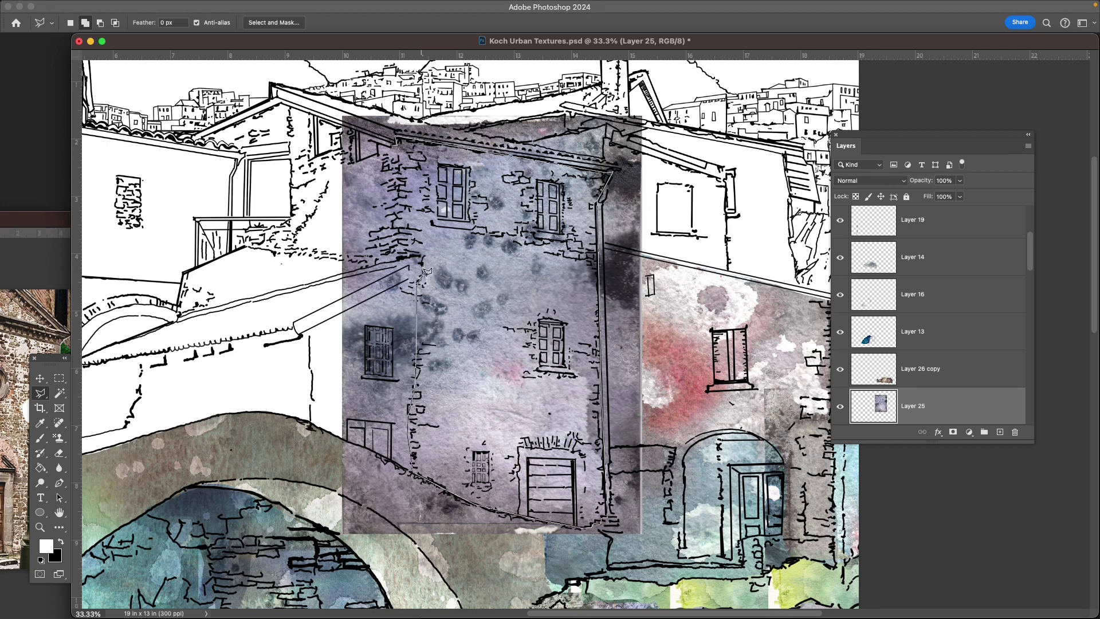
mouse_move(413, 256)
mouse_down()
mouse_move(409, 235)
mouse_move(439, 206)
mouse_move(409, 213)
mouse_move(404, 172)
mouse_up()
drag(409, 262, 396, 139)
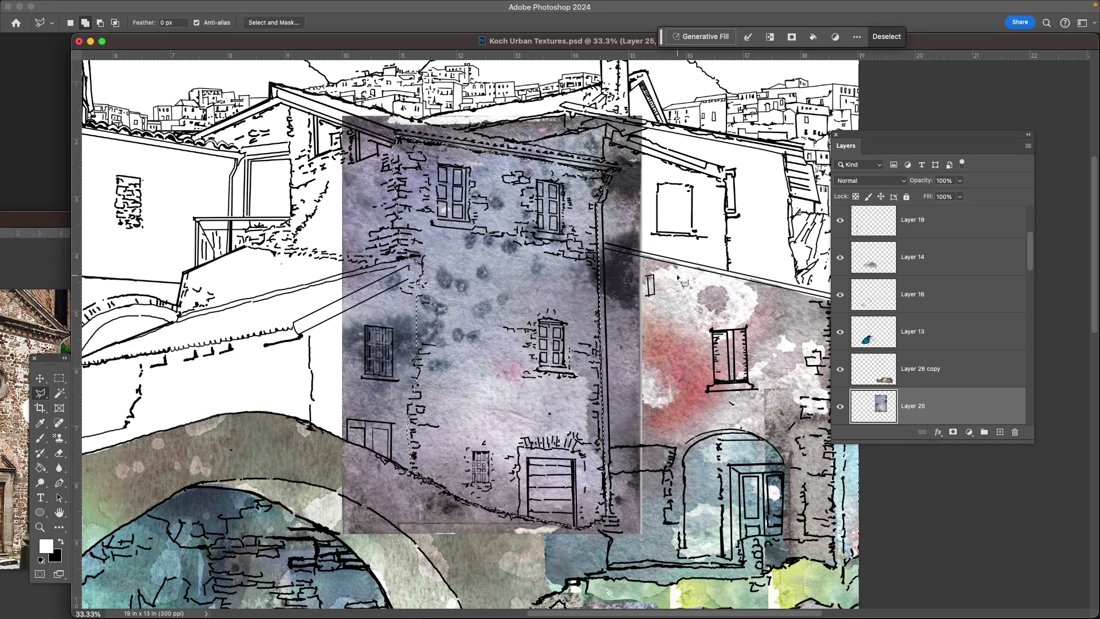
- Invert the selection, delete the purple texture outside the middle building's façade and deselect
key(ctrl+shift+i)
key(Delete)
key(ctrl+d)
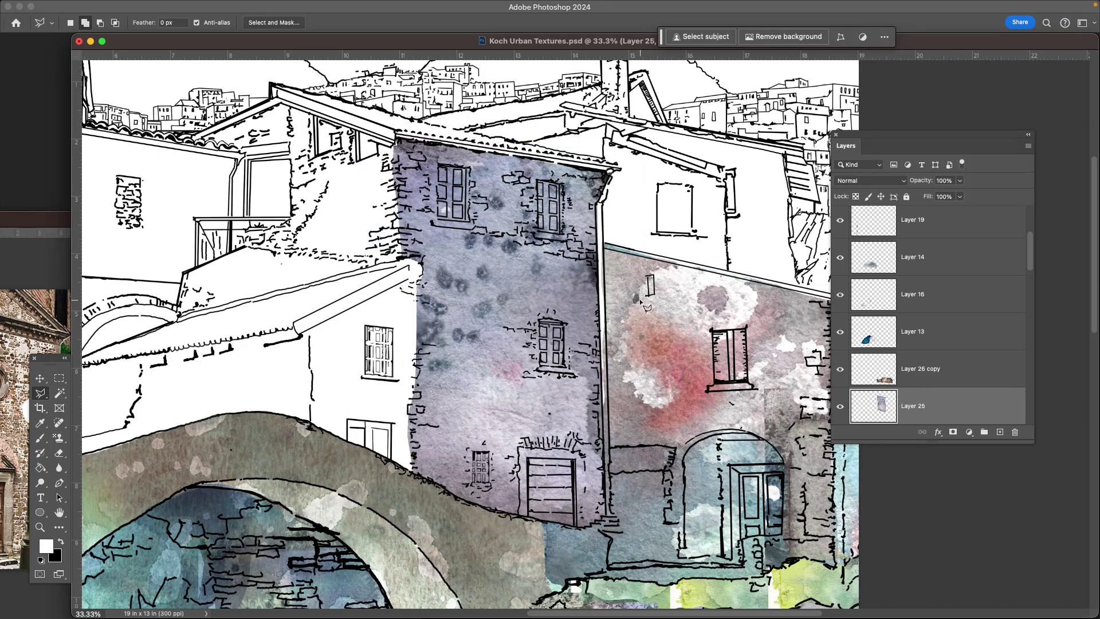
- Return to full-screen mode with the whole scene in view and the Move tool active
key(super+minus)
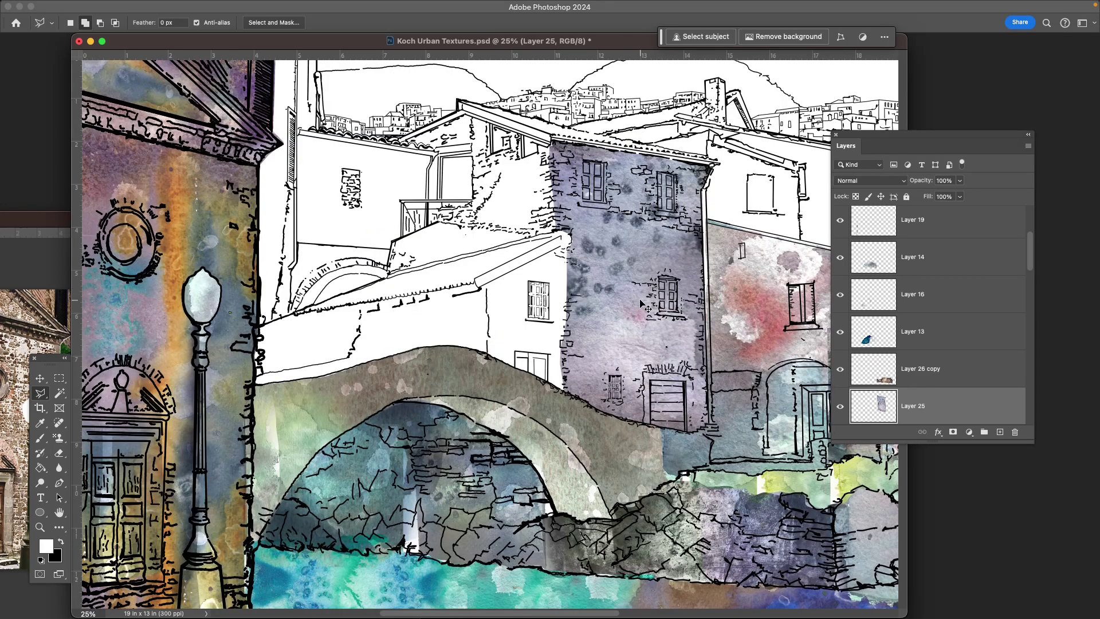
key(super+minus)
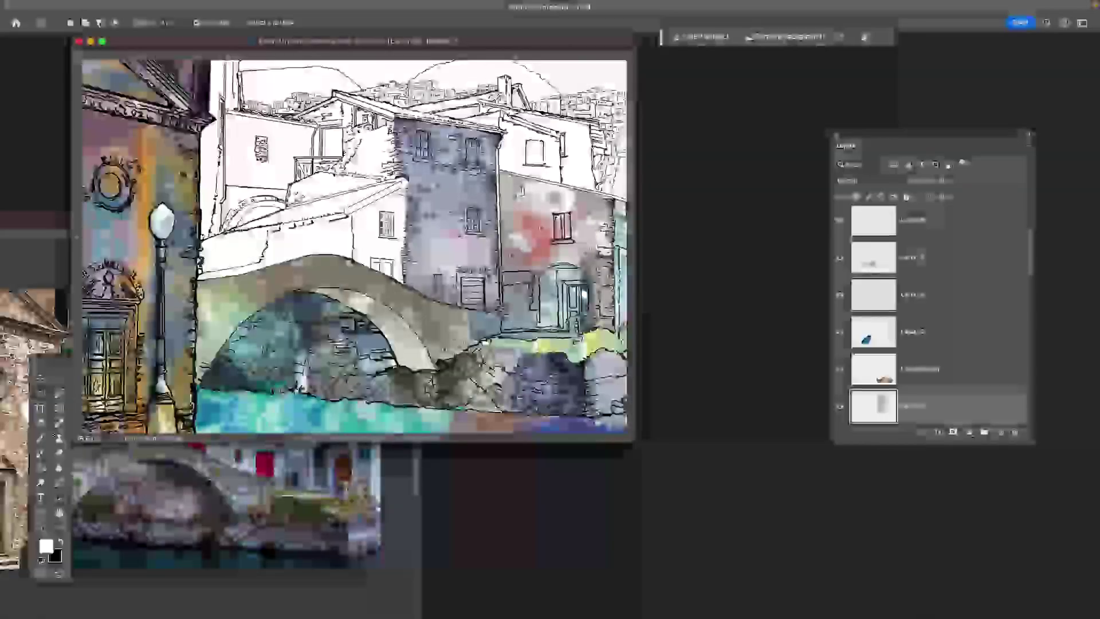
key(f)
key(v)
drag(683, 412, 498, 412)
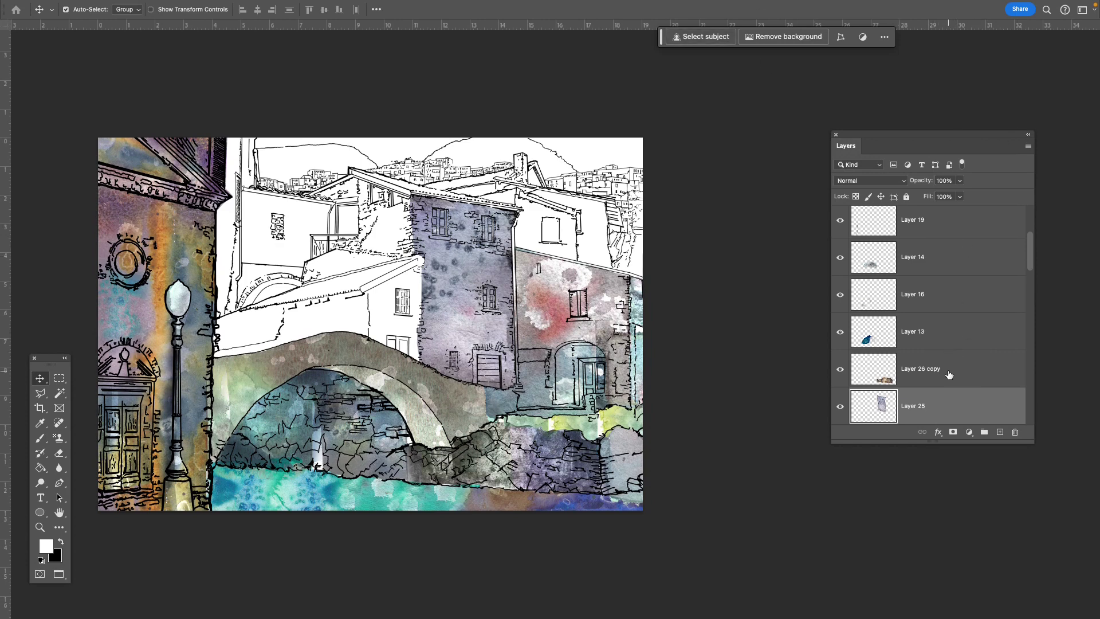
- Examine the layer stack down to the reference photo to find the texture layer on the wall under the bridge arch
scroll(950, 374, down, 8)
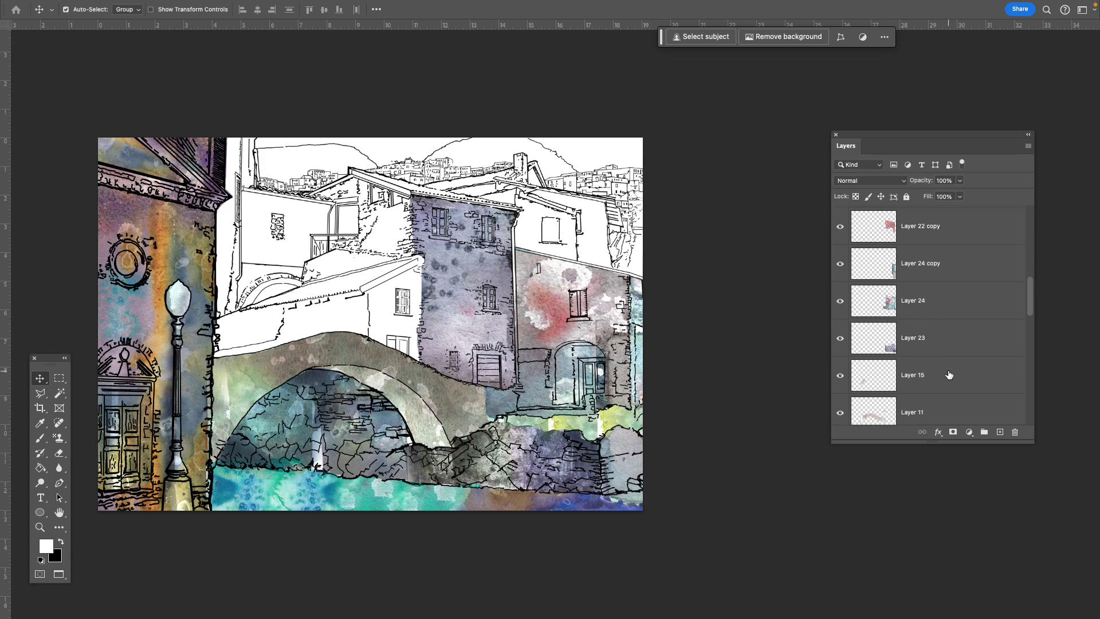
scroll(948, 373, down, 1)
click(841, 286)
click(841, 286)
scroll(973, 369, down, 5)
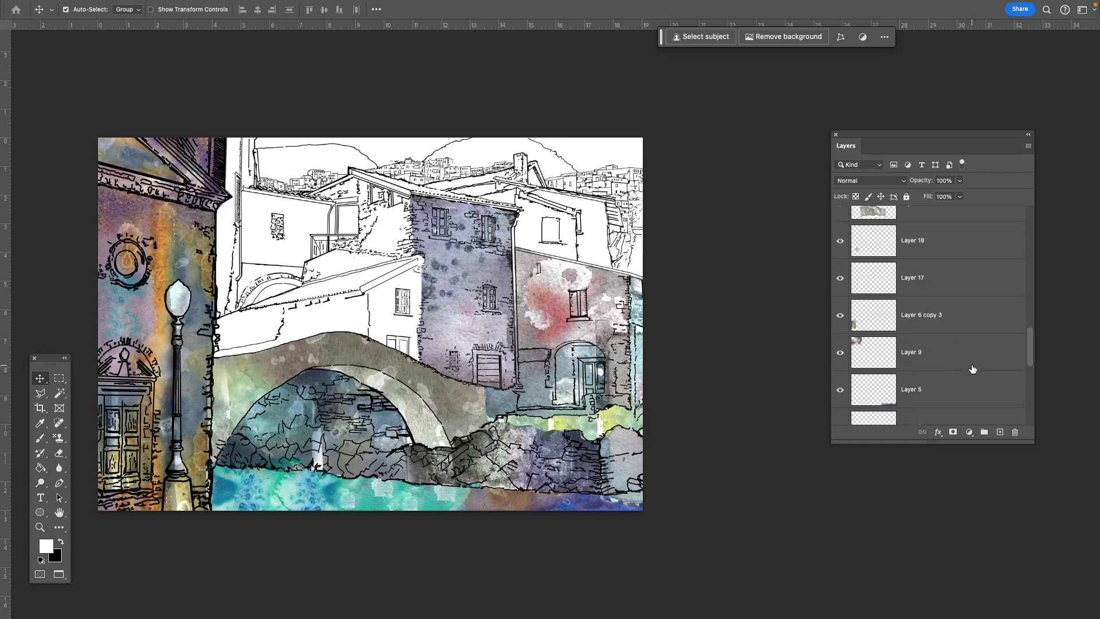
scroll(968, 369, down, 5)
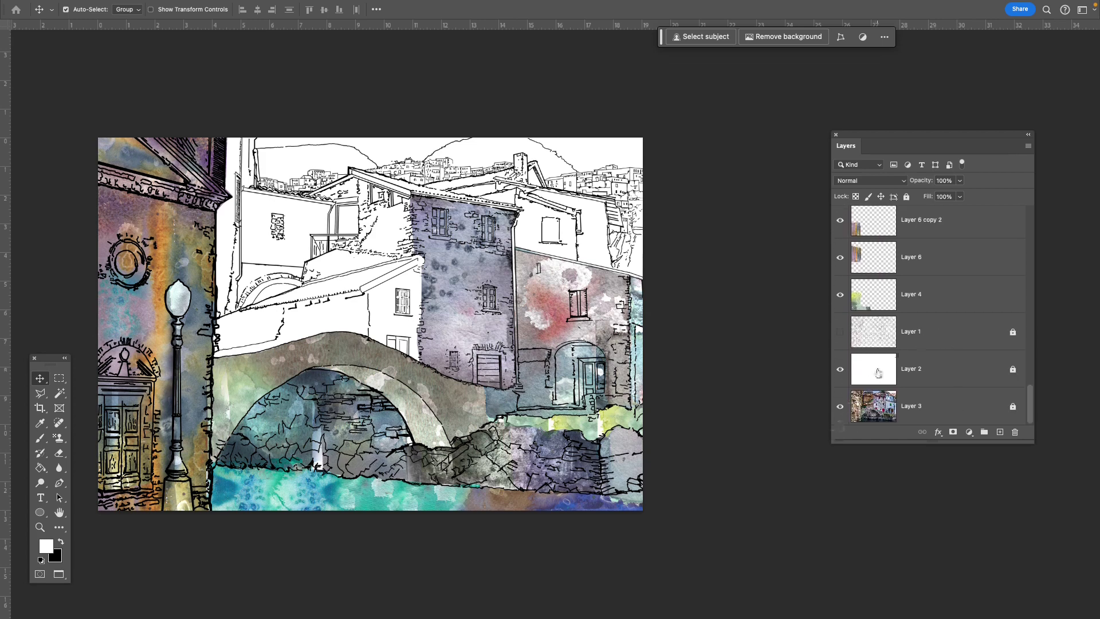
scroll(878, 374, up, 3)
scroll(878, 374, up, 5)
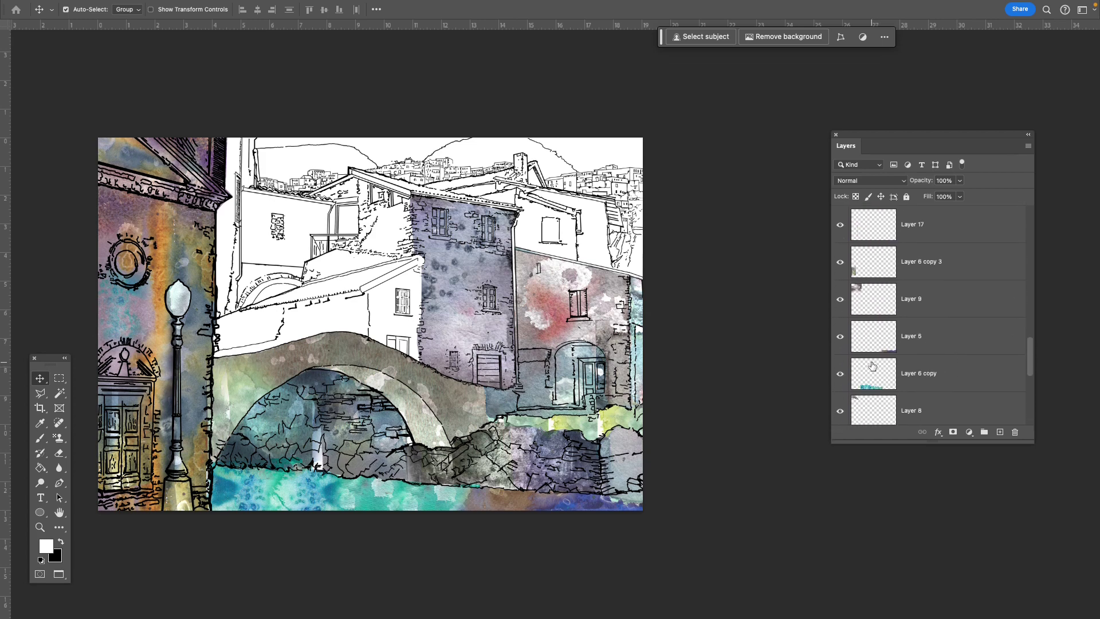
scroll(872, 364, up, 3)
scroll(872, 355, up, 2)
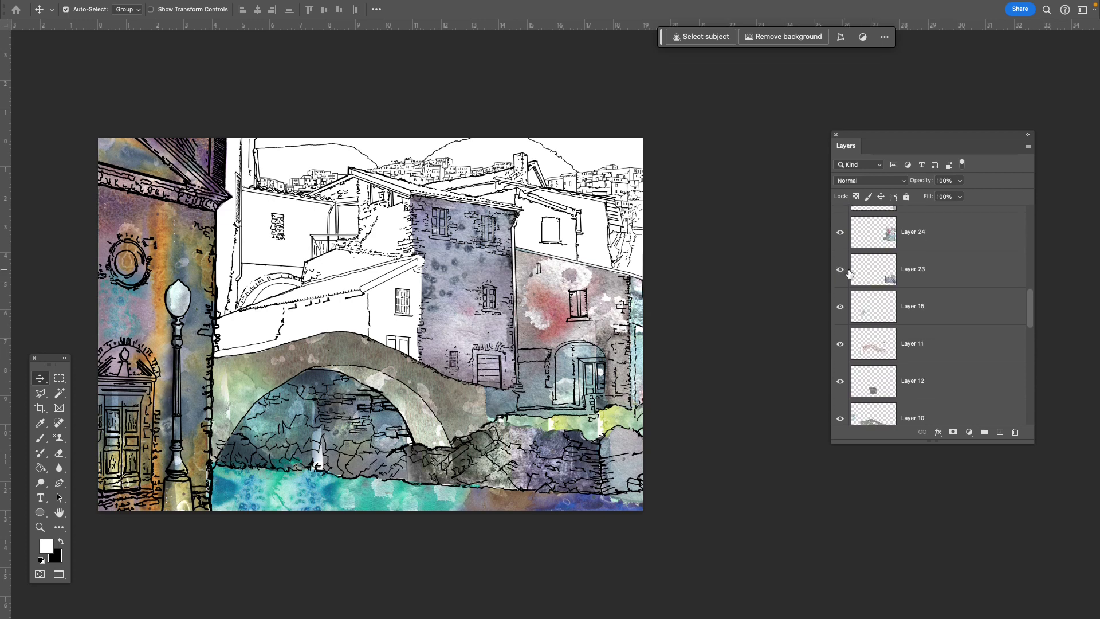
scroll(848, 273, up, 2)
scroll(851, 276, down, 6)
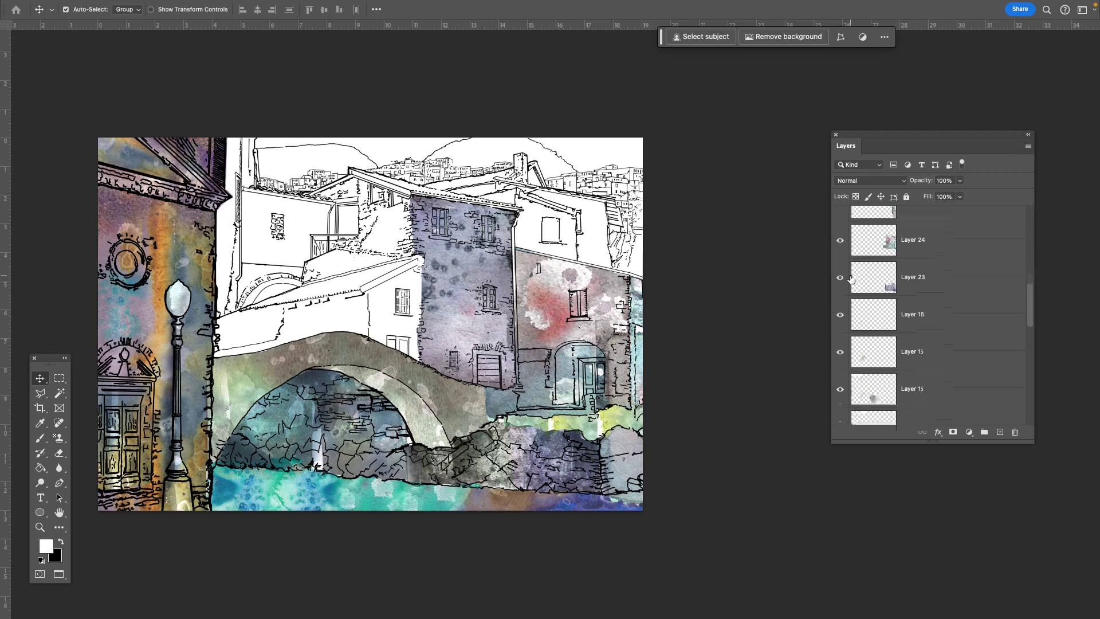
- Toggle the visibility of Layer 12 to identify its texture under the bridge arch, and make that layer active
click(838, 295)
click(838, 295)
click(838, 296)
click(838, 295)
click(838, 295)
click(839, 295)
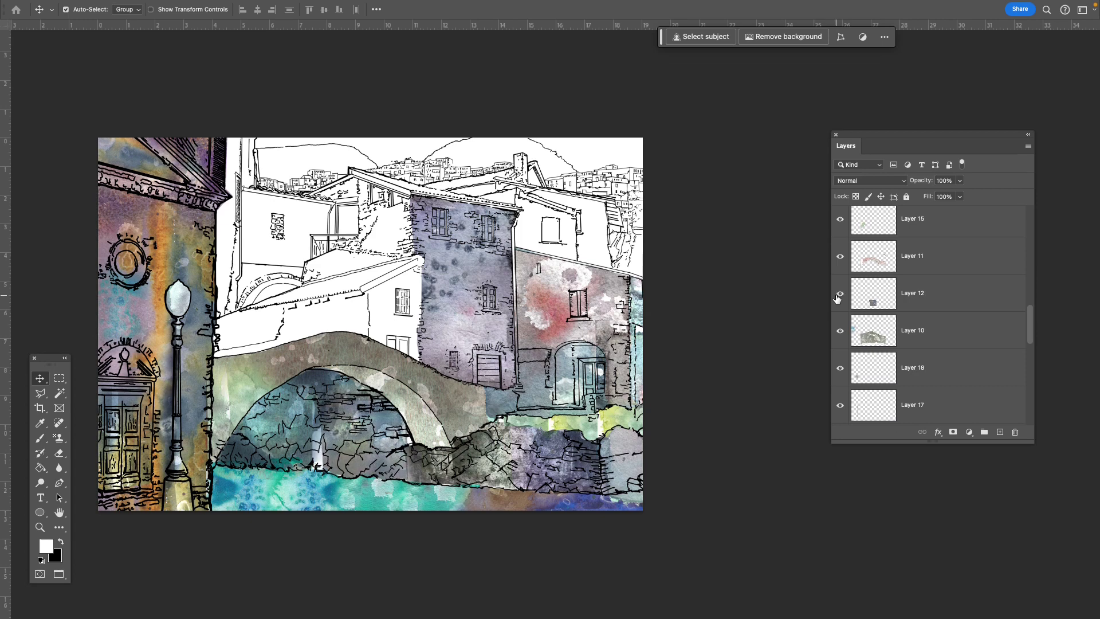
click(957, 302)
click(840, 294)
click(840, 294)
- Inspect the wall under the bridge arch up close with Layer 12 hidden and shown
scroll(470, 359, up, 3)
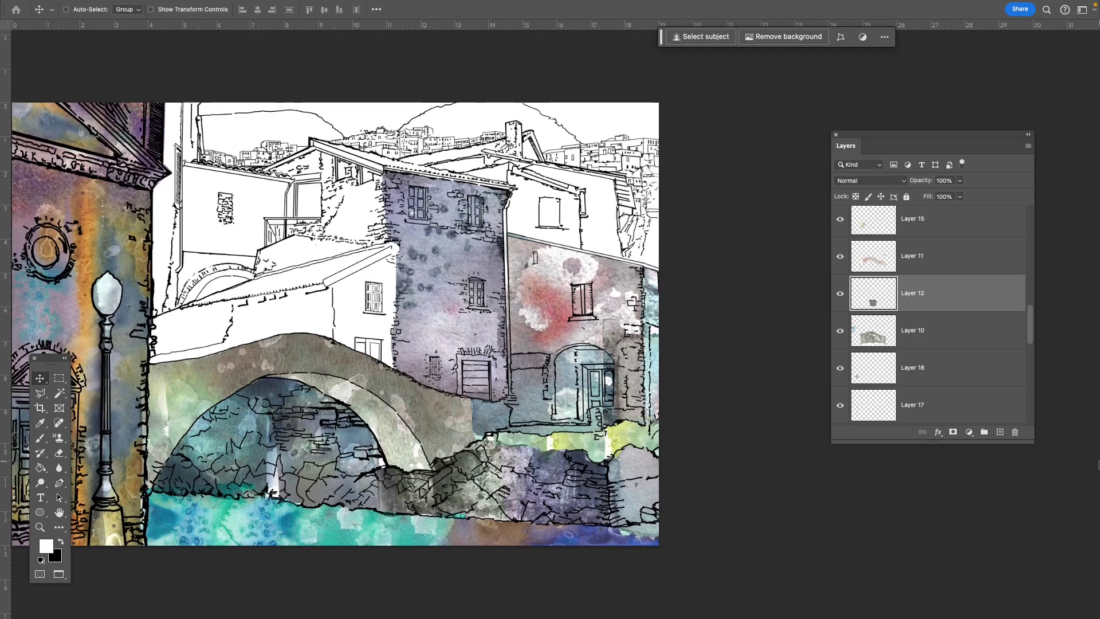
scroll(573, 344, down, 5)
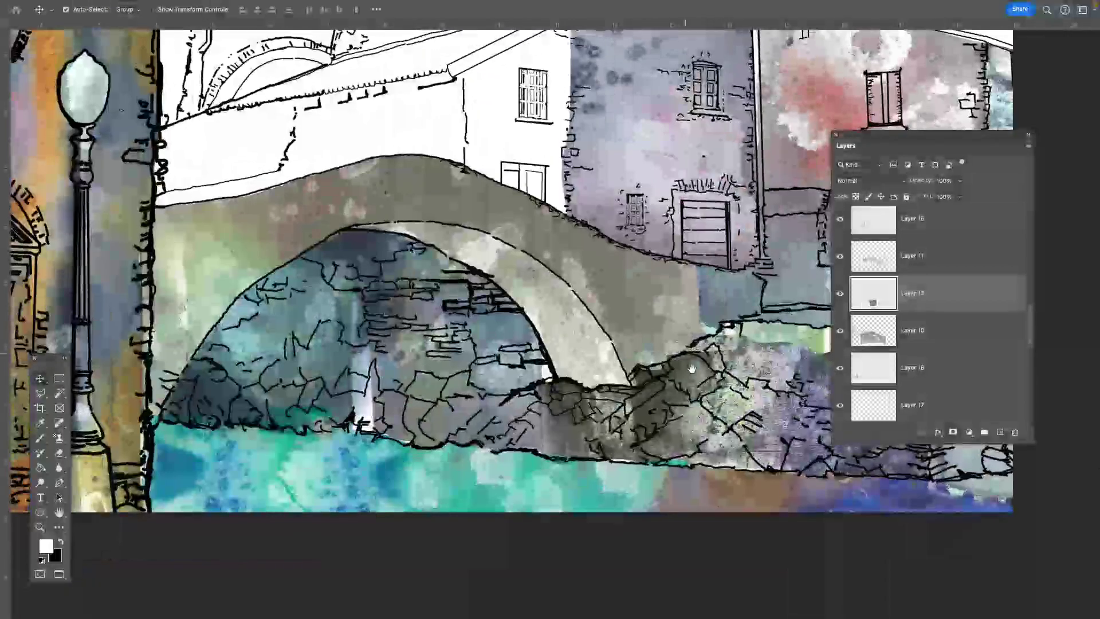
click(840, 294)
click(840, 294)
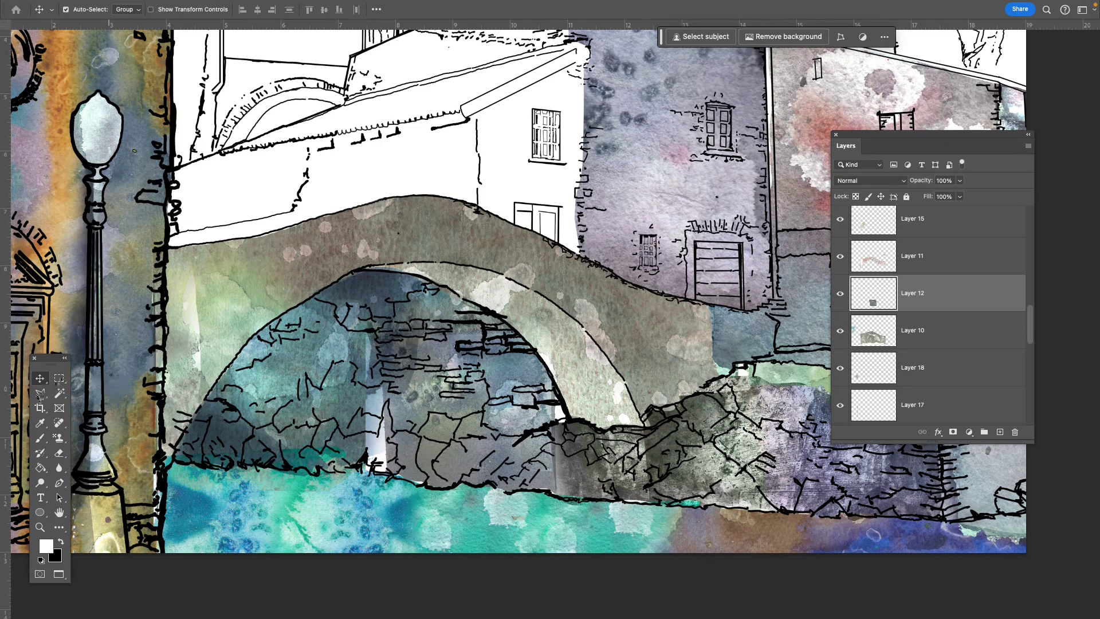
- Draw a freehand lasso selection around part of the brickwork under the bridge arch and check it against Layer 12's texture
click(39, 393)
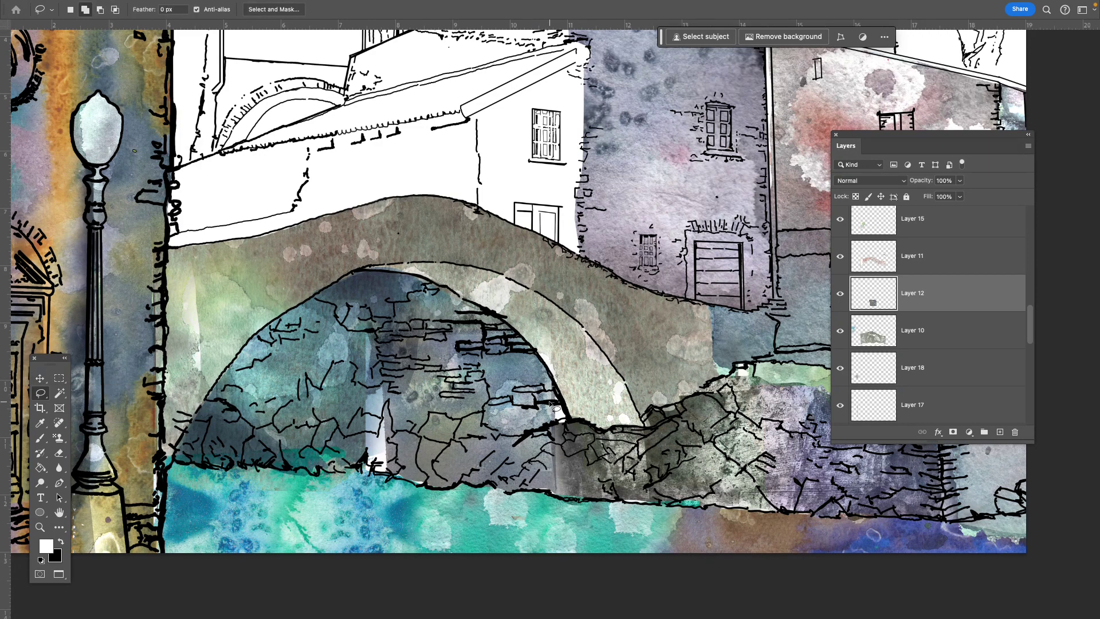
mouse_move(549, 370)
mouse_down()
mouse_move(509, 331)
mouse_move(468, 338)
mouse_move(477, 355)
mouse_move(459, 409)
mouse_move(553, 388)
mouse_move(553, 374)
mouse_move(542, 353)
mouse_up()
click(840, 294)
click(841, 294)
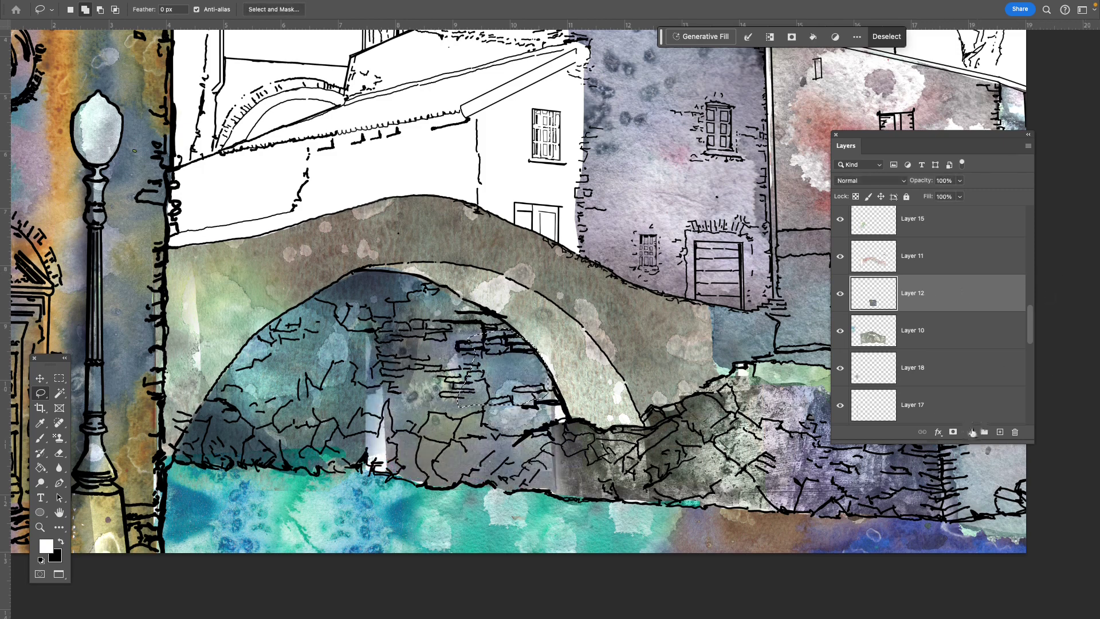
- Review the adjustment layer types available for the selected brickwork without adding one
click(970, 432)
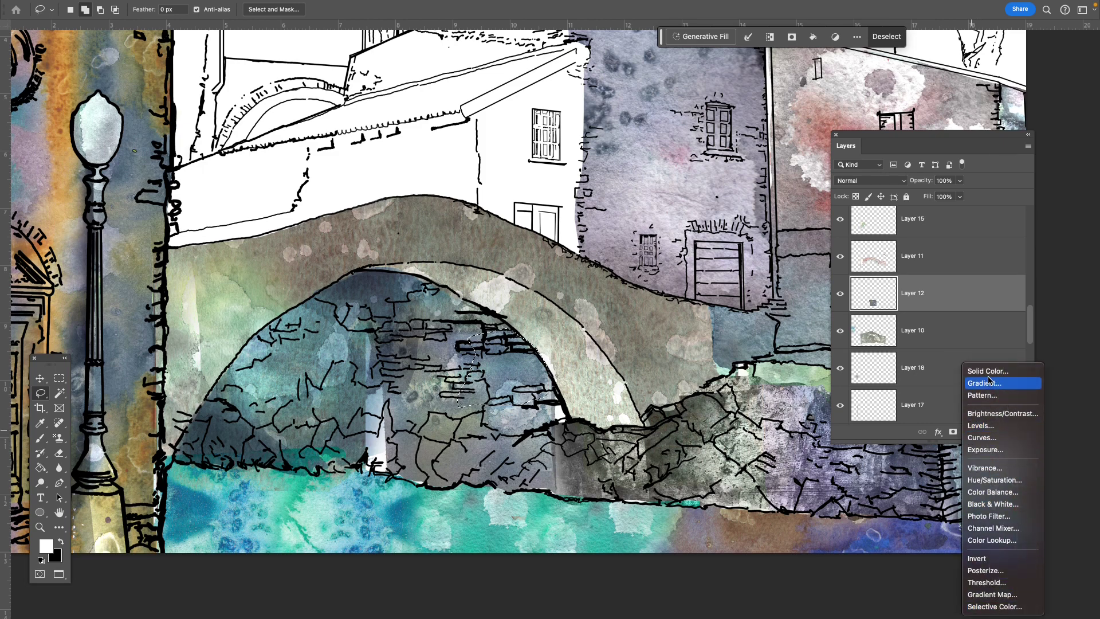
click(938, 588)
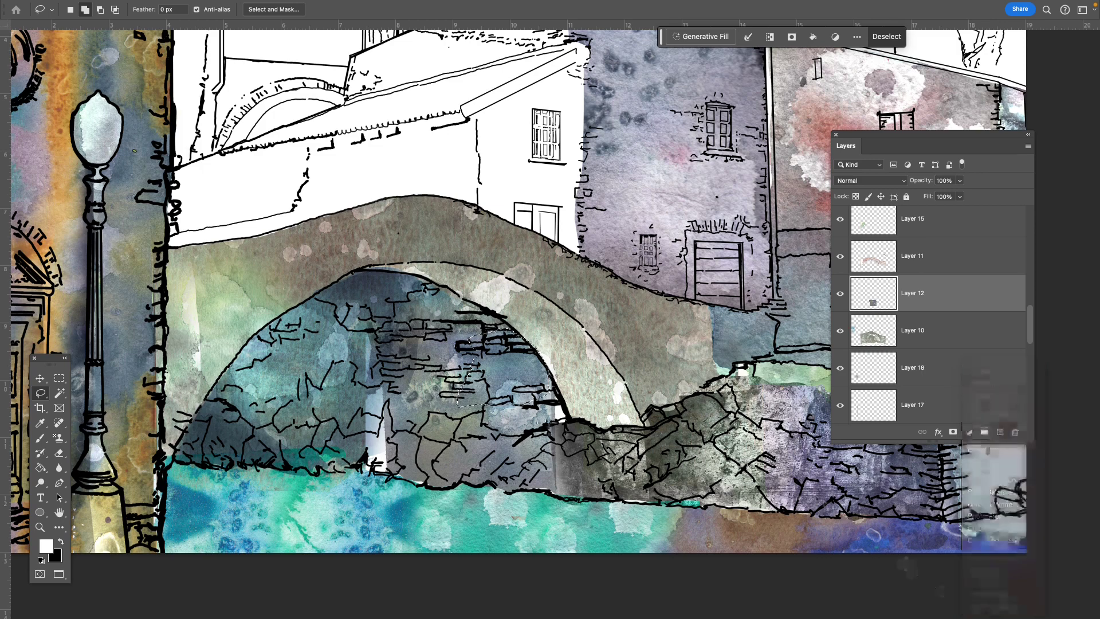
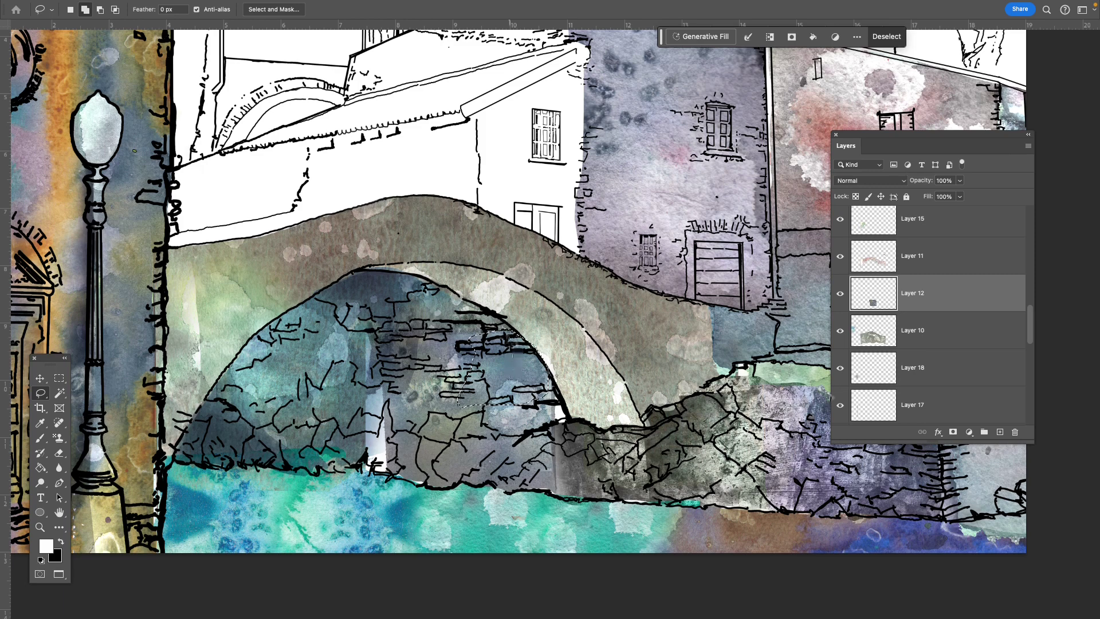
click(969, 434)
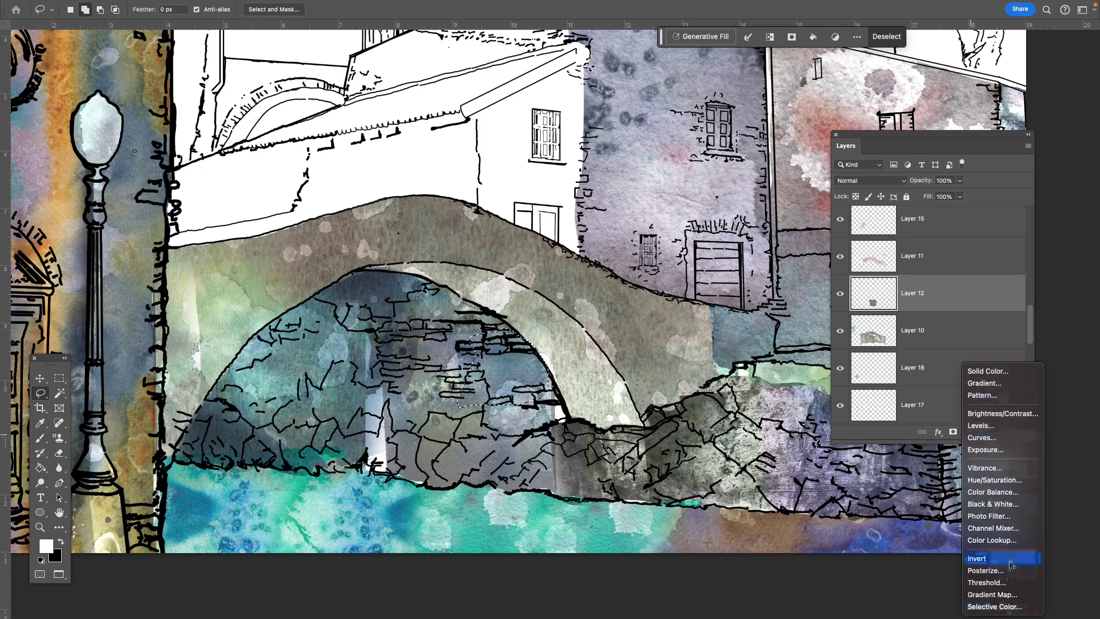
click(928, 607)
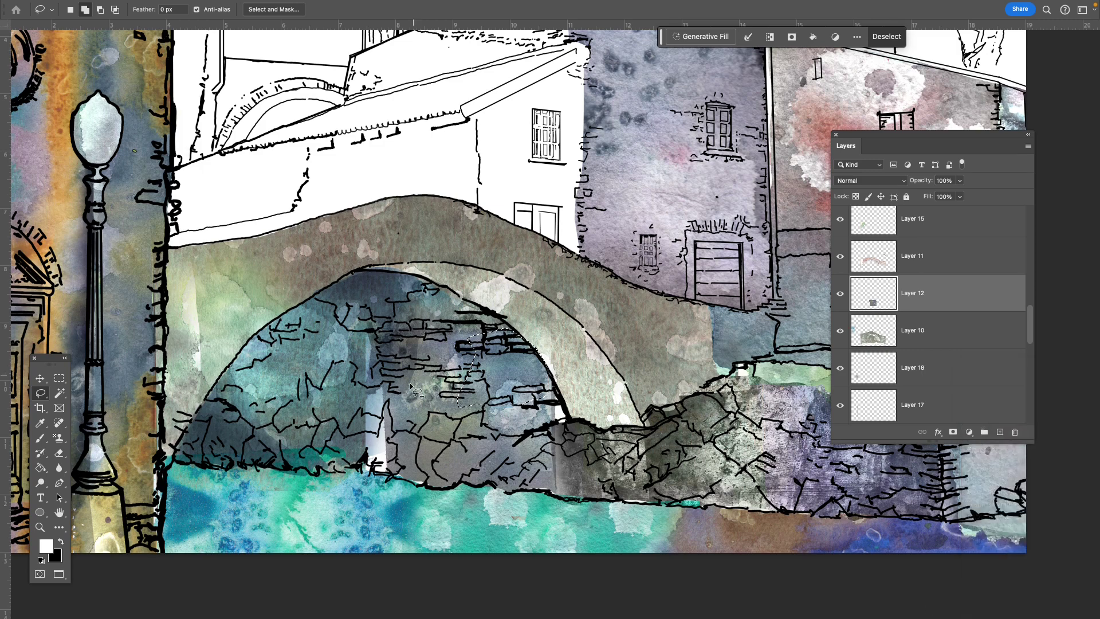
- Darken the selected brickwork on Layer 12 with Levels, setting the black input level to 67, and clear the selection
click(969, 434)
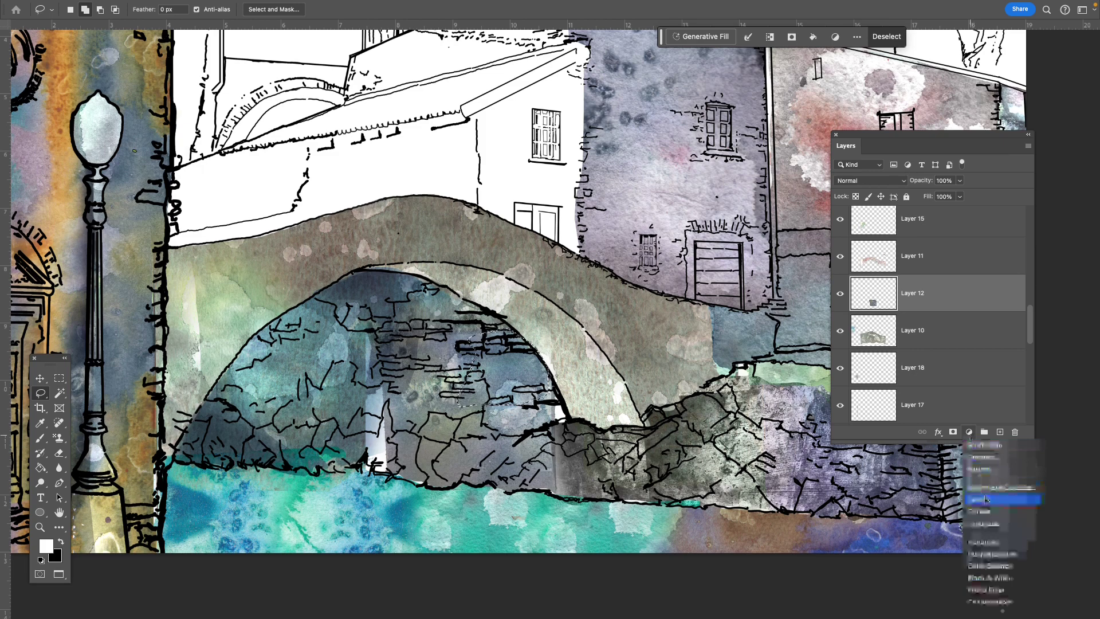
click(885, 588)
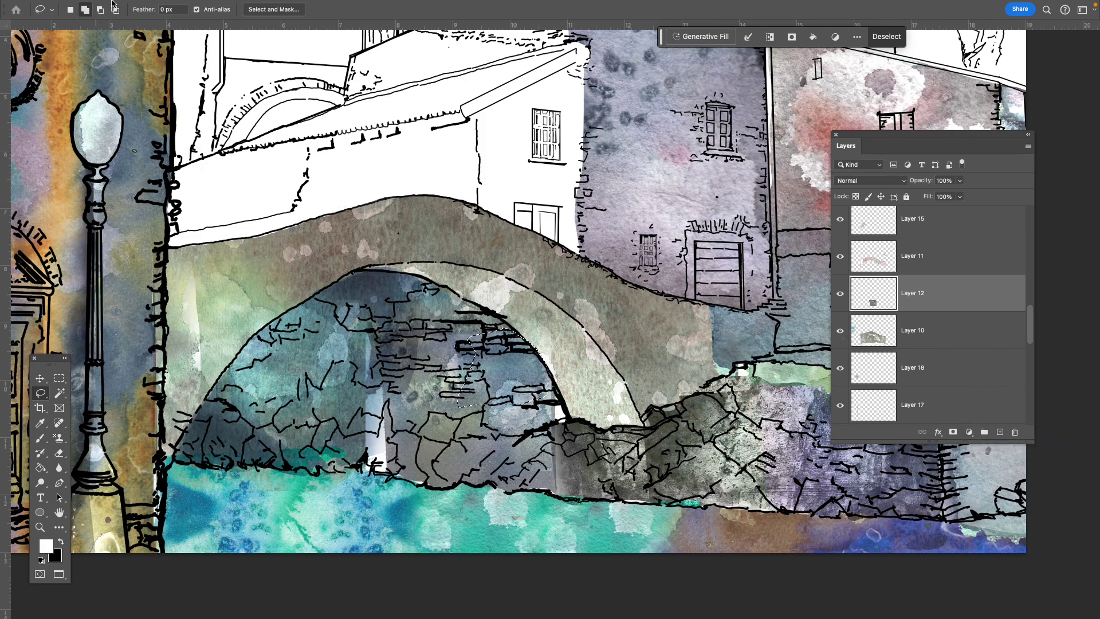
mouse_move(116, 5)
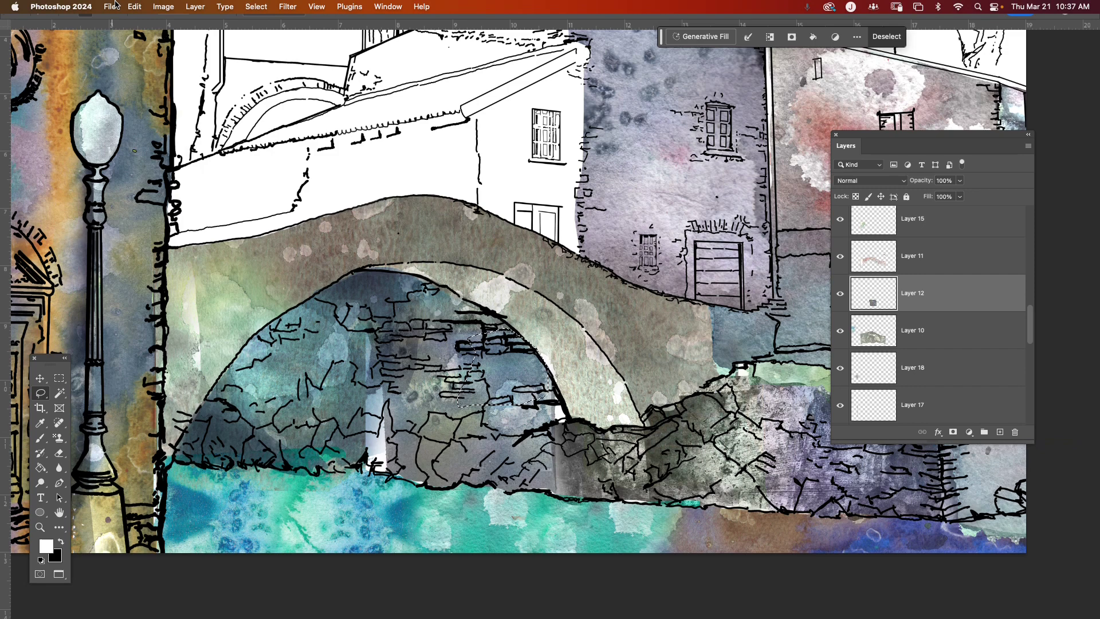
click(164, 6)
mouse_move(180, 39)
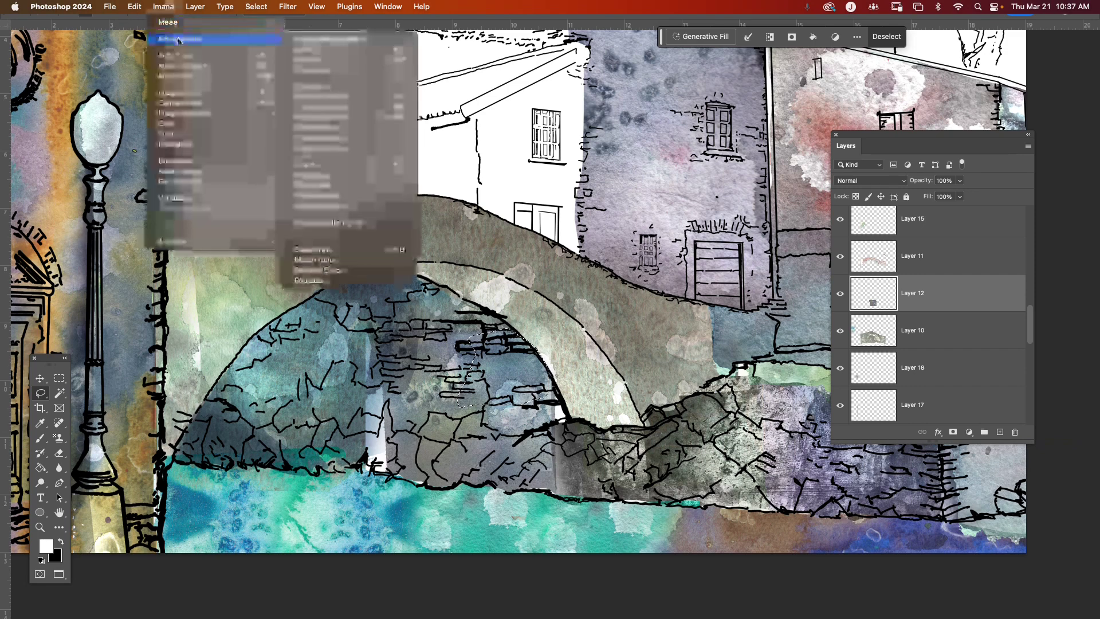
click(320, 49)
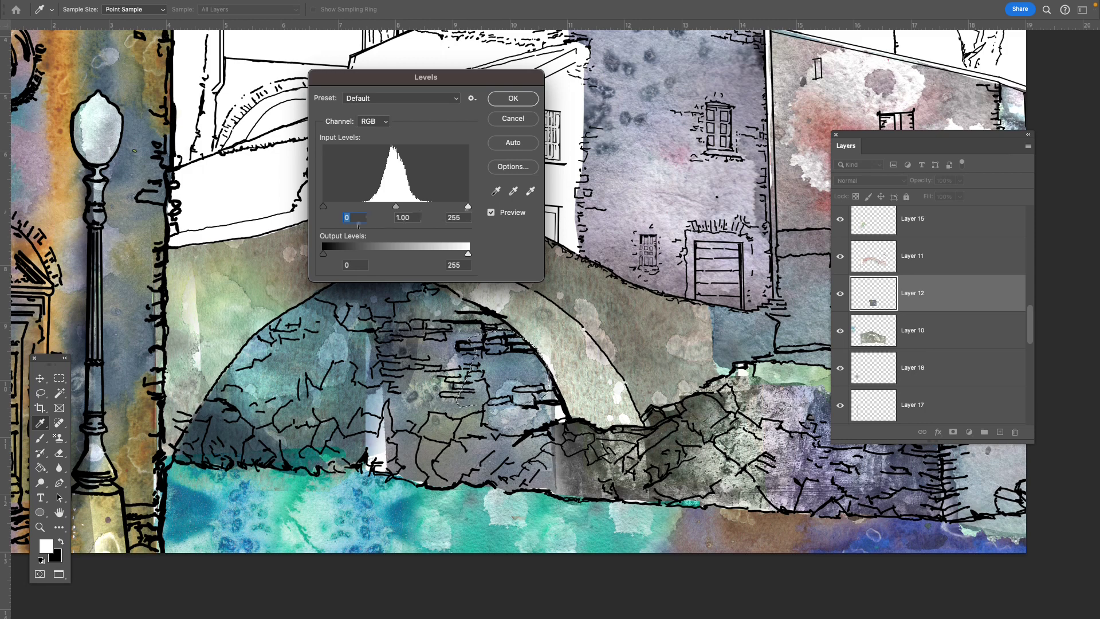
drag(322, 214, 362, 214)
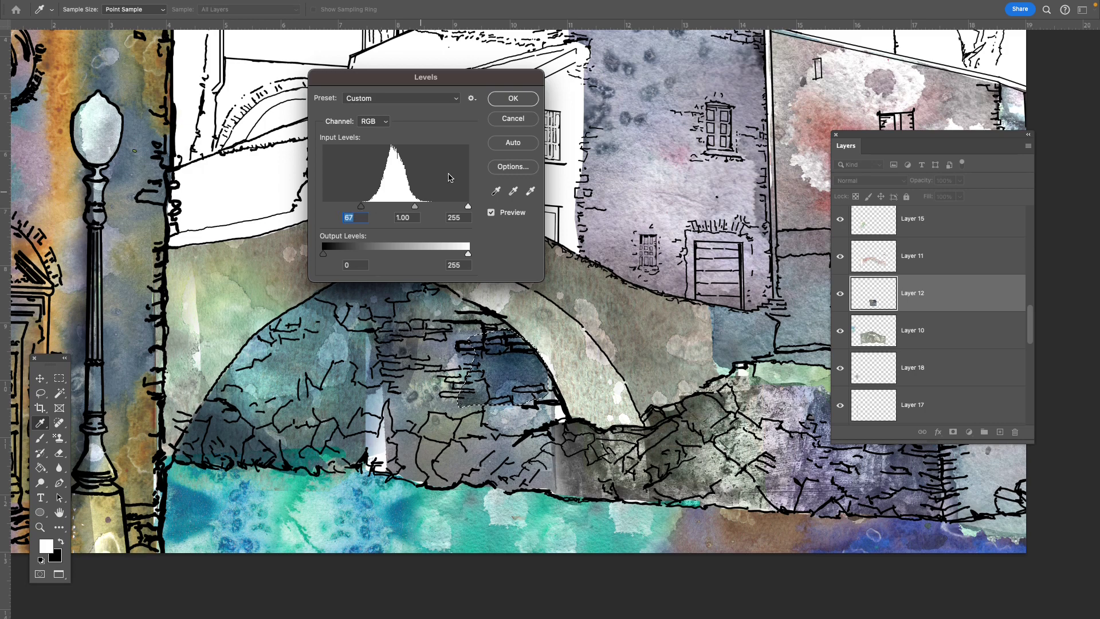
click(512, 98)
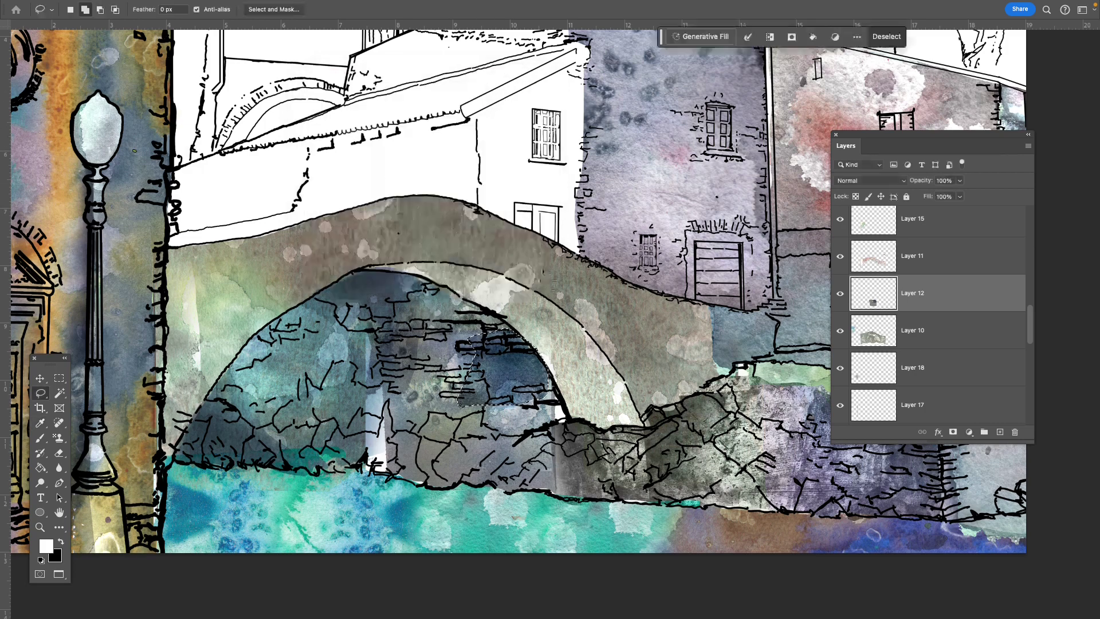
click(553, 328)
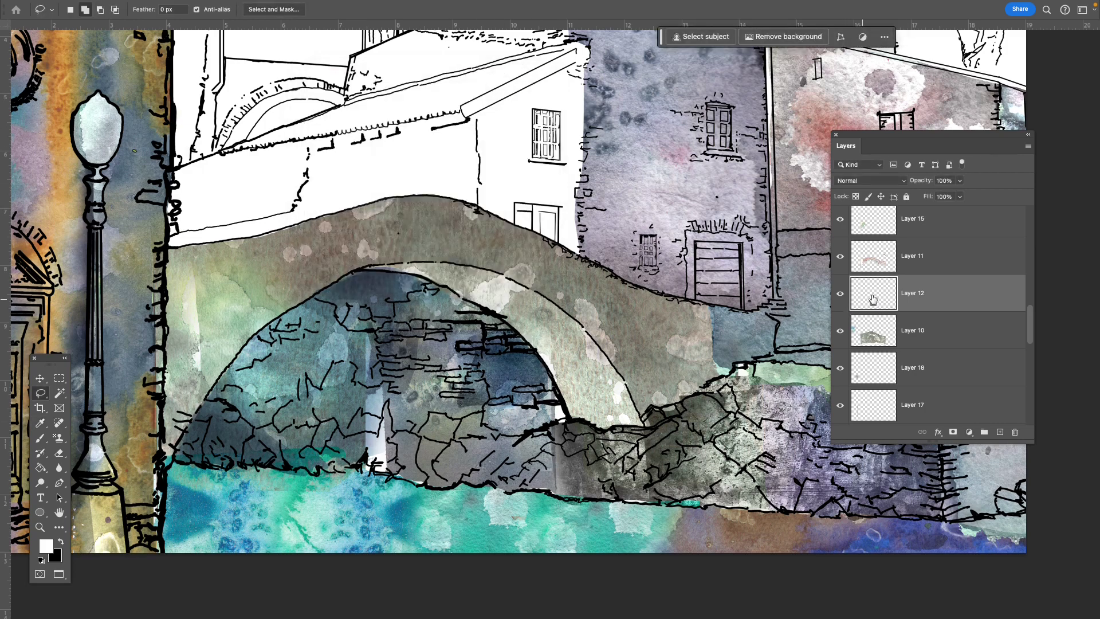
- Review the adjusted wall under the bridge arch from afar and up close, comparing it with Layer 12 hidden and shown
key(super+minus)
key(super+minus)
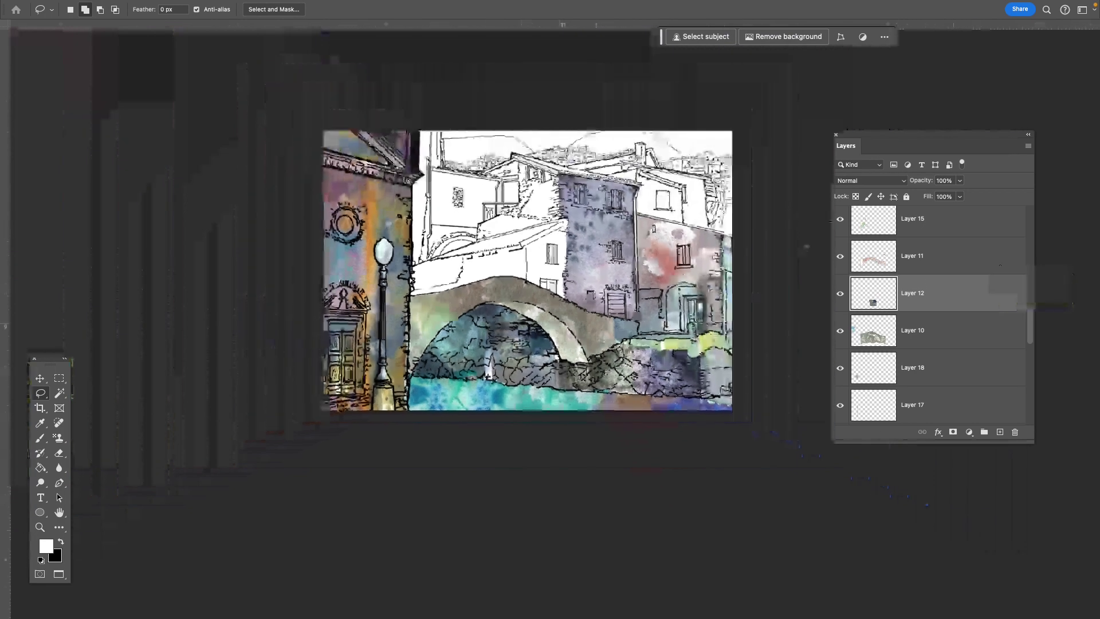
key(super+equal)
key(super+equal)
key(super+equal)
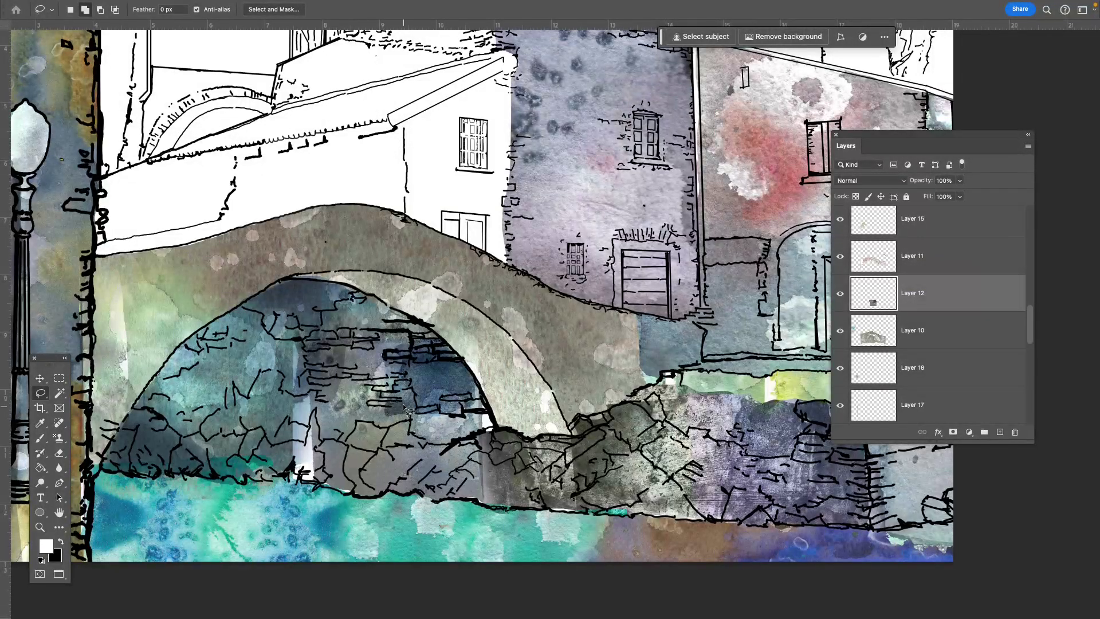
click(841, 294)
click(840, 294)
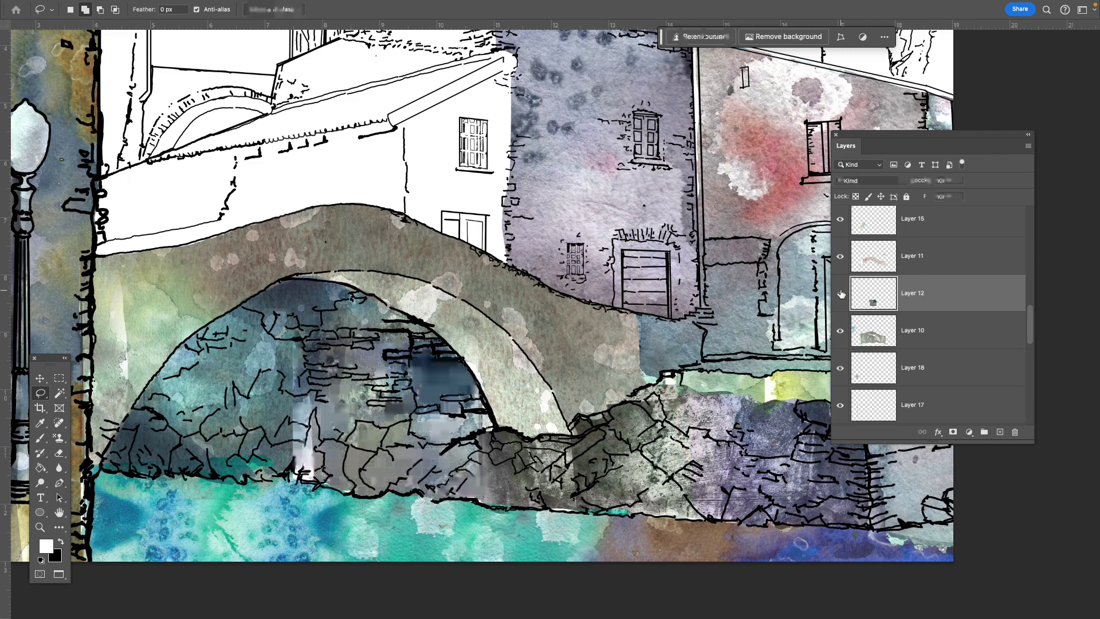
click(840, 294)
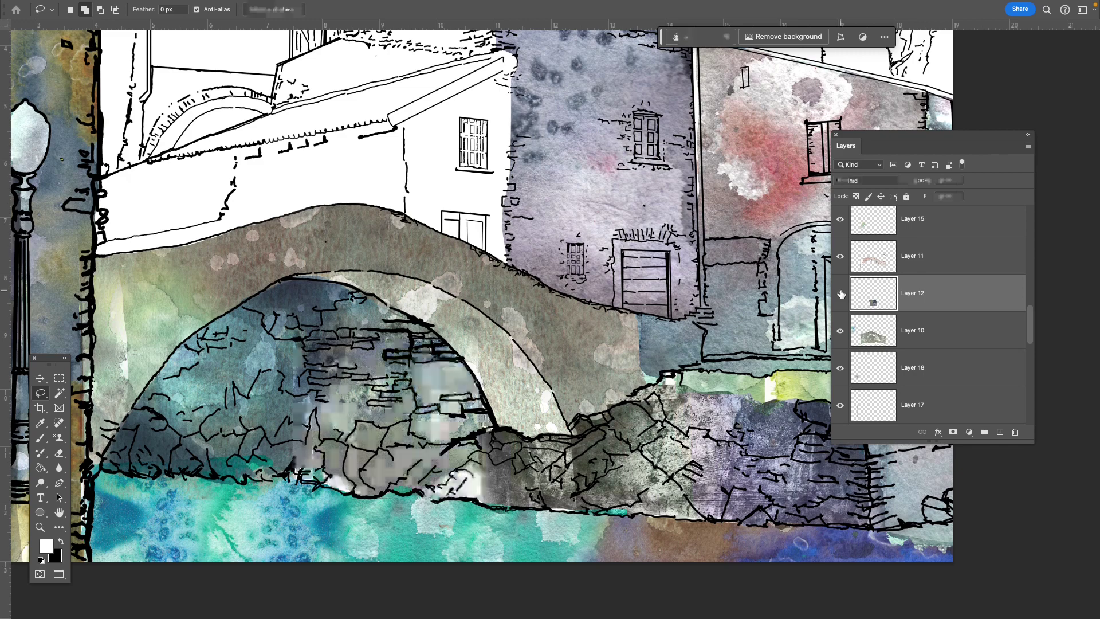
click(841, 294)
- Make the purple building's texture layer active and check its extent by toggling its visibility
drag(615, 268, 462, 470)
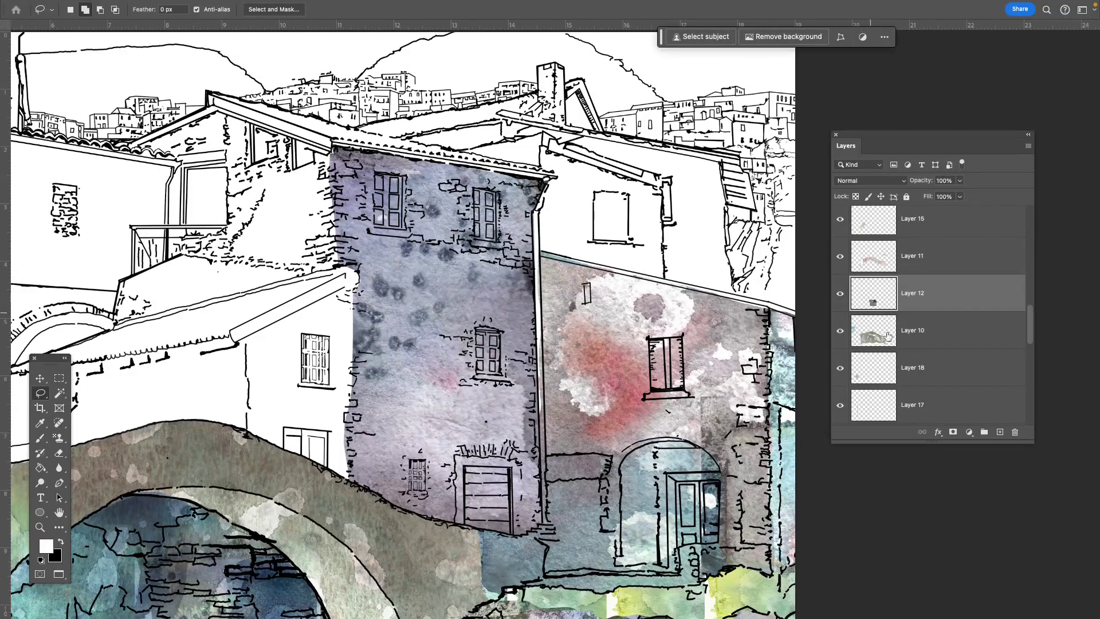
drag(1029, 315, 1030, 218)
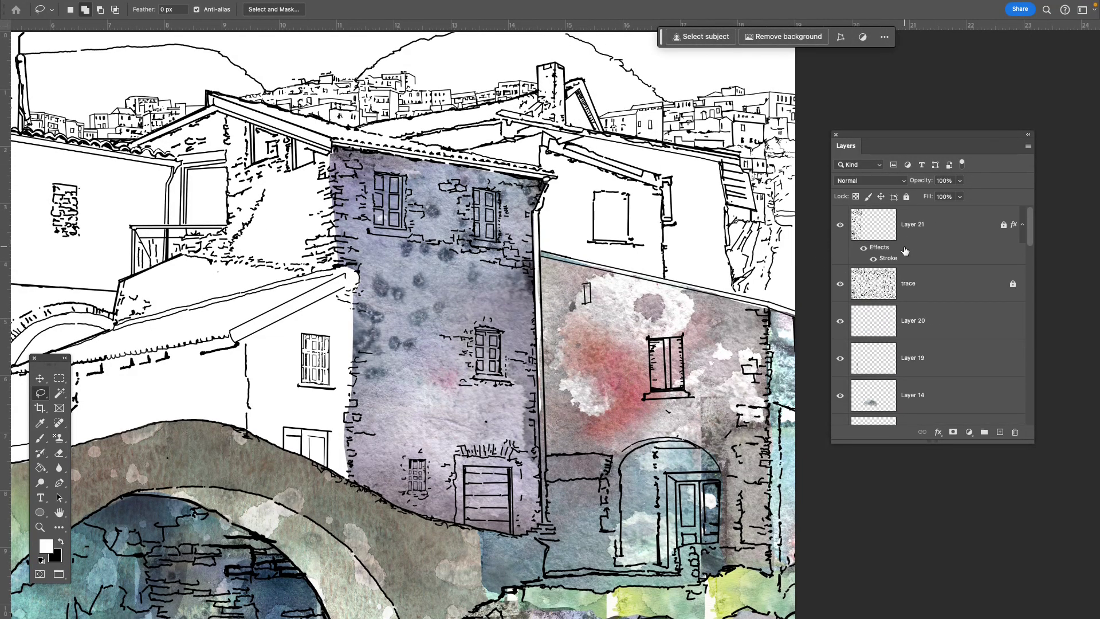
key(v)
click(481, 299)
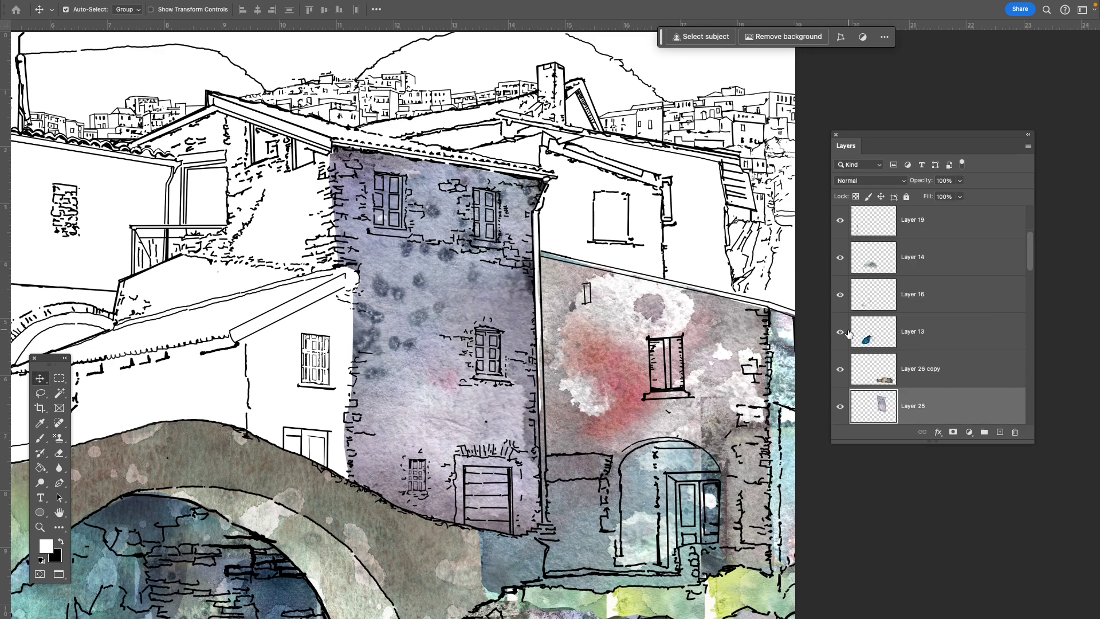
key(alt+super+f)
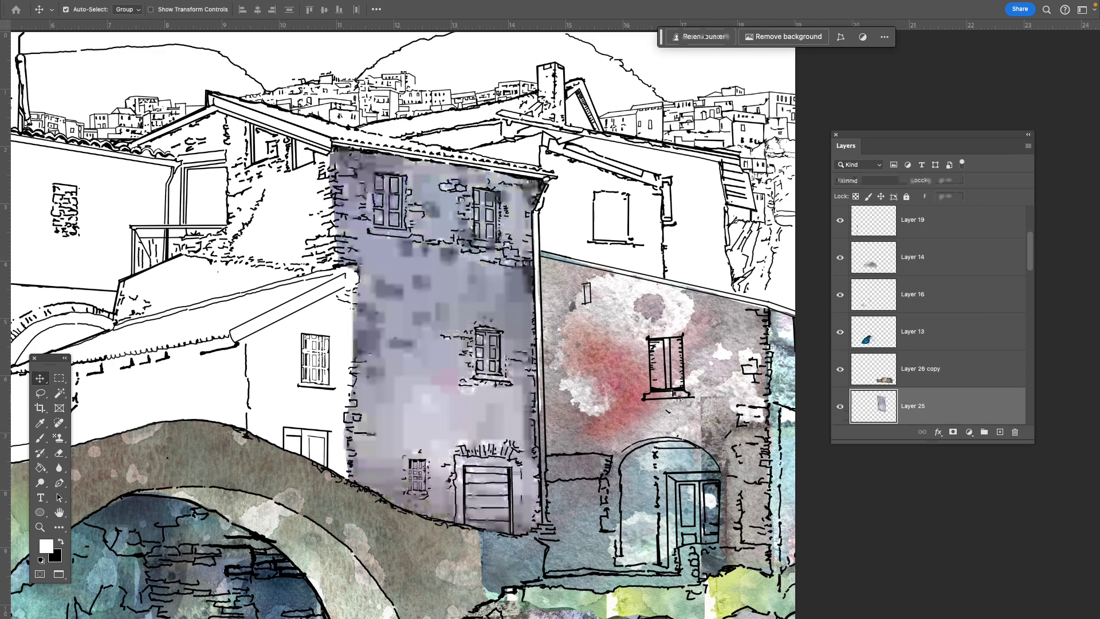
drag(531, 446, 533, 419)
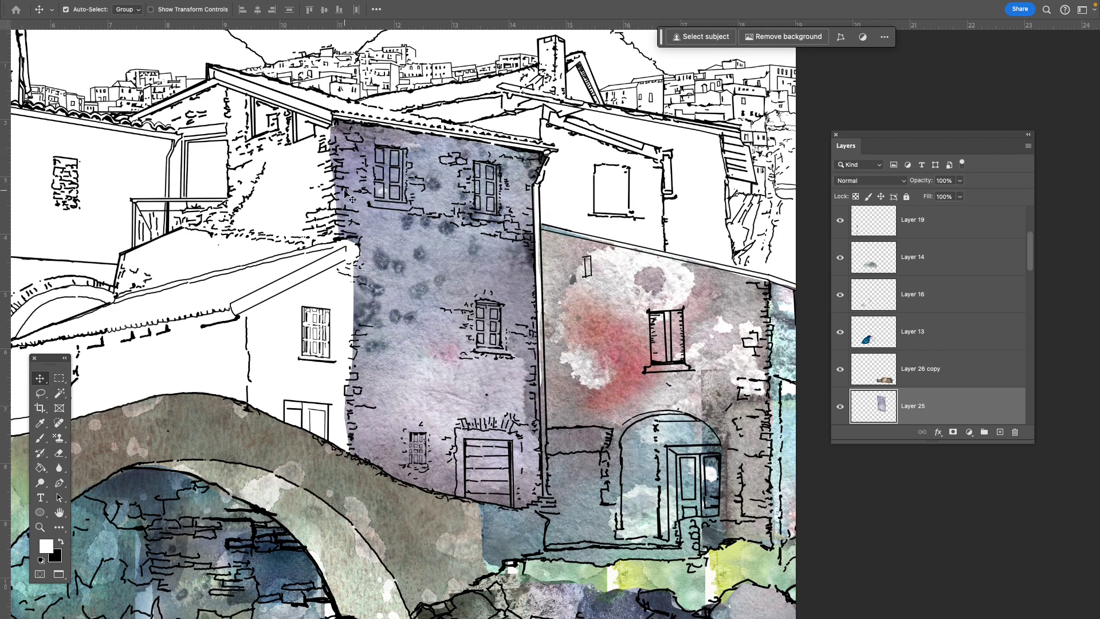
- Lasso a combined freehand selection of shadow areas along the purple building's left edge and beneath its upper windows
key(m)
key(l)
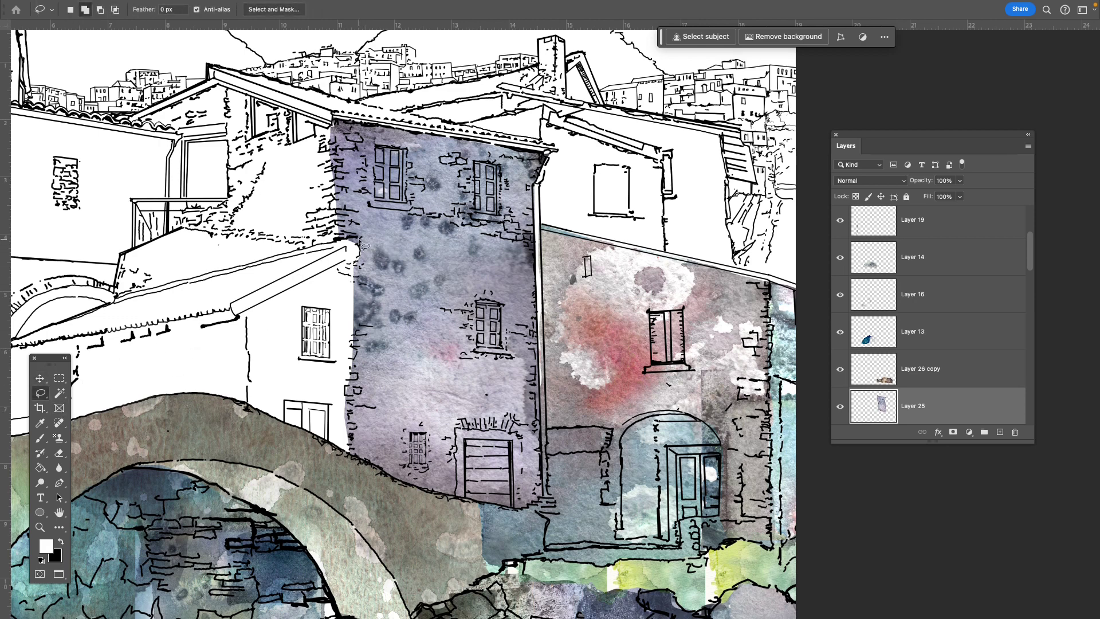
mouse_move(357, 238)
mouse_down()
mouse_move(346, 130)
mouse_move(338, 164)
mouse_move(349, 244)
mouse_move(356, 238)
mouse_up()
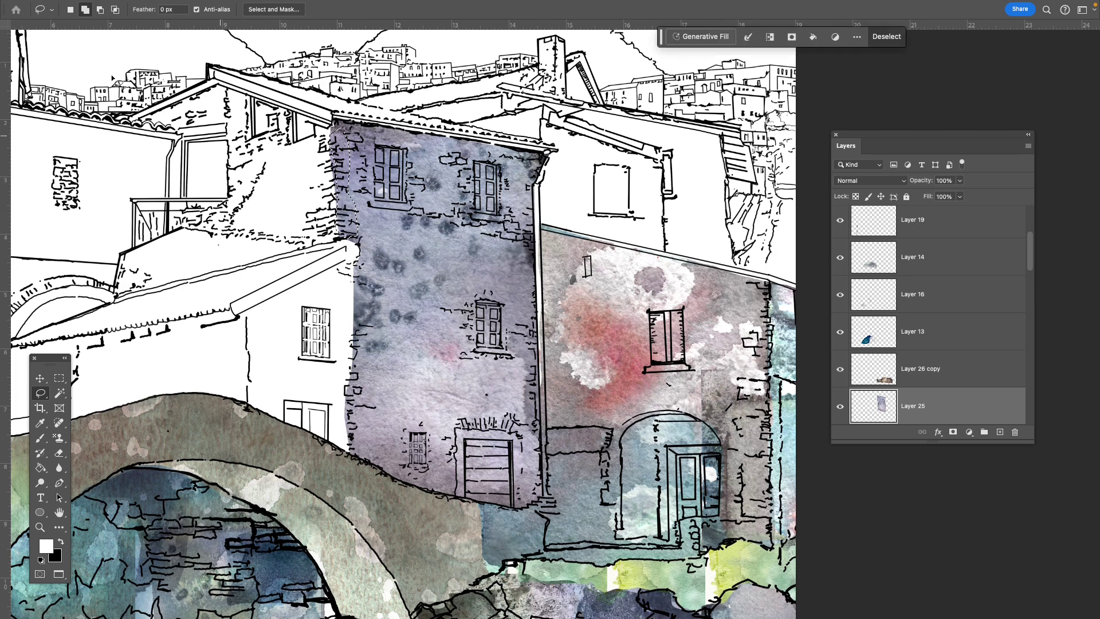
click(85, 10)
mouse_move(443, 224)
mouse_down()
mouse_move(519, 239)
mouse_move(526, 228)
mouse_move(425, 211)
mouse_up()
mouse_move(362, 445)
mouse_down()
mouse_move(371, 332)
mouse_move(359, 458)
mouse_move(362, 446)
mouse_up()
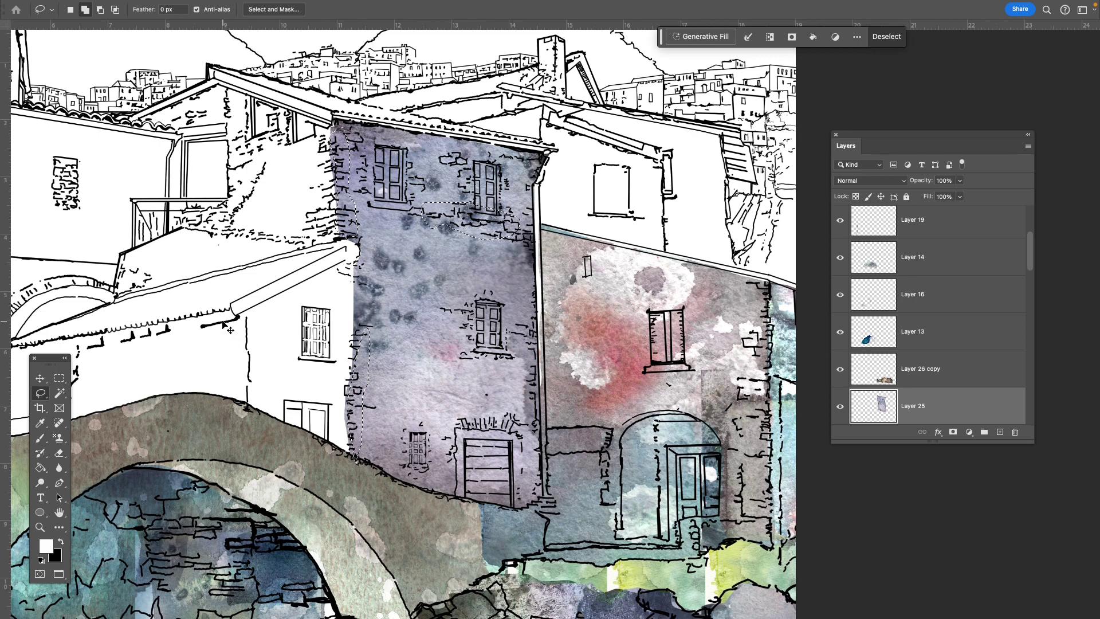
- Darken the selected areas of the purple building with Levels, setting the black input level to 75, and clear the selection
key(super+l)
drag(427, 75, 735, 36)
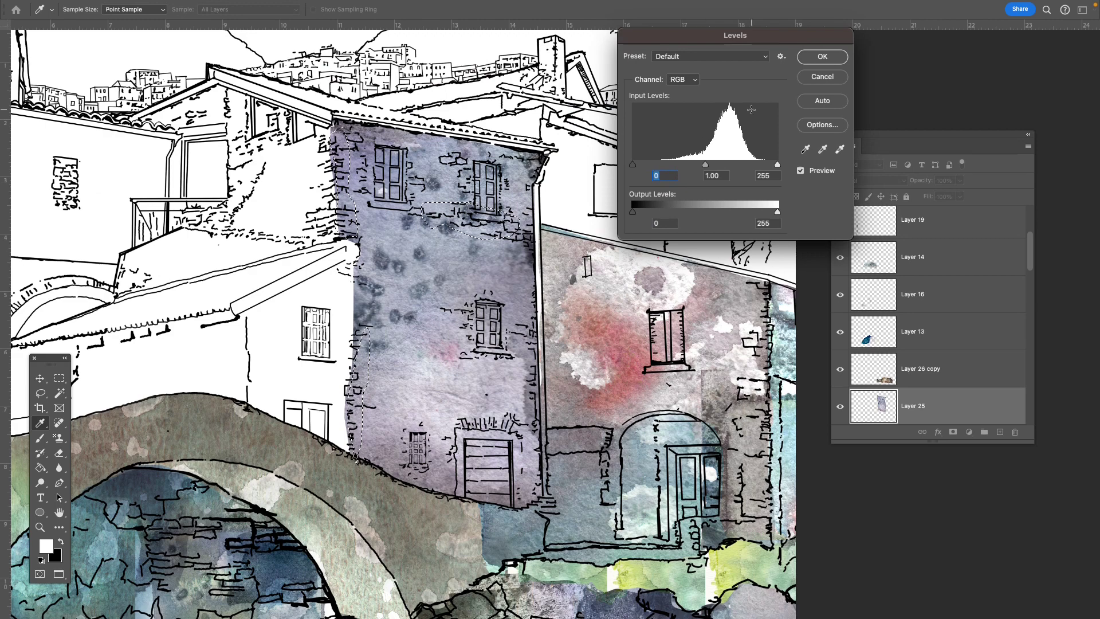
mouse_move(777, 165)
mouse_down()
mouse_move(754, 166)
mouse_move(778, 166)
mouse_up()
drag(632, 165, 676, 165)
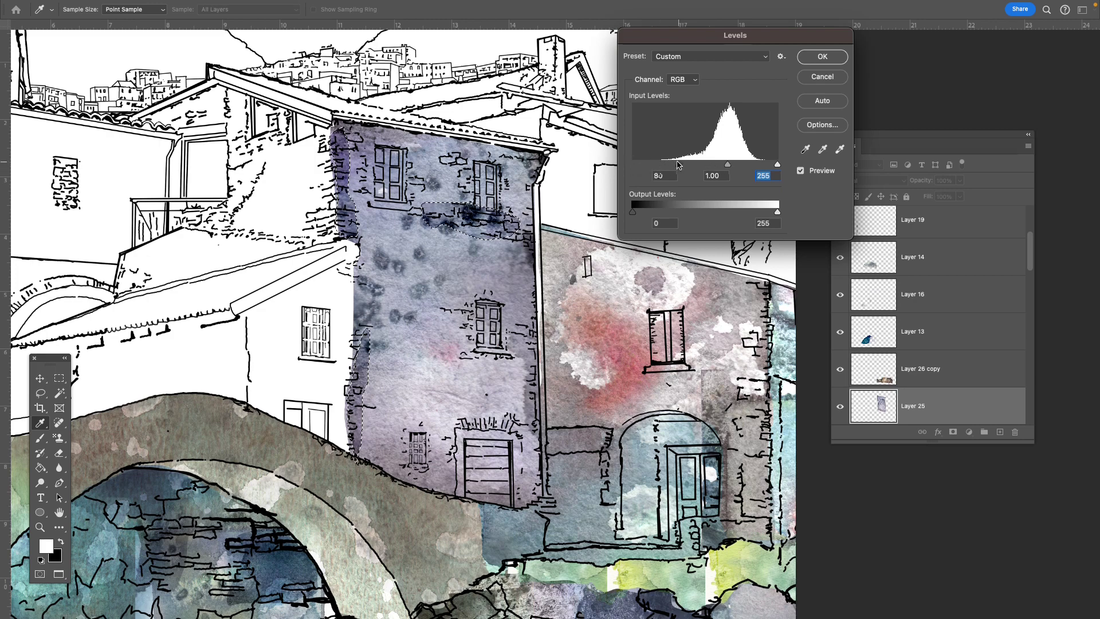
click(658, 176)
click(821, 56)
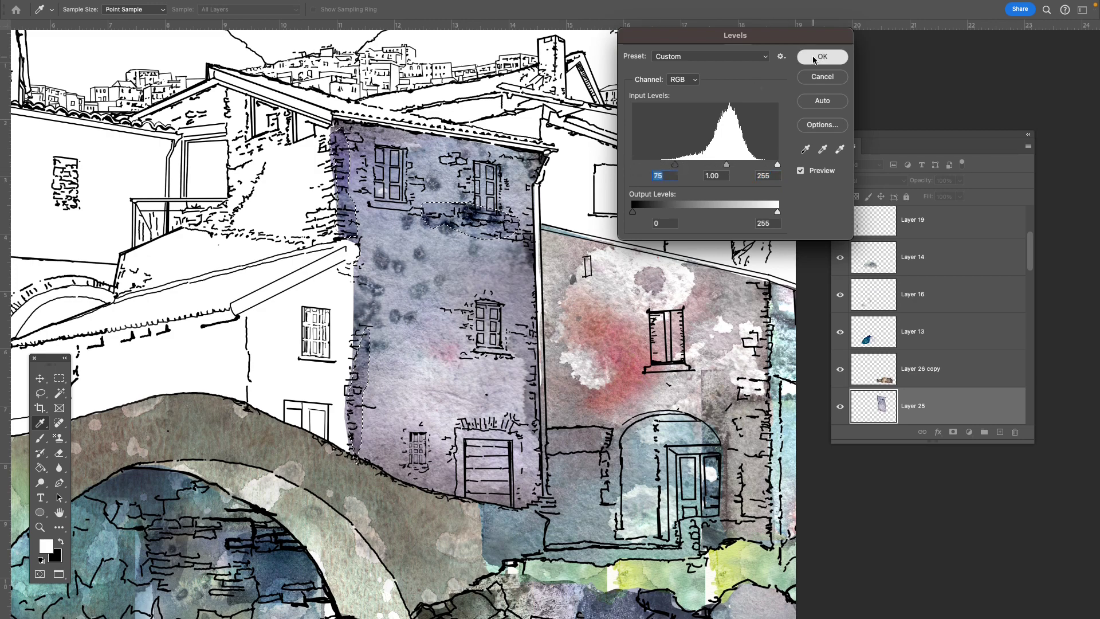
click(818, 112)
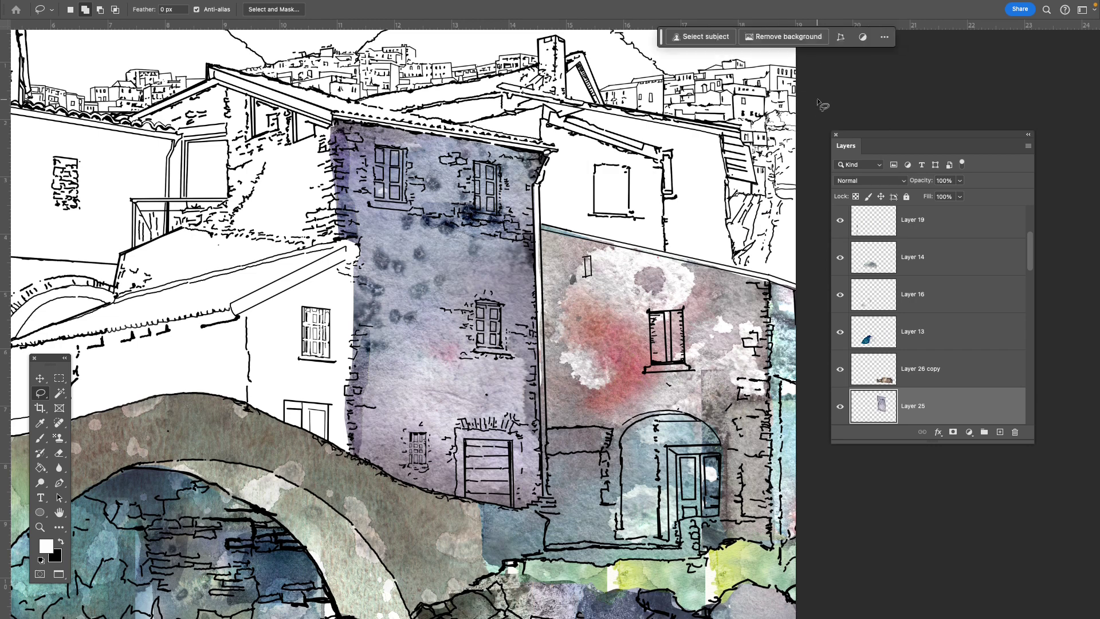
- Open the red splatter texture IMG_20240308_0002.jpg from the Student Watercolor Textures folder on the Desktop
key(super+minus)
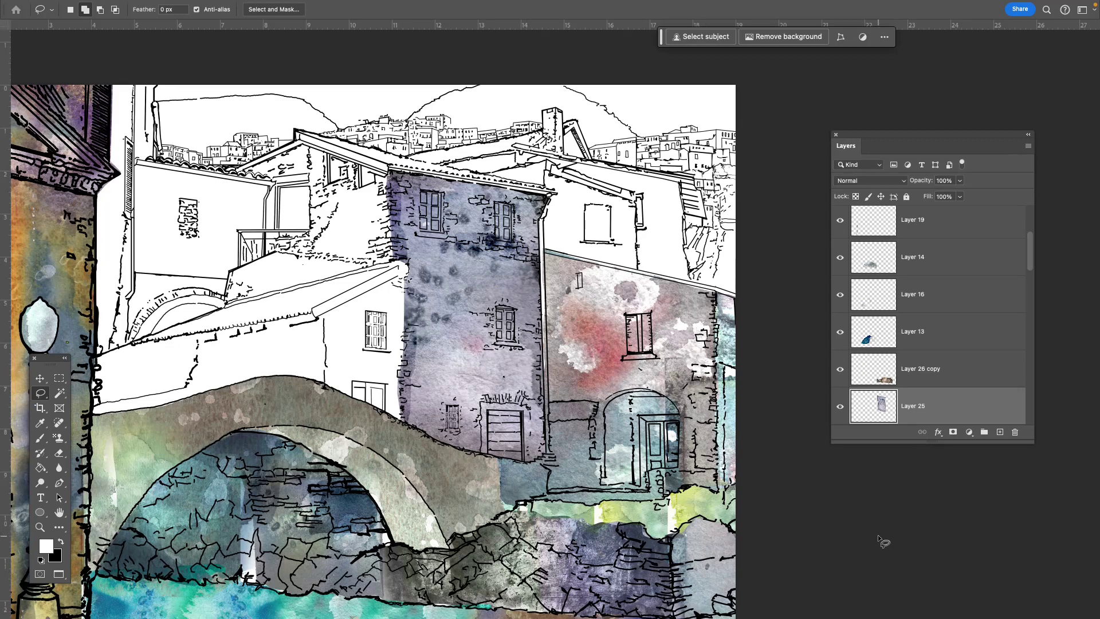
key(super+o)
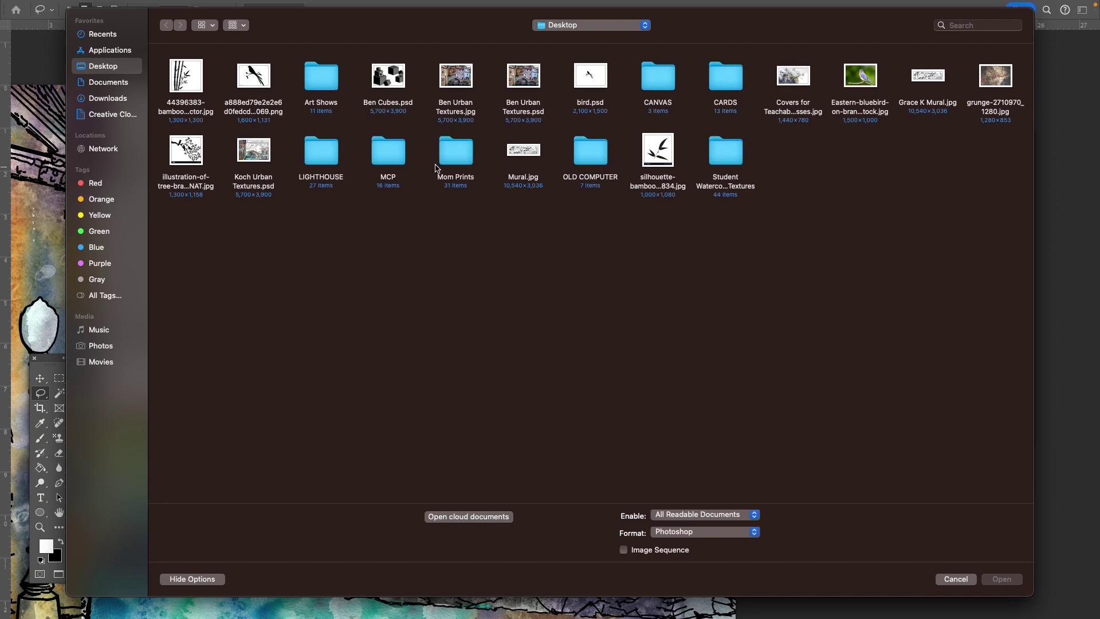
double_click(724, 164)
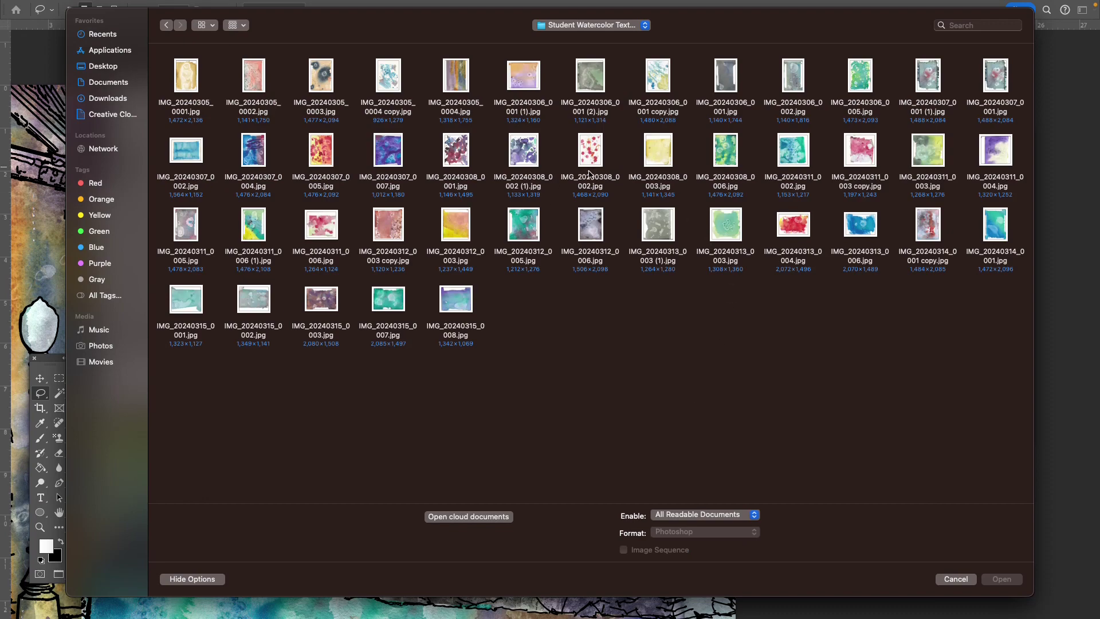
double_click(596, 151)
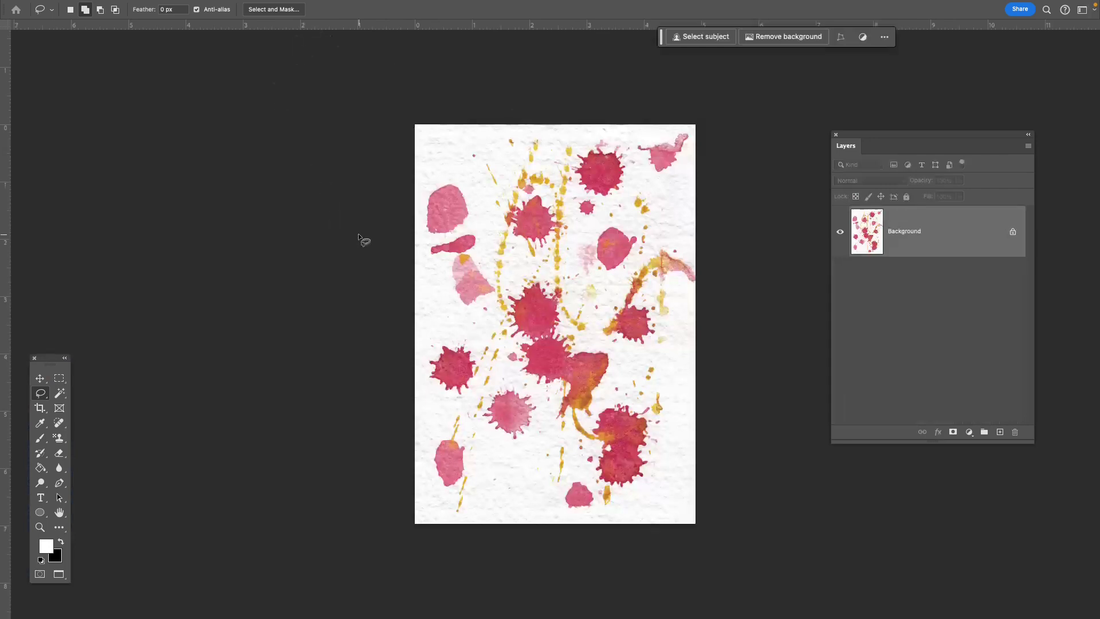
- Copy the splatter image into Koch Urban Textures.psd as a new layer, and close the source image
key(v)
key(f)
key(f)
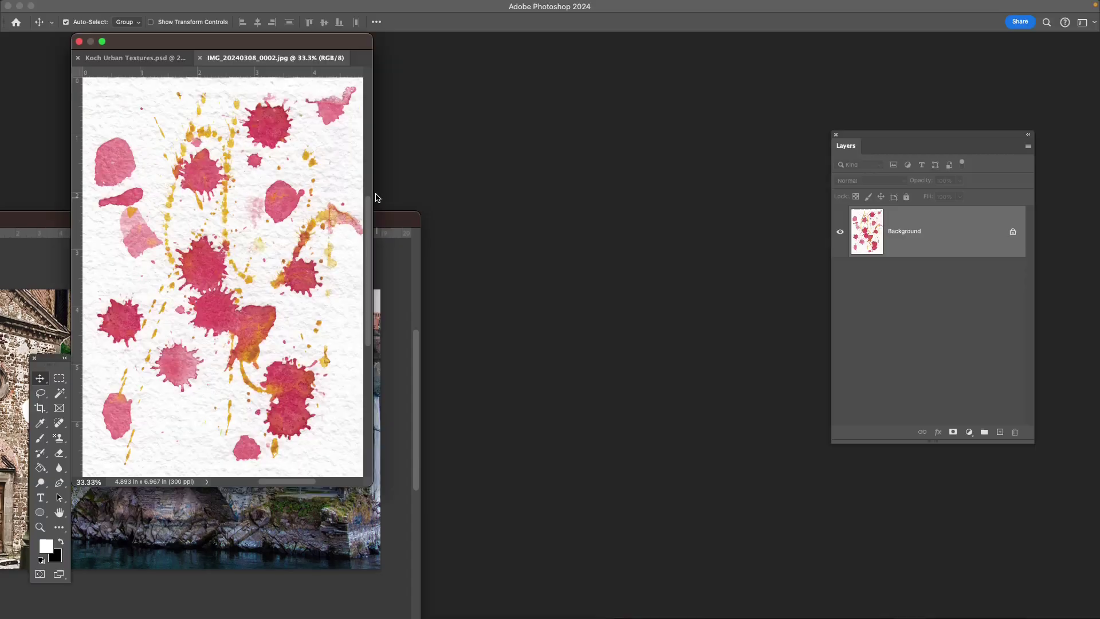
drag(293, 58, 788, 174)
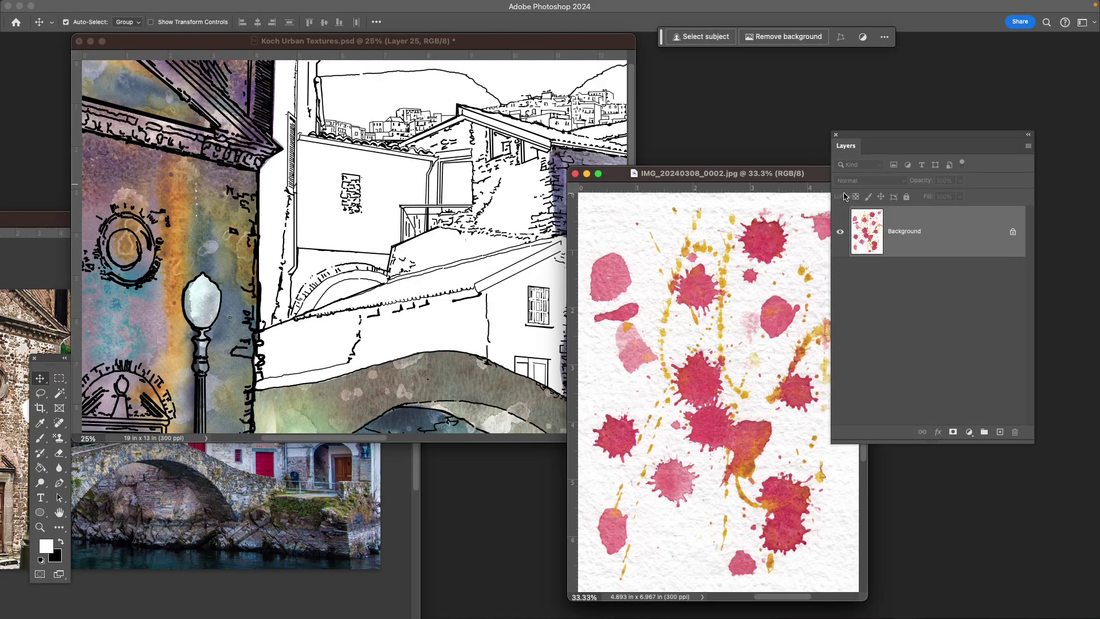
drag(901, 230, 298, 275)
click(577, 182)
click(575, 173)
key(f)
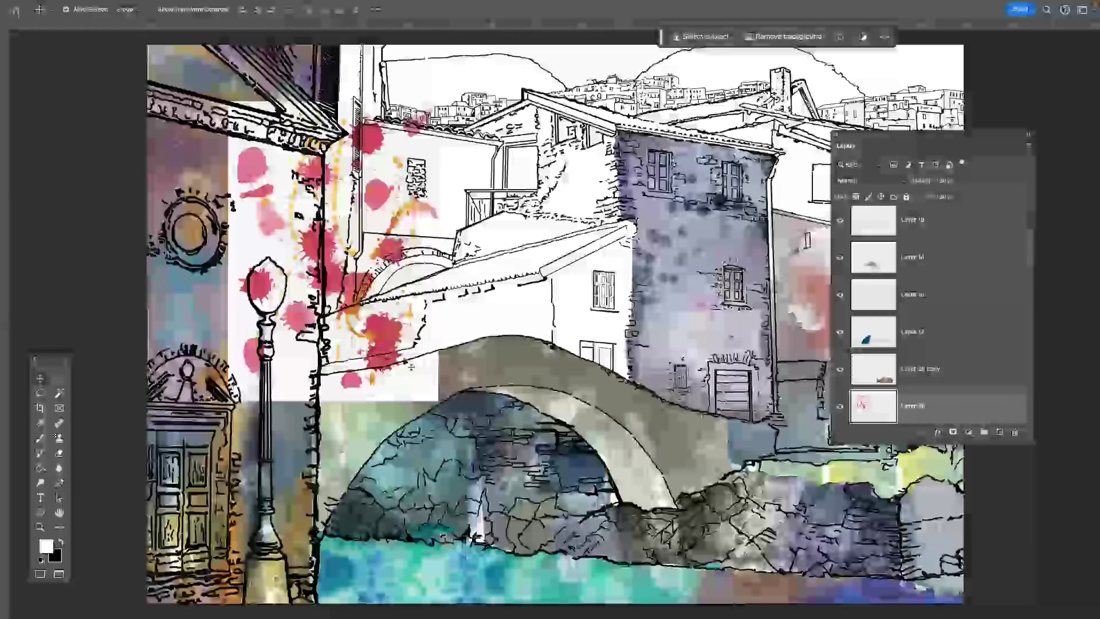
- Move the splatter over the unpainted buildings above the bridge, and remove its white background with the Magic Wand at tolerance 50
drag(376, 320, 519, 341)
key(w)
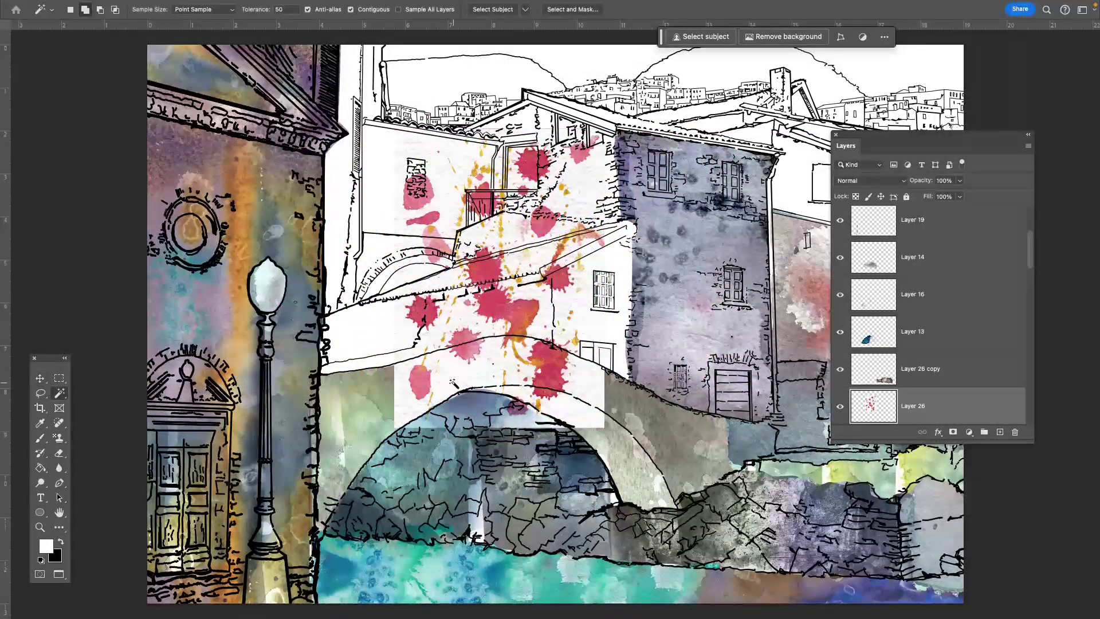
click(454, 385)
key(Delete)
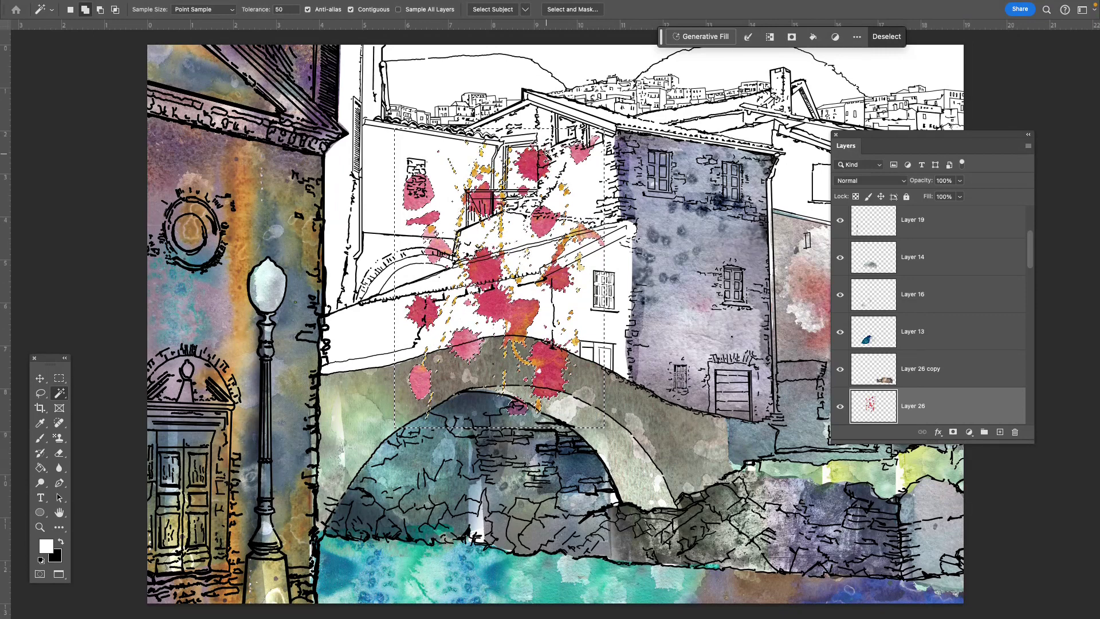
key(ctrl+d)
- Move the isolated red splatter over the purple building
key(v)
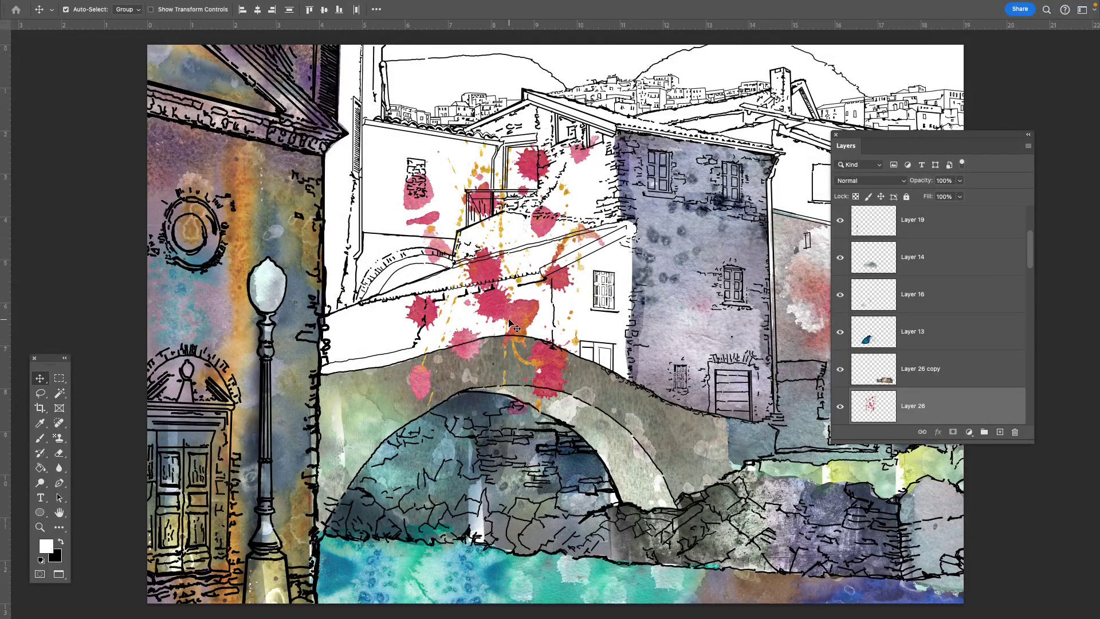
drag(501, 300, 639, 304)
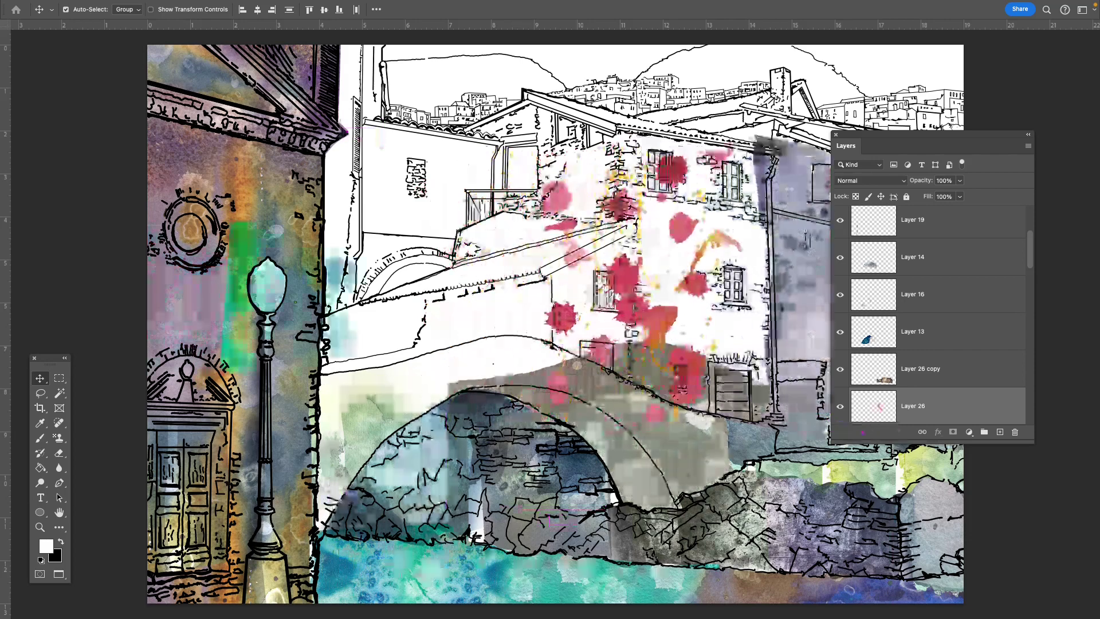
- Undo the last moves made with several layers selected, and select only the red splatter layer, Layer 26
key(ctrl+z)
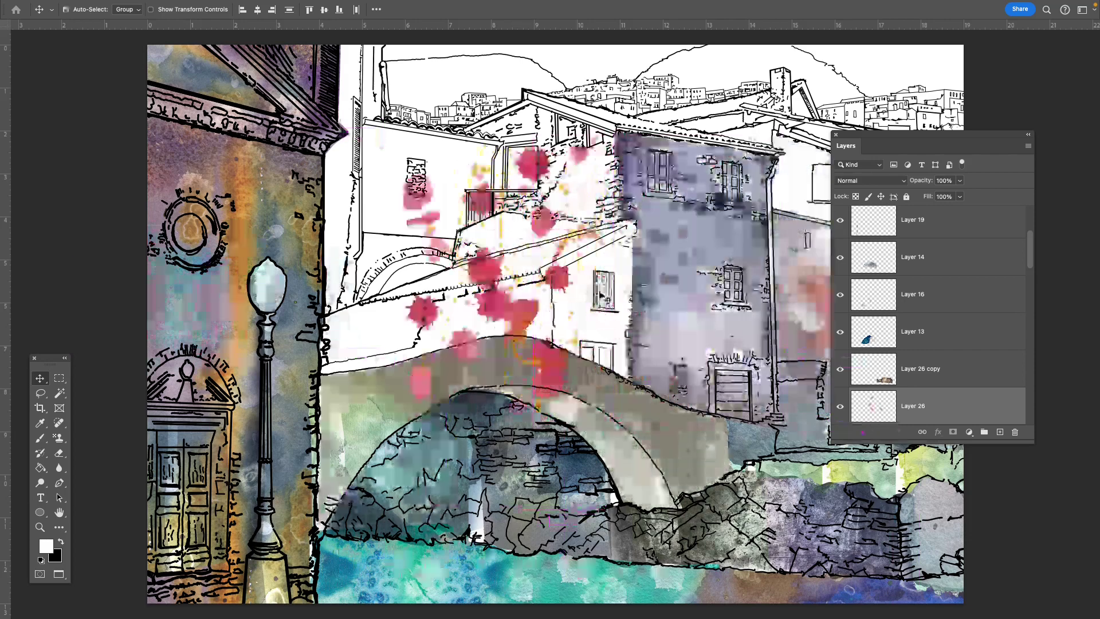
key(ctrl+z)
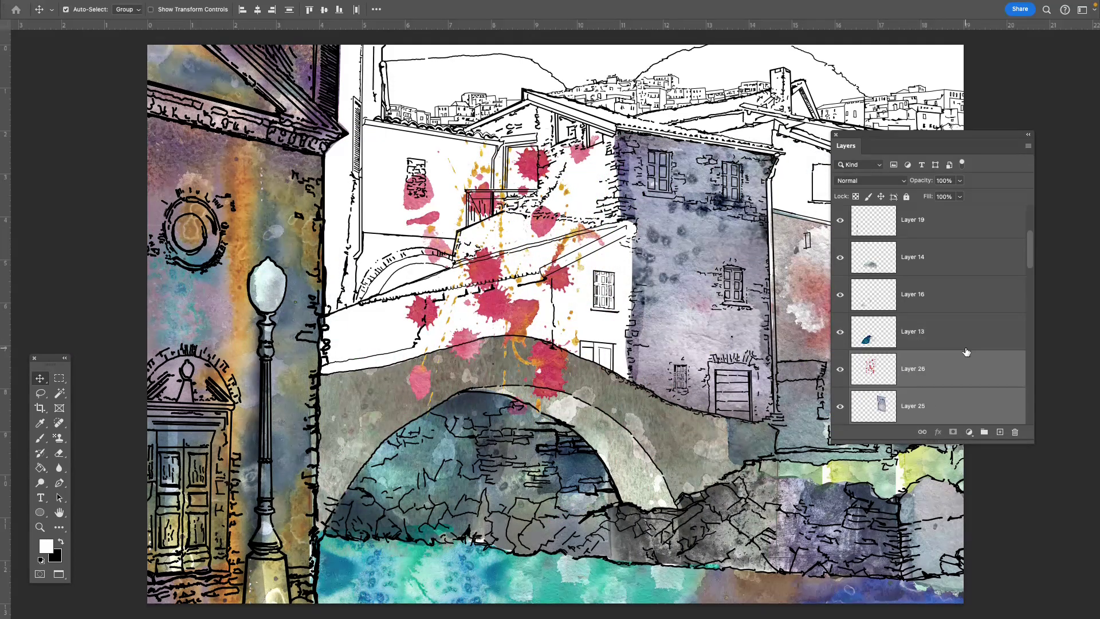
scroll(989, 357, down, 3)
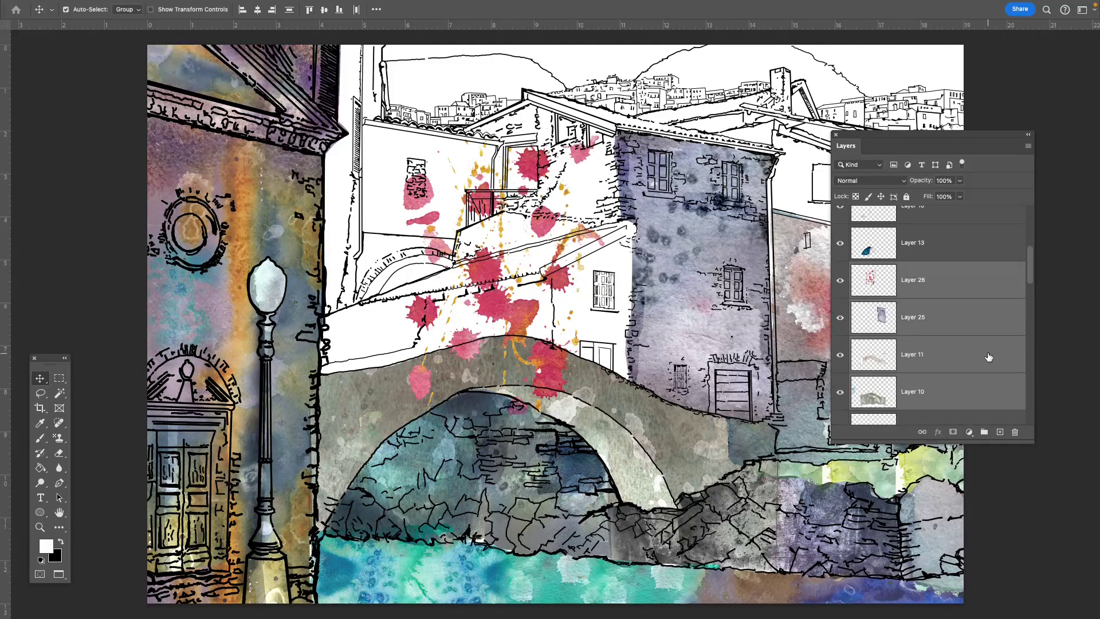
click(967, 270)
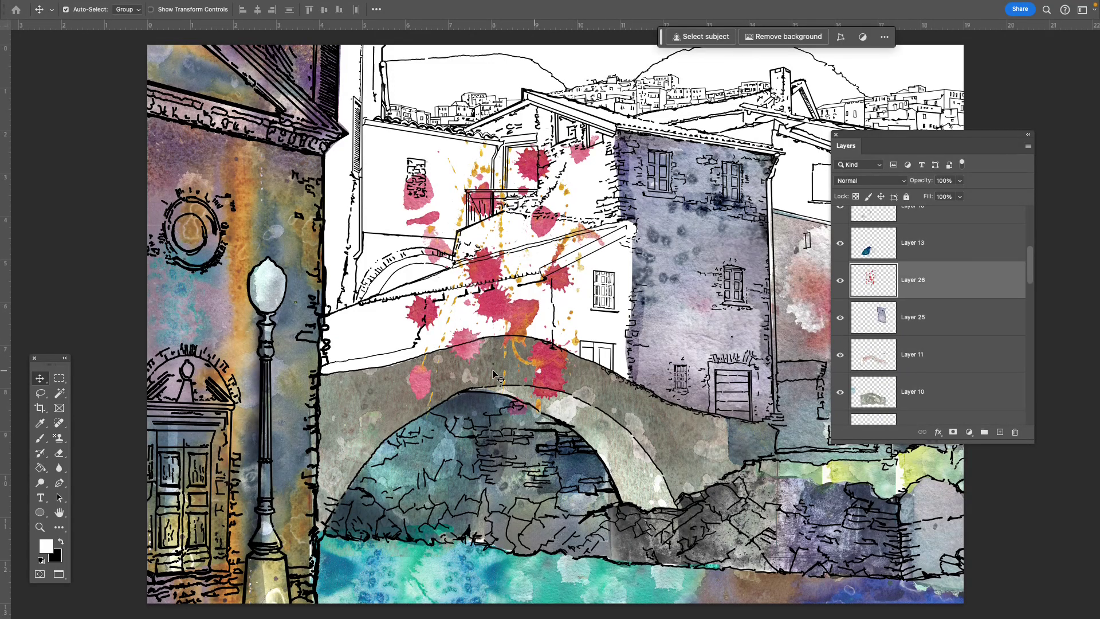
- Move the red splatter on Layer 26 alone over the purple building
mouse_move(444, 335)
mouse_down()
mouse_move(494, 333)
mouse_move(467, 343)
mouse_up()
key(super)
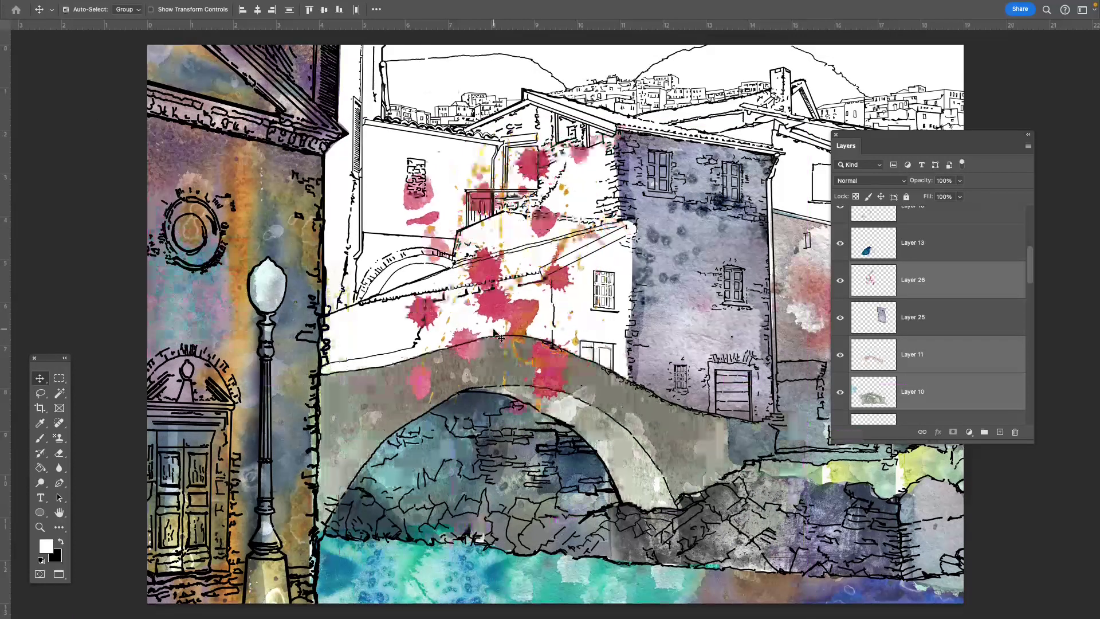
click(944, 283)
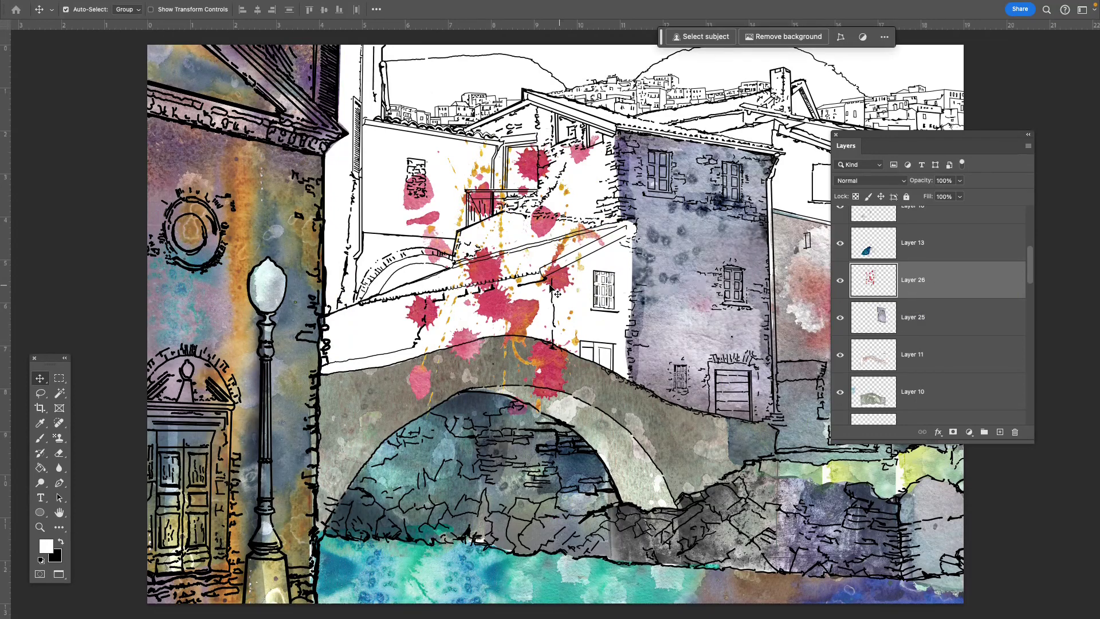
drag(563, 279, 769, 289)
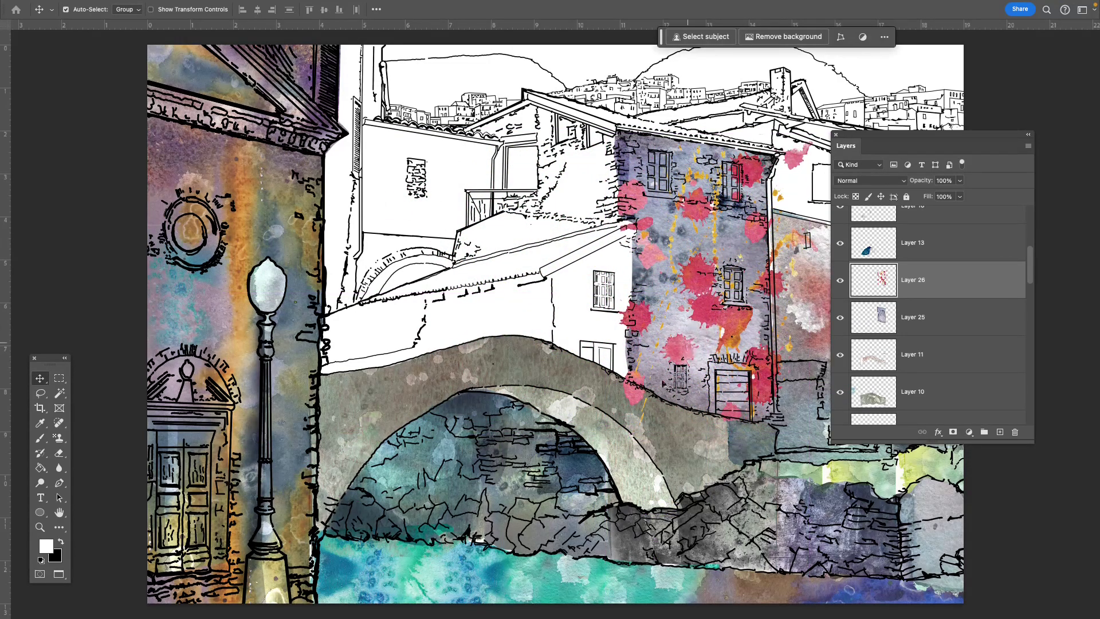
- Delete the outer splatter blots with the Lasso, and move the remaining cluster up between the purple building's upper windows
key(l)
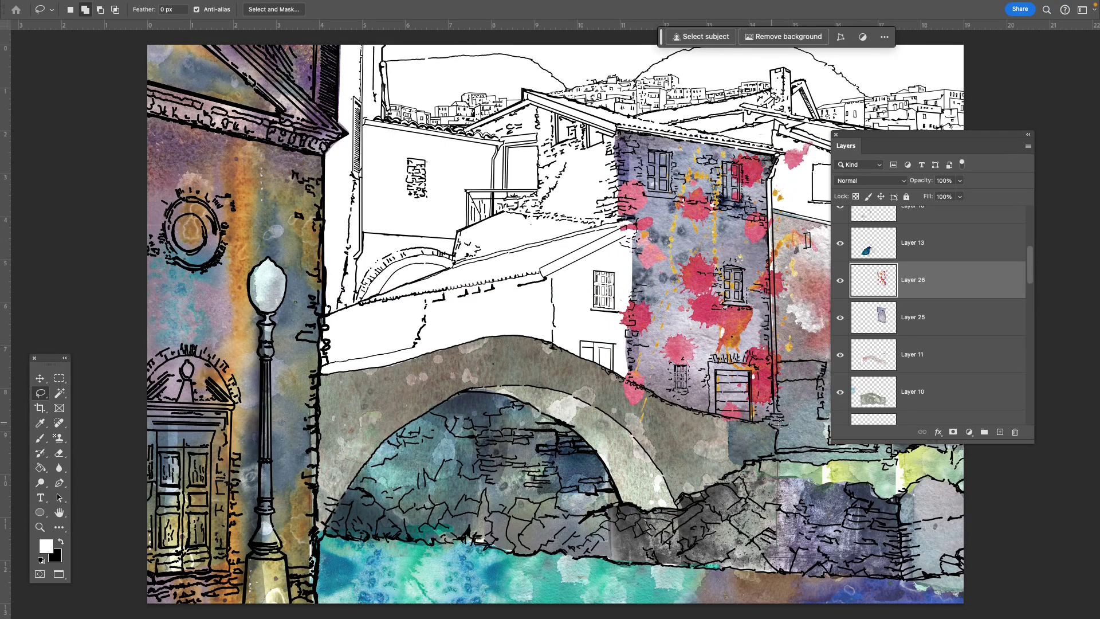
mouse_move(777, 328)
mouse_down()
mouse_move(727, 396)
mouse_move(648, 376)
mouse_move(674, 210)
mouse_move(622, 150)
mouse_move(504, 253)
mouse_up()
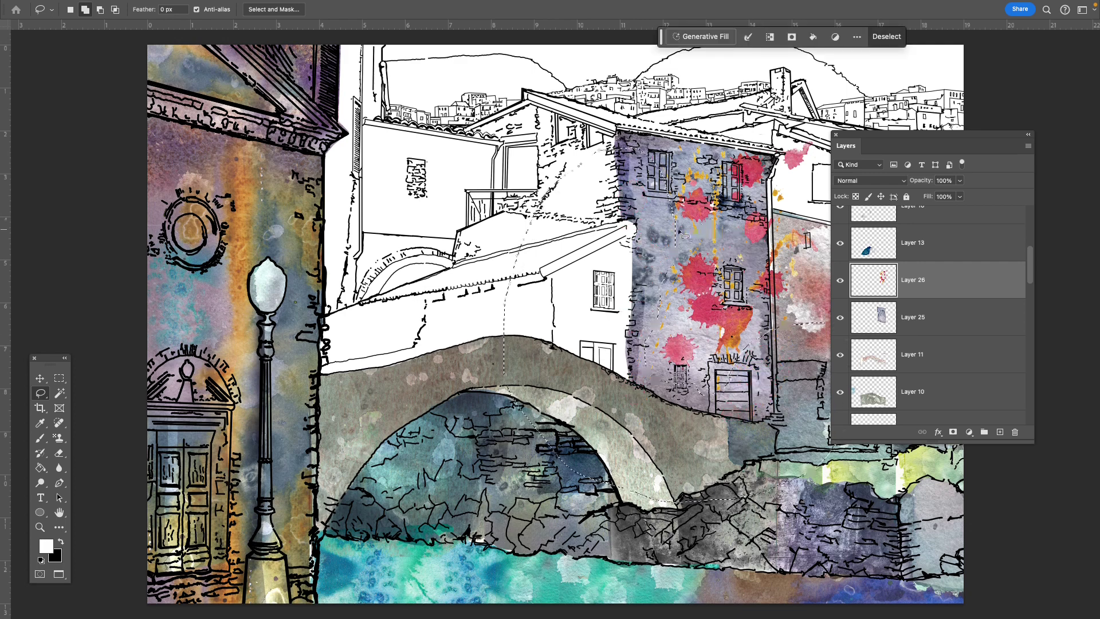
mouse_move(676, 234)
mouse_down()
mouse_move(712, 228)
mouse_move(736, 205)
mouse_move(720, 120)
mouse_move(645, 167)
mouse_move(677, 237)
mouse_up()
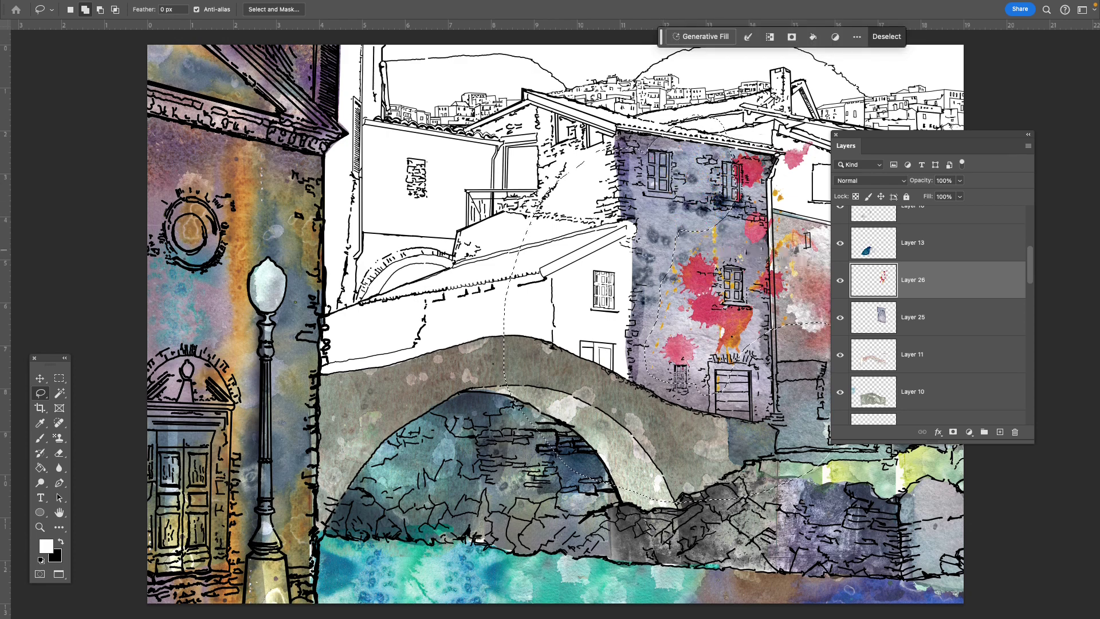
mouse_move(745, 298)
mouse_down()
mouse_move(737, 206)
mouse_move(816, 146)
mouse_move(821, 250)
mouse_move(771, 315)
mouse_move(751, 293)
mouse_up()
key(Delete)
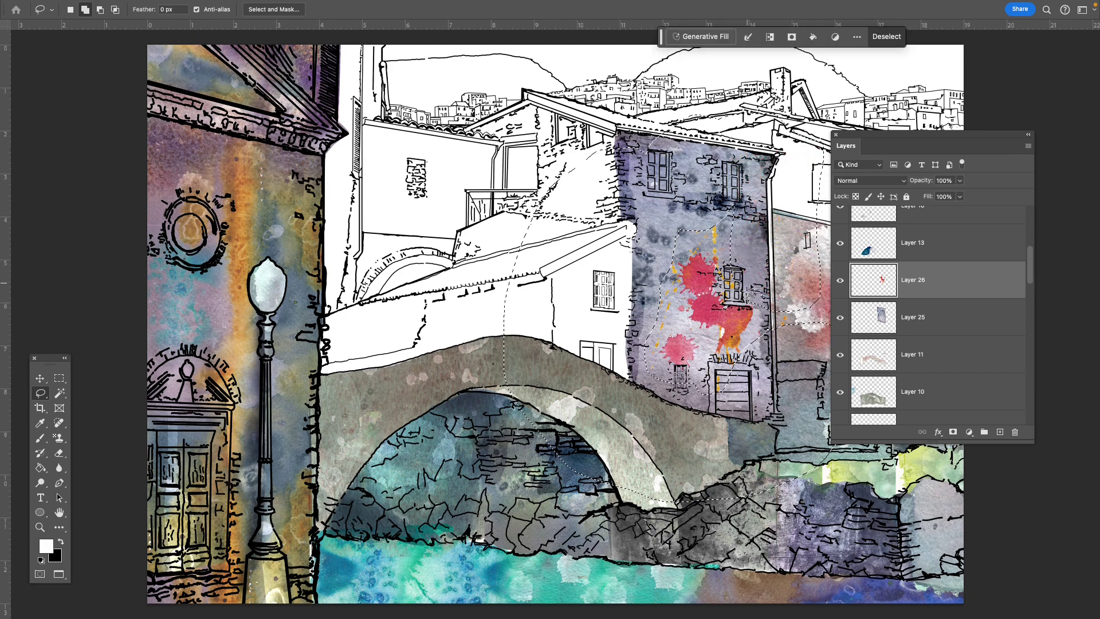
key(ctrl+d)
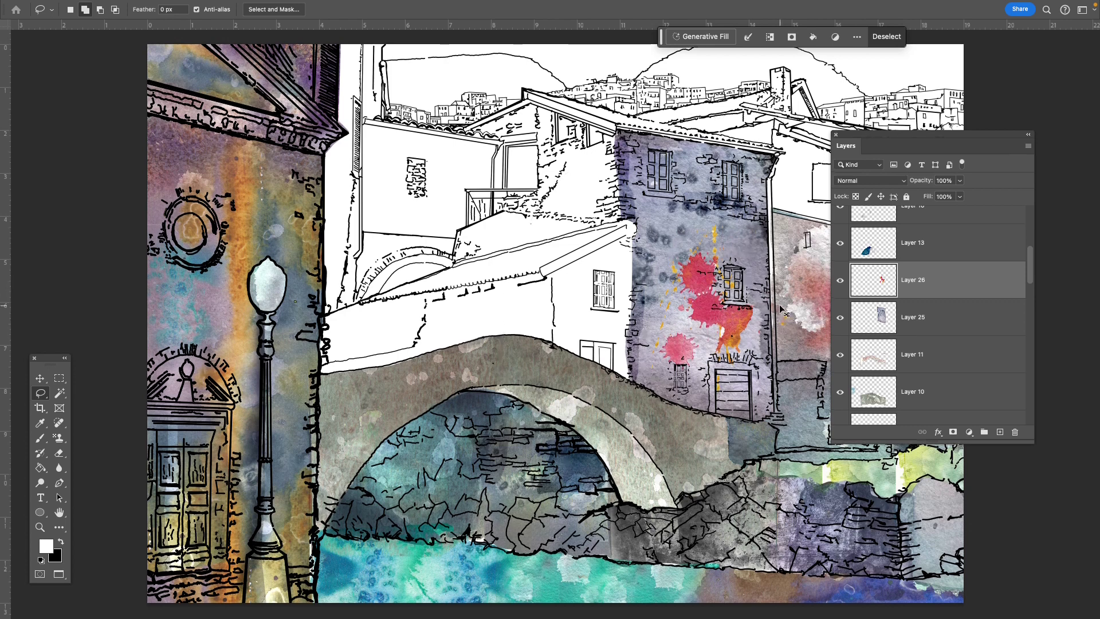
key(v)
drag(718, 310, 698, 213)
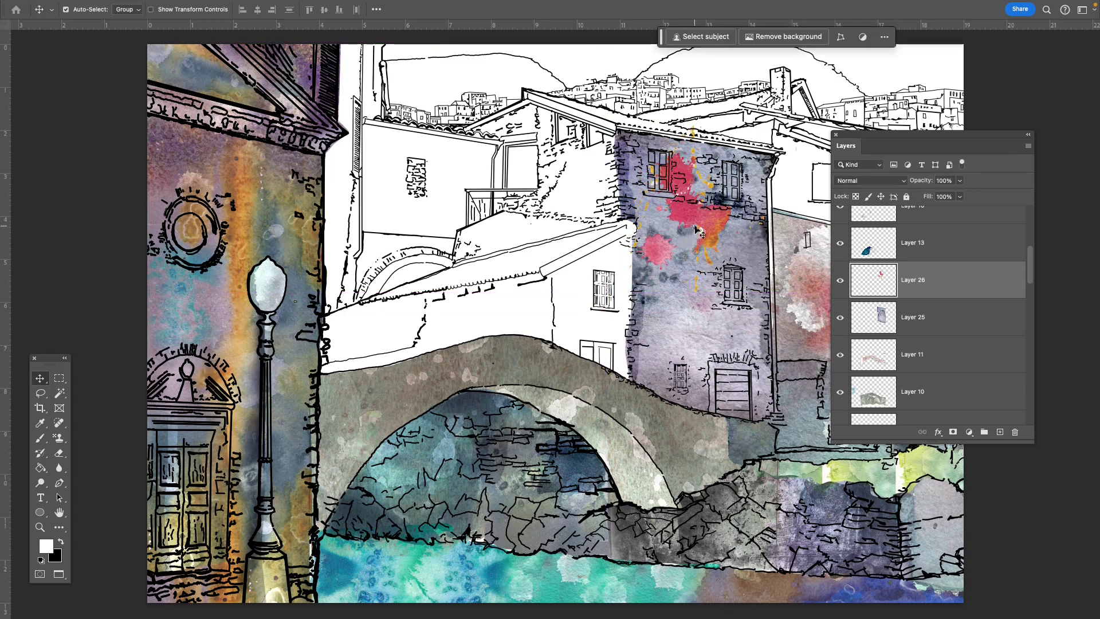
- Preview blend modes for the splatter layer, set it to Lighten, and lower its opacity to 68%
click(871, 180)
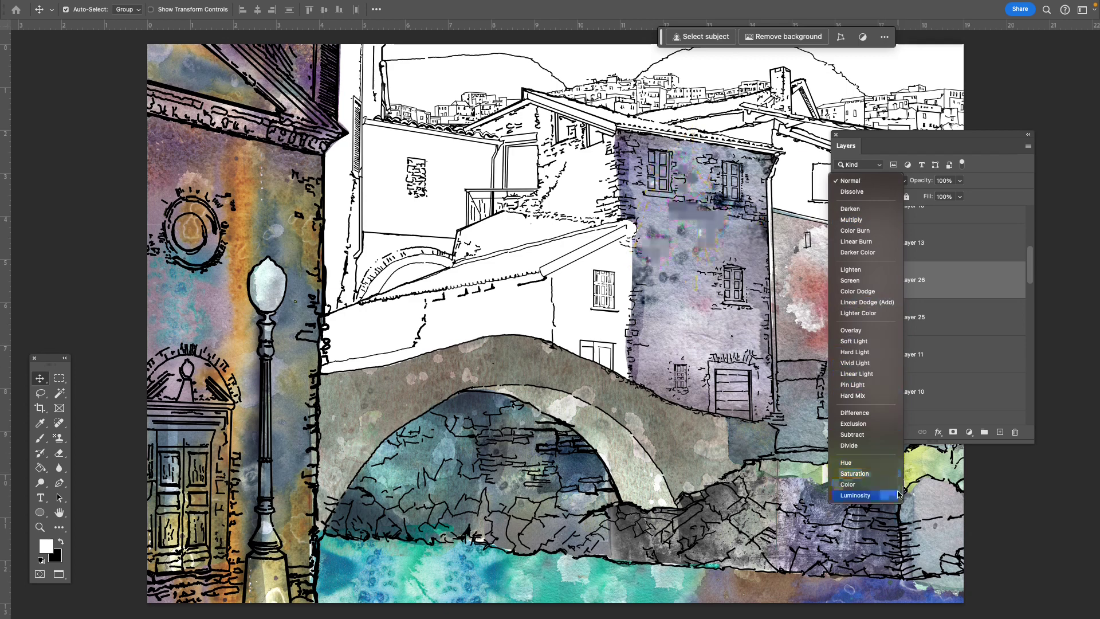
key(Up)
key(Up)
key(Up)
key(Up)
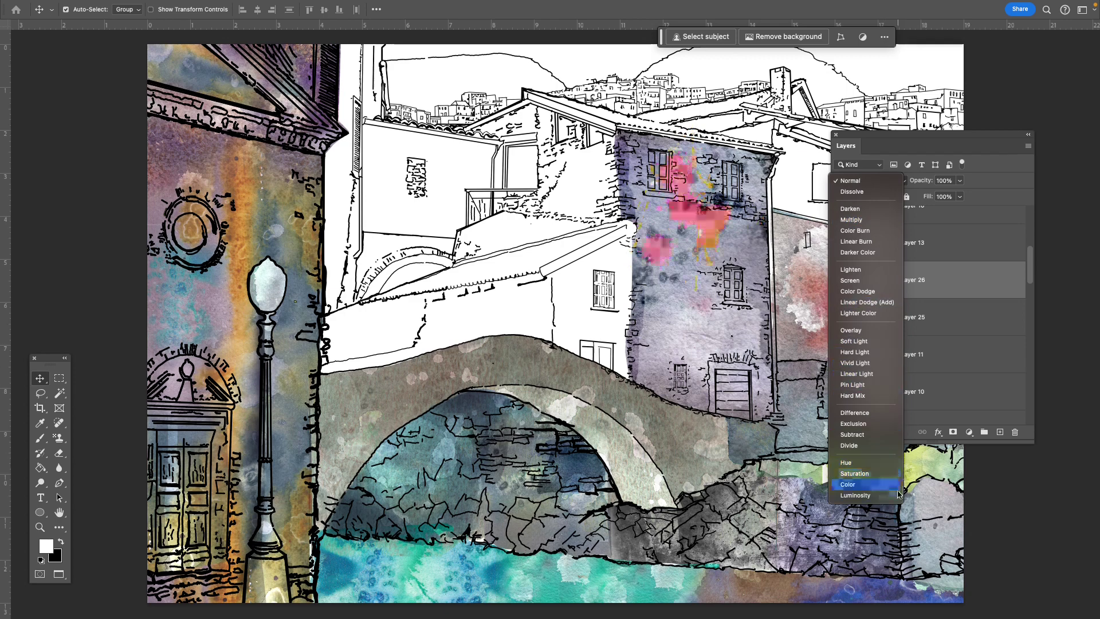
key(Up)
key(Up)
key(Up)
key(Up)
key(Up)
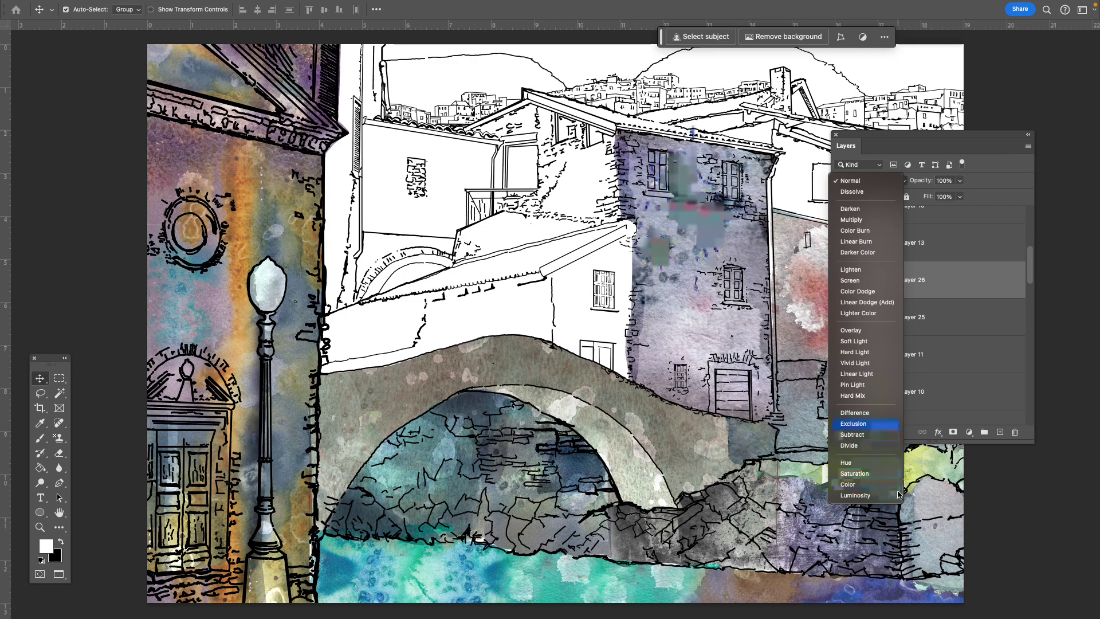
key(Up)
key(Up)
key(Up)
key(Up)
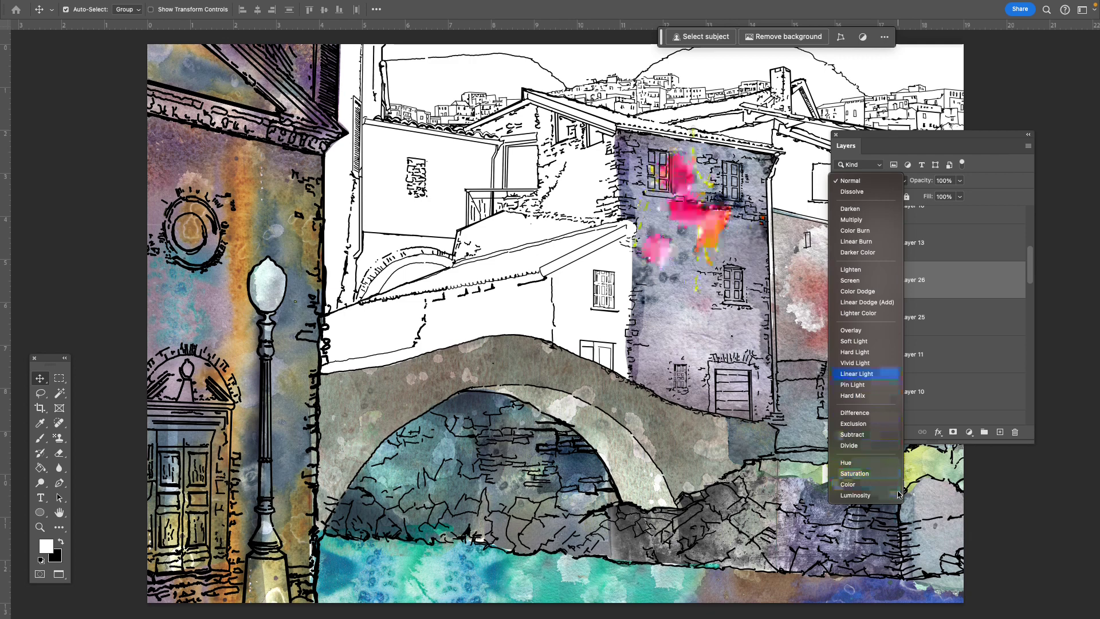
key(Down)
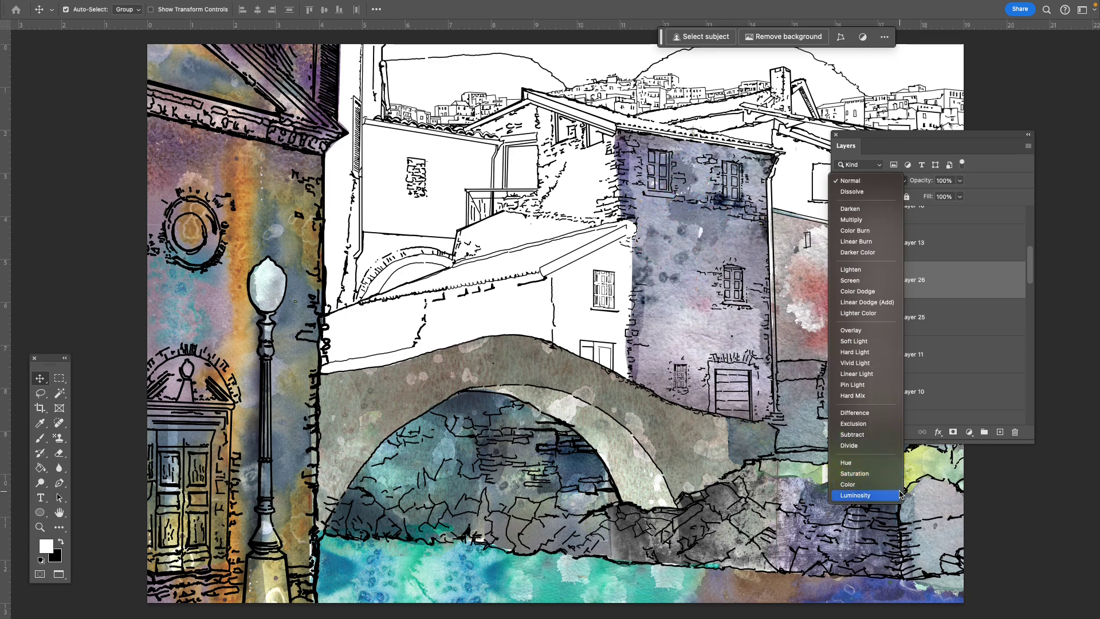
key(Up)
key(Up)
key(Up)
key(Up)
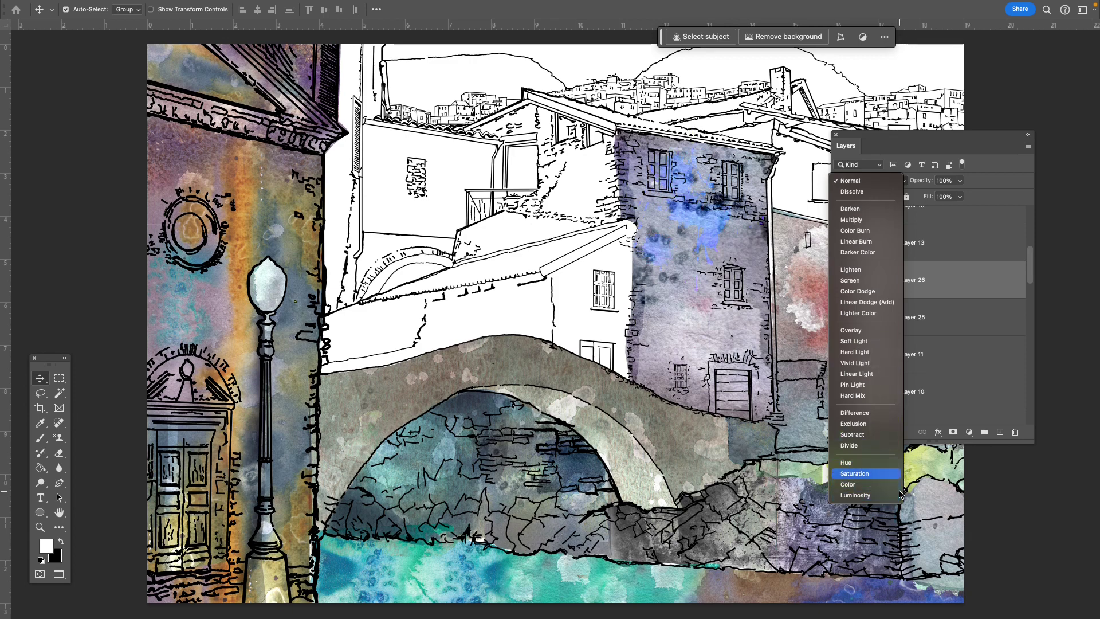
key(Up)
key(Up)
key(Up)
key(Up)
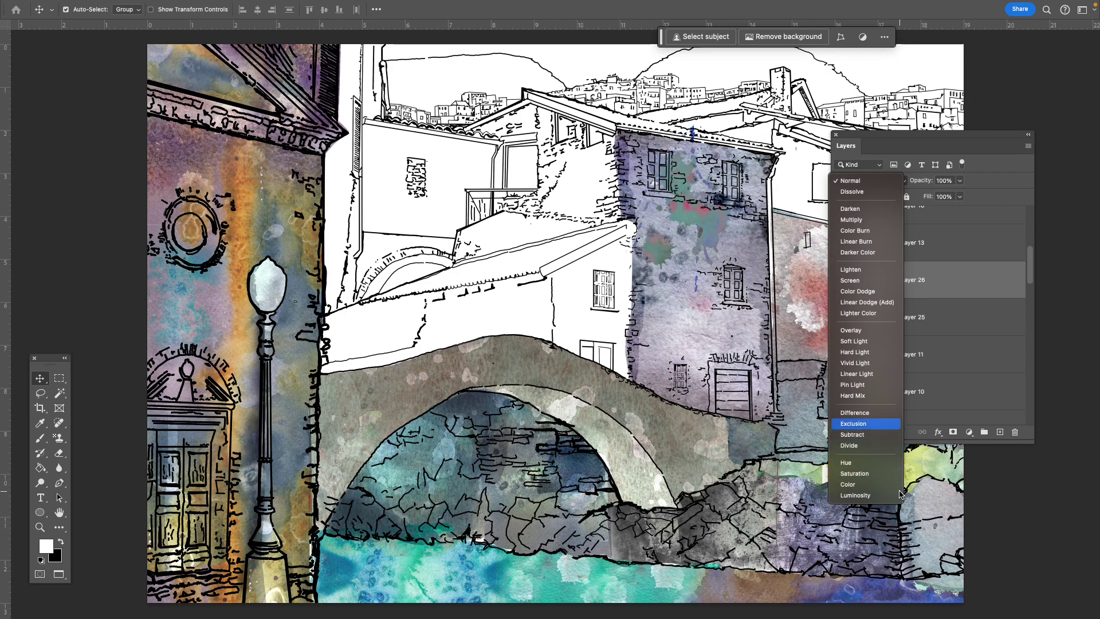
key(Up)
key(Up)
key(Up)
key(Up)
key(Up)
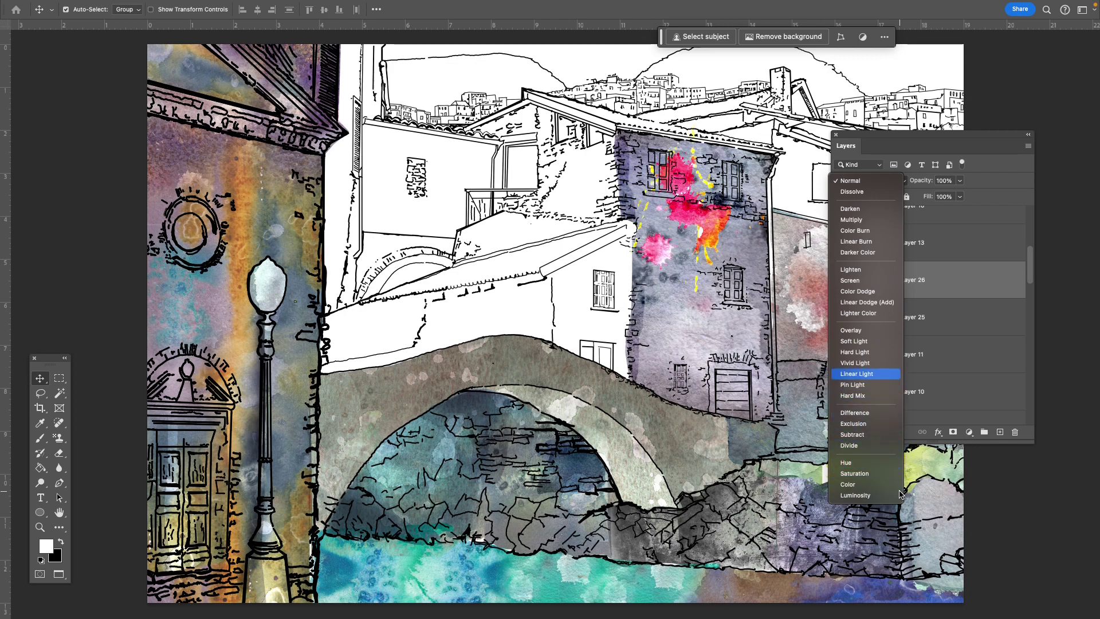
key(Up)
key(Up)
key(Up)
key(Up)
key(Up)
key(Up)
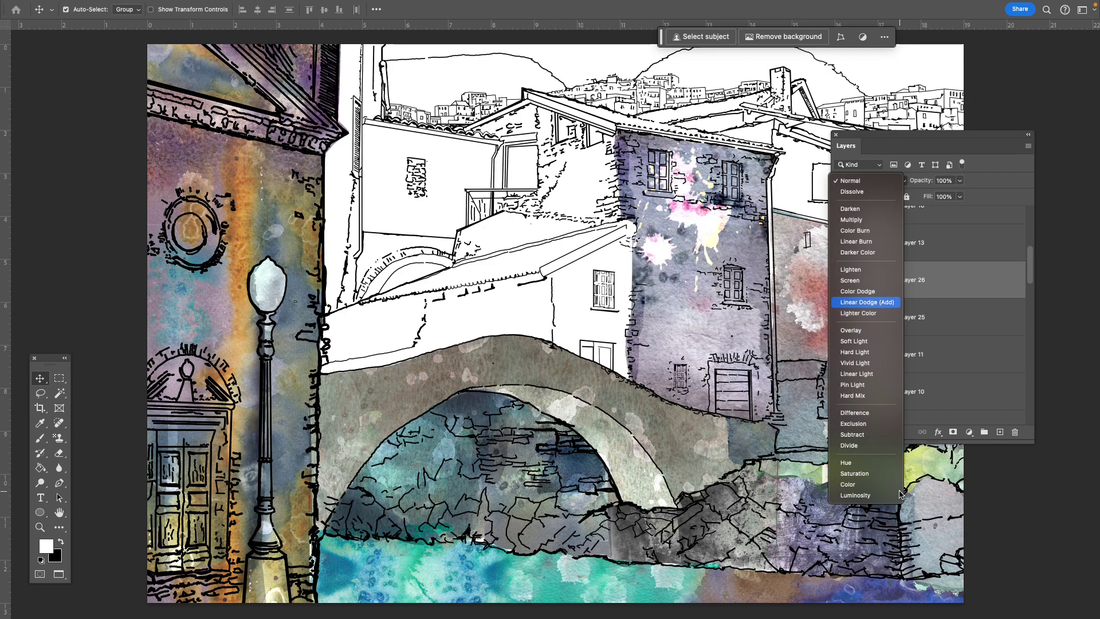
key(Up)
key(Down)
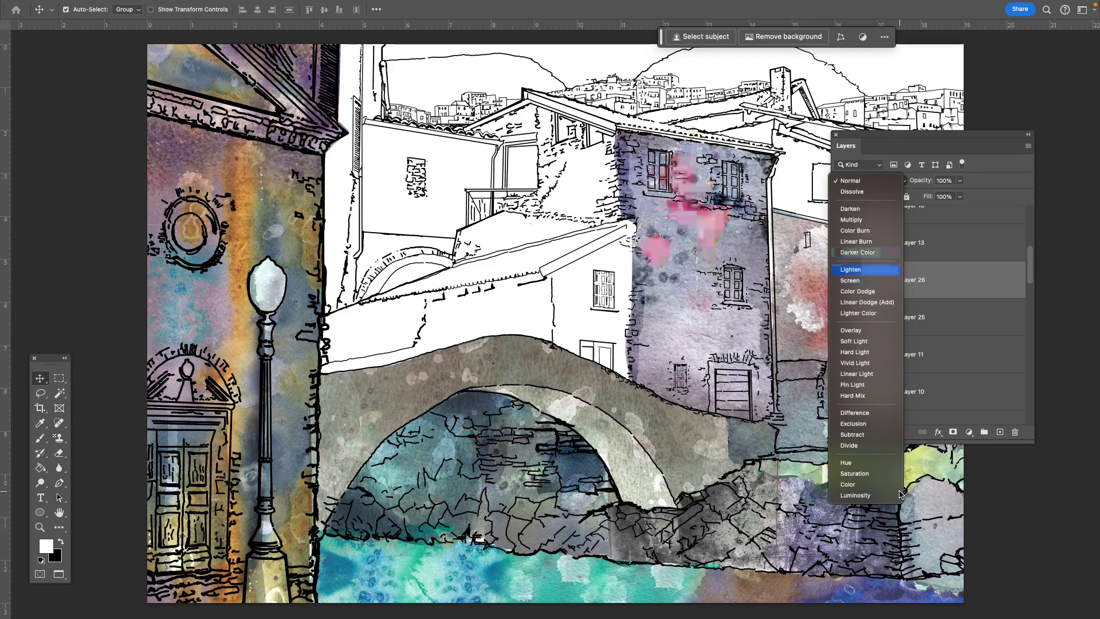
key(Up)
key(Up)
key(Up)
key(Up)
key(Up)
key(Up)
key(Up)
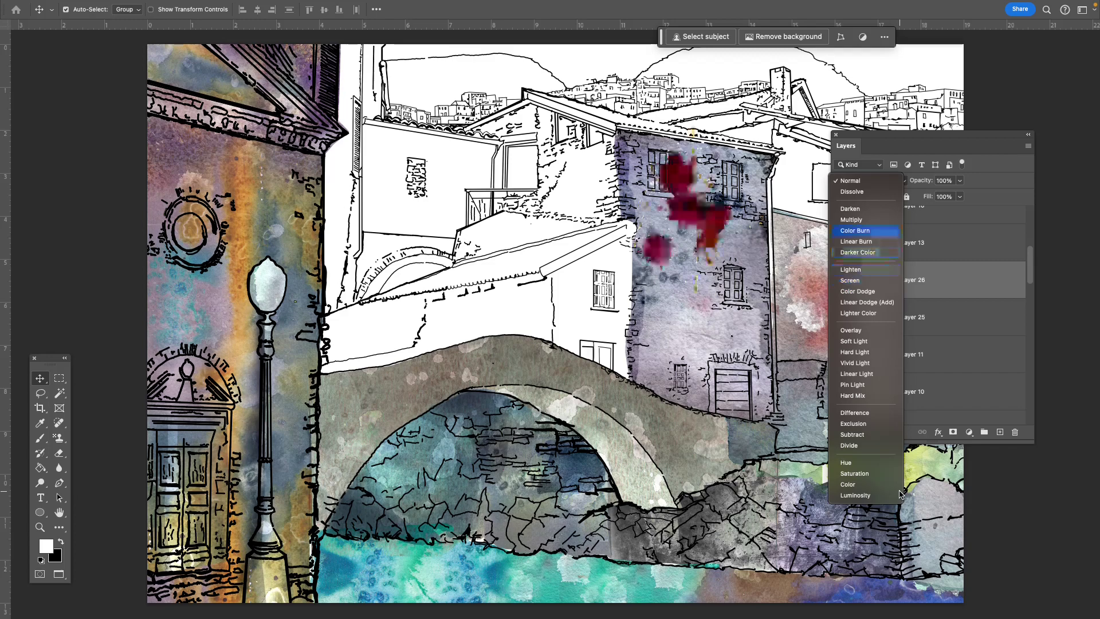
key(Down)
key(Down)
key(Down)
key(Down)
key(Down)
key(Down)
key(Down)
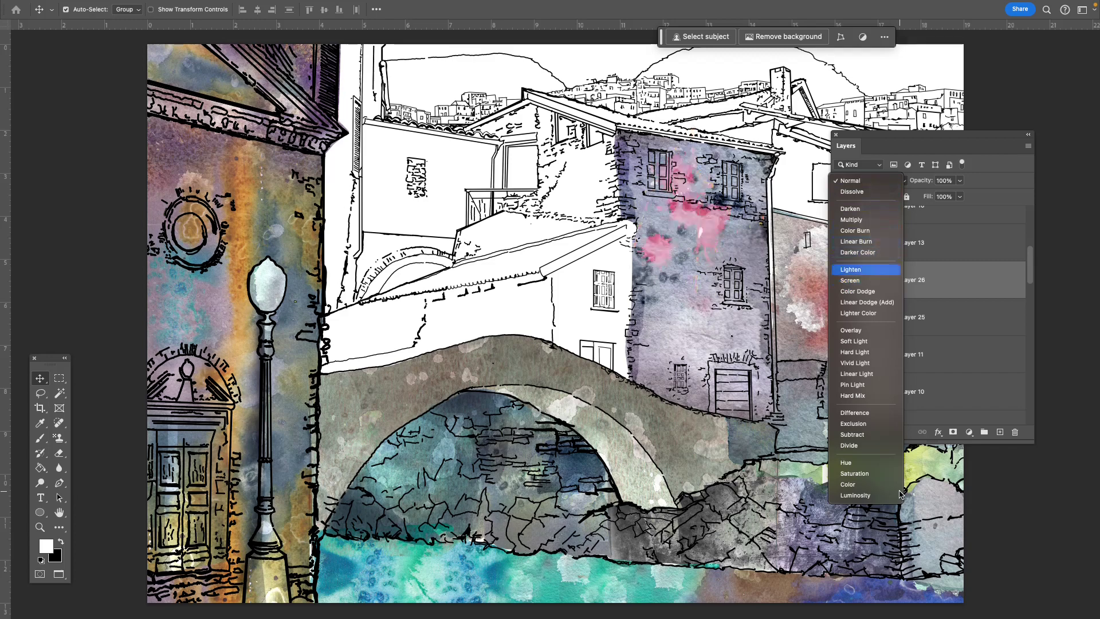
key(Return)
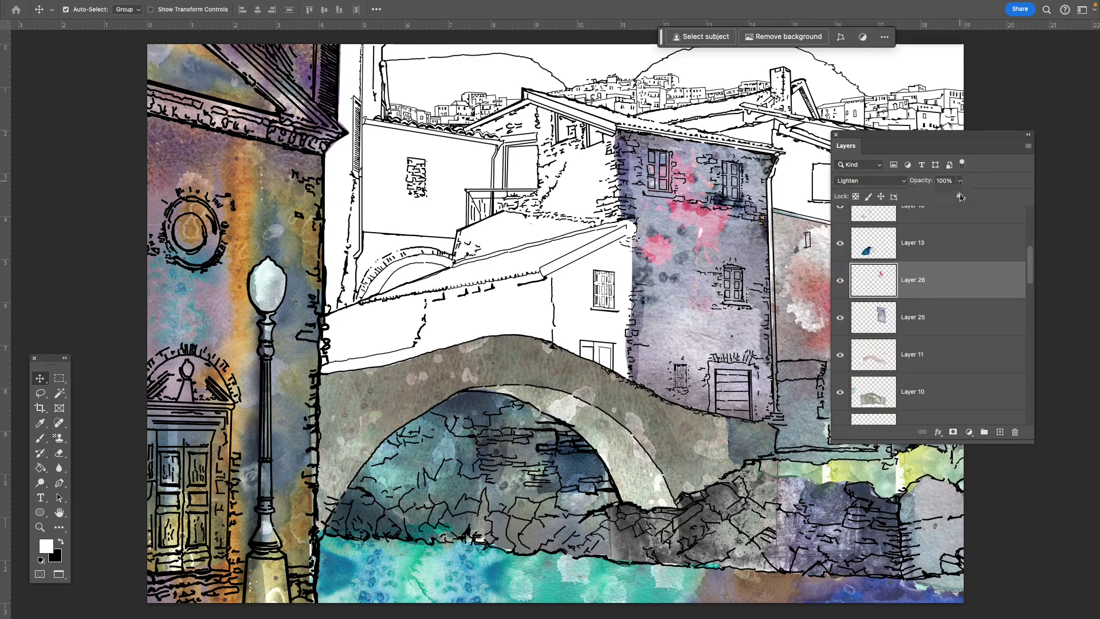
mouse_move(960, 197)
mouse_down()
mouse_move(935, 196)
mouse_move(945, 191)
mouse_up()
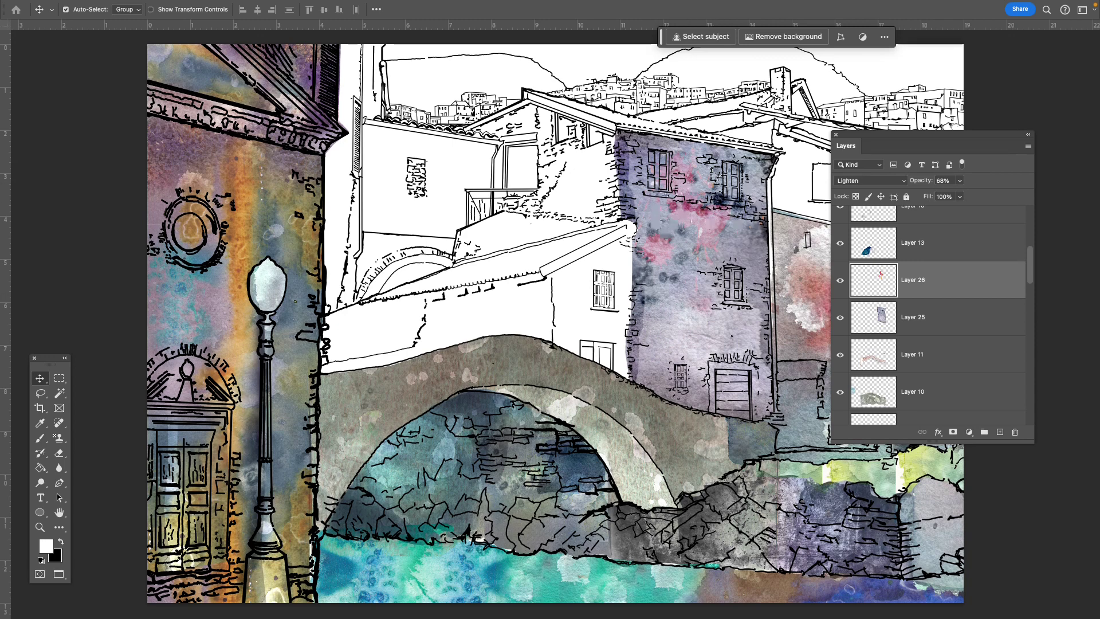
- Select the panes of the purple building's upper-left window with the Lasso
key(l)
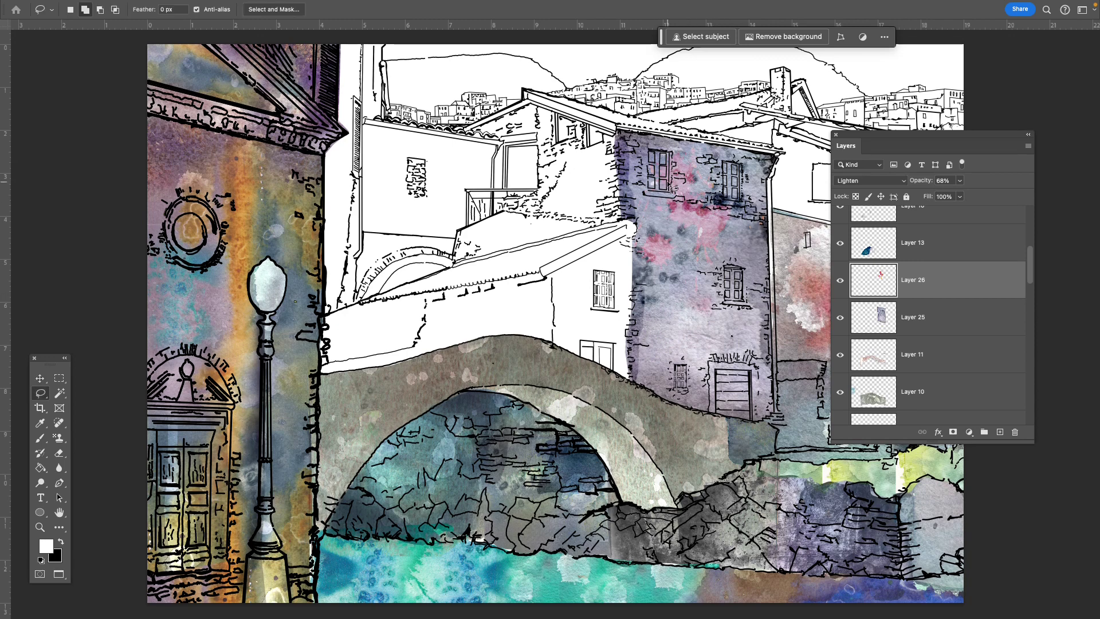
key(super+equal)
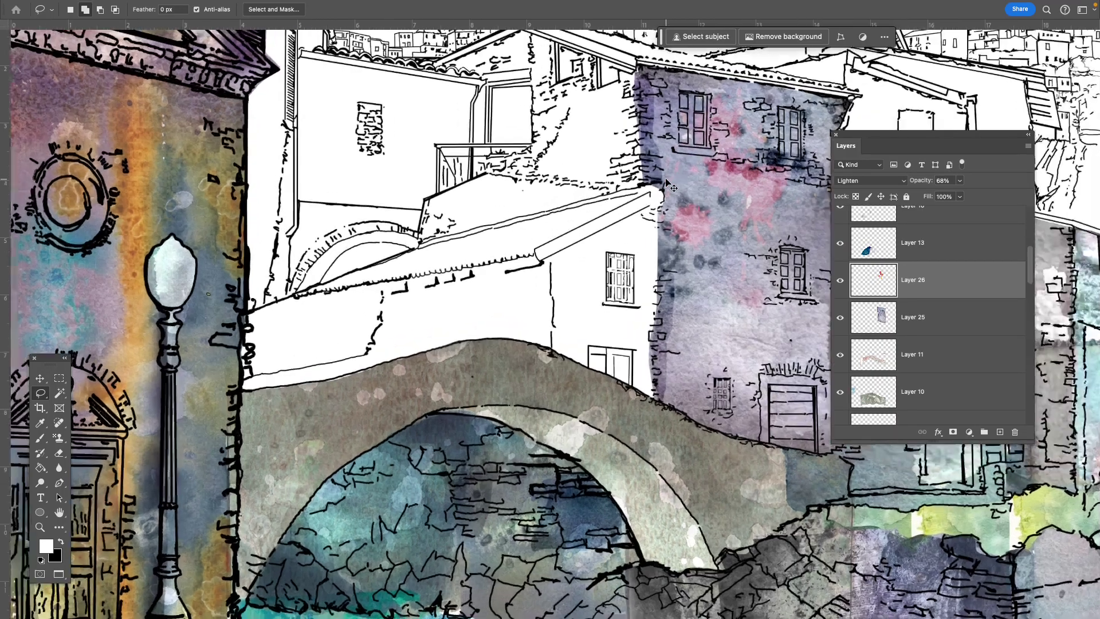
drag(758, 288, 617, 251)
scroll(618, 251, up, 3)
scroll(617, 251, right, 2)
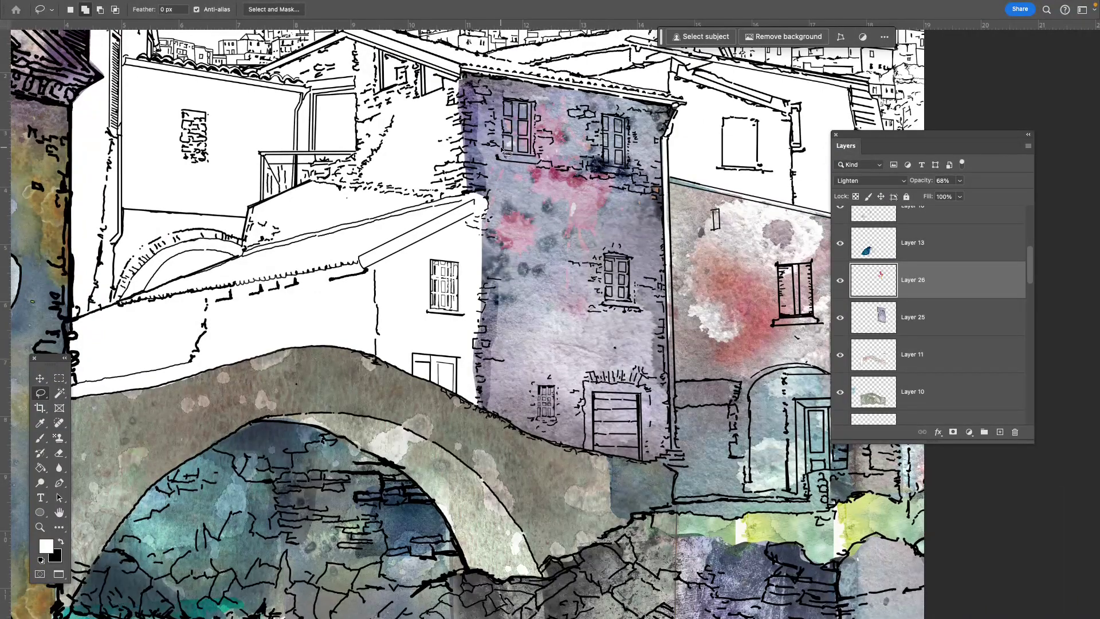
mouse_move(506, 150)
mouse_down()
mouse_move(506, 105)
mouse_move(541, 126)
mouse_move(543, 161)
mouse_move(528, 169)
mouse_move(500, 158)
mouse_up()
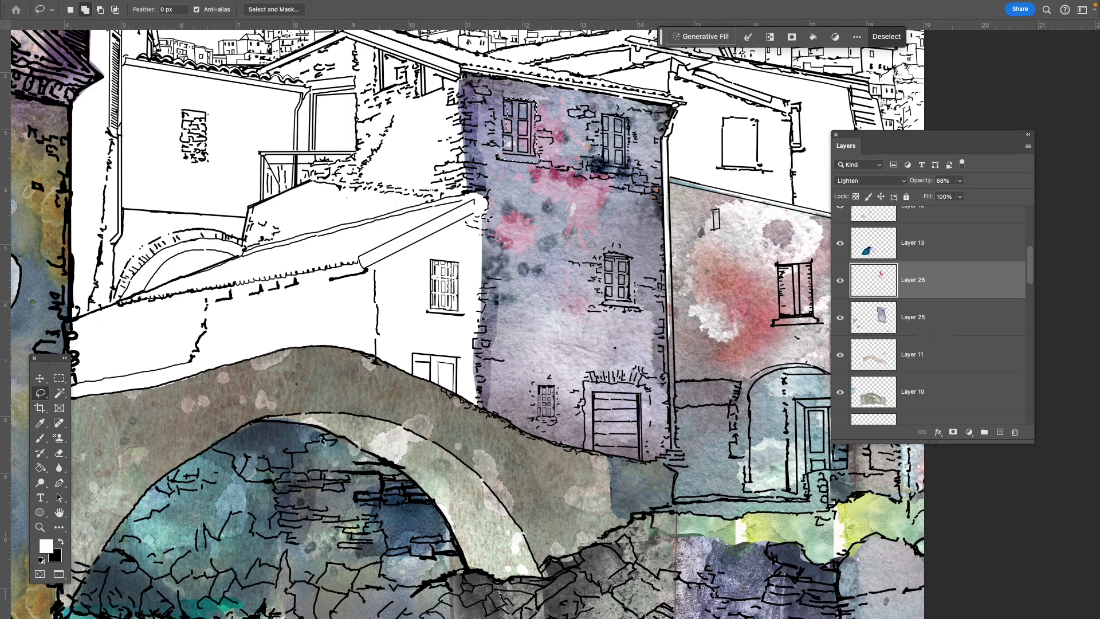
- Brighten the selected window panes on the purple texture layer, Layer 25, by lowering the white input level in Levels
click(839, 318)
click(839, 318)
click(966, 322)
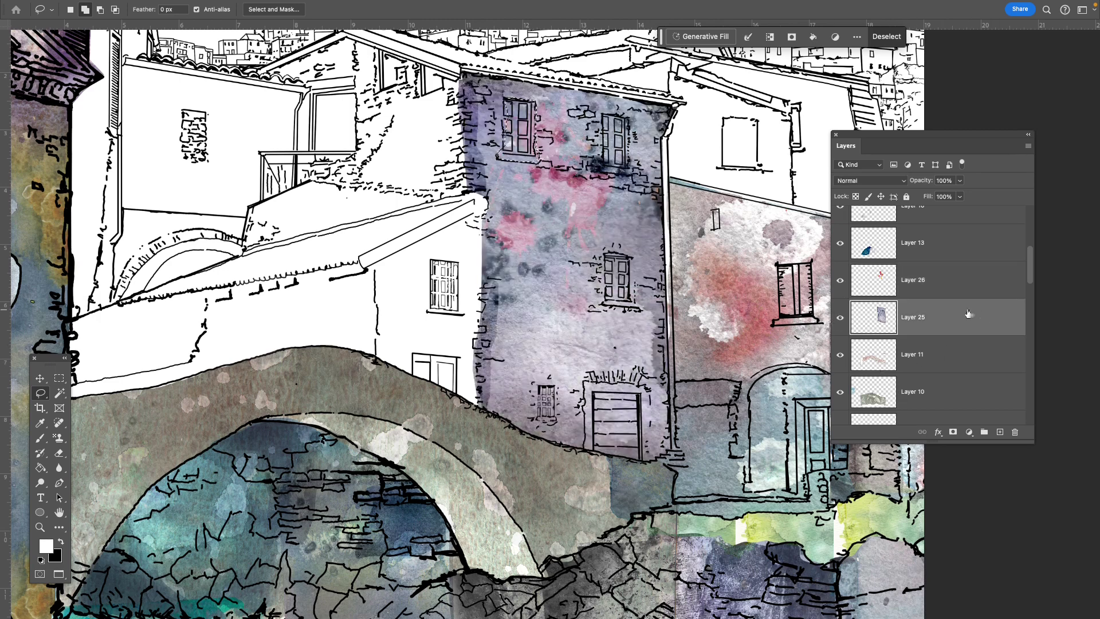
key(super+l)
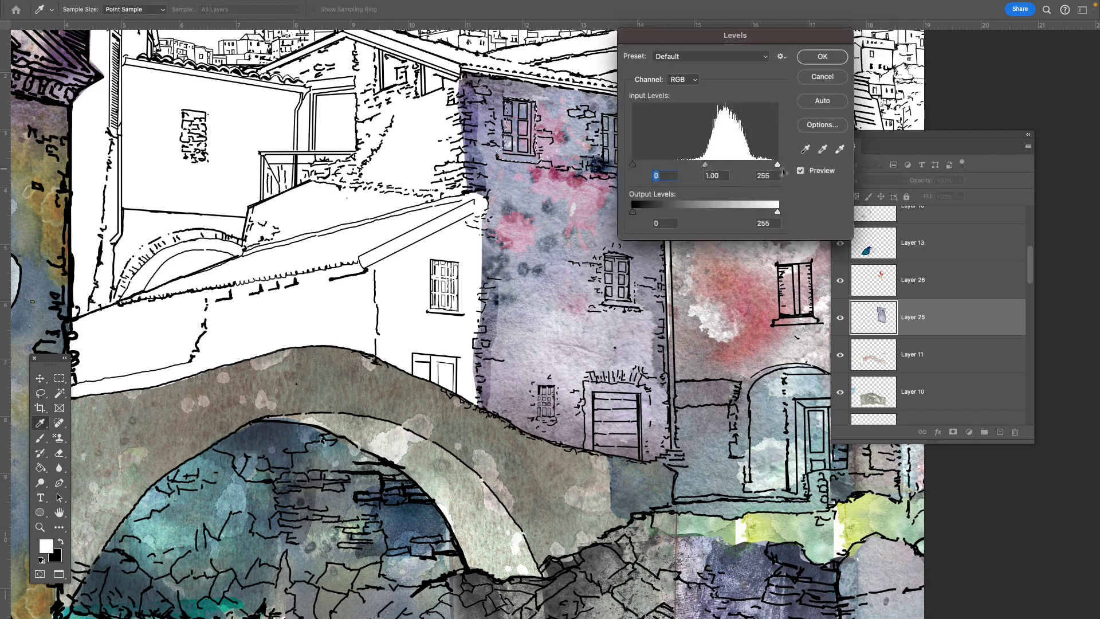
drag(778, 165, 753, 165)
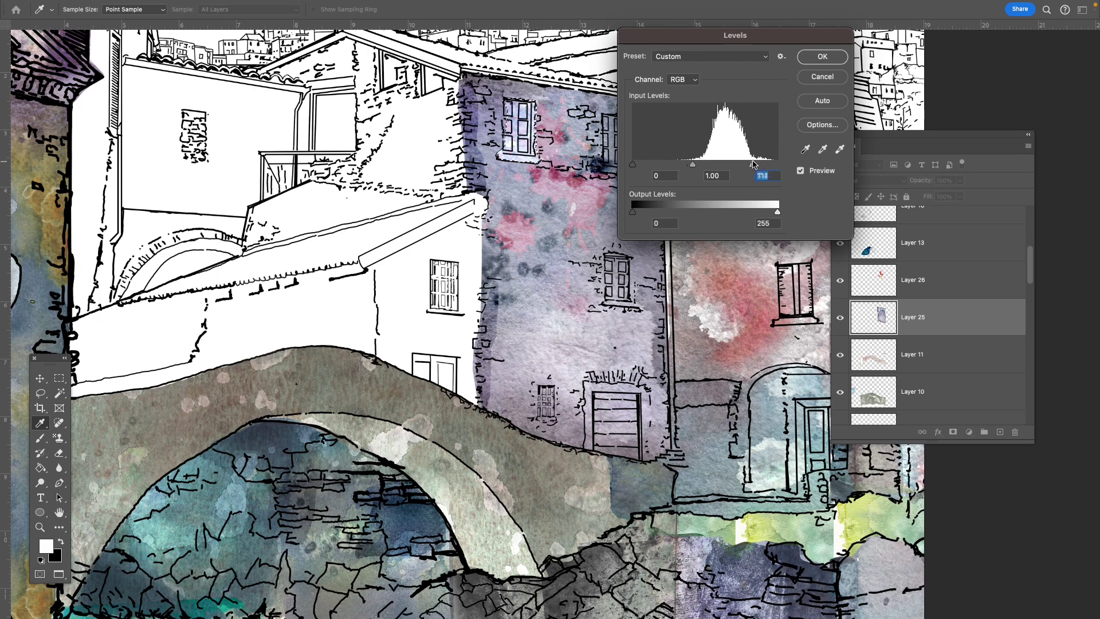
click(825, 58)
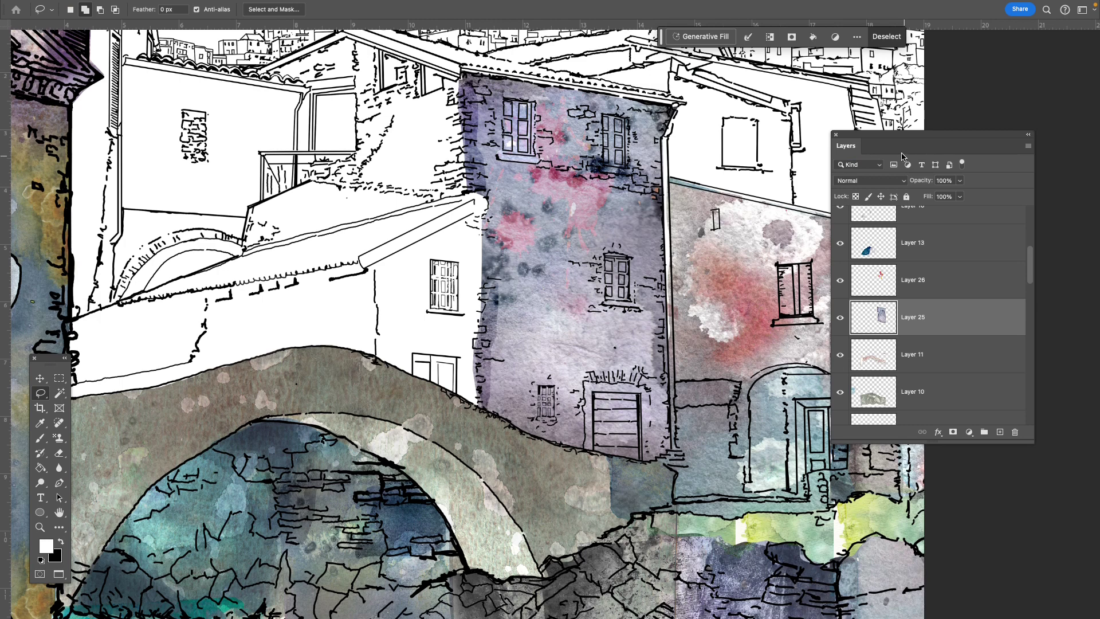
- Deselect the window panes and open the green watercolor texture IMG_20240315_0007.jpg
click(681, 146)
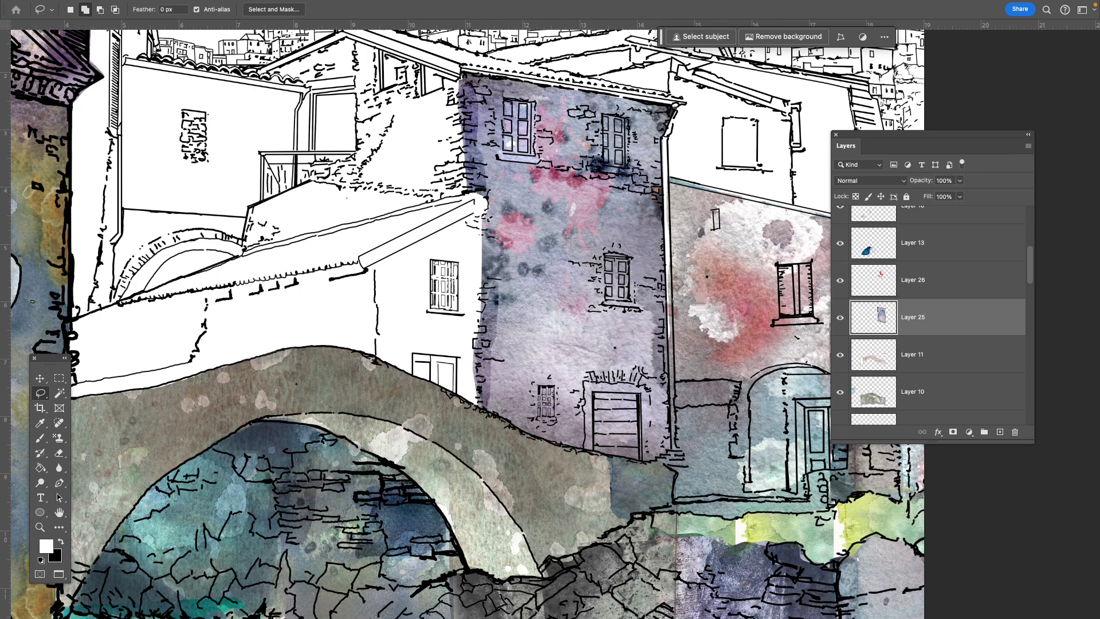
key(super+minus)
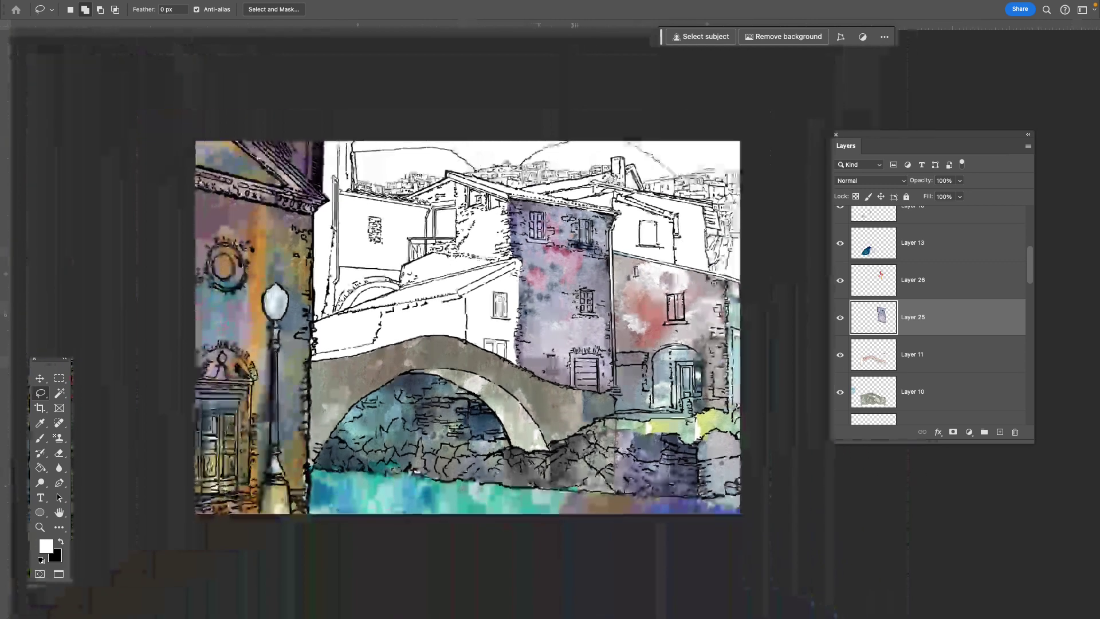
key(super+o)
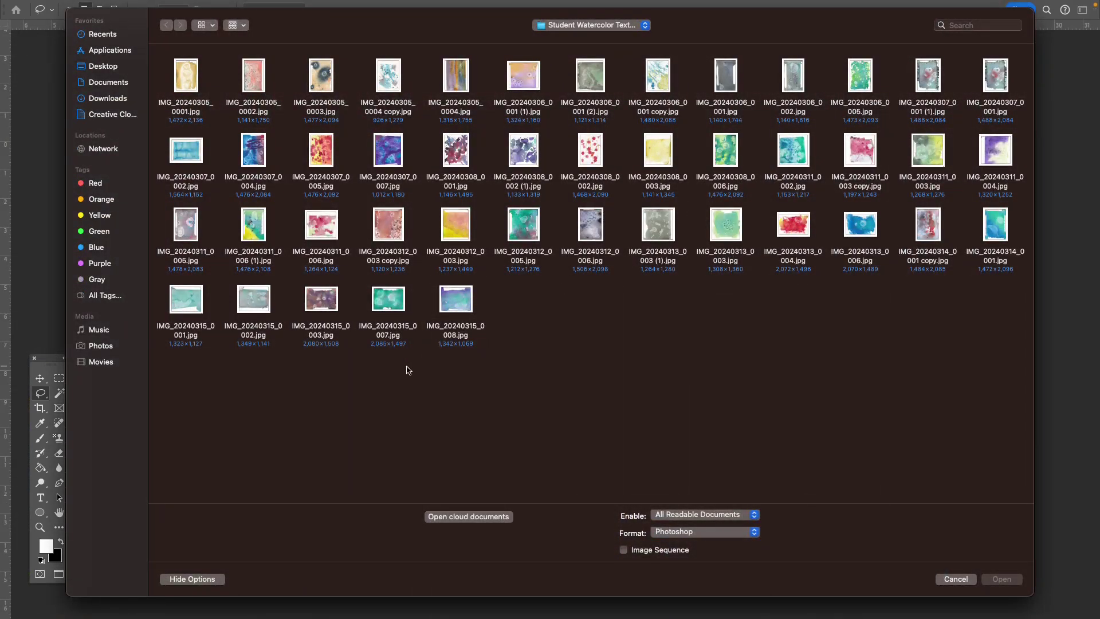
double_click(390, 301)
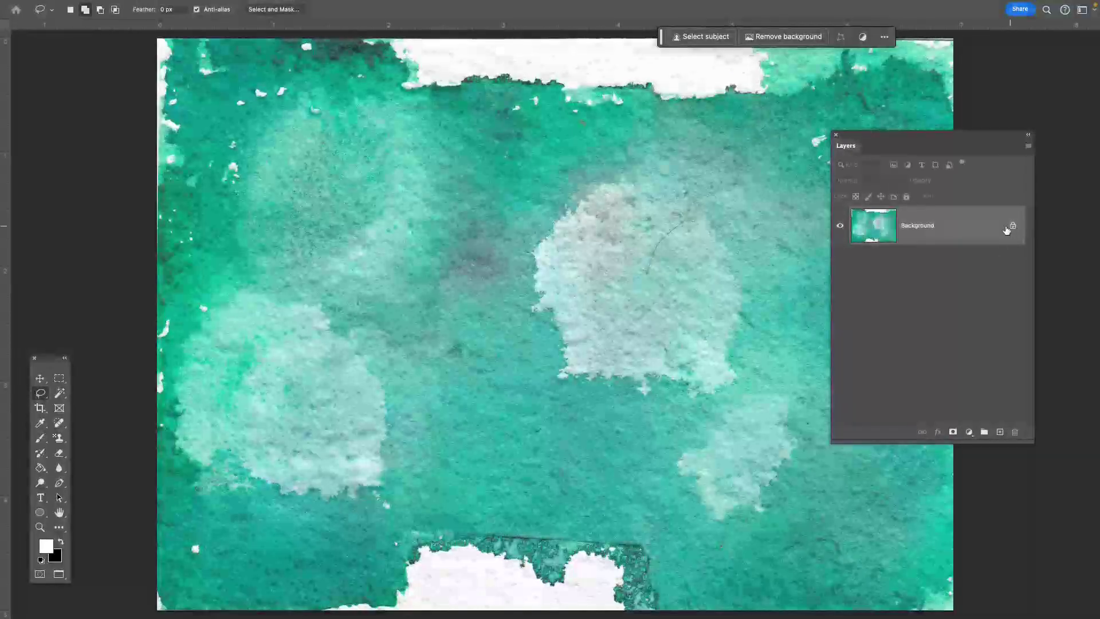
- Unlock the Background layer of the green watercolor texture so it becomes an editable layer
double_click(1014, 228)
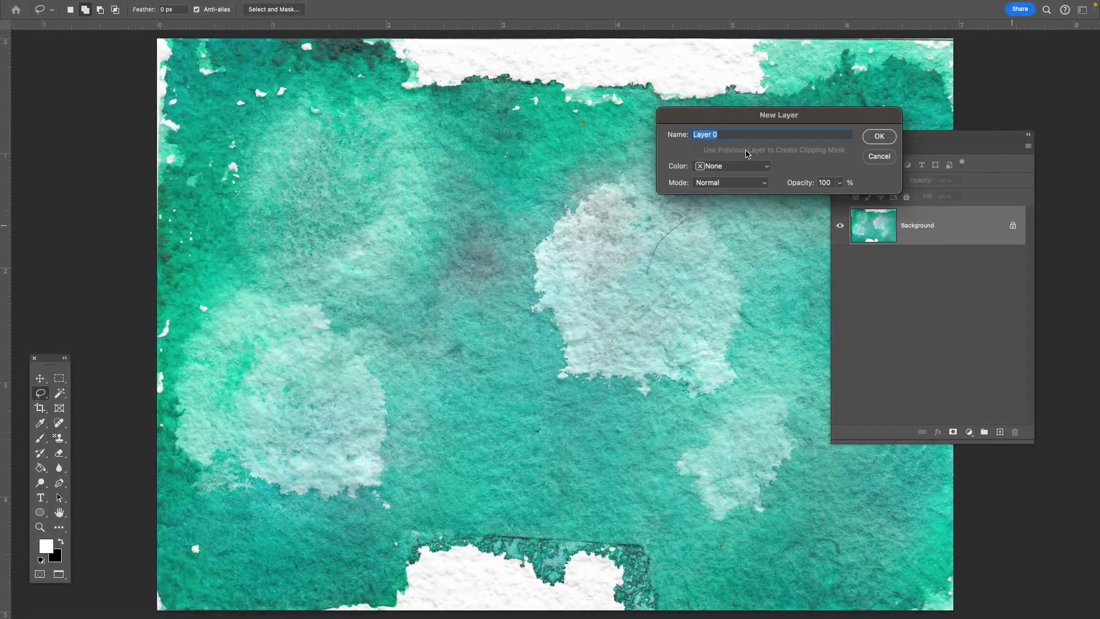
click(879, 155)
click(1012, 226)
key(super+minus)
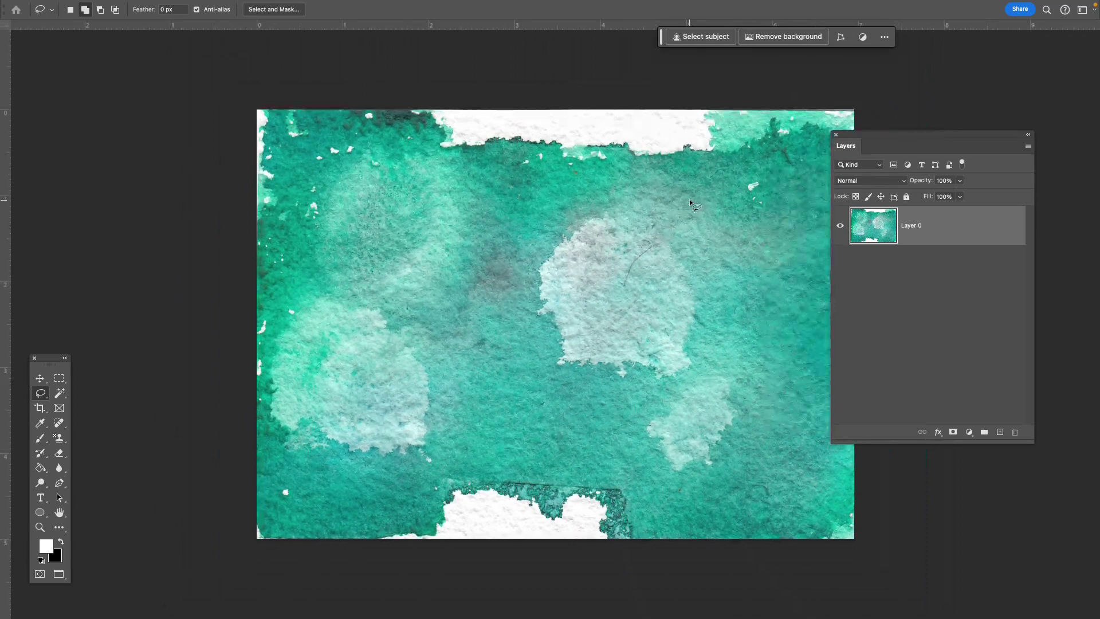
- Preview Hue/Saturation hue shifts of -138 and -84 on the green texture, and cancel the adjustment
key(super+u)
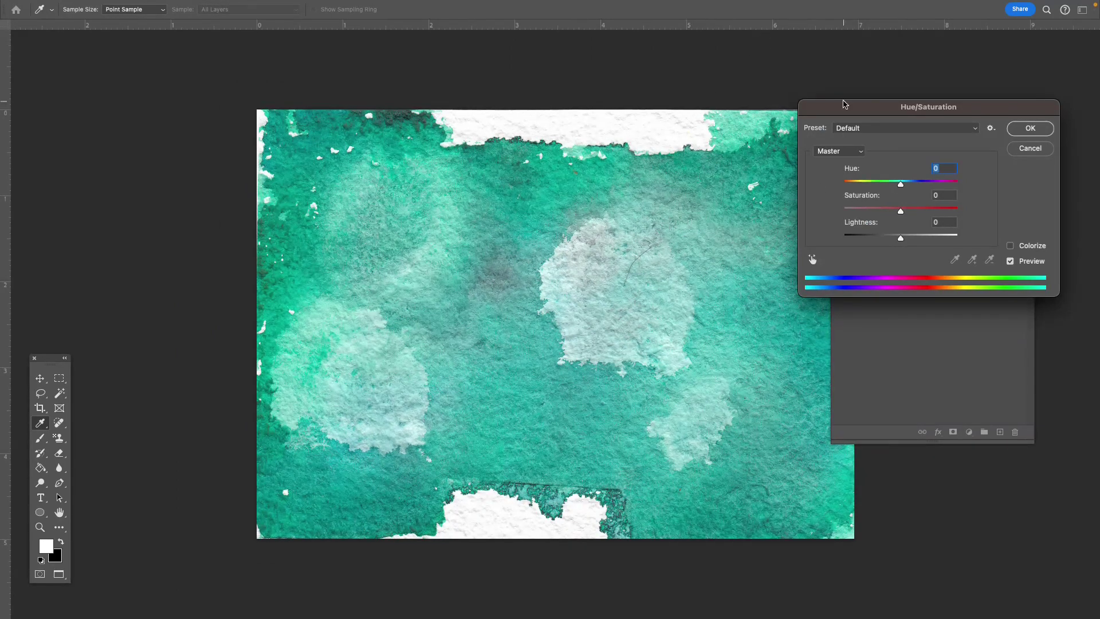
drag(841, 111, 948, 63)
mouse_move(1005, 86)
mouse_down()
mouse_move(1000, 68)
mouse_move(1020, 60)
mouse_move(1000, 82)
mouse_up()
drag(937, 155, 889, 166)
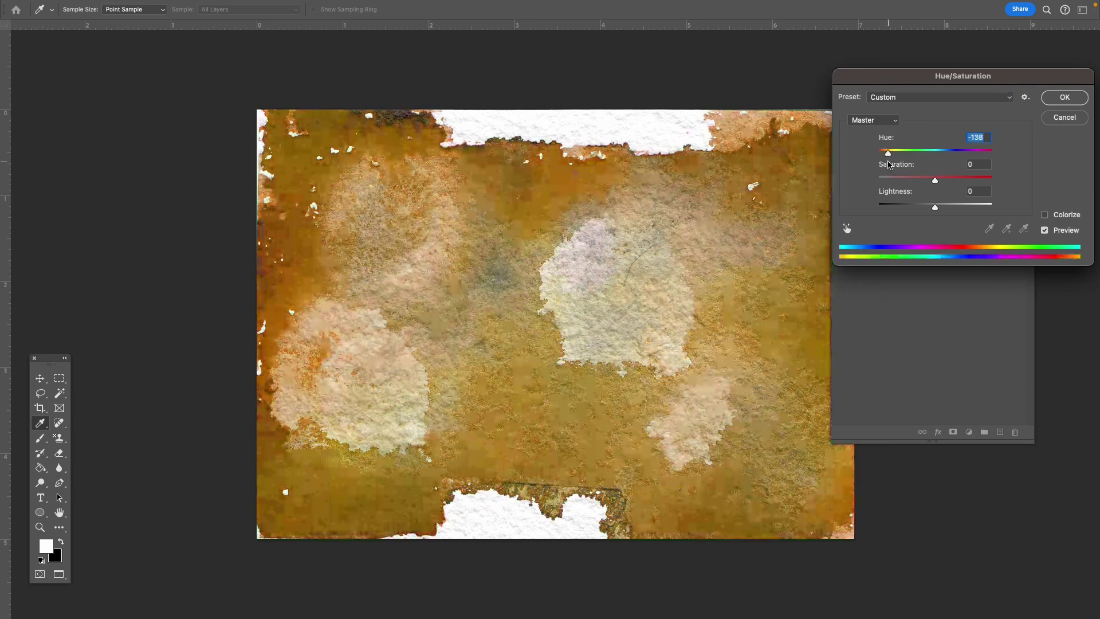
mouse_move(889, 165)
mouse_down()
mouse_move(989, 159)
mouse_move(886, 172)
mouse_move(901, 170)
mouse_up()
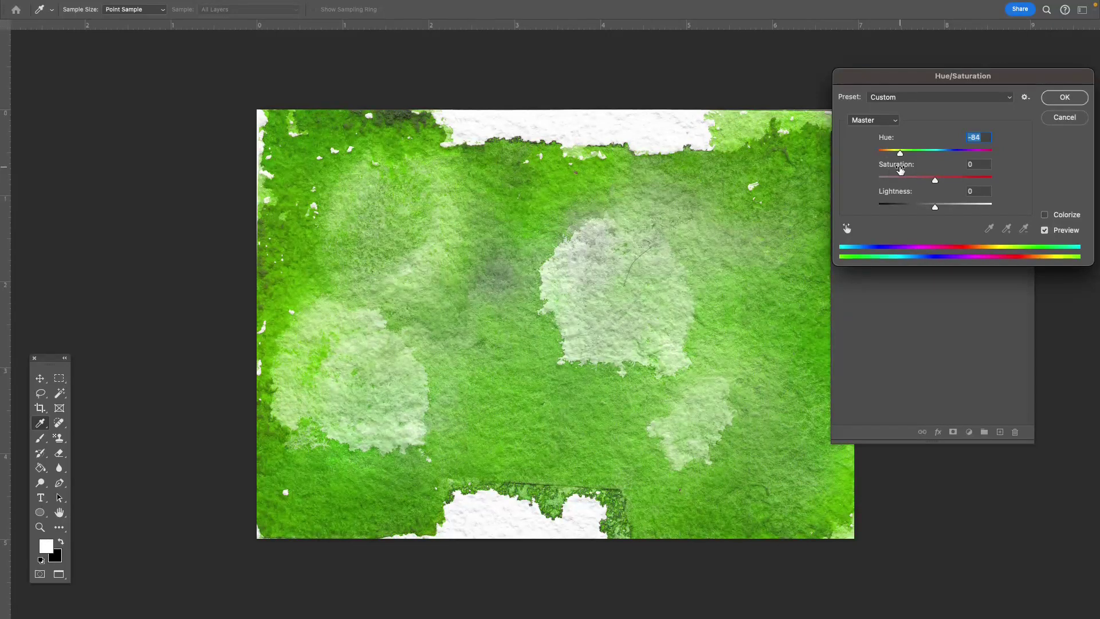
click(1065, 117)
- Bring up the reference photo Ben Urban Textures.jpg and show it in full-screen mode with the menu bar
key(l)
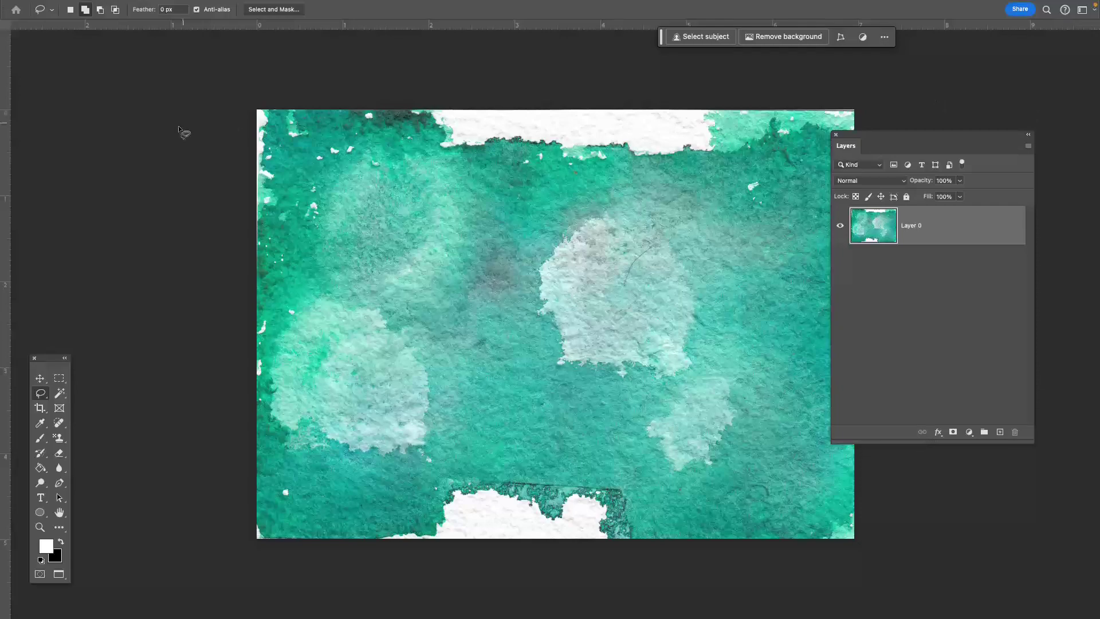
key(f)
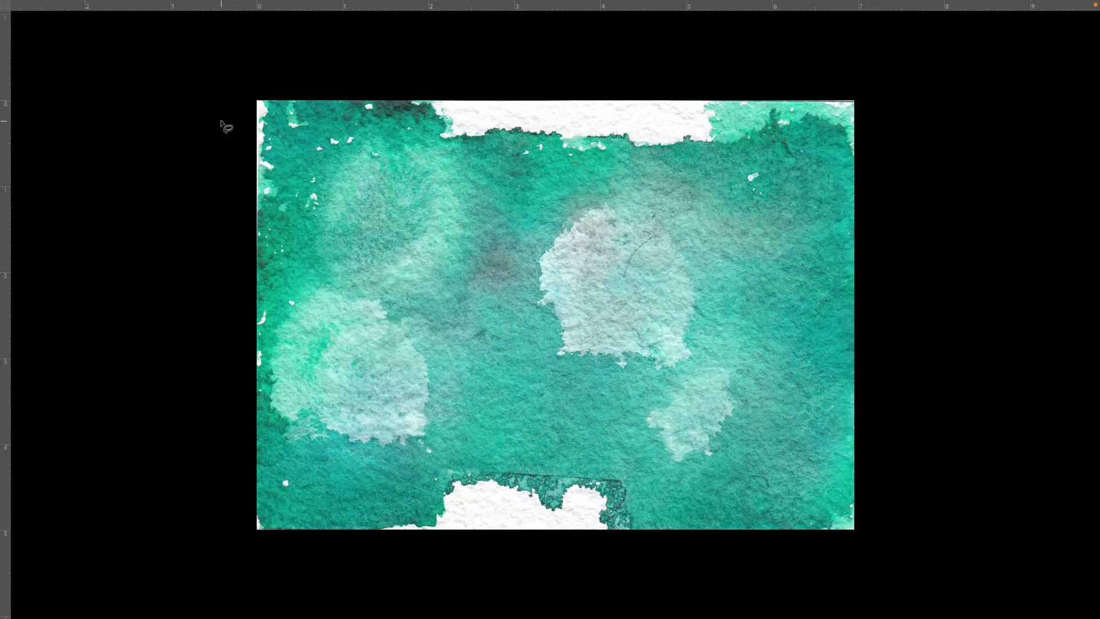
key(f)
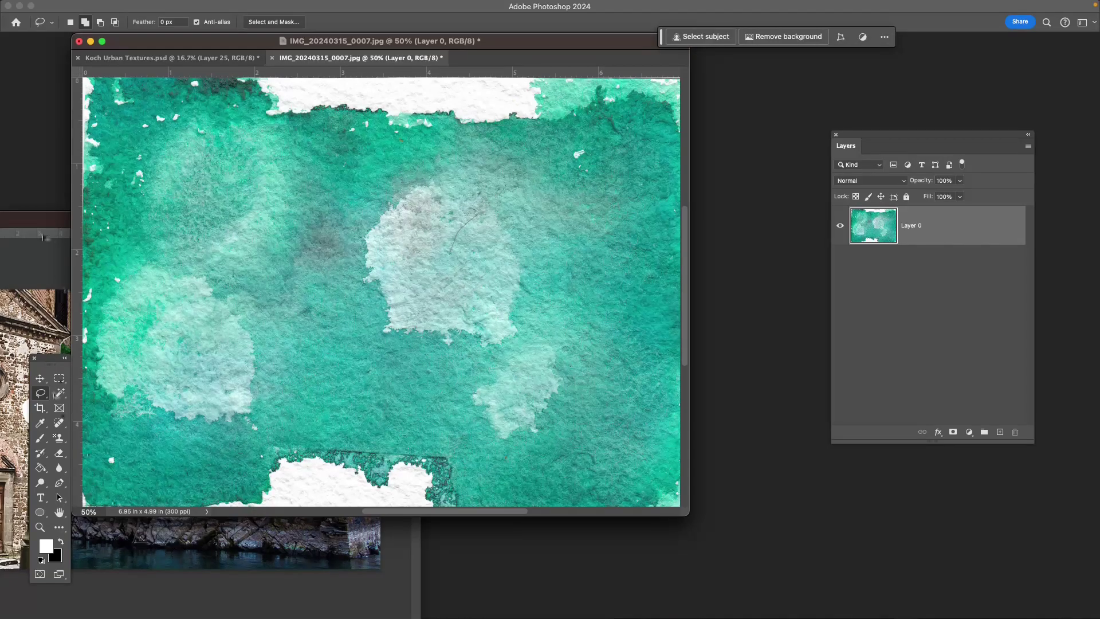
click(40, 226)
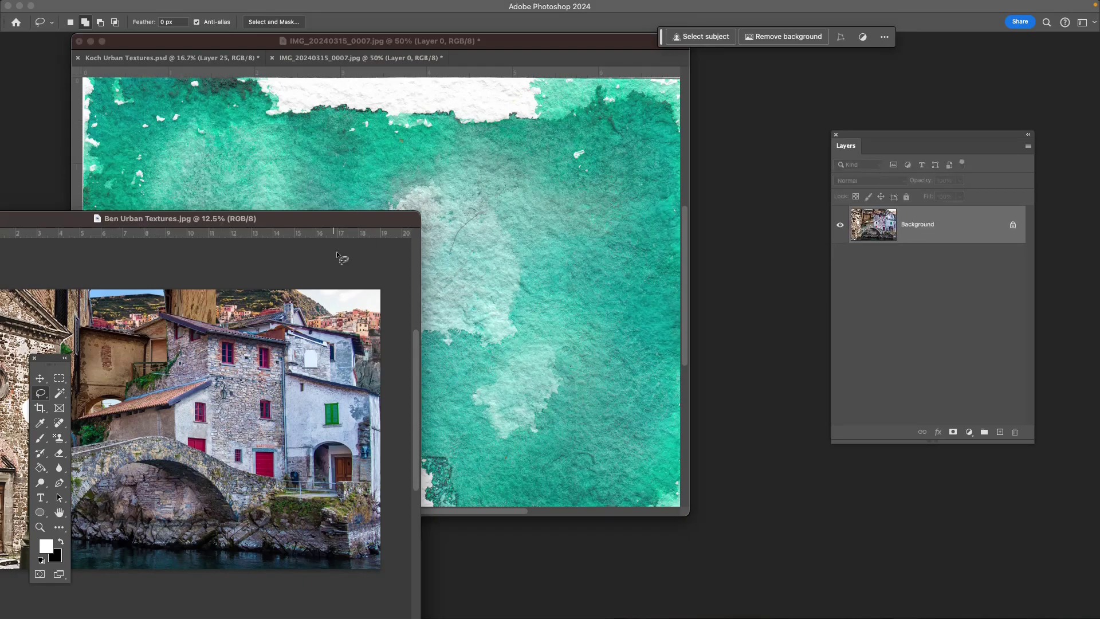
key(f)
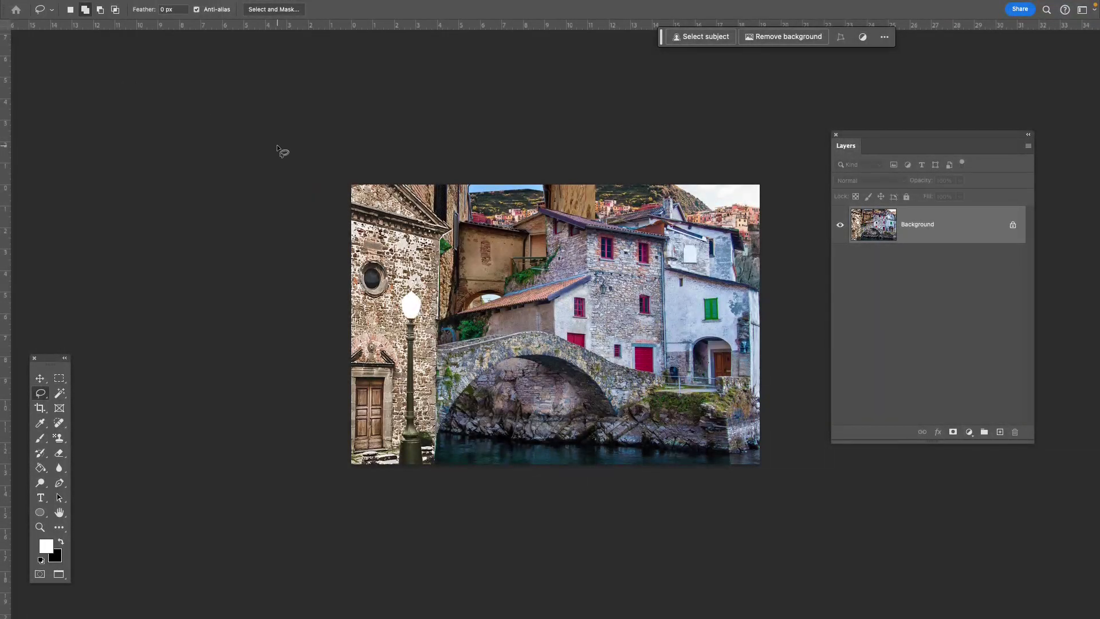
- Return to floating windows, separate the green texture from Koch Urban Textures.psd, and show the urban scene in full-screen mode
key(f)
key(f)
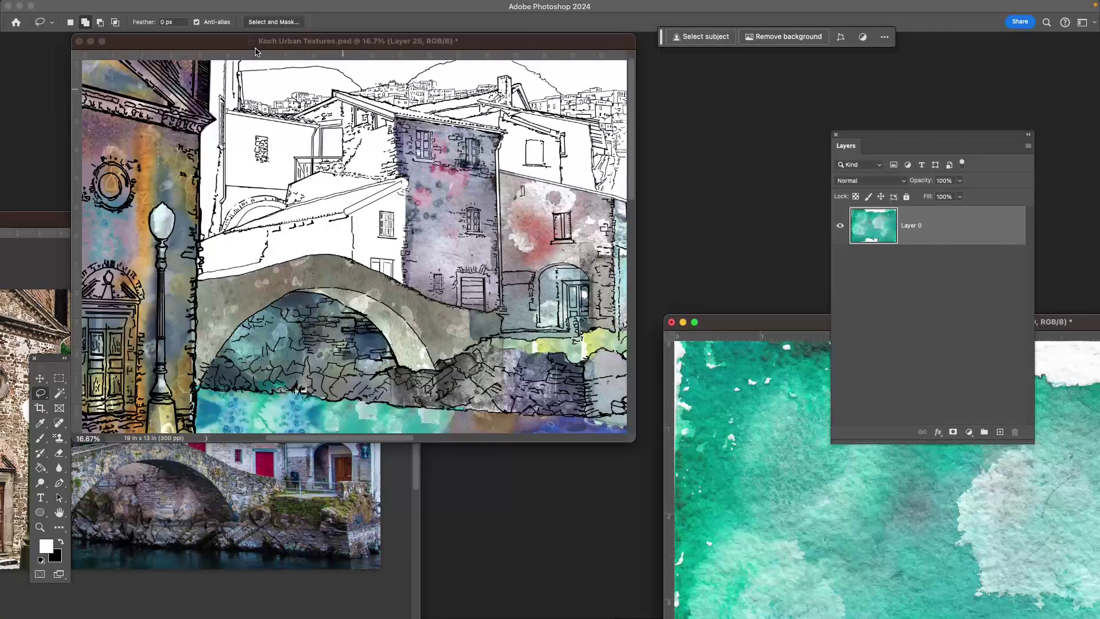
key(f)
drag(646, 365, 581, 371)
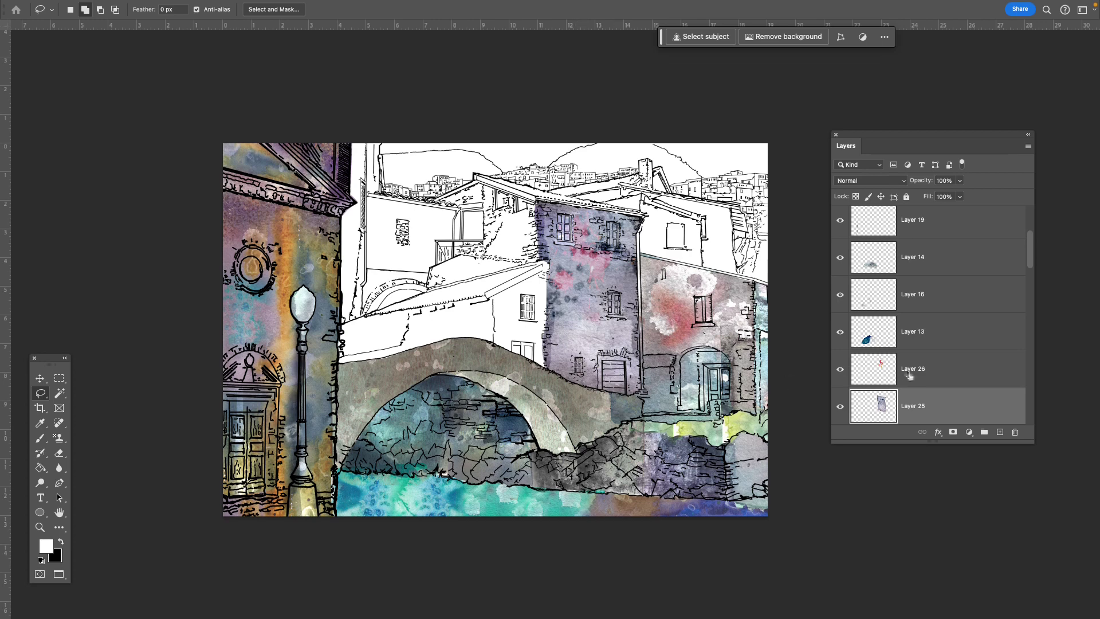
- Hide Layer 21 and the trace layer to examine the texture fills without line art, and show both layers again
scroll(926, 349, up, 3)
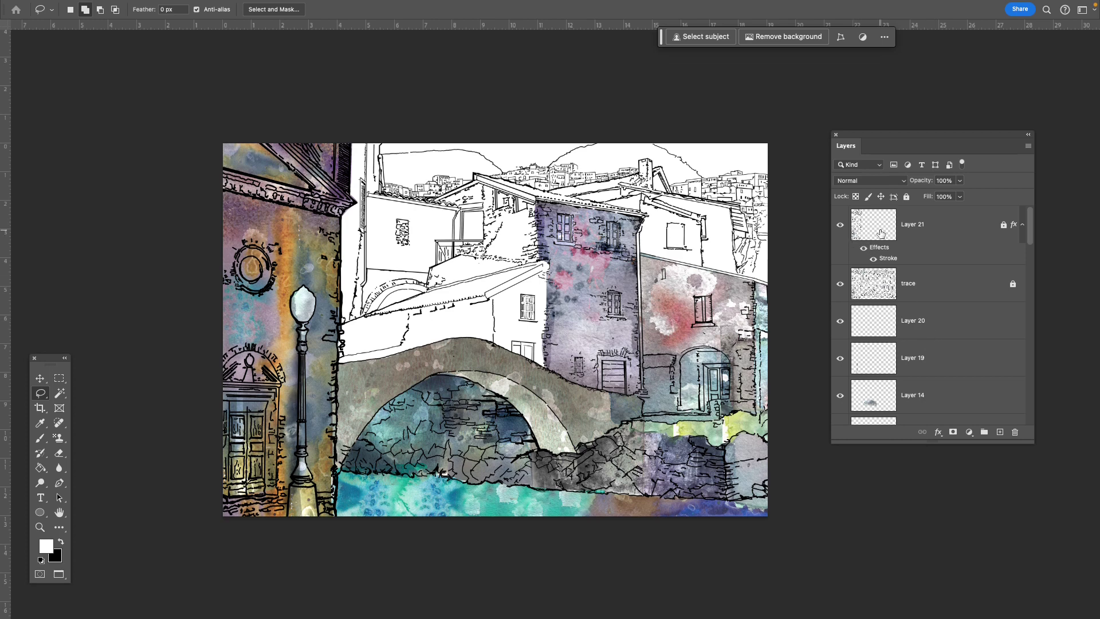
click(840, 227)
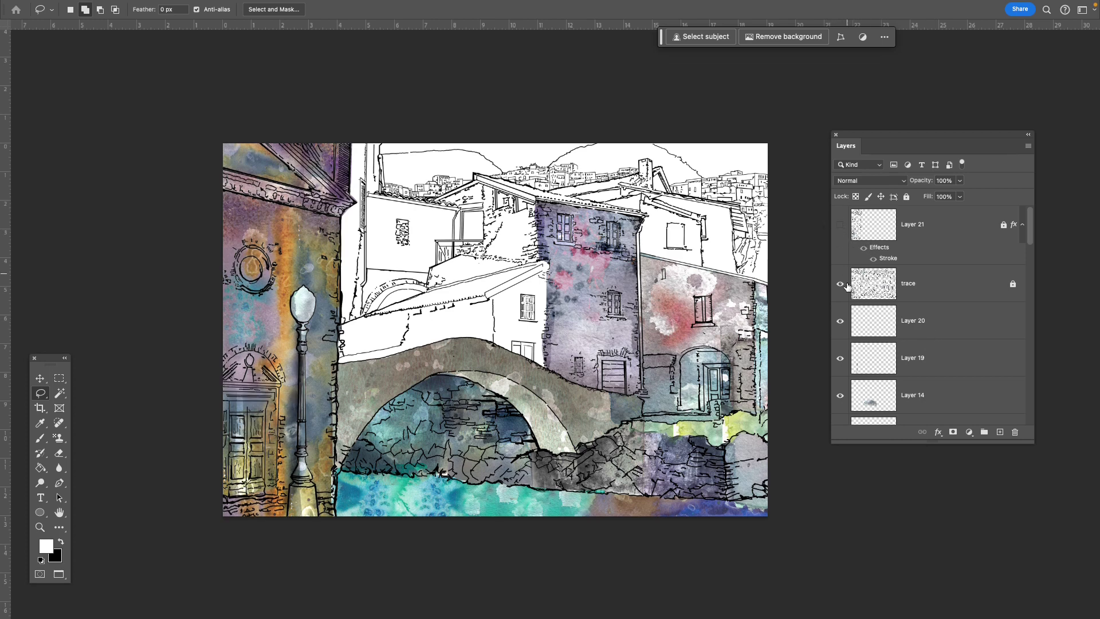
click(841, 284)
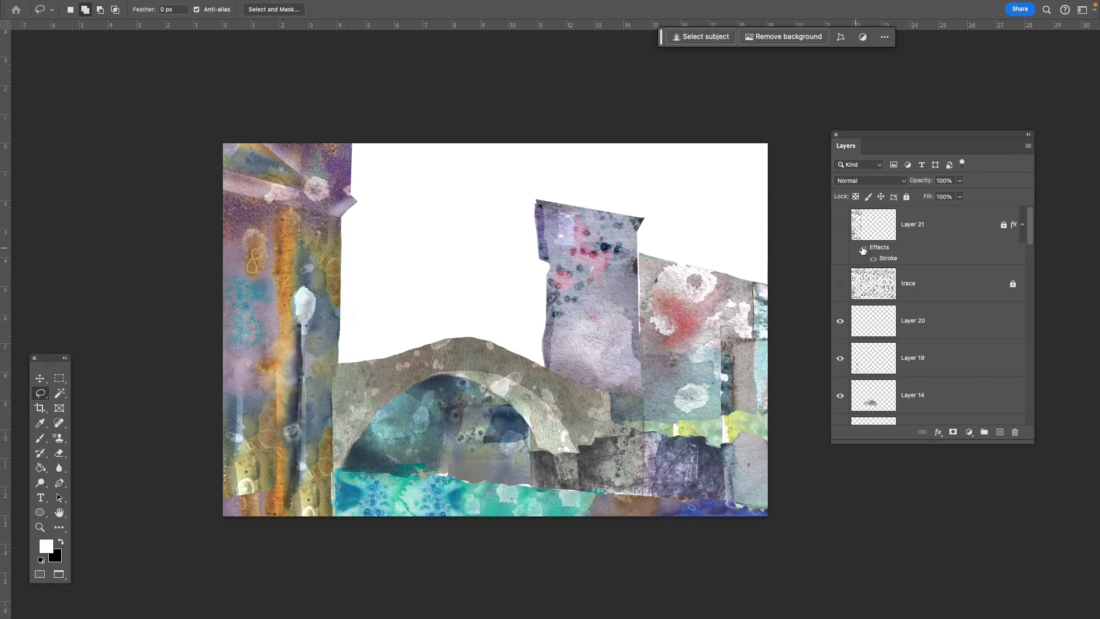
click(840, 284)
click(841, 284)
click(842, 285)
click(840, 226)
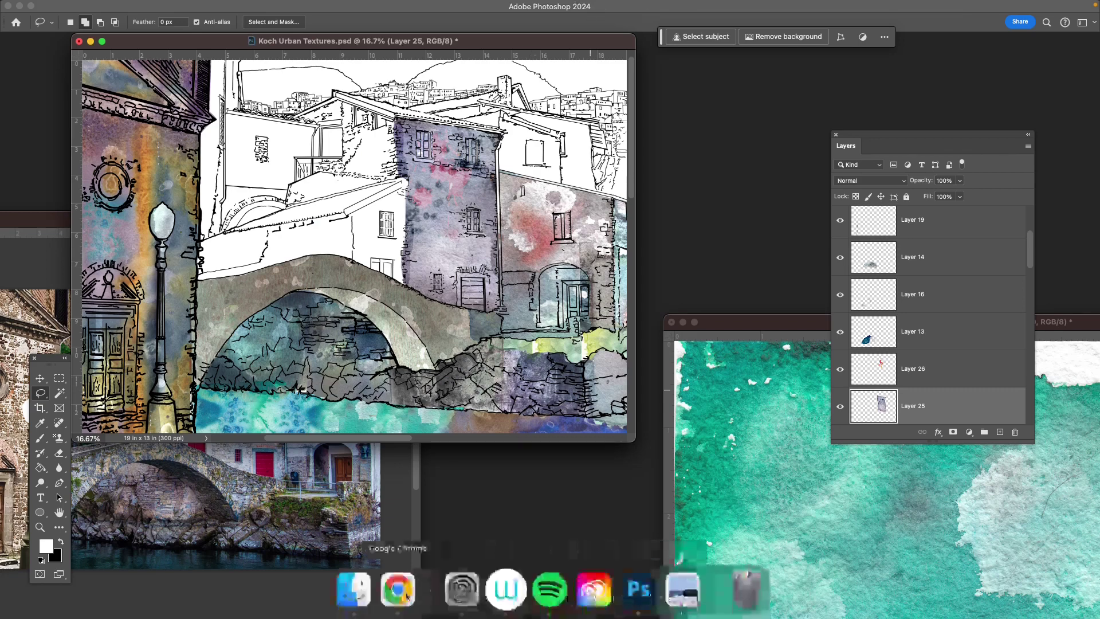
- Switch to Google Chrome, where the daily agenda presentation is open
click(404, 596)
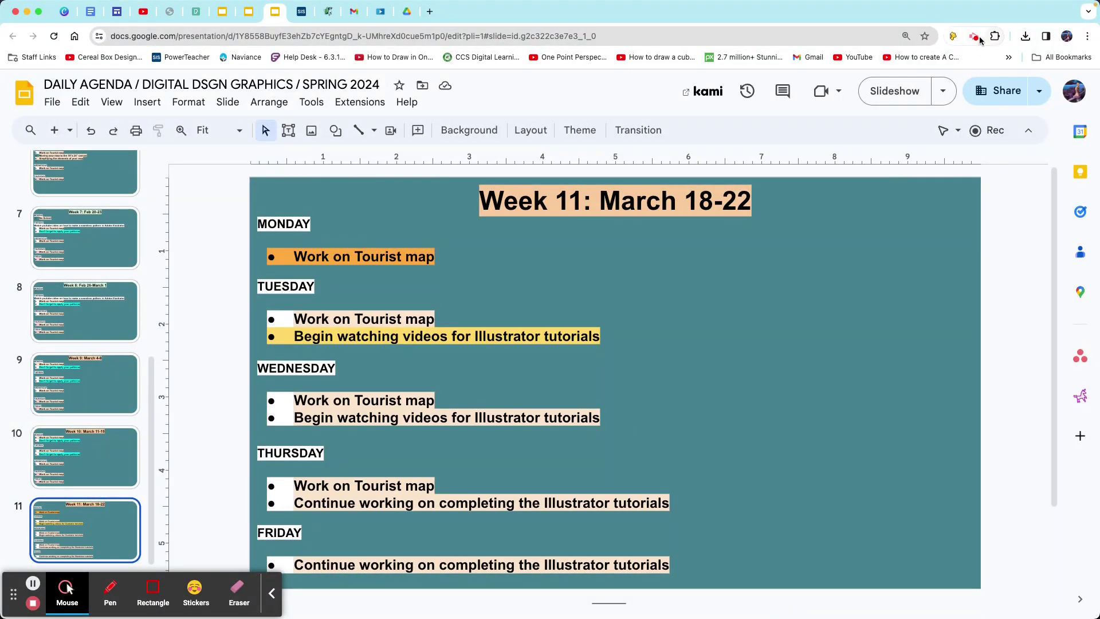